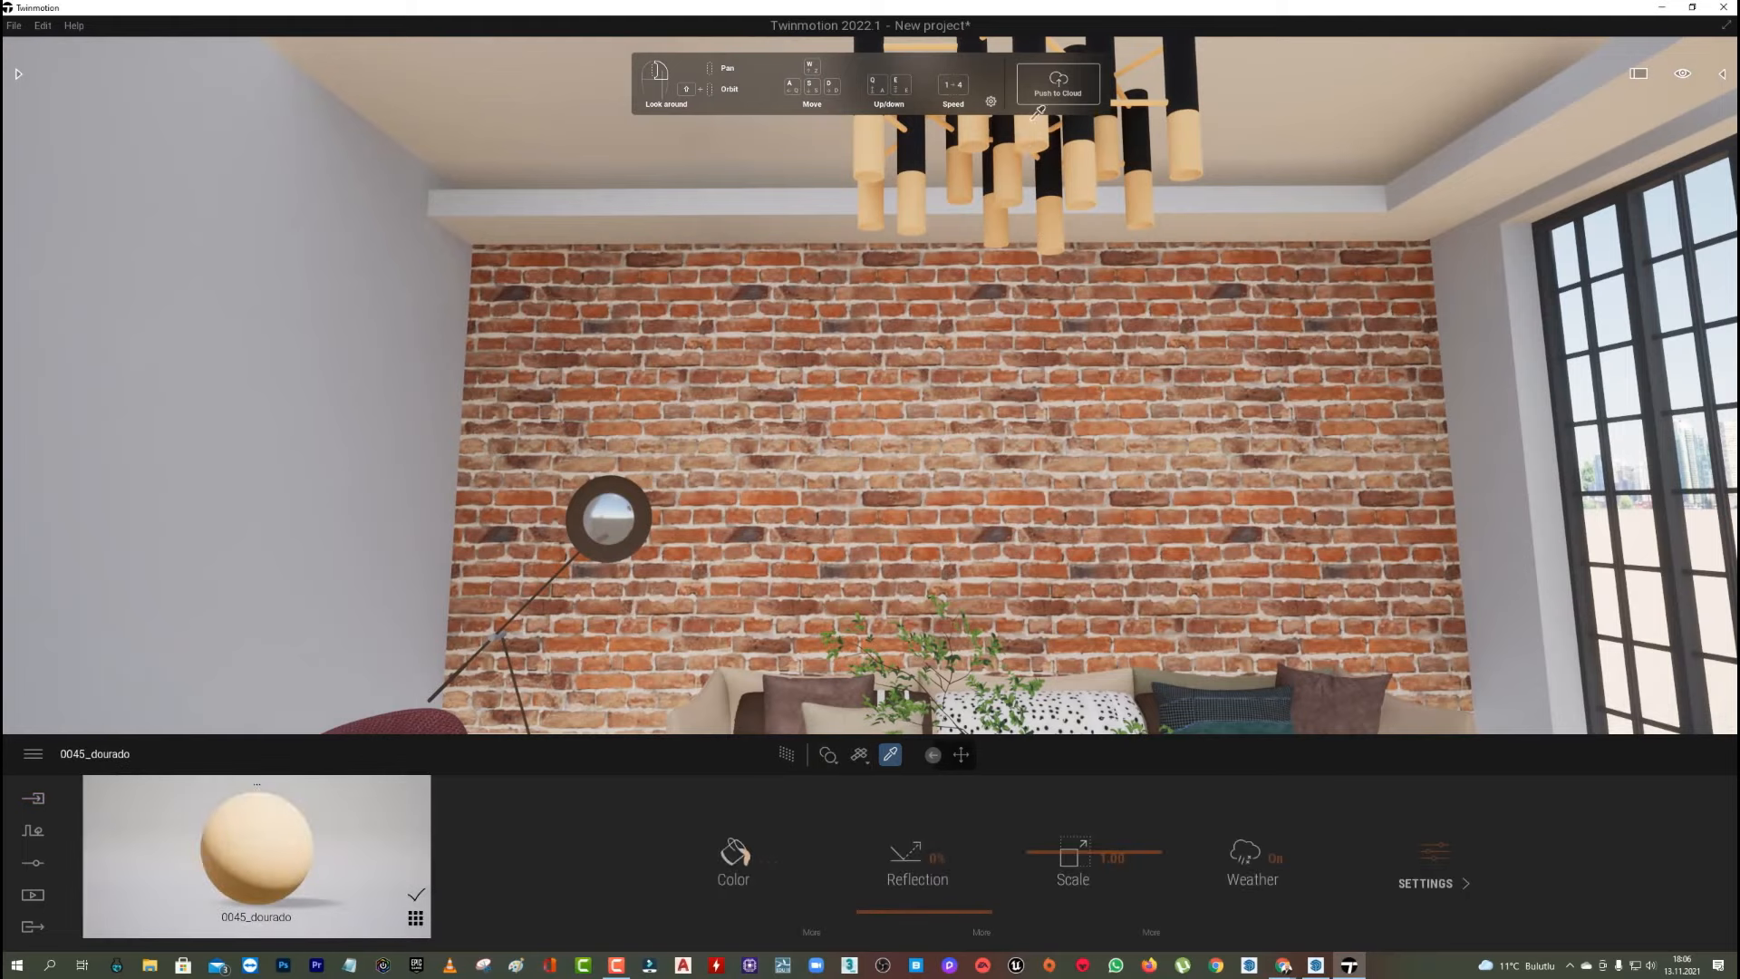
Set the glow of the chandelier's 0045_dourado material to 20 nit and the ceiling cove's 0047_Khaki strip to 100 nit.
drag(929, 892, 935, 880)
mouse_move(870, 407)
right_down()
mouse_move(843, 344)
mouse_move(892, 444)
mouse_move(979, 435)
mouse_move(983, 507)
mouse_move(875, 380)
right_up()
key(w)
key(w)
key(s)
key(w)
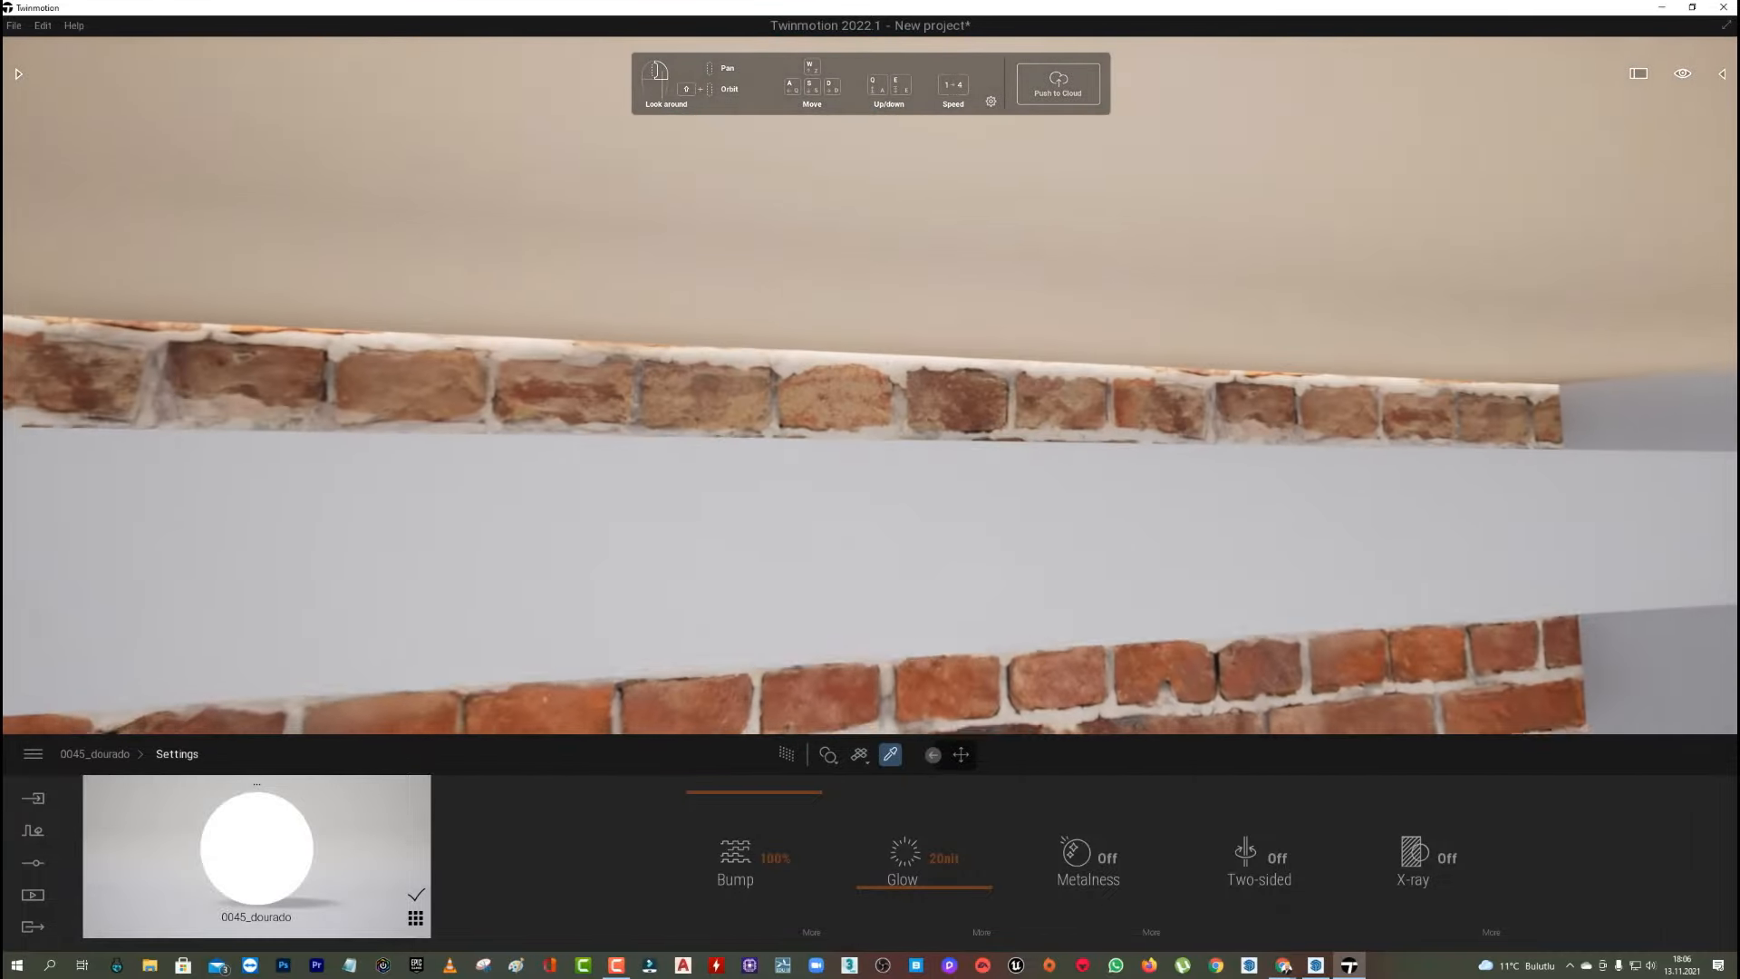
key(w)
click(1177, 512)
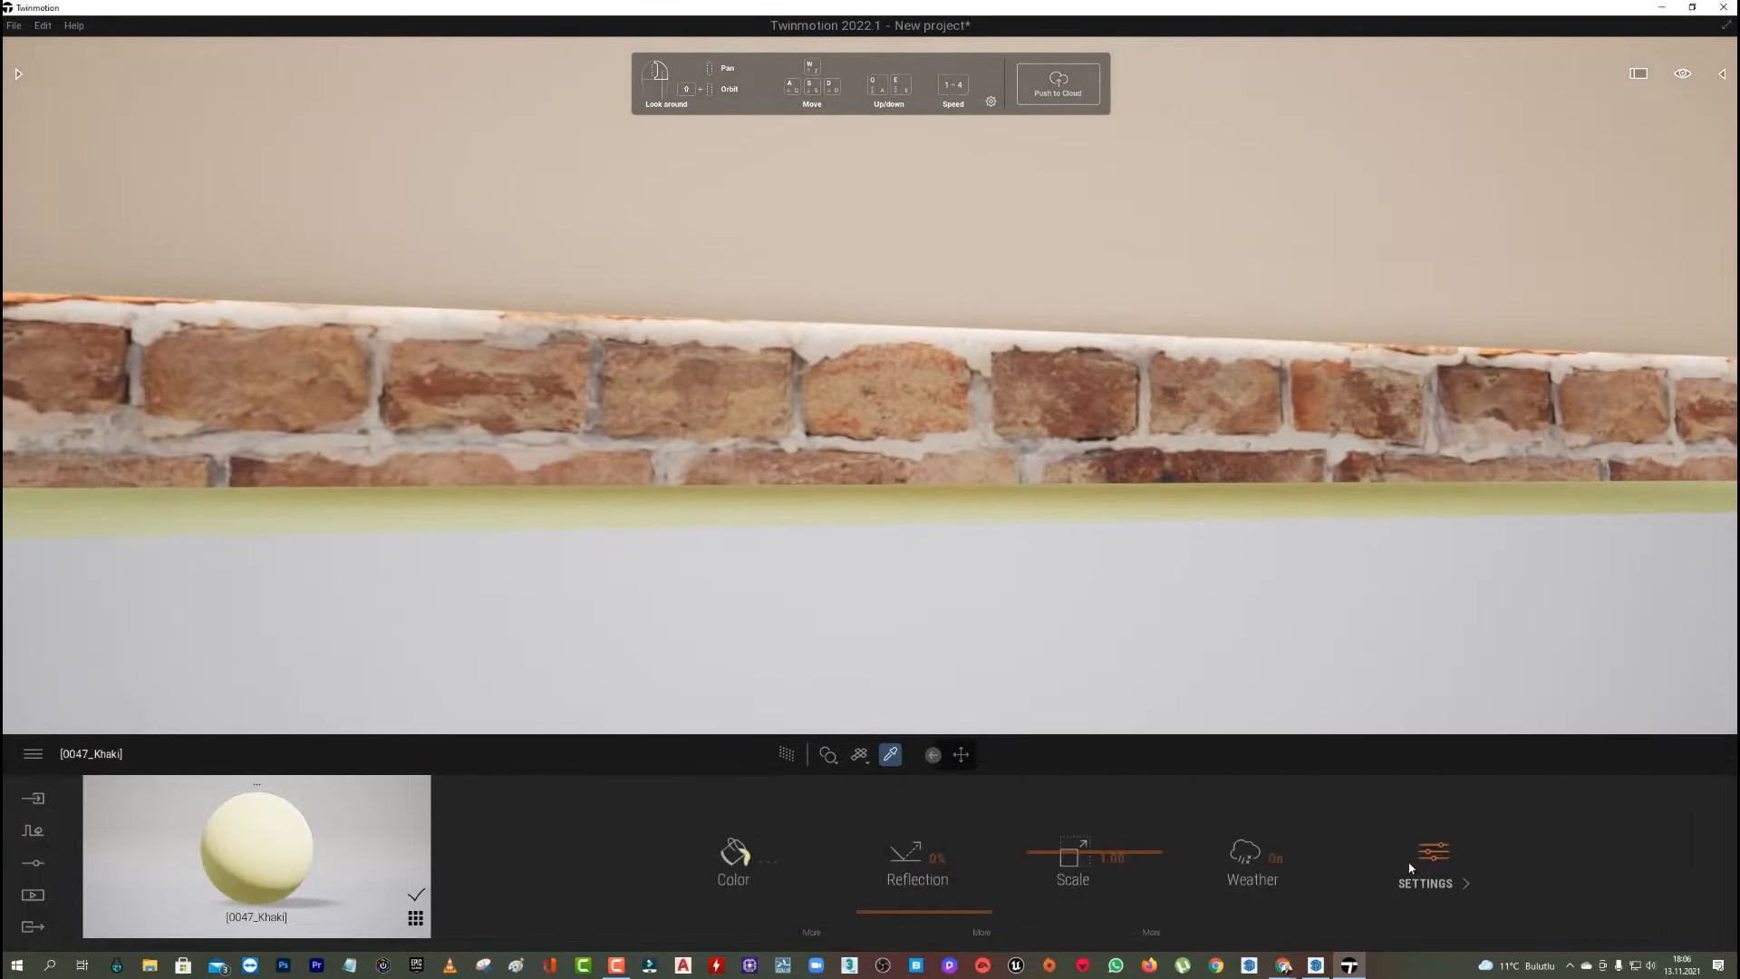
drag(968, 911, 967, 811)
Back out of the ceiling cove and inspect the glowing chandelier and the living room from several heights.
key(s)
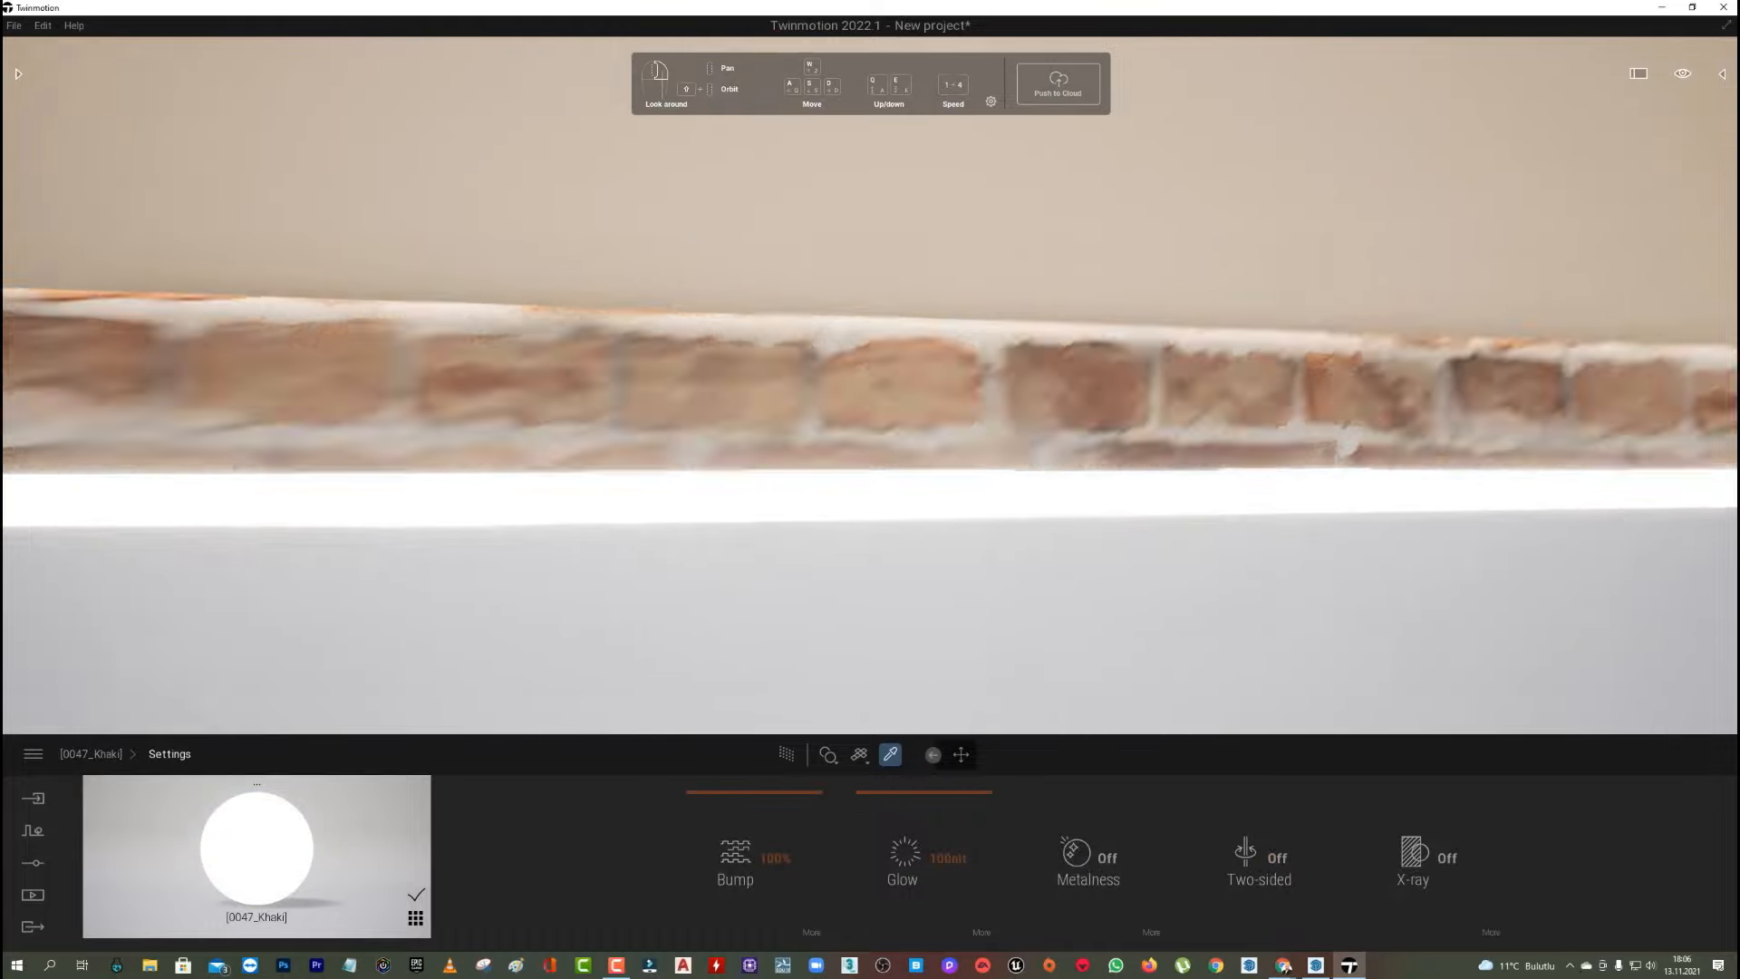
key(e)
key(s)
key(e)
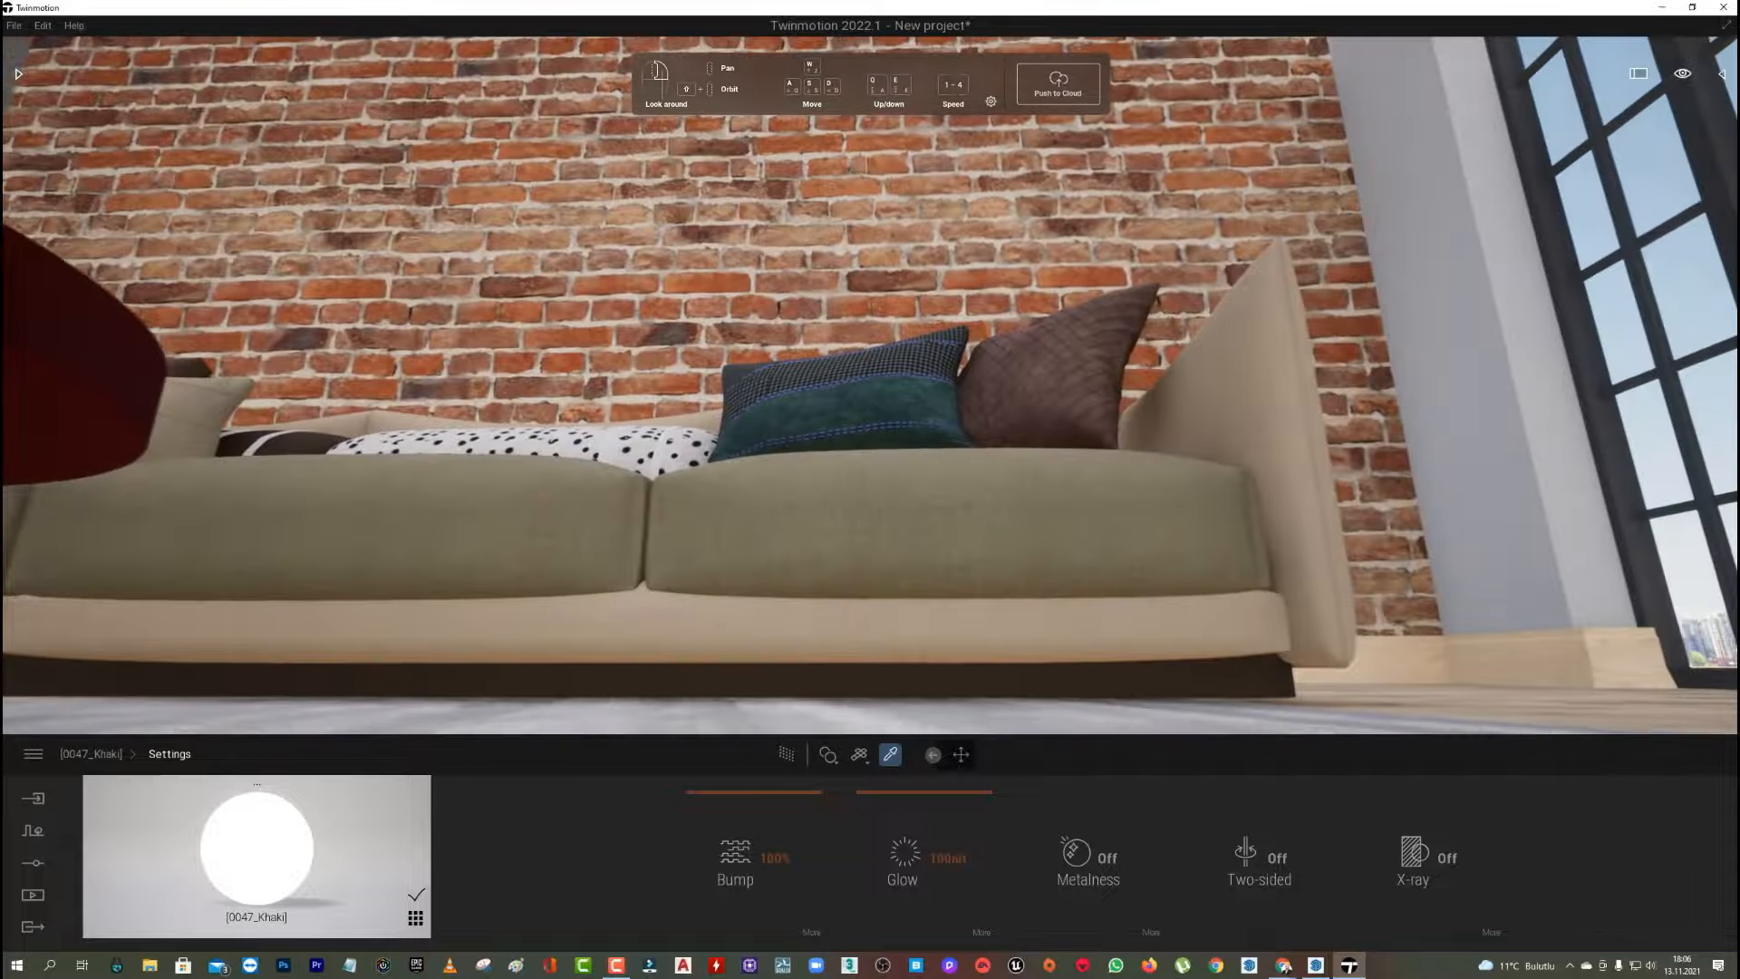
key(q)
key(s)
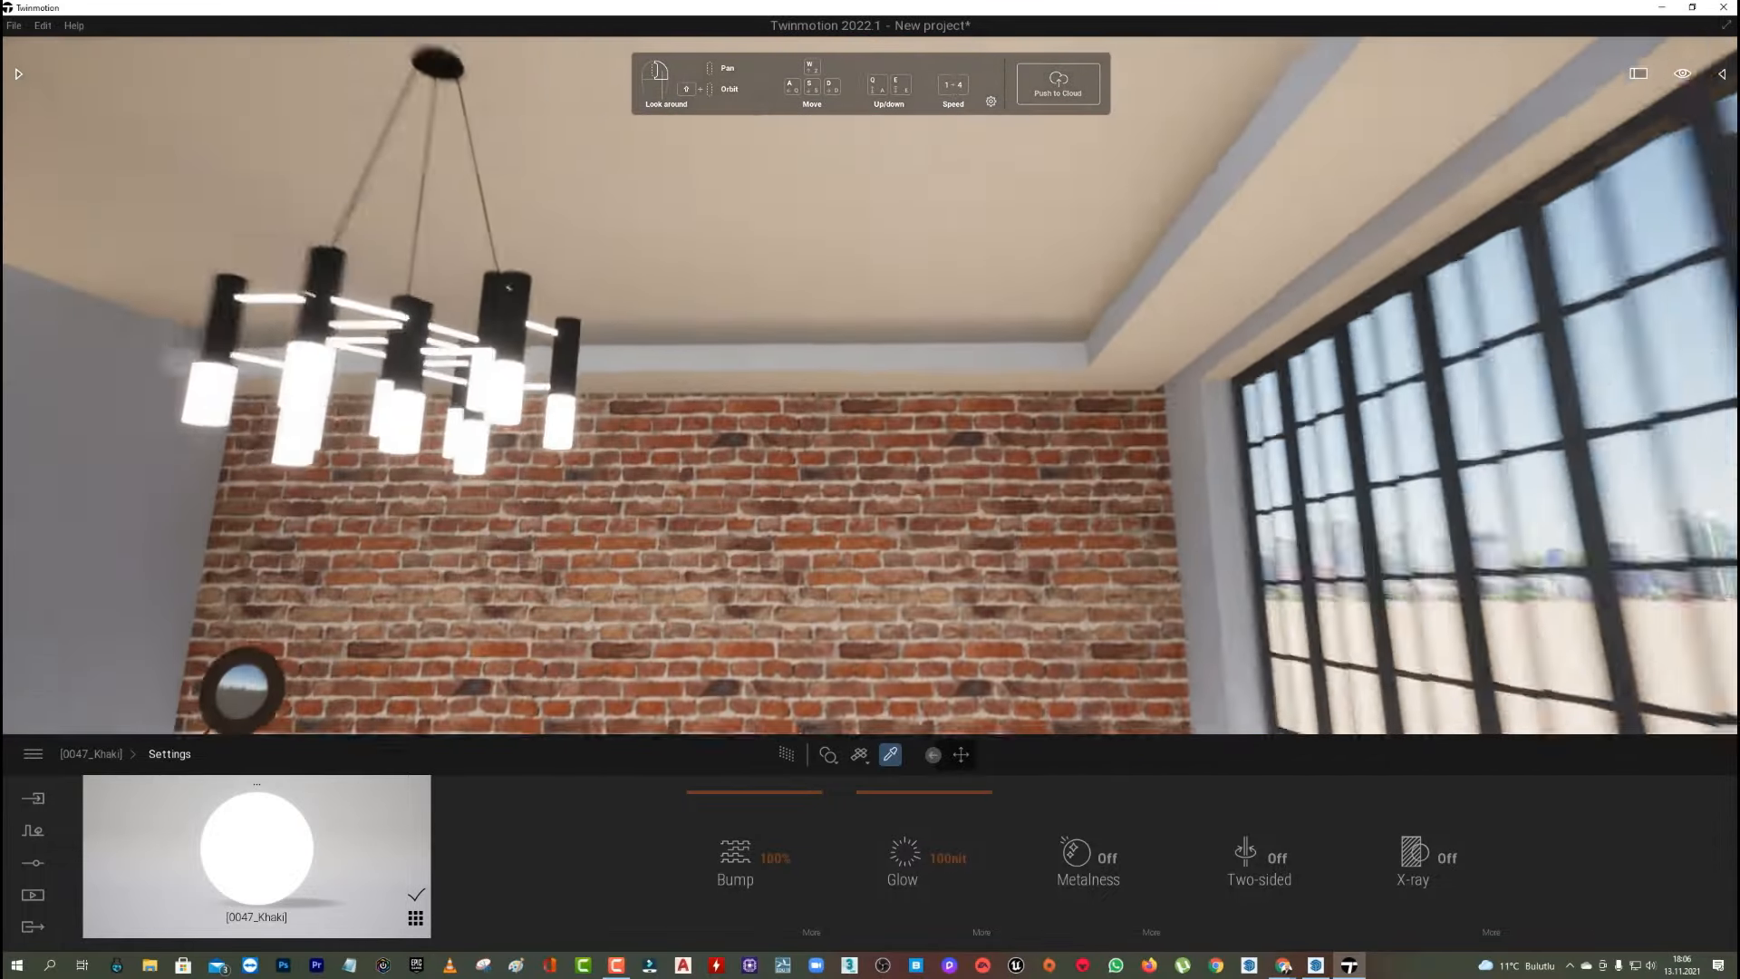
key(w)
key(e)
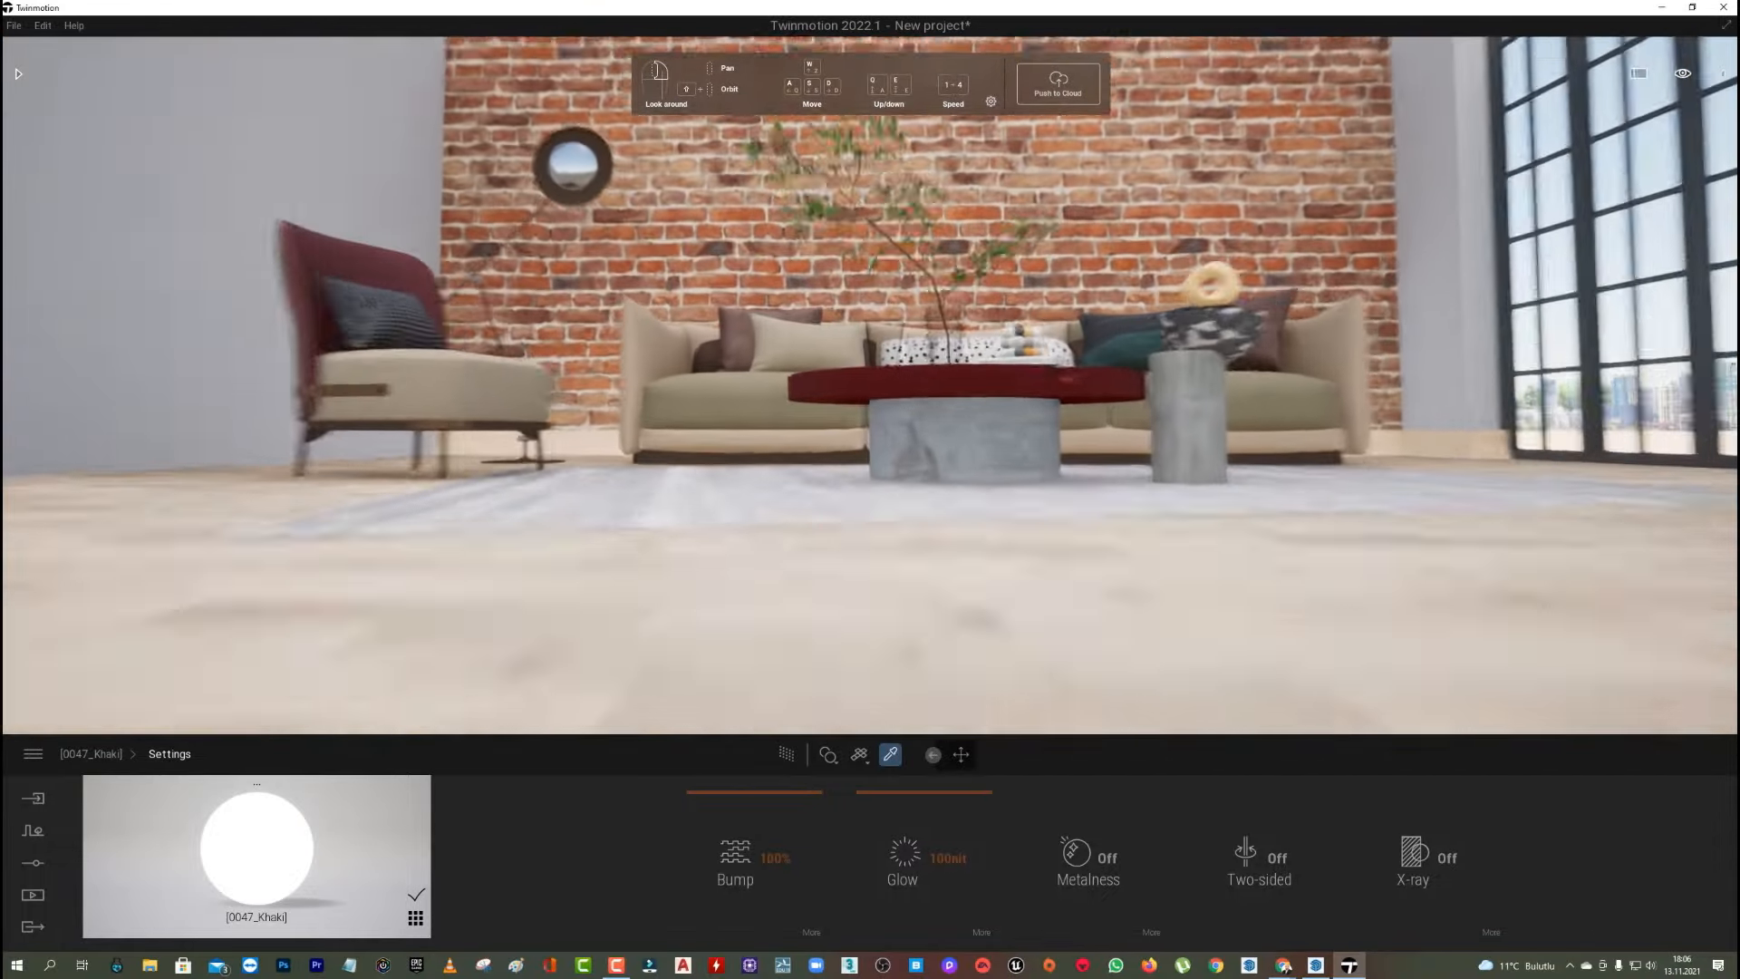
key(q)
key(s)
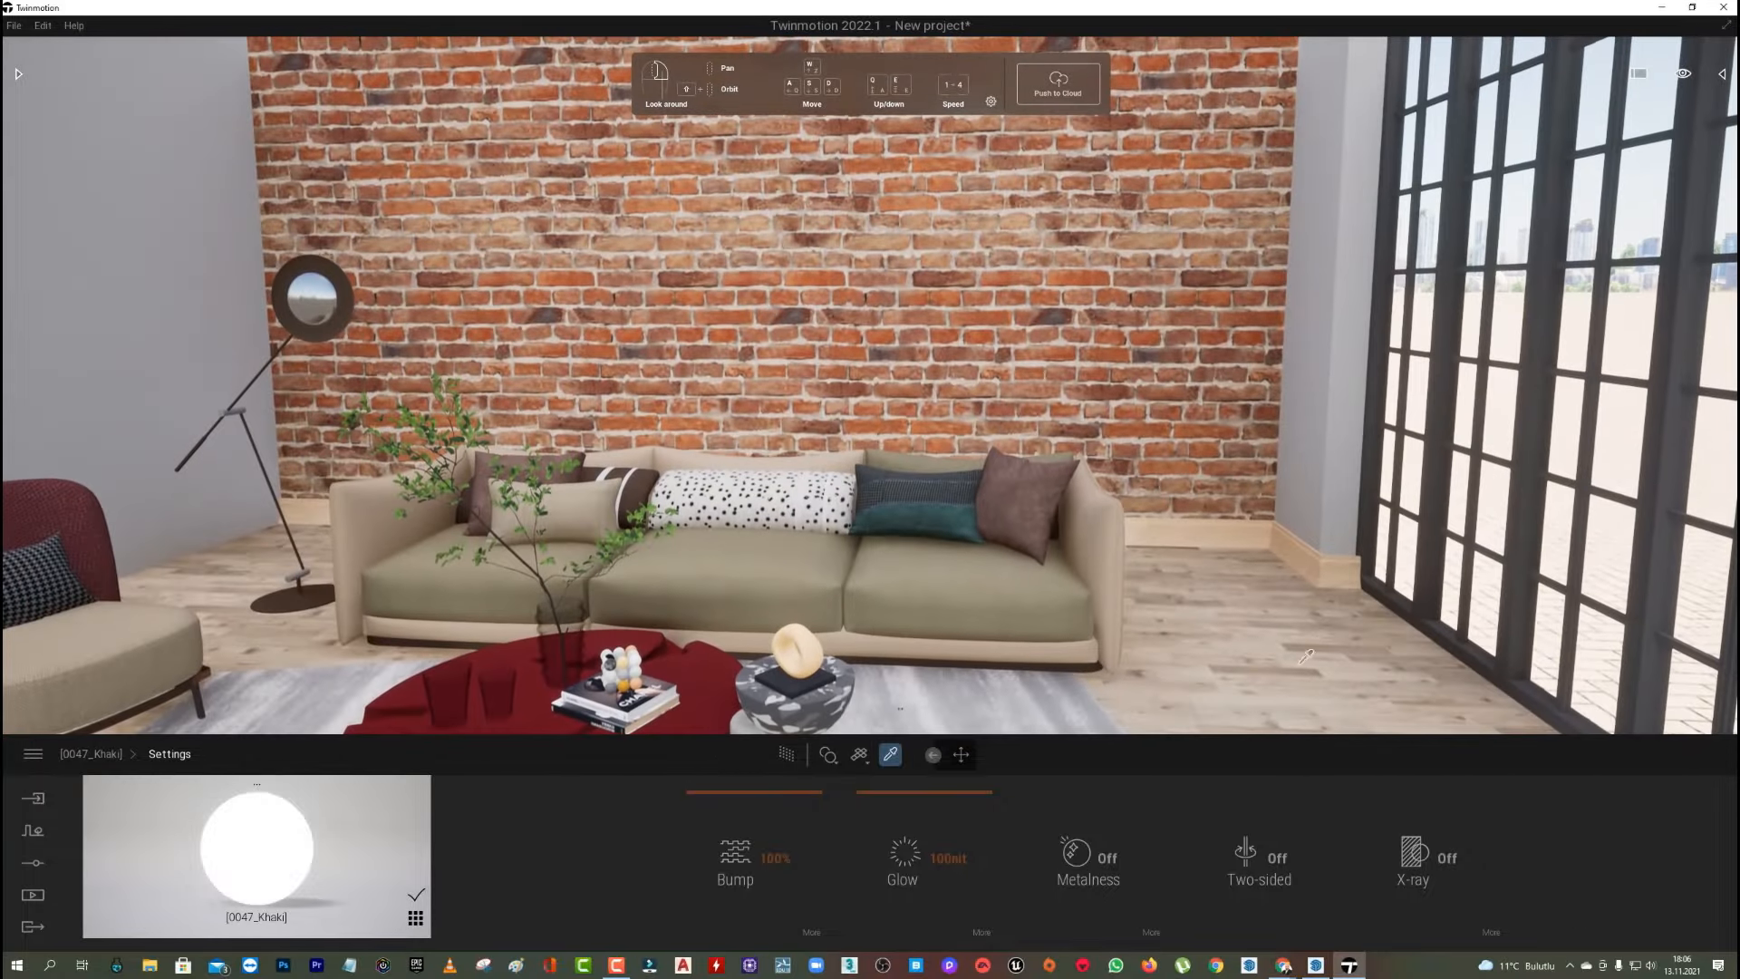
Apply the Chestnut 01 A wood material from the library to the parquet floor.
click(291, 487)
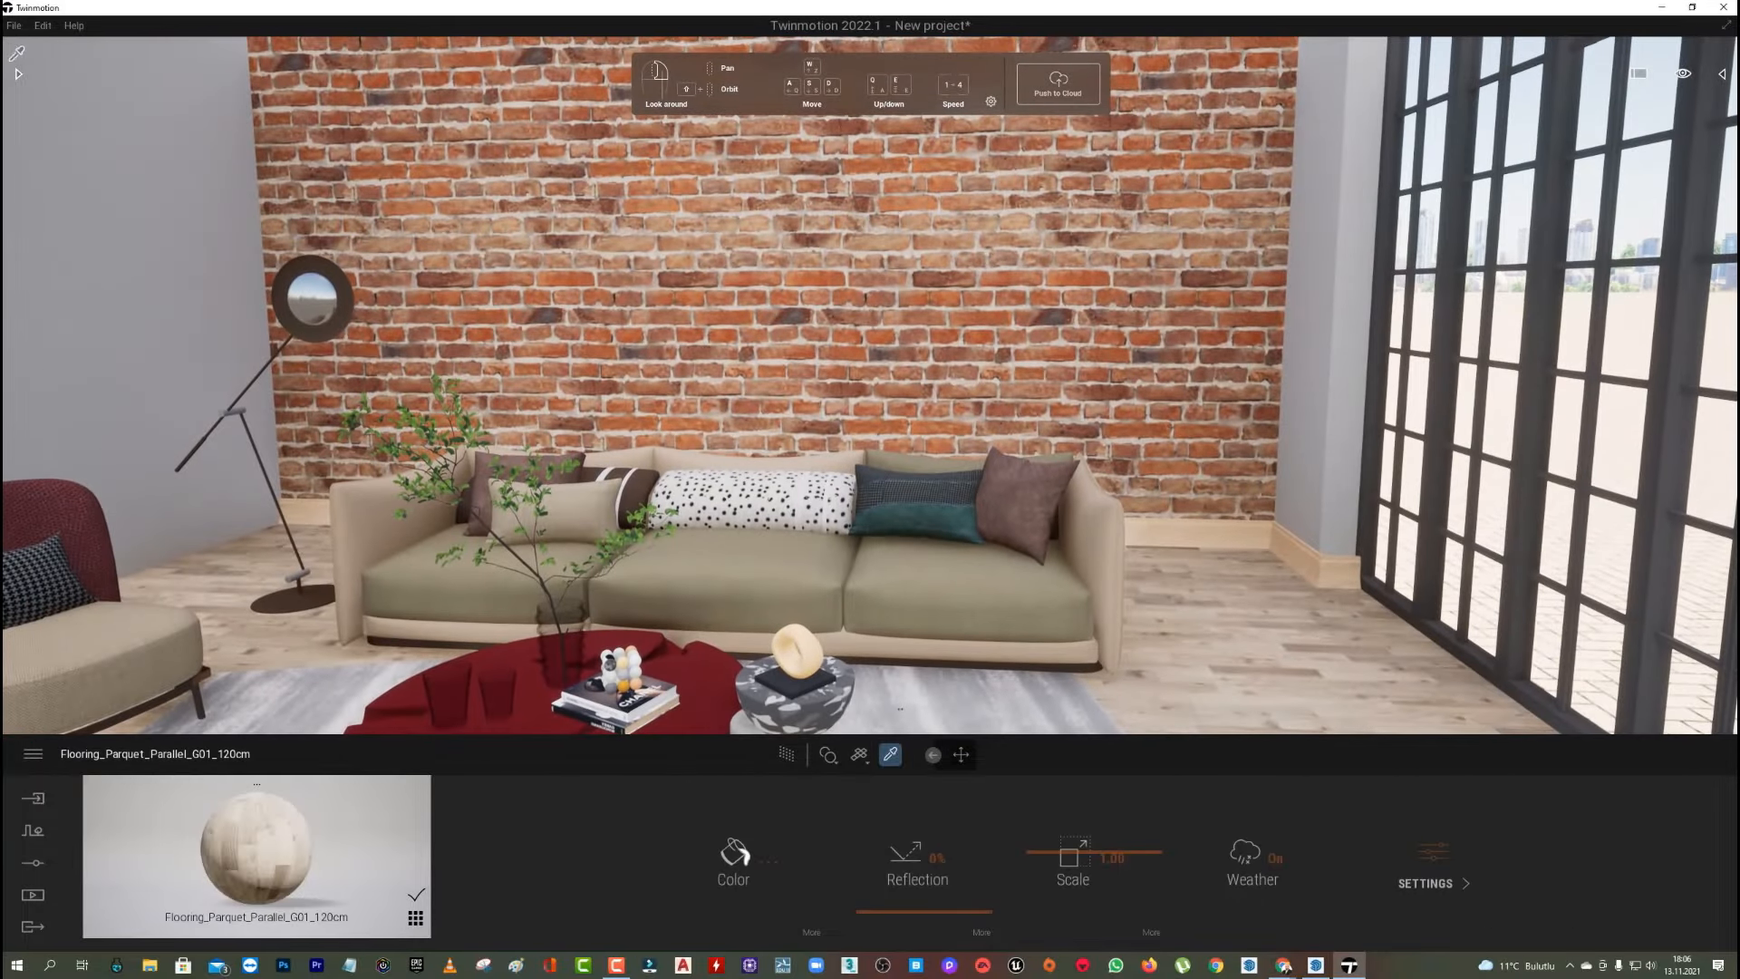
click(20, 77)
click(18, 74)
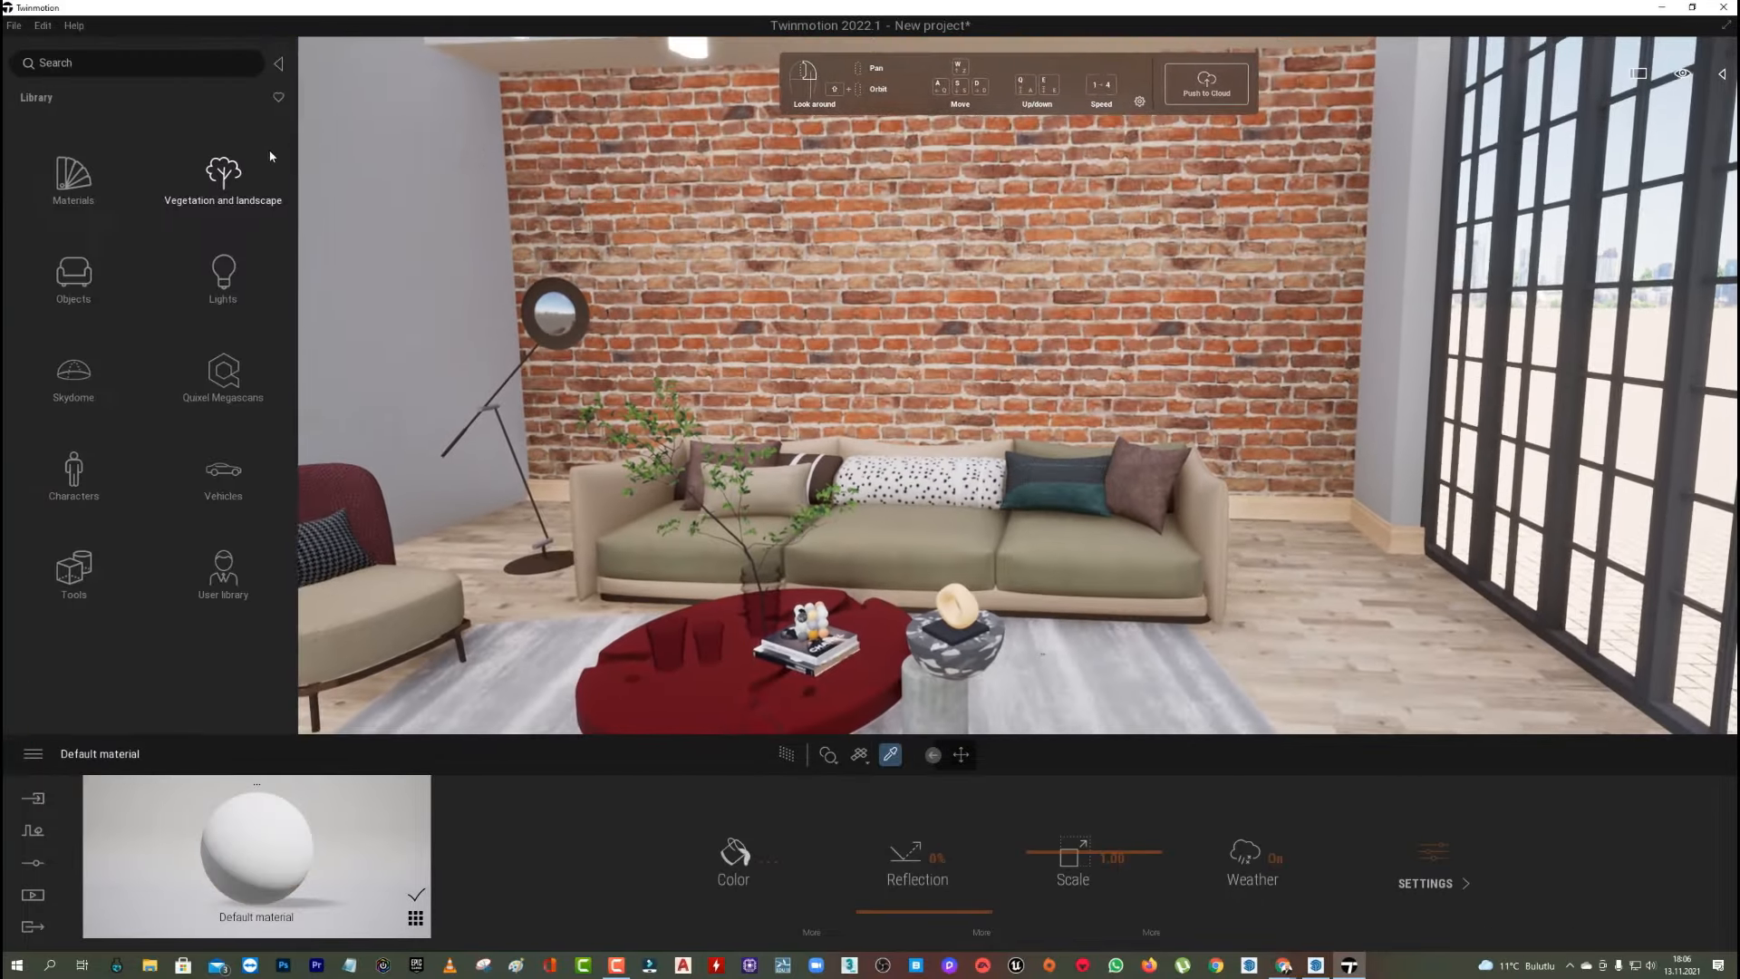
click(76, 174)
scroll(205, 344, down, 5)
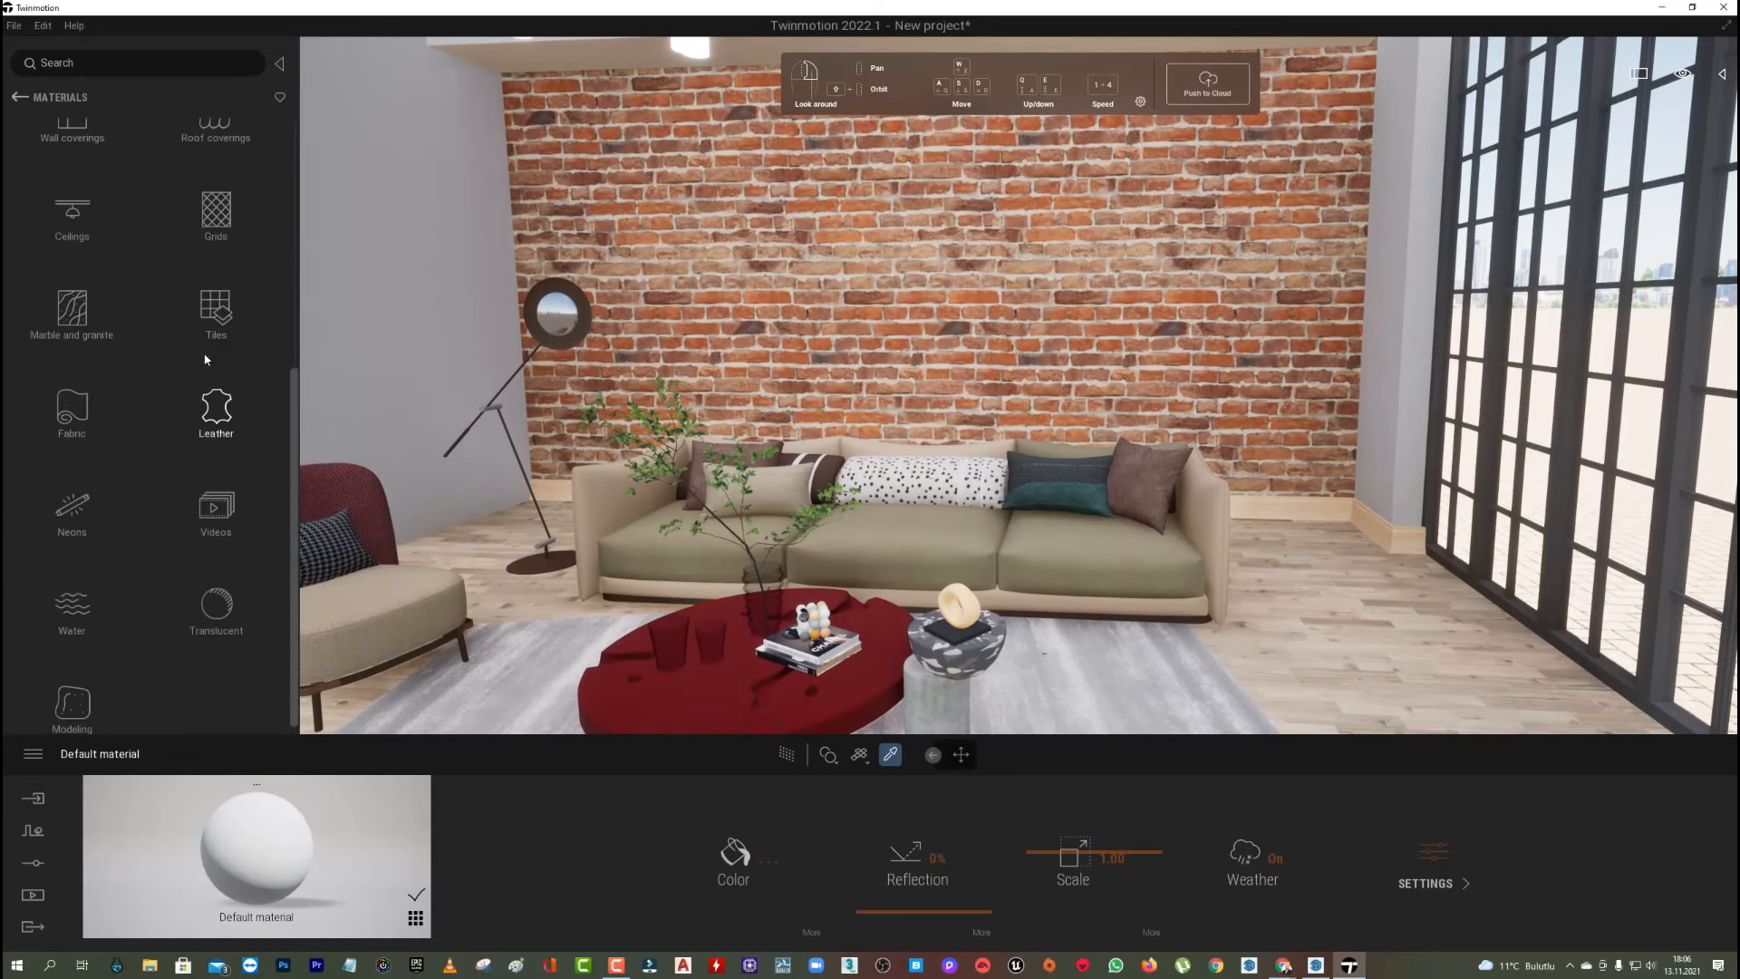
scroll(200, 367, up, 2)
scroll(155, 358, down, 2)
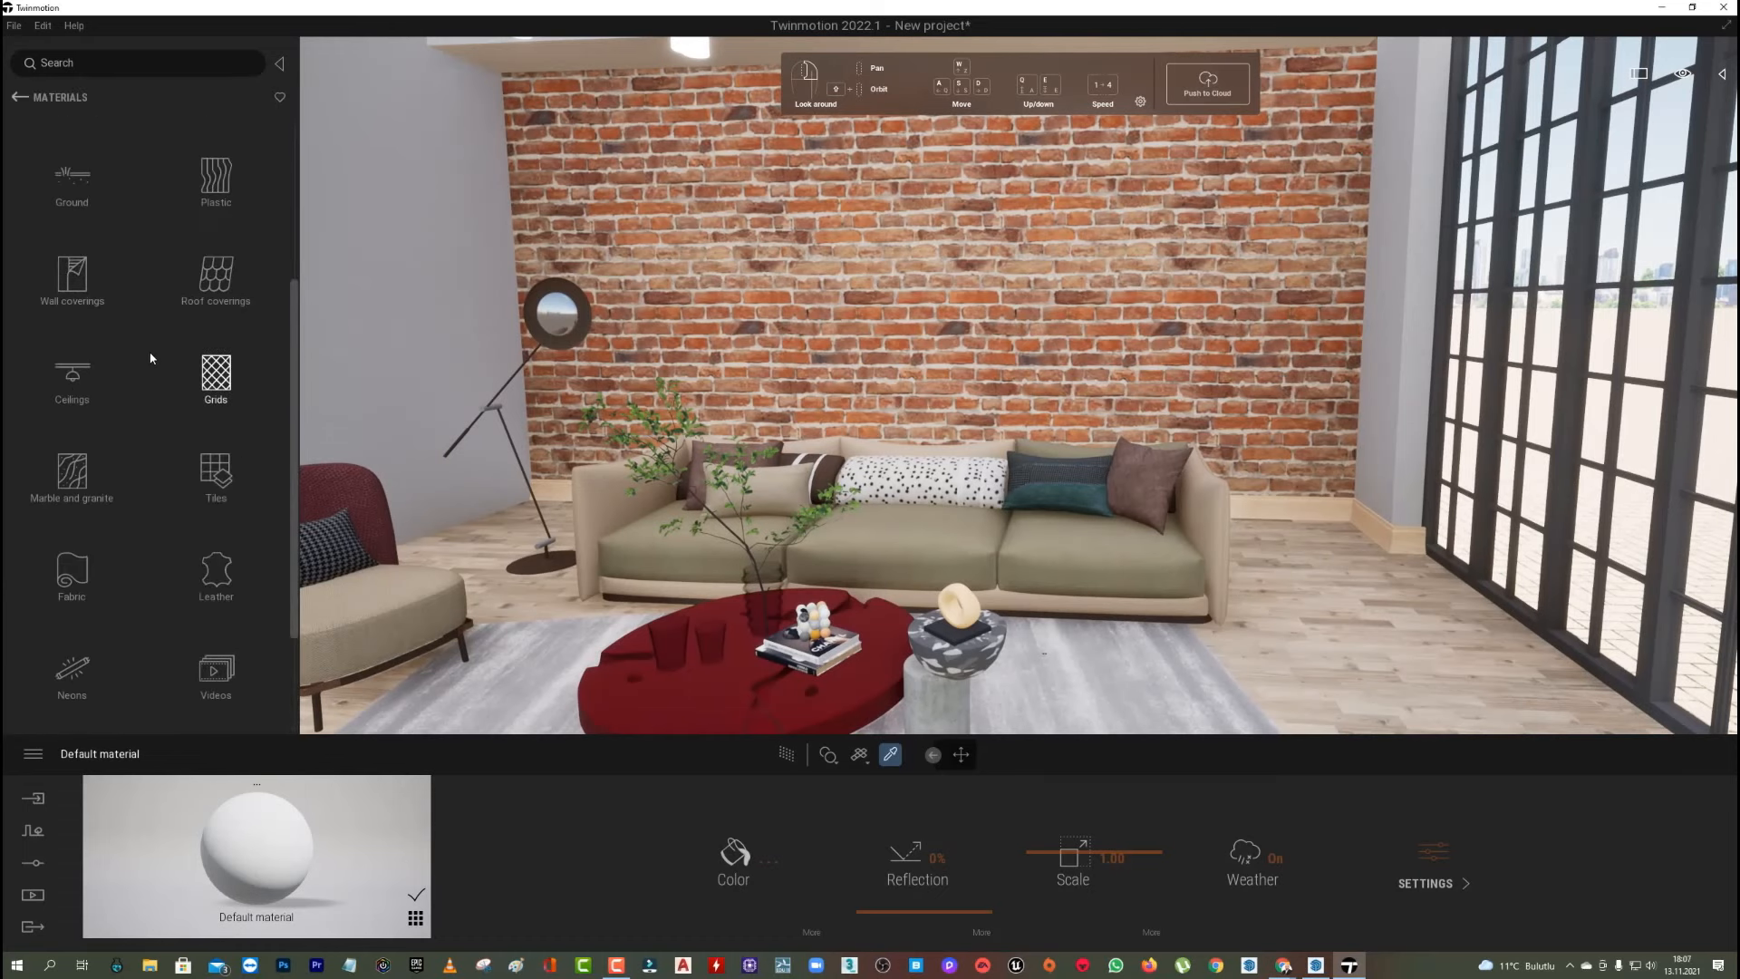
click(224, 495)
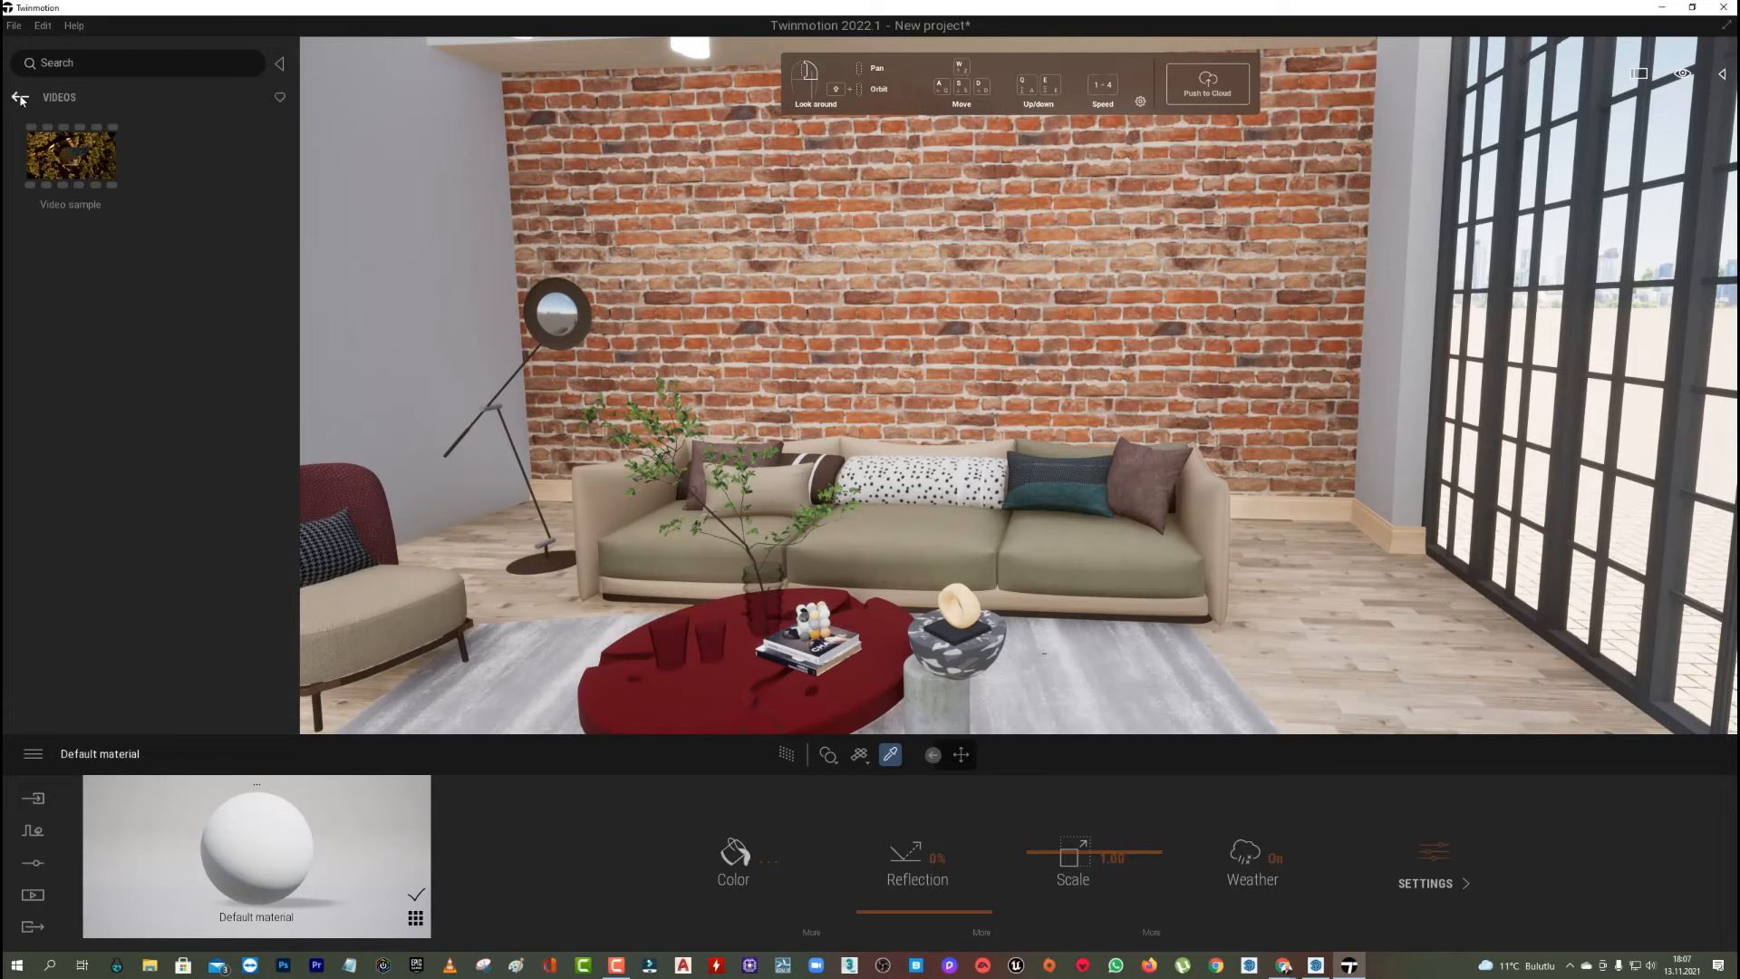
click(19, 97)
click(216, 272)
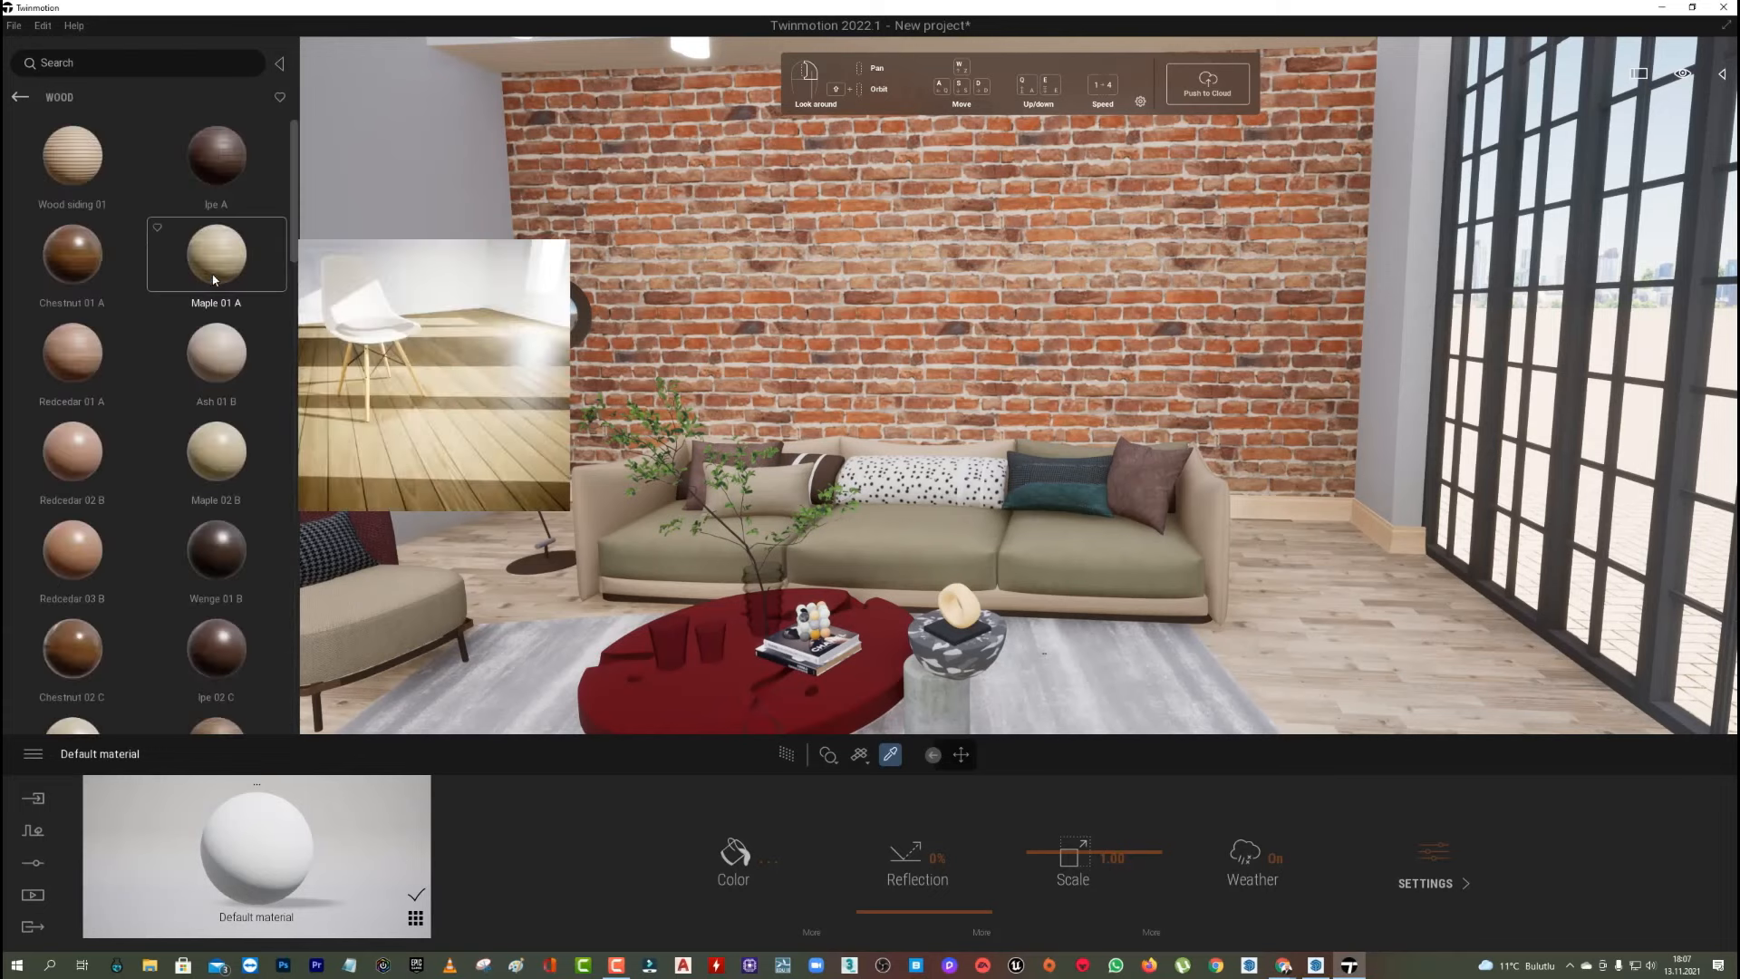
drag(73, 254, 1339, 667)
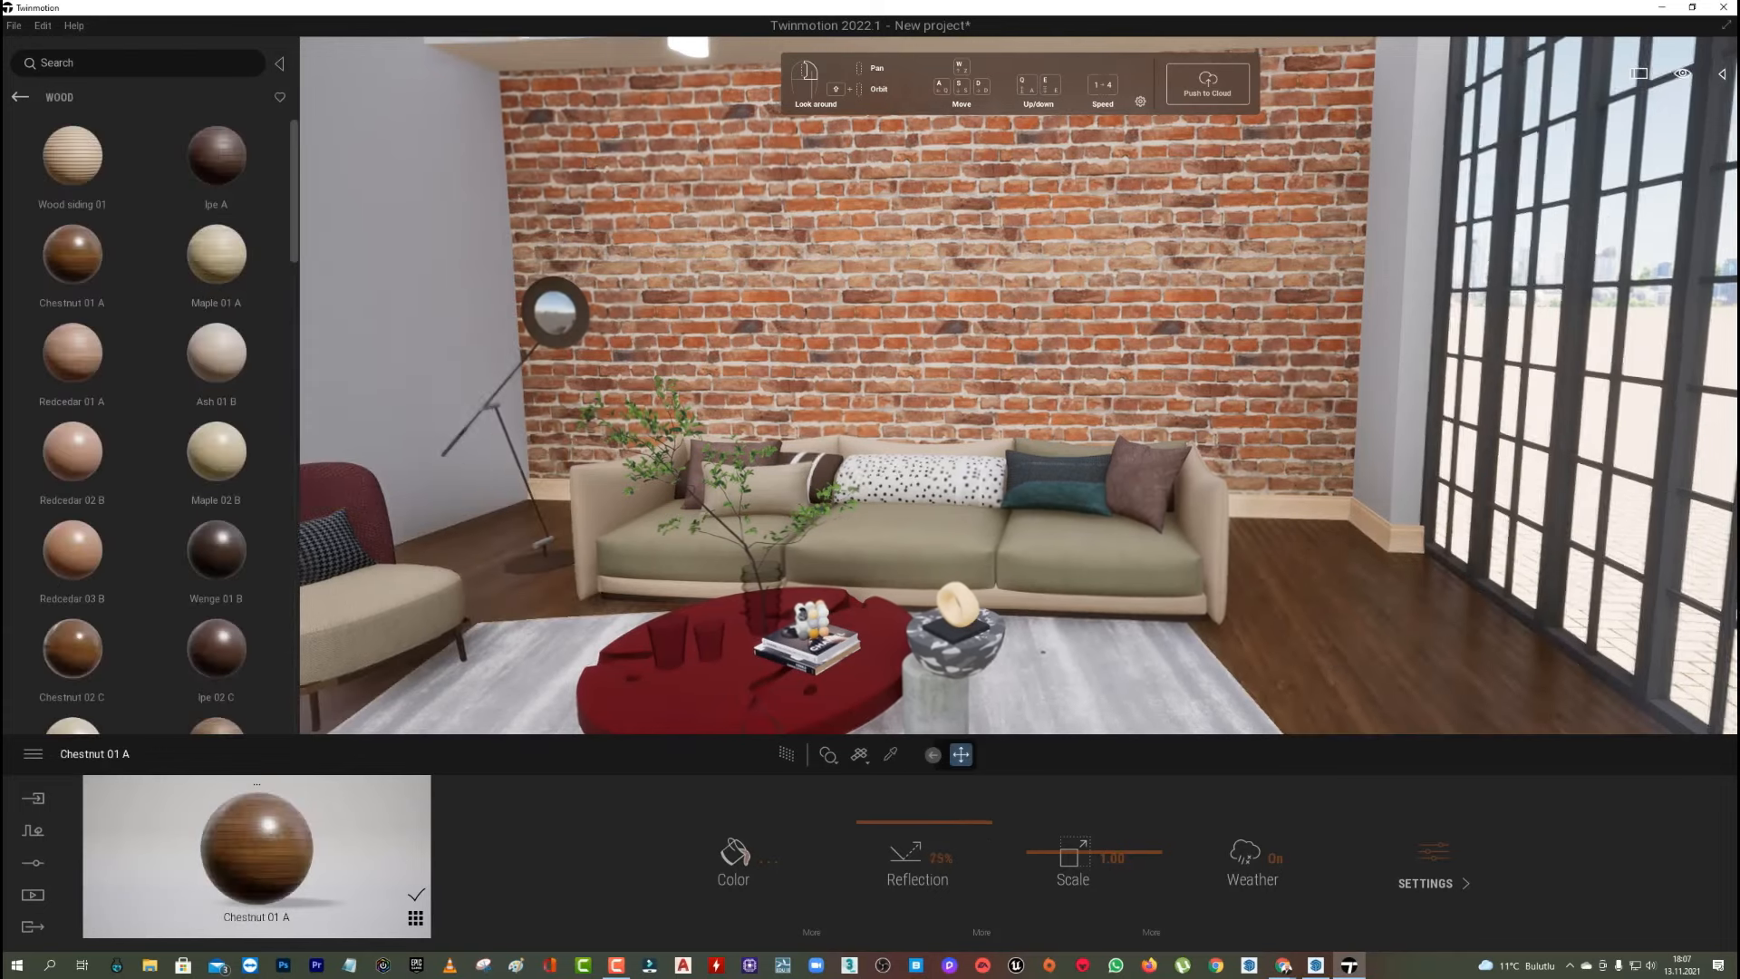
Set the Chestnut floor material's reflection to 75% and its scale to 2.02.
right_drag(1339, 666, 1271, 631)
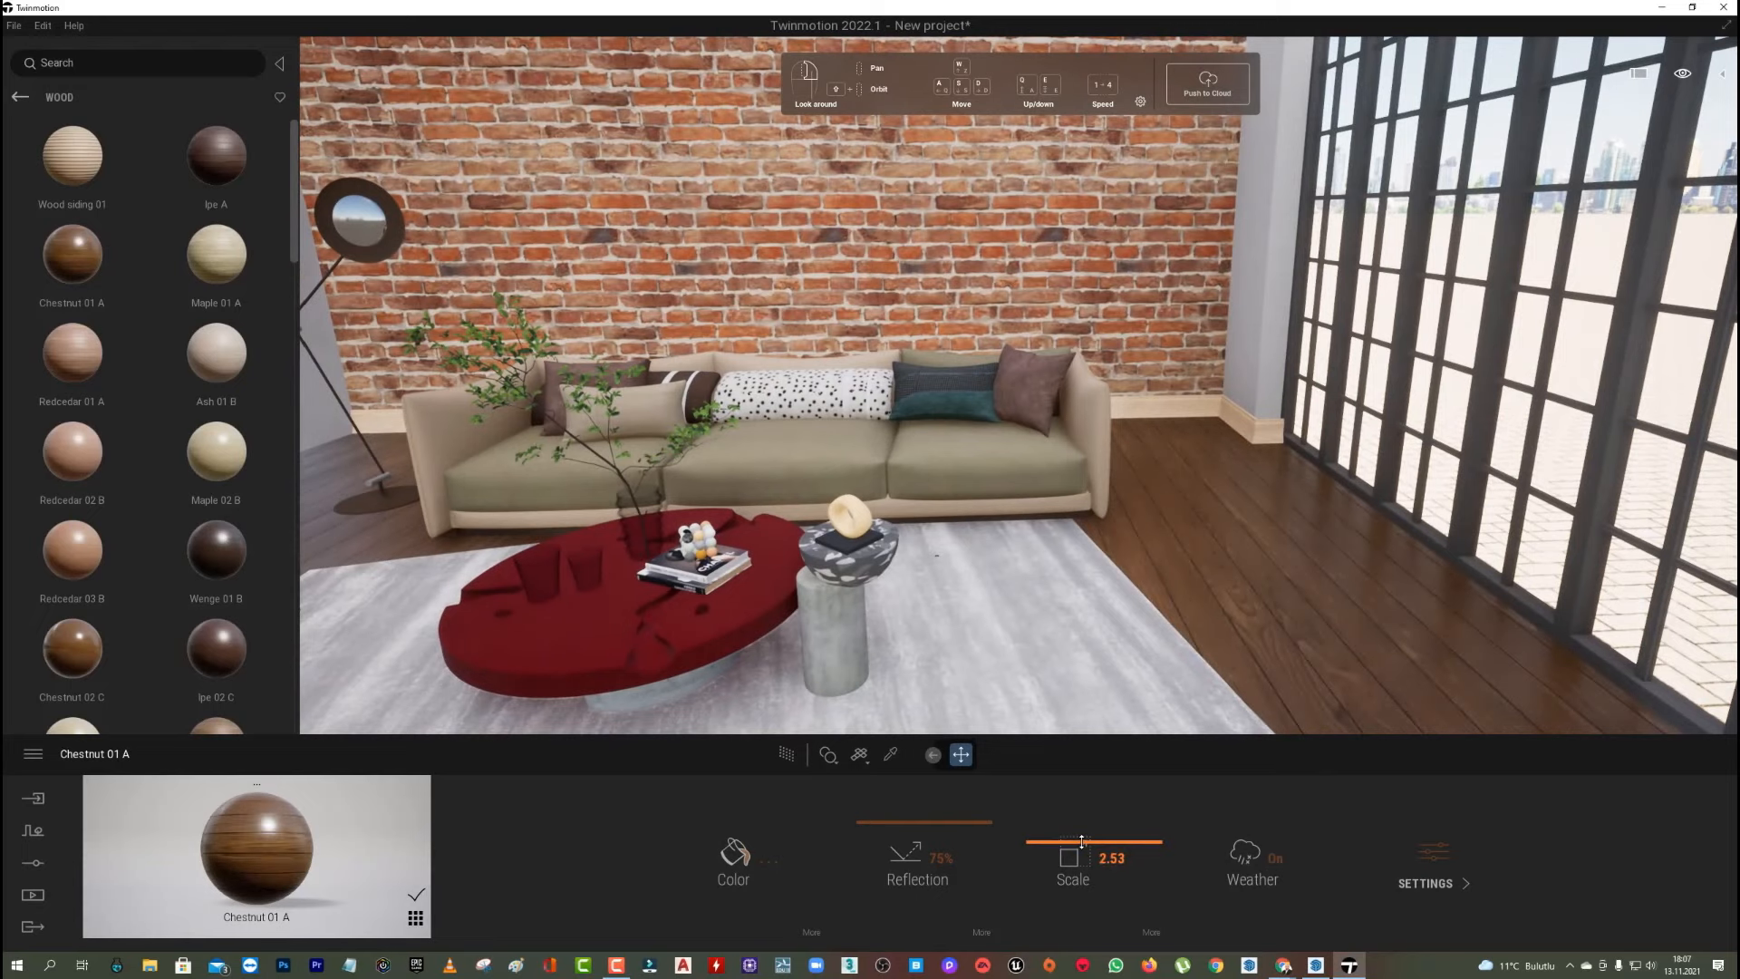
drag(1083, 843, 1083, 847)
right_drag(1314, 362, 1285, 351)
key(s)
key(w)
Examine the available stone materials and the other material categories in the library.
click(20, 98)
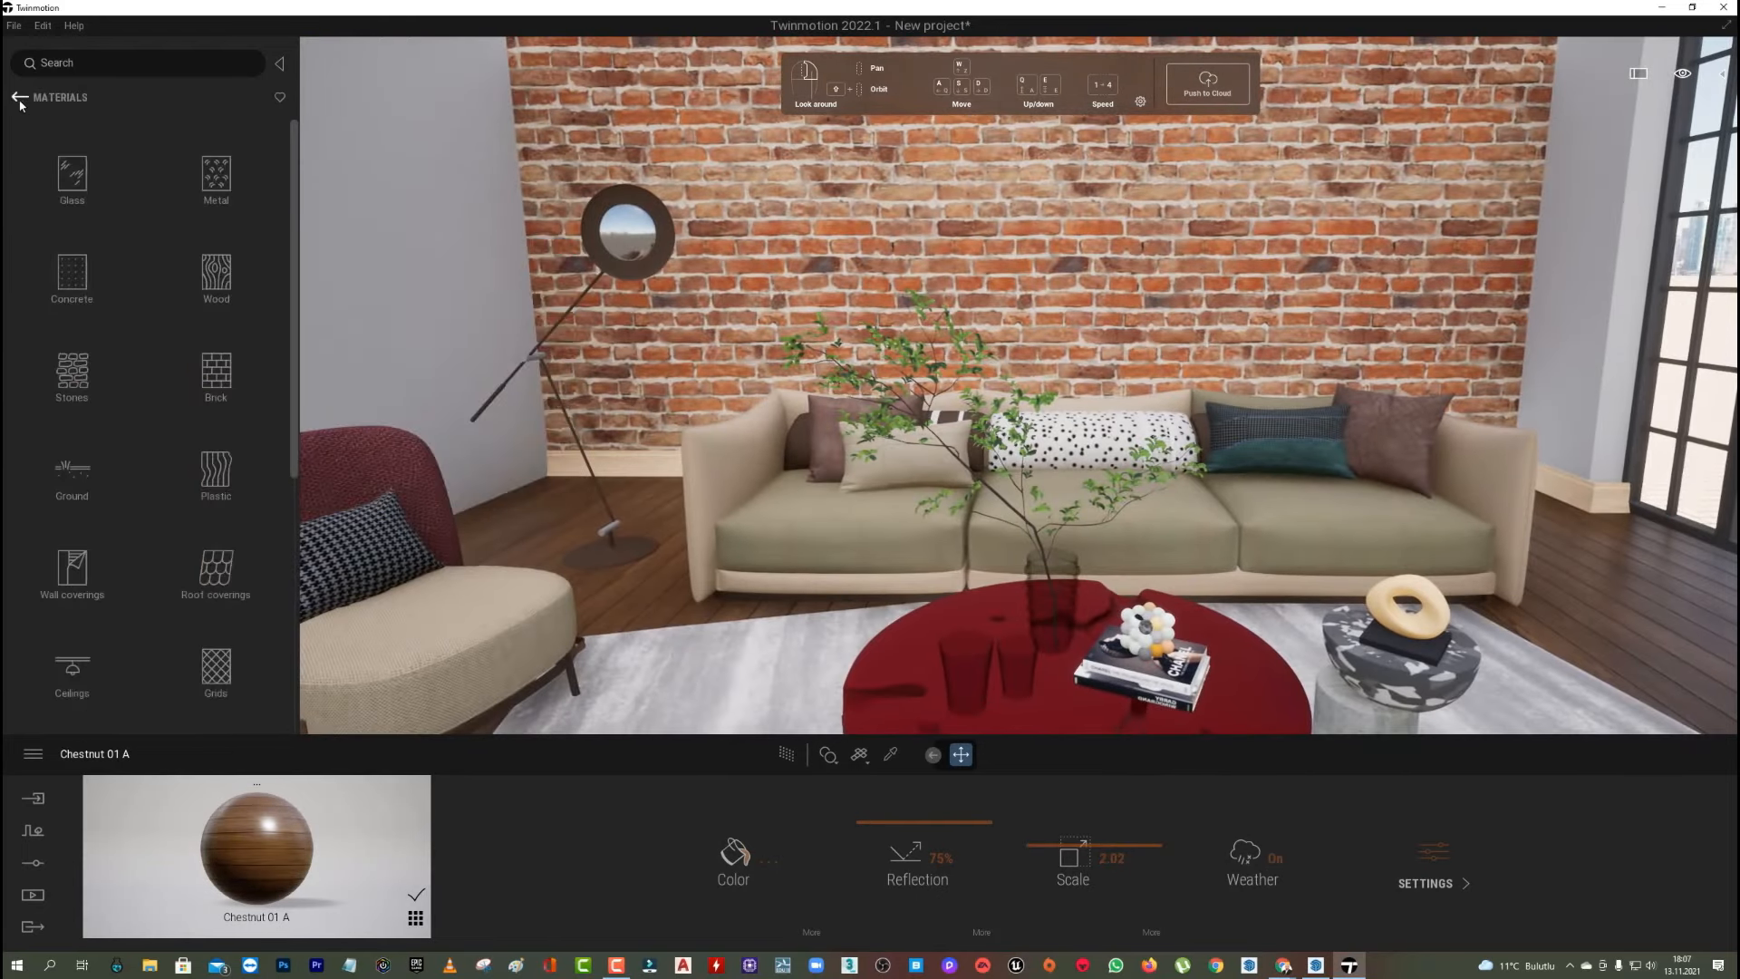
click(73, 372)
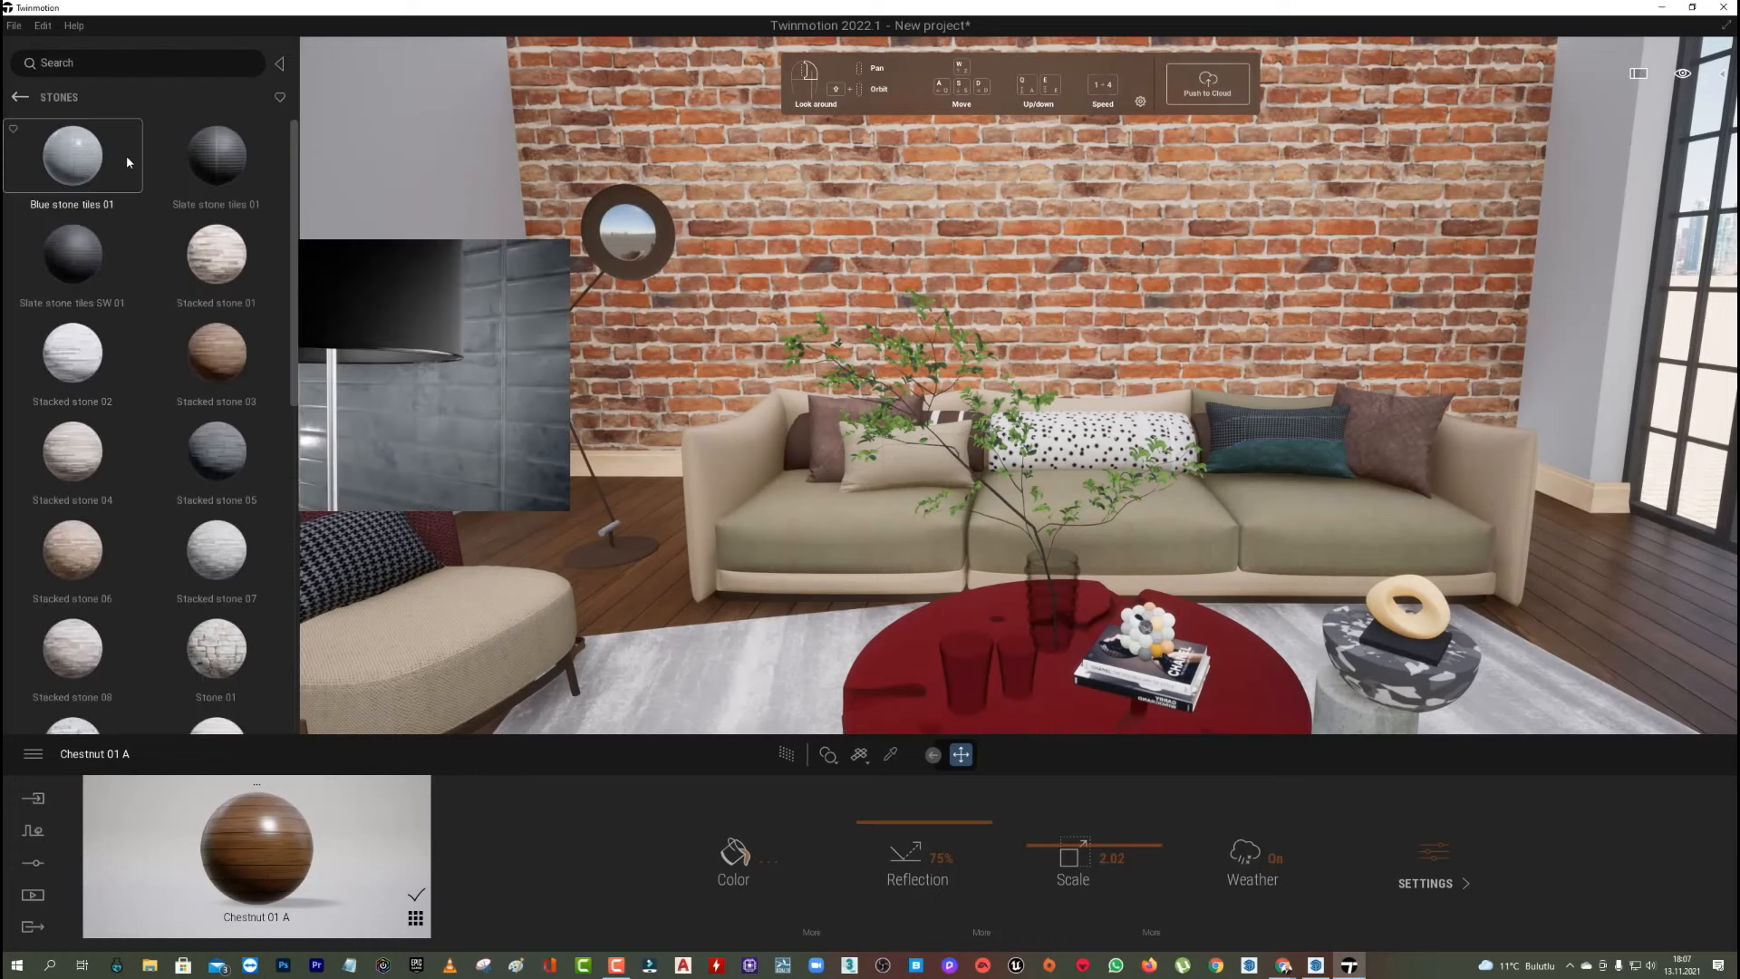
scroll(205, 481, down, 3)
scroll(194, 522, down, 3)
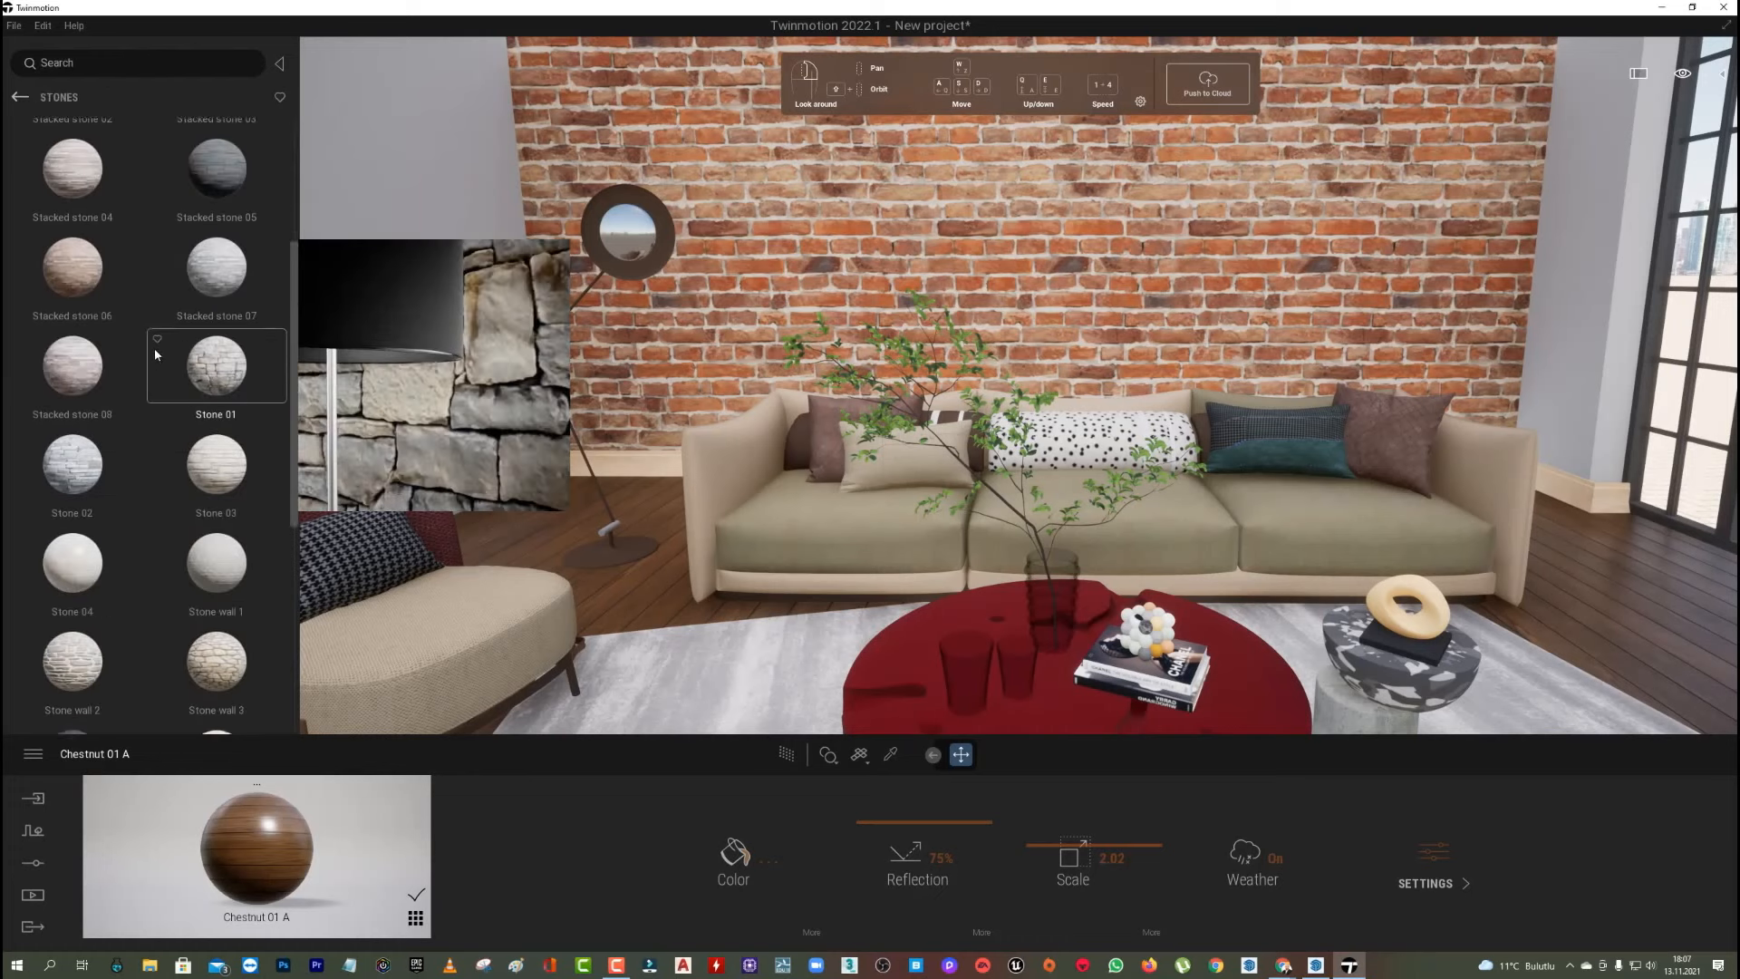
scroll(122, 556, down, 3)
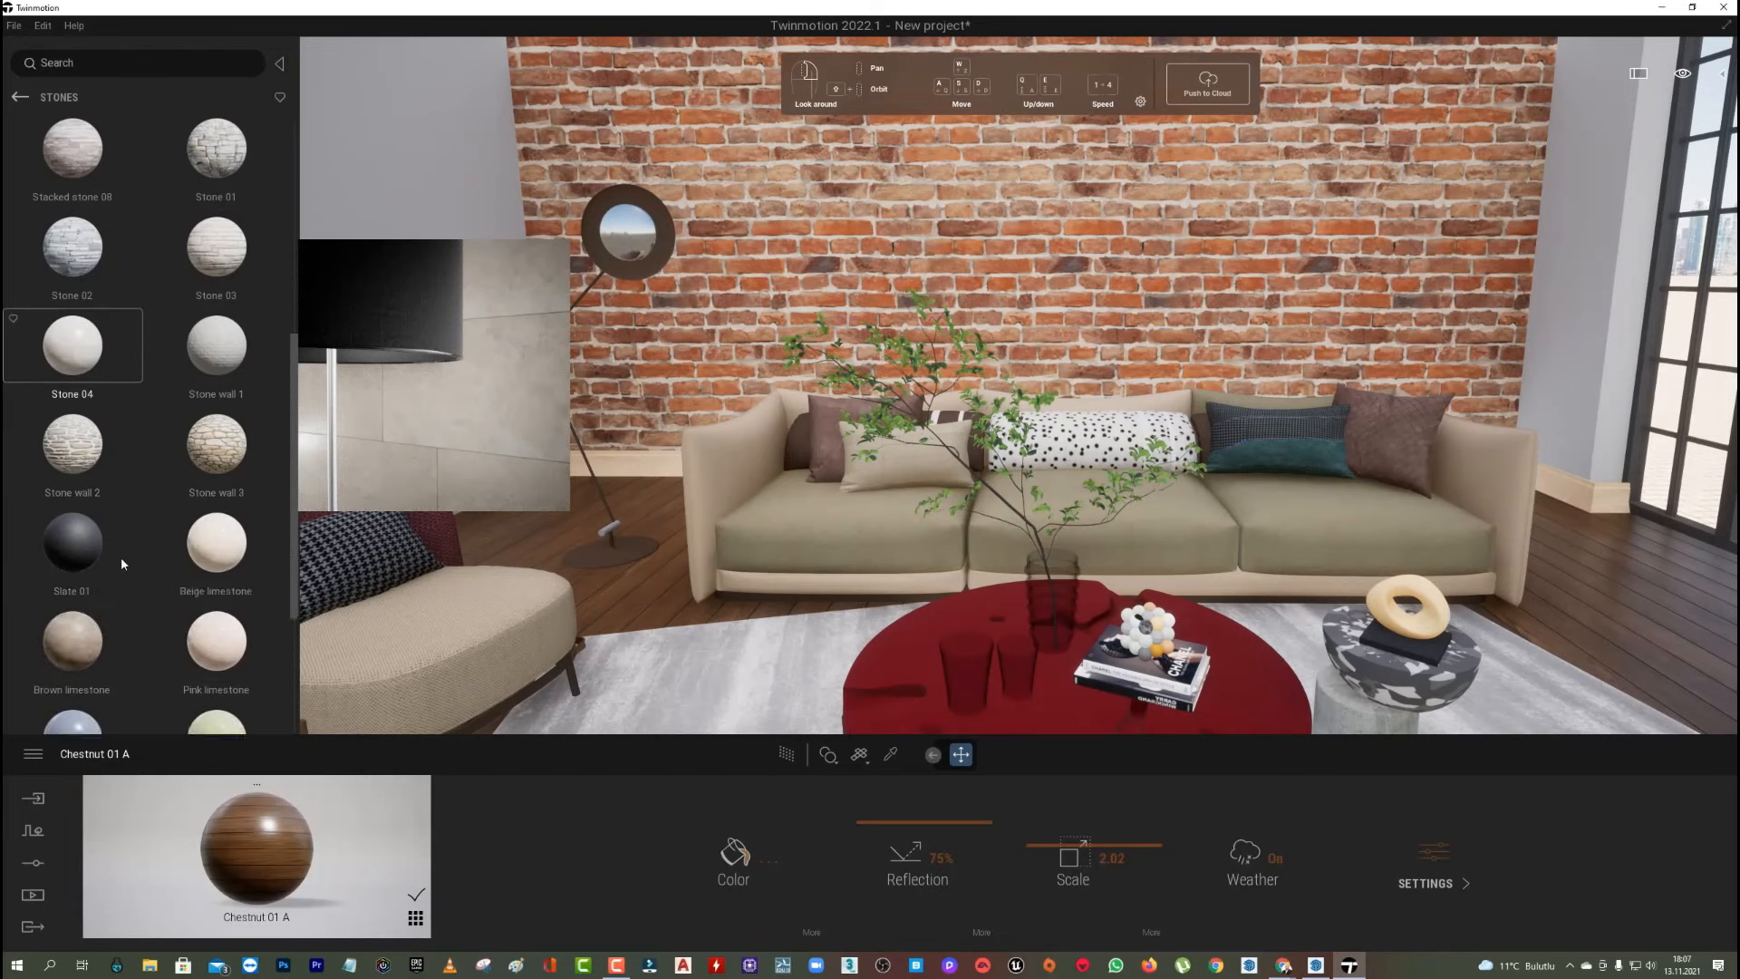
click(20, 97)
scroll(96, 411, down, 2)
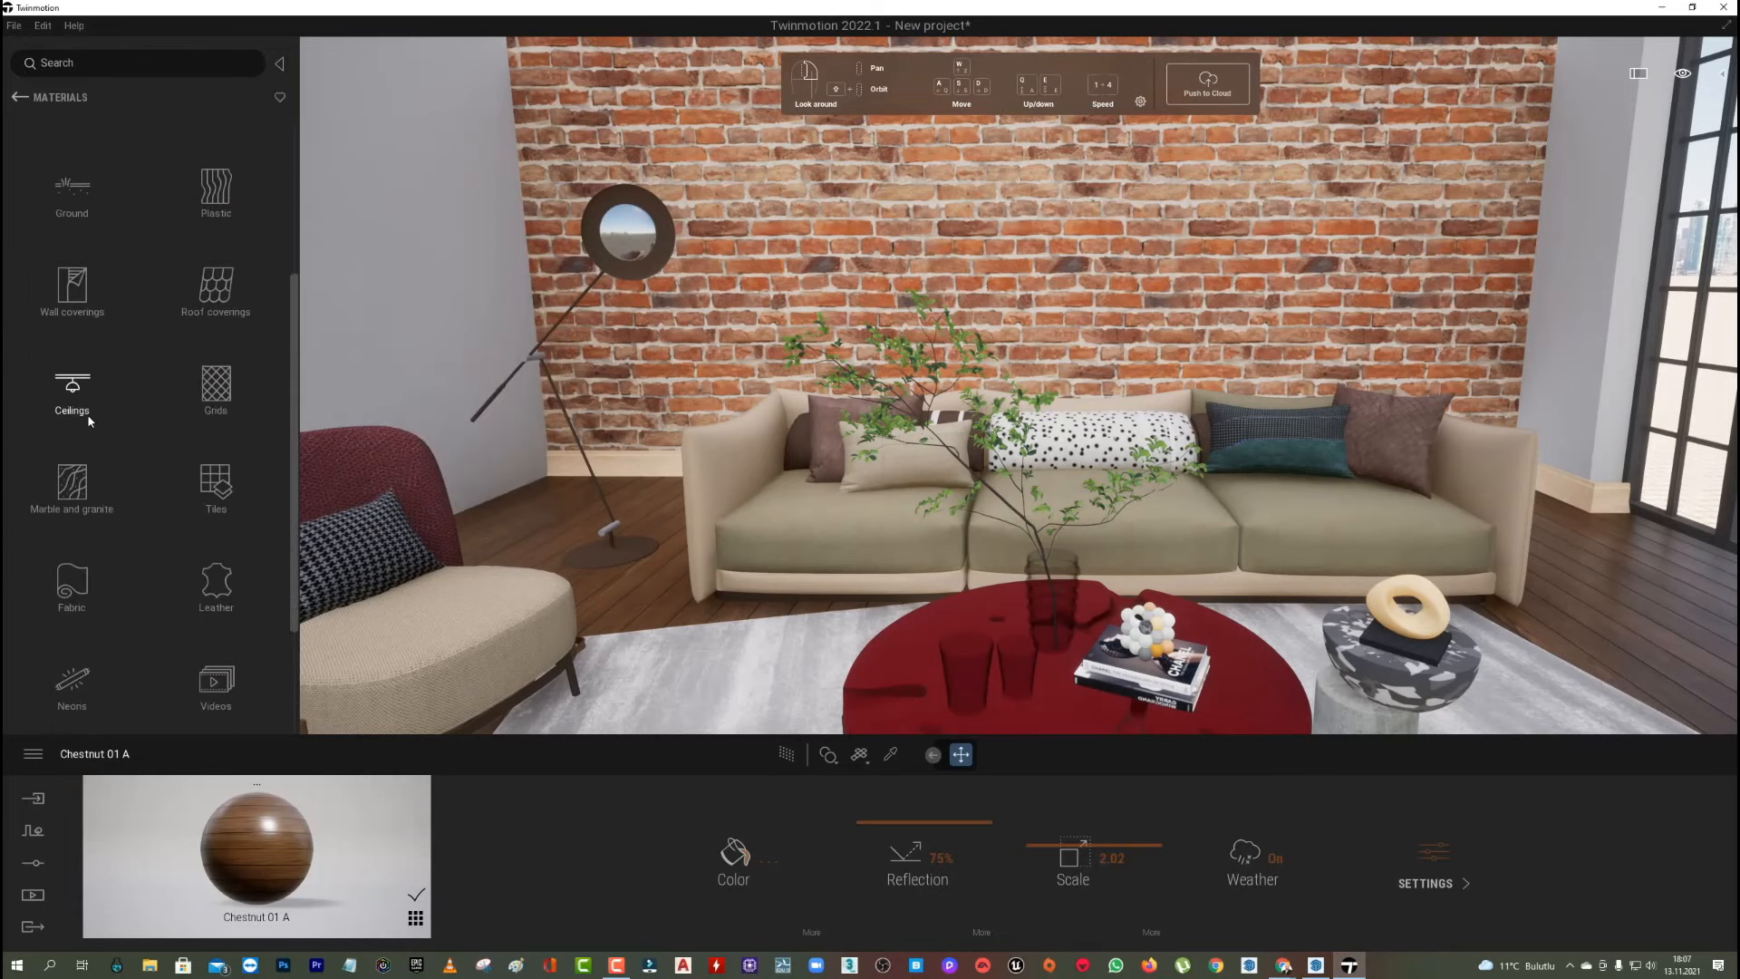
scroll(179, 331, up, 2)
Try the brick materials Cinderblock 03 and Cinderblock 04 on the wall behind the sofa.
click(193, 323)
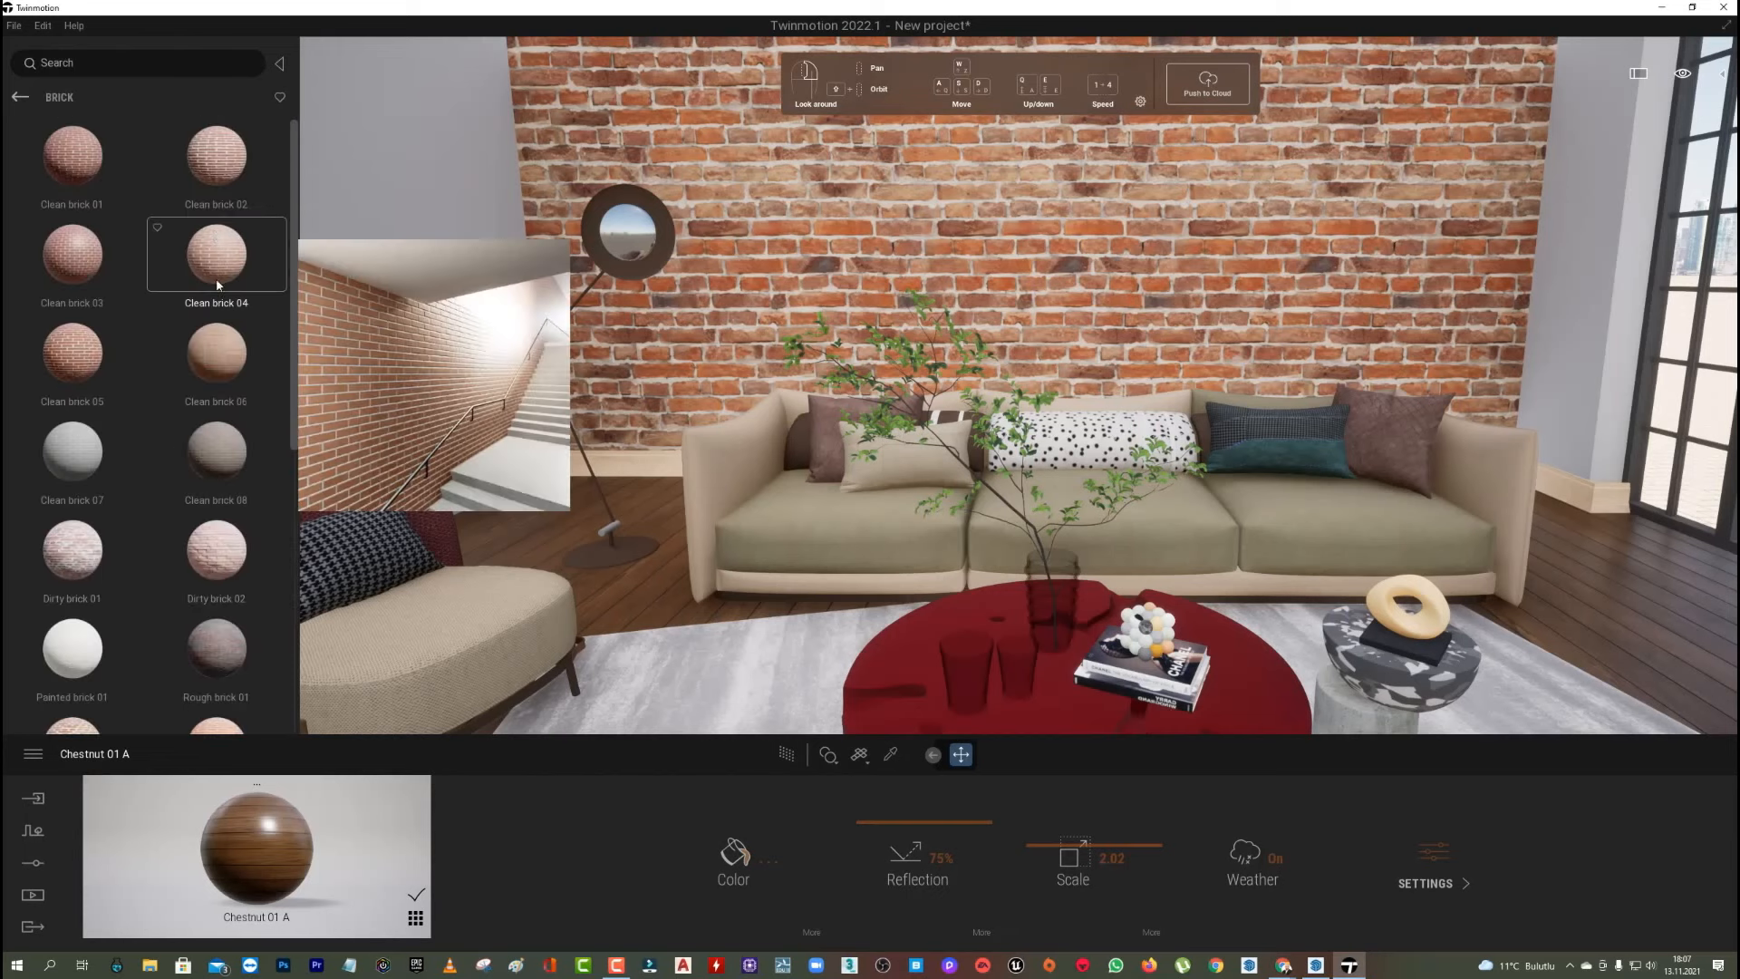
scroll(233, 347, down, 3)
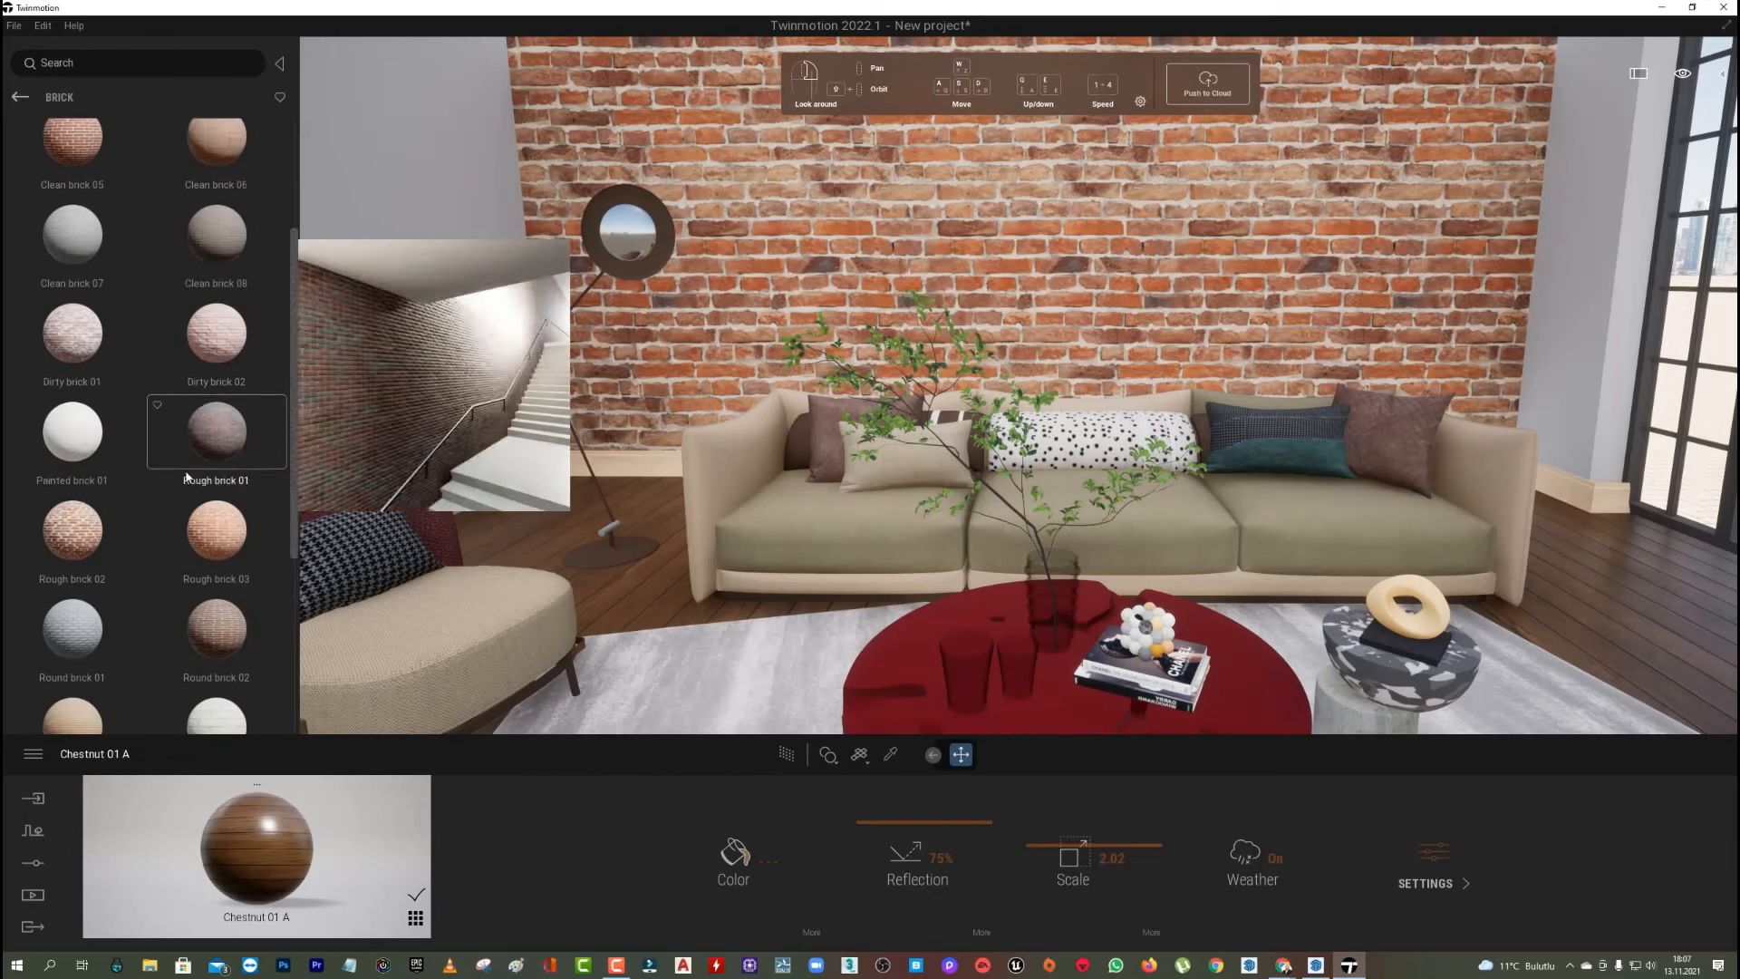
scroll(220, 489, down, 4)
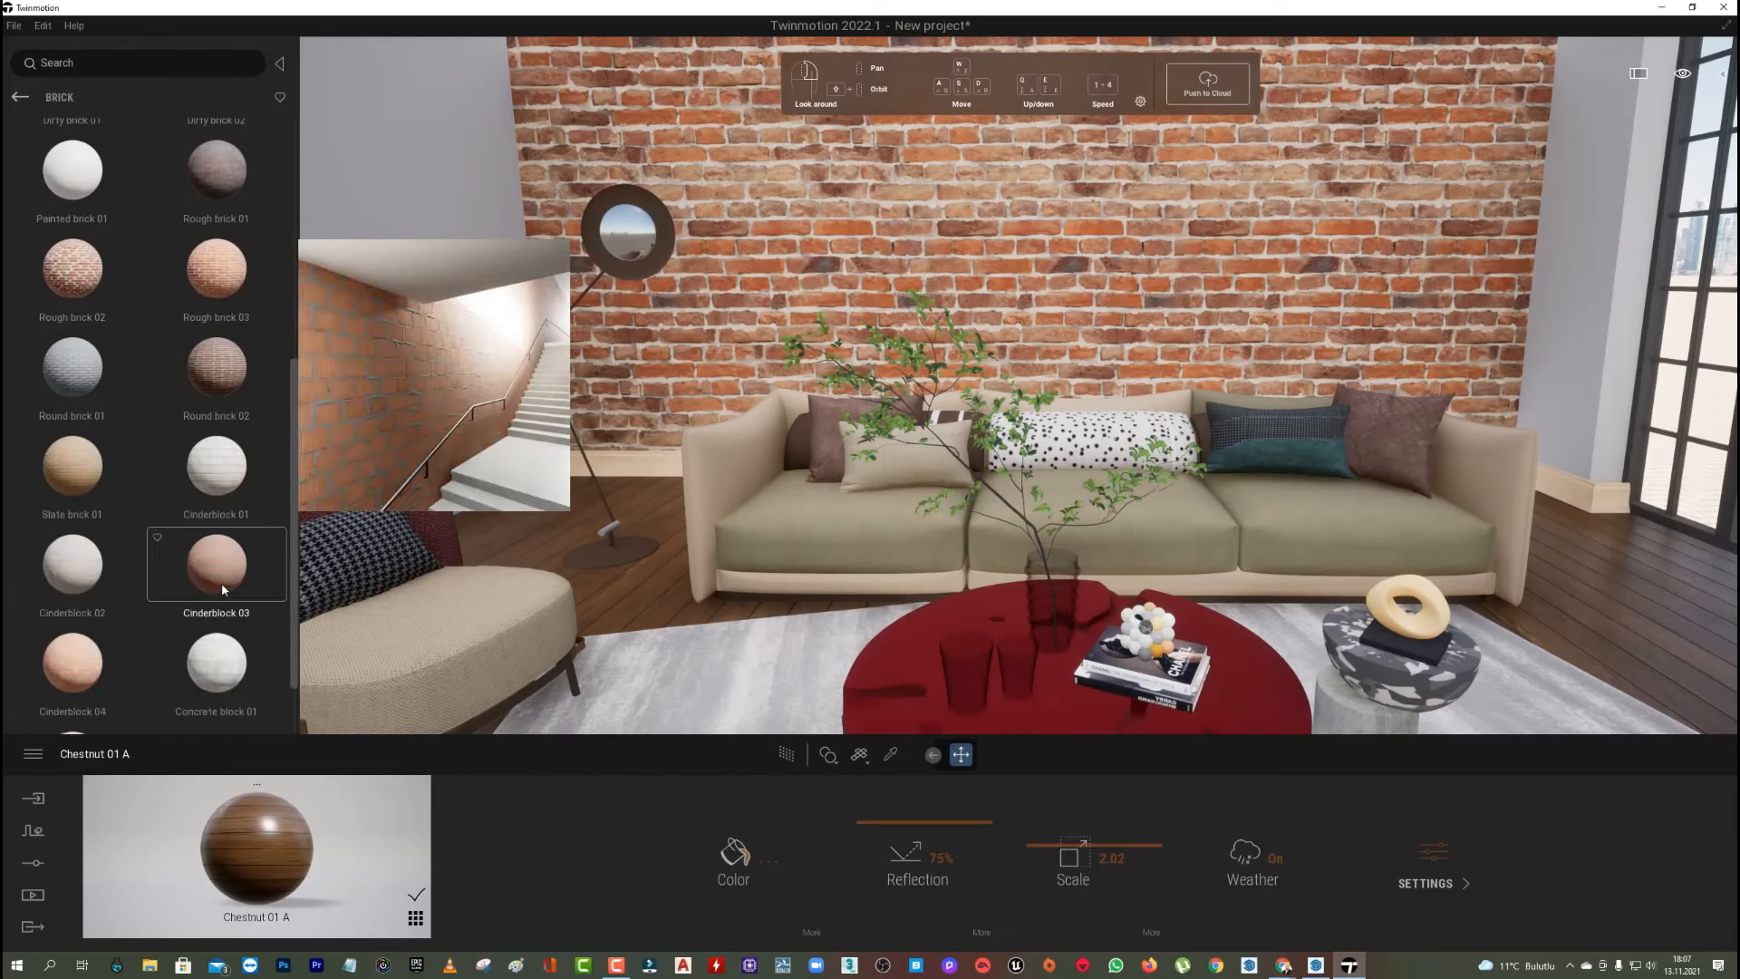
drag(216, 576, 910, 248)
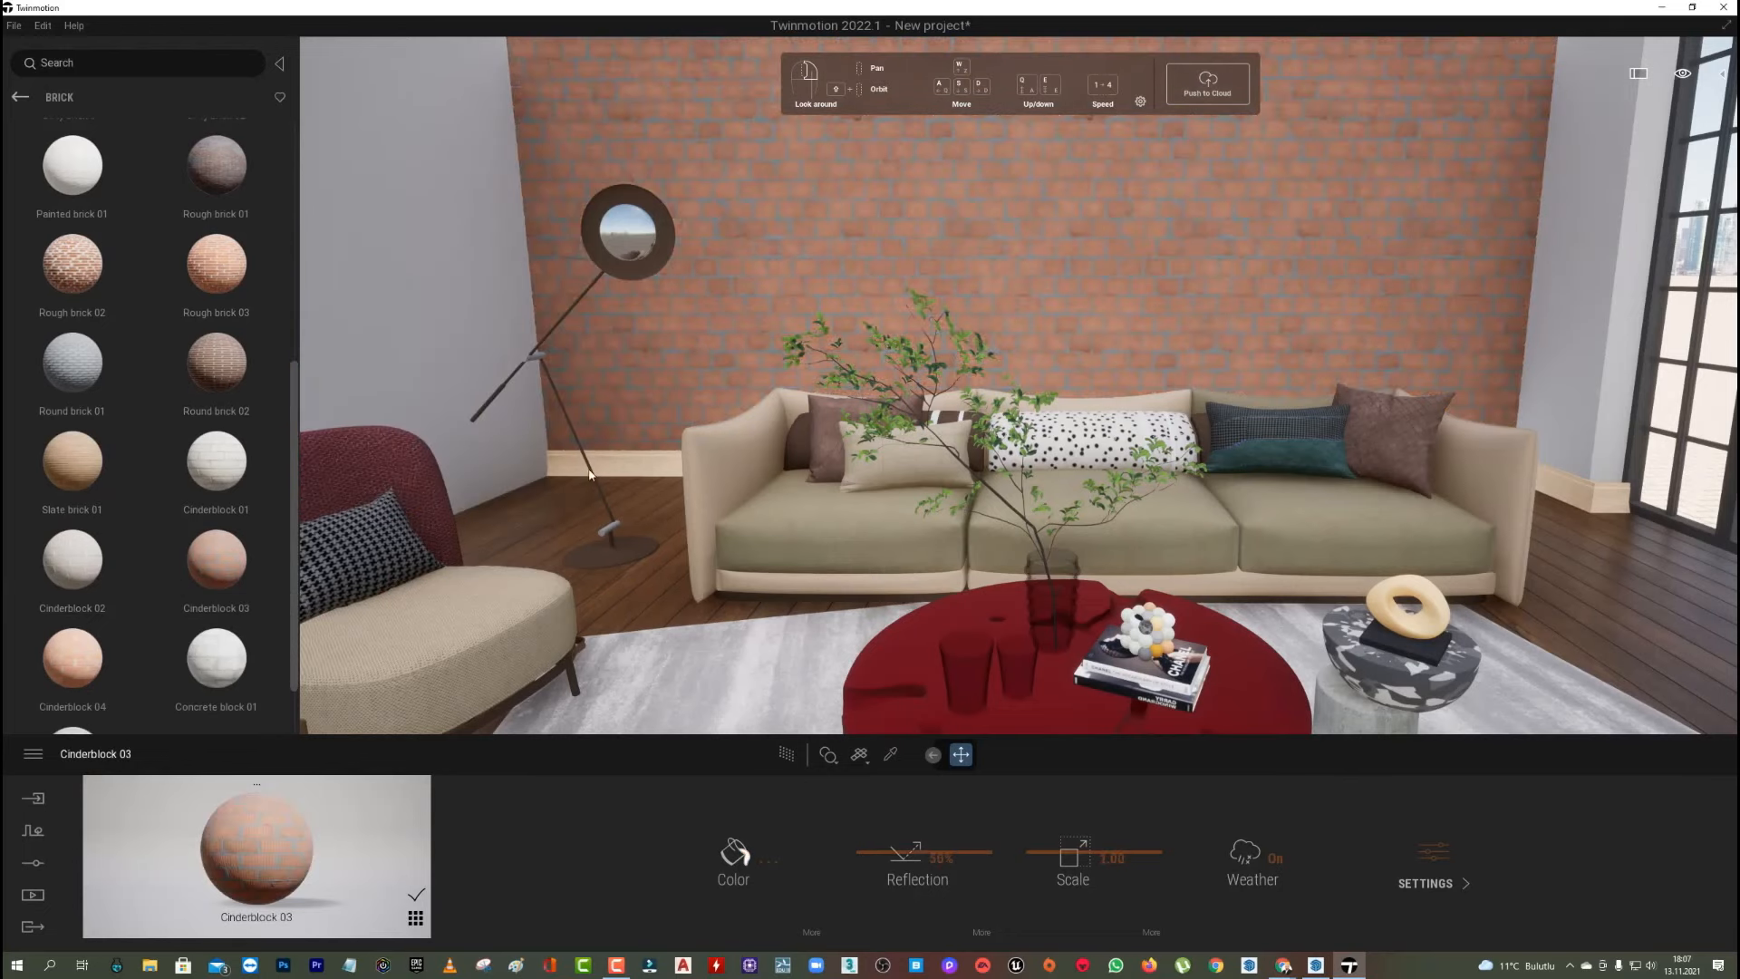
scroll(215, 371, down, 1)
drag(98, 592, 1046, 252)
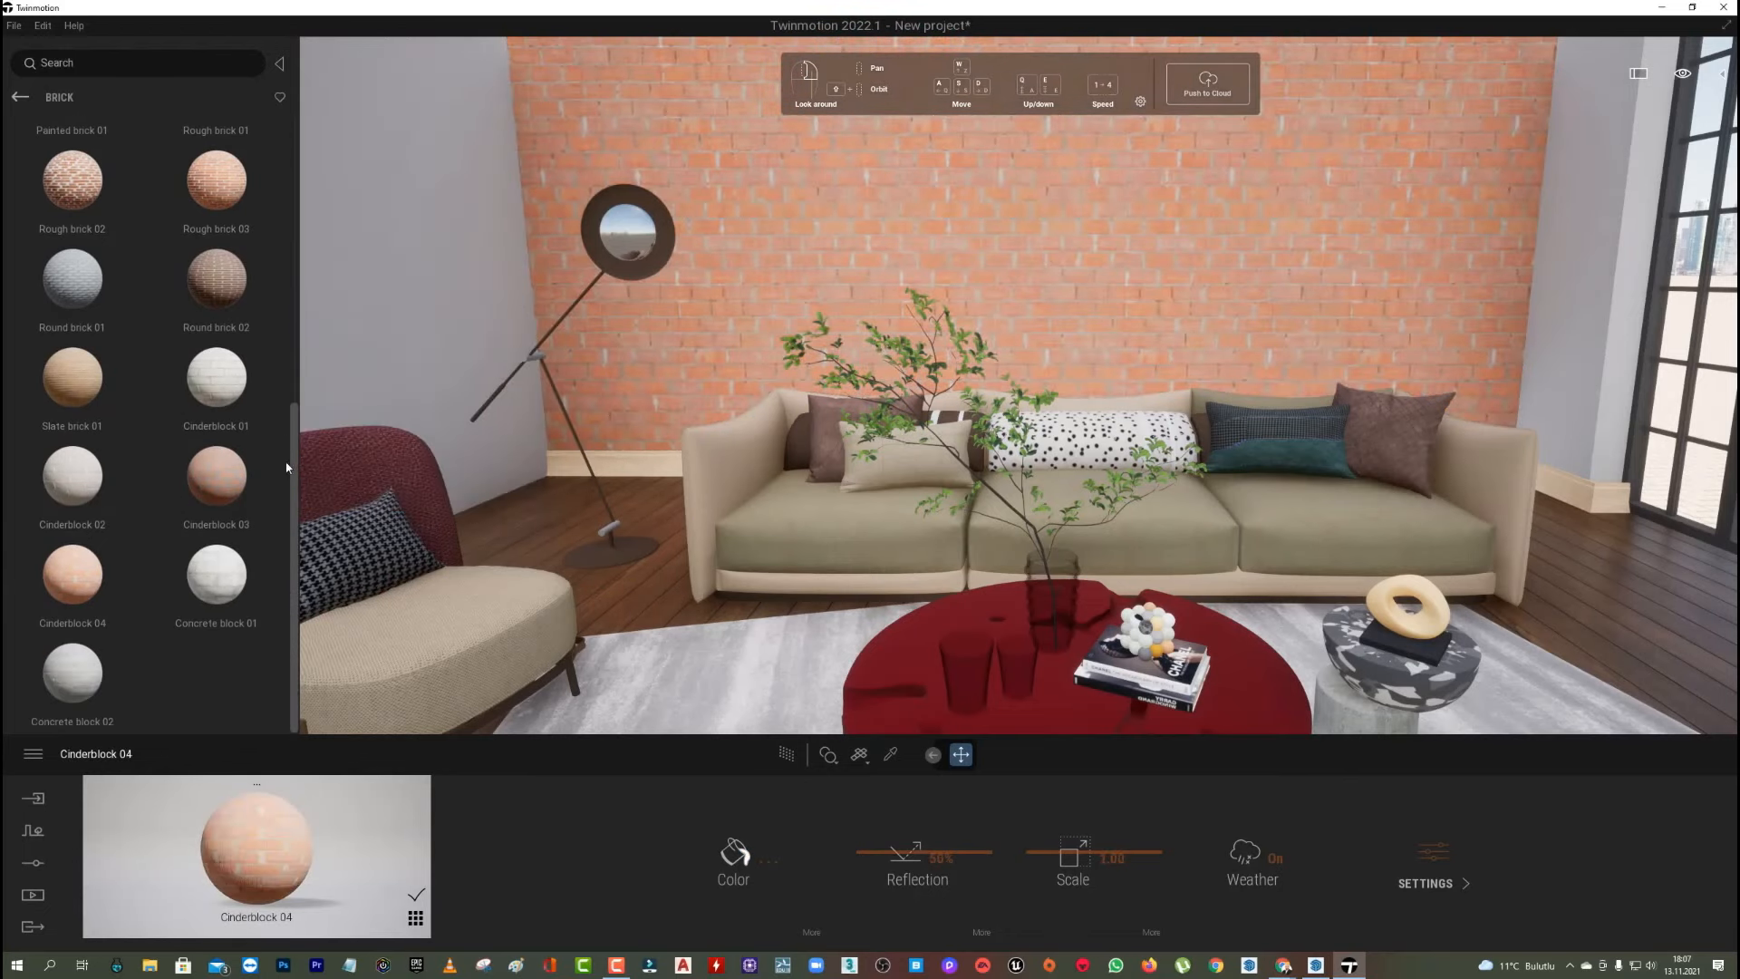
key(ctrl+z)
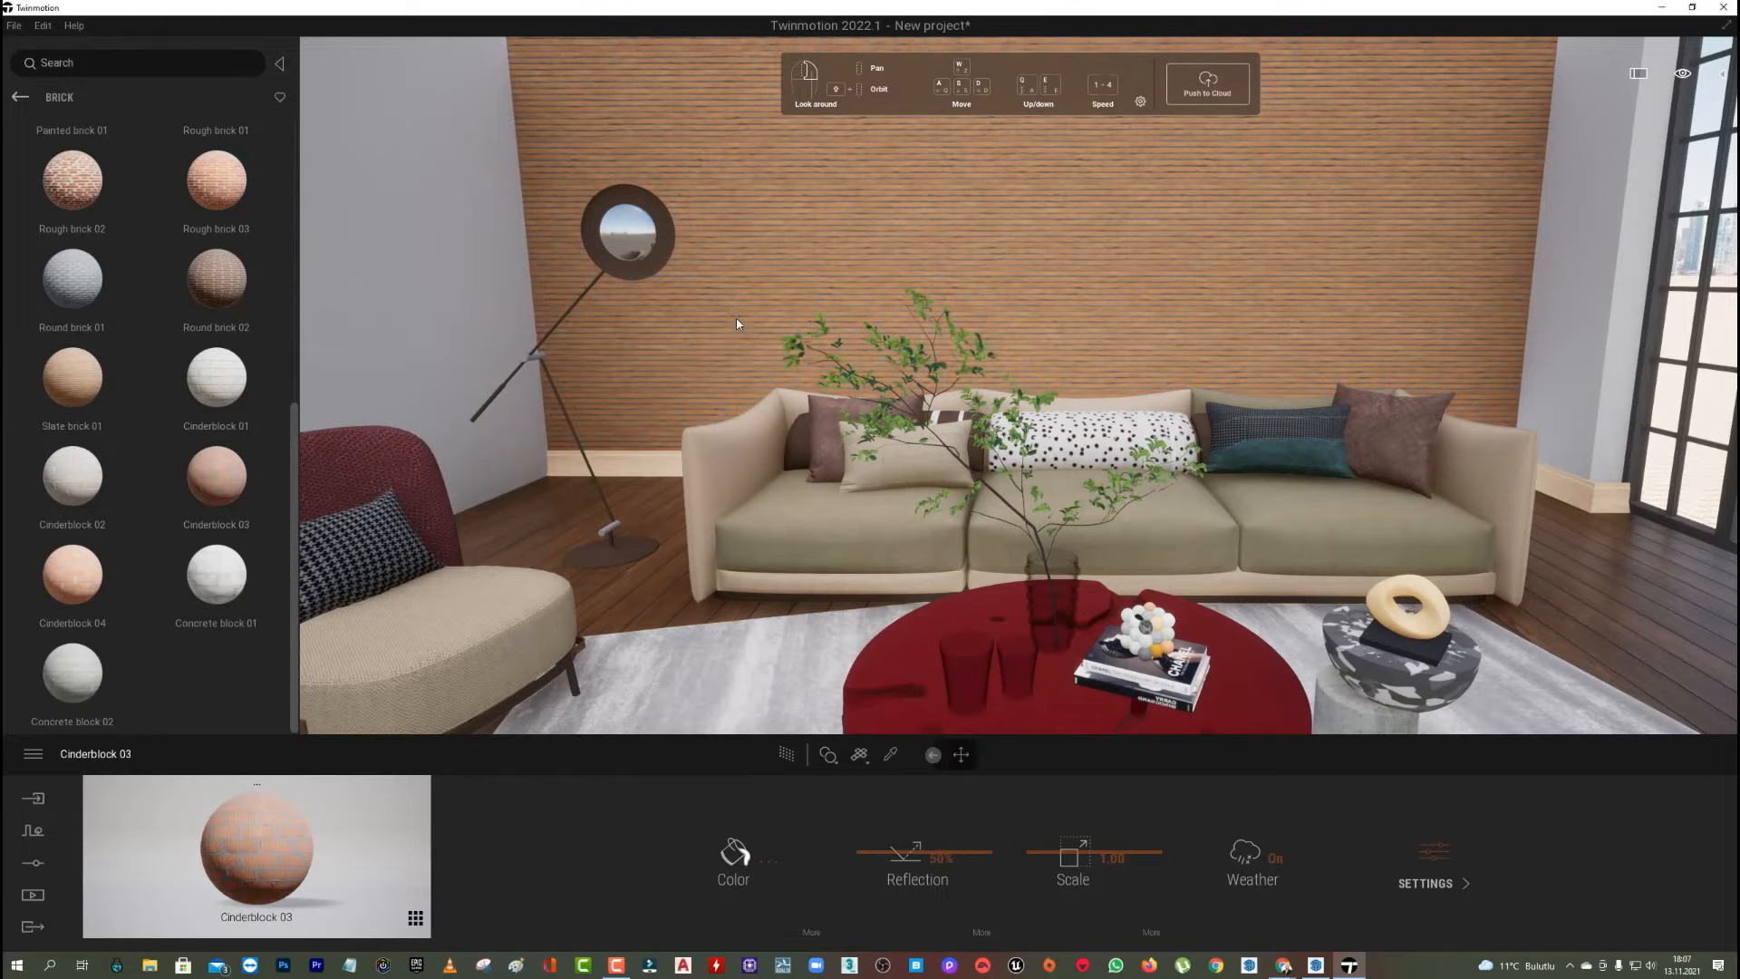
Apply the Slate brick 01 material to the wall behind the sofa and set its scale to 3.15.
scroll(794, 309, up, 5)
drag(1088, 851, 1089, 837)
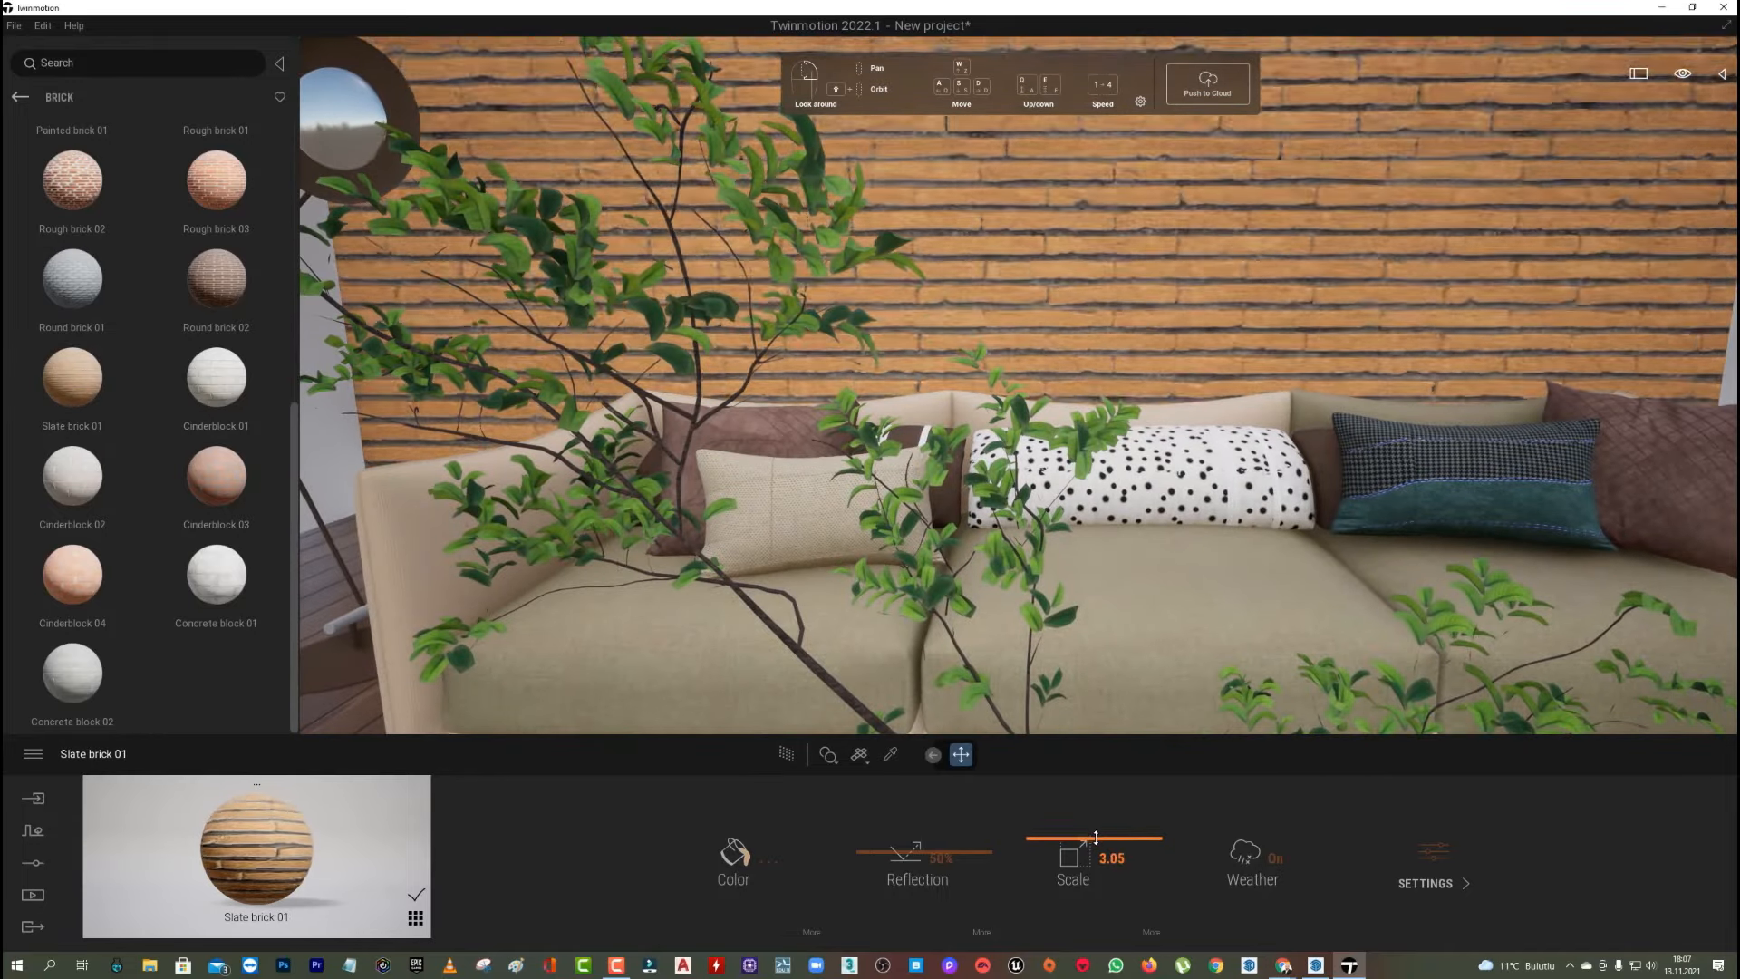
middle_drag(1087, 544, 942, 544)
scroll(1018, 385, down, 5)
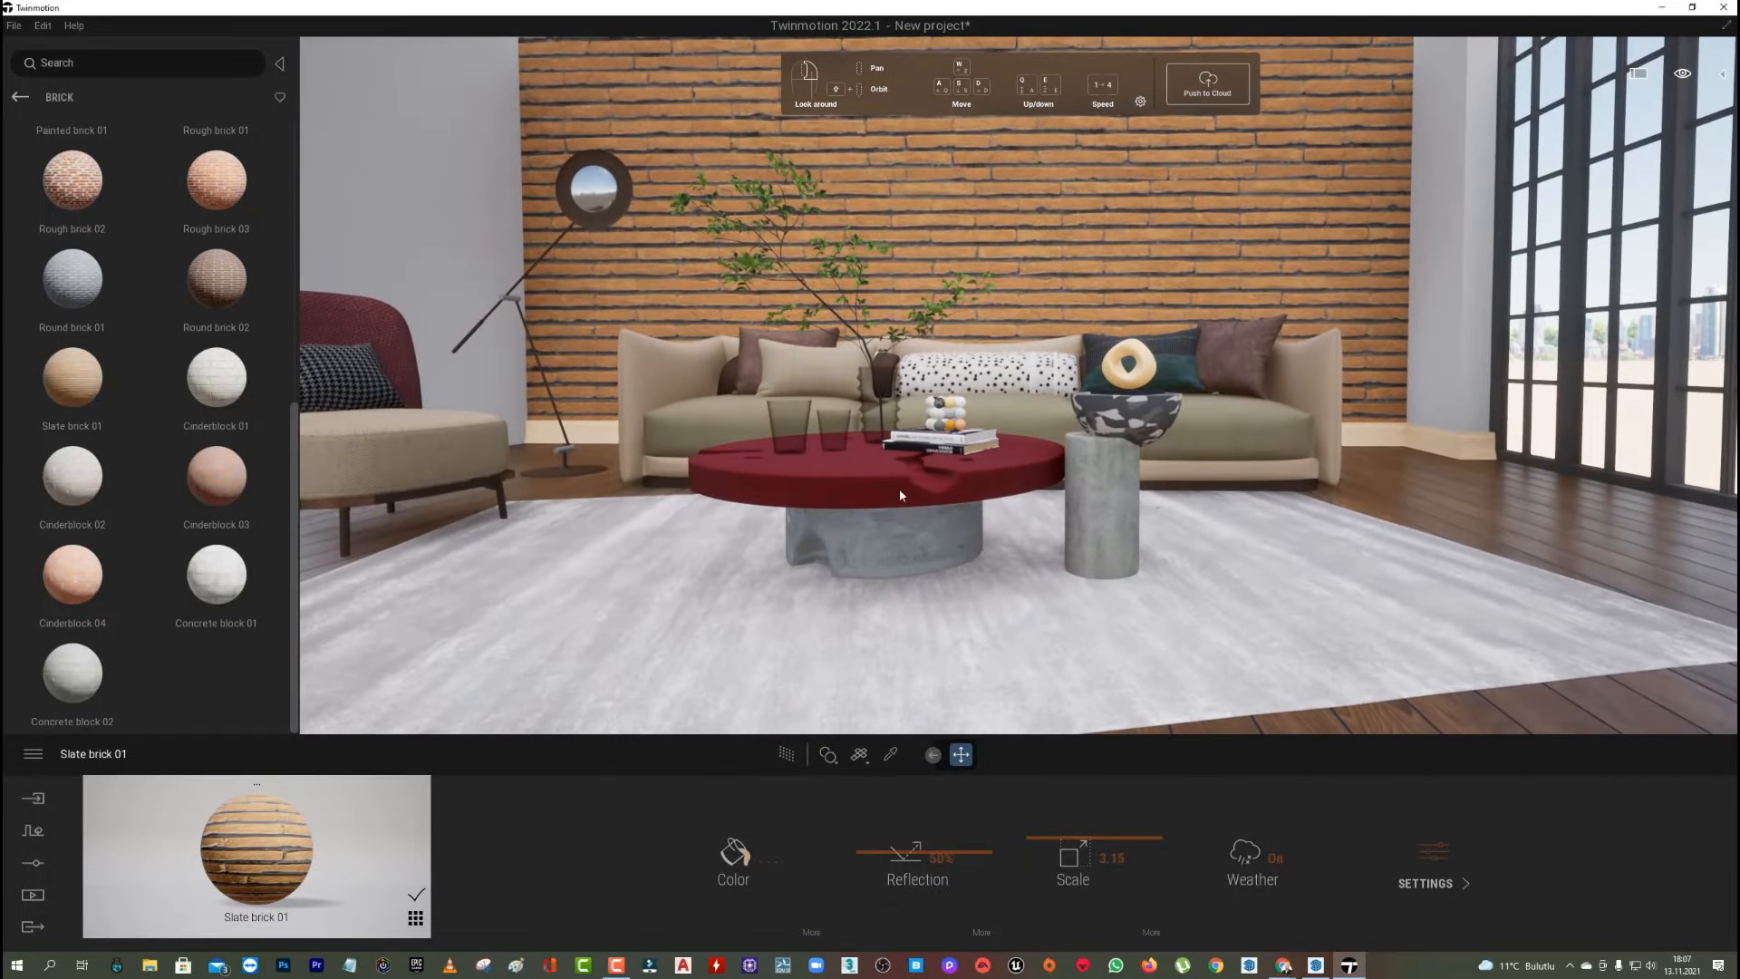
Sample the JianE_Mtl_1 material from the floor lamp's round disc and raise its opacity.
click(590, 189)
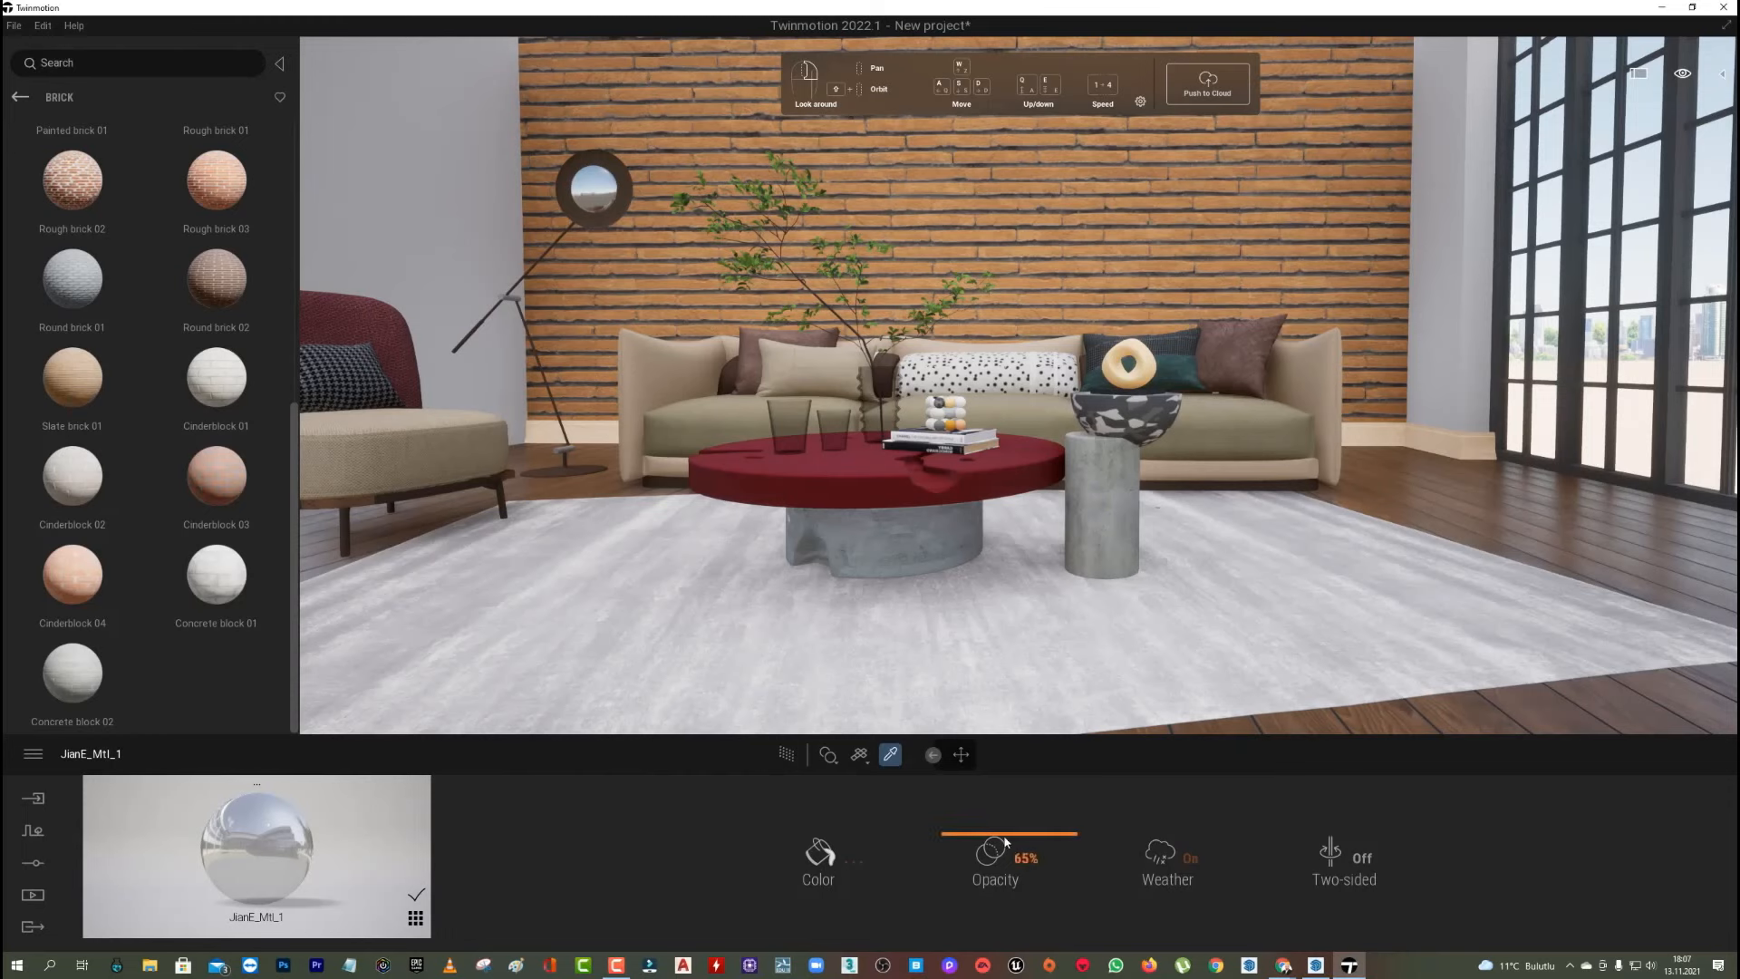
drag(1005, 843, 1010, 781)
right_drag(909, 587, 944, 597)
Sample the red coffee table top's material, search the stone materials for Marble, and clear the search.
click(949, 495)
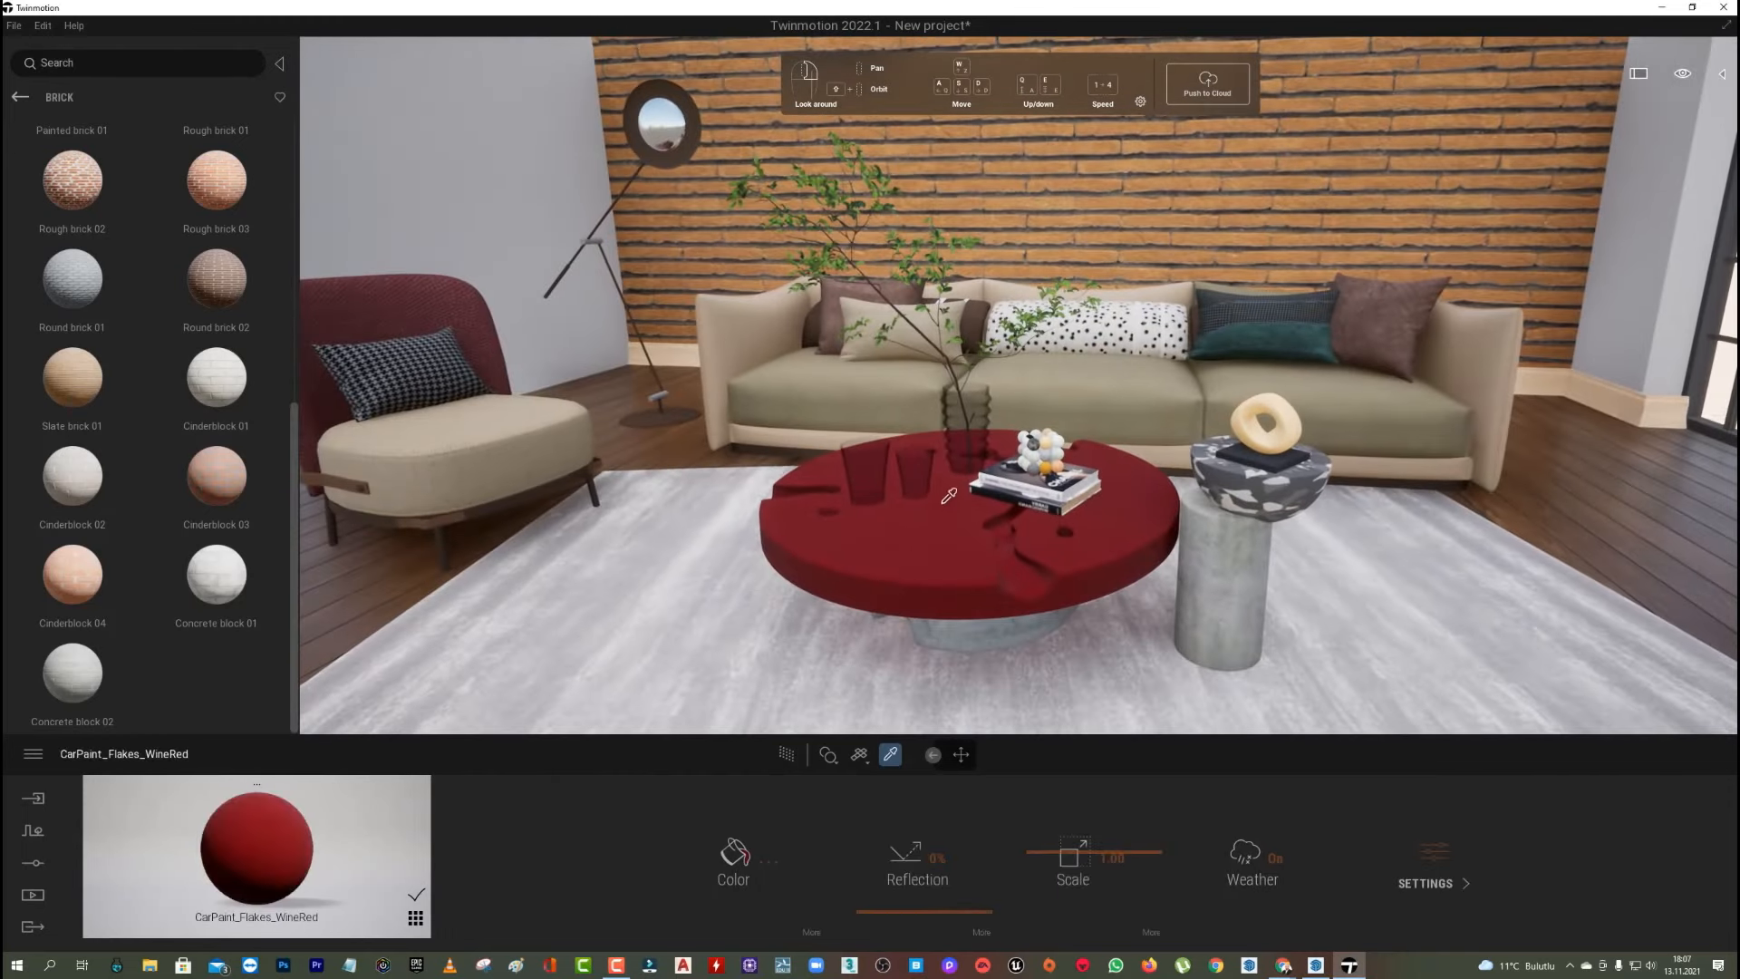
click(19, 97)
click(84, 369)
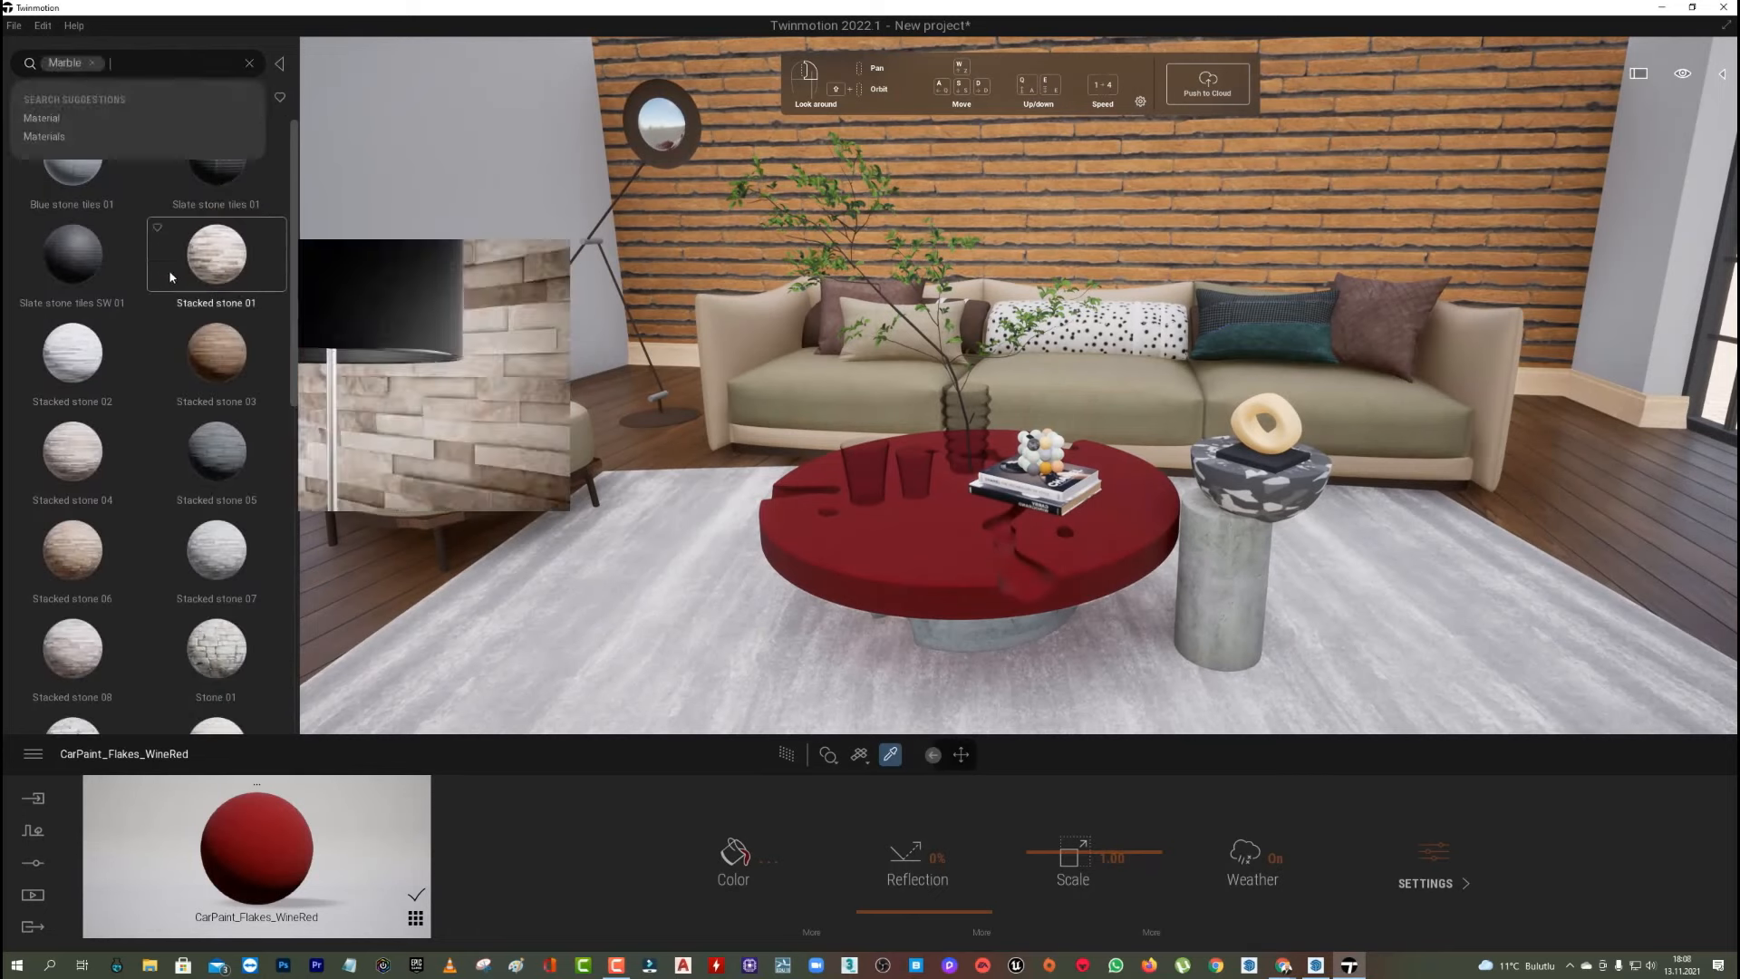
scroll(245, 227, down, 1)
click(119, 64)
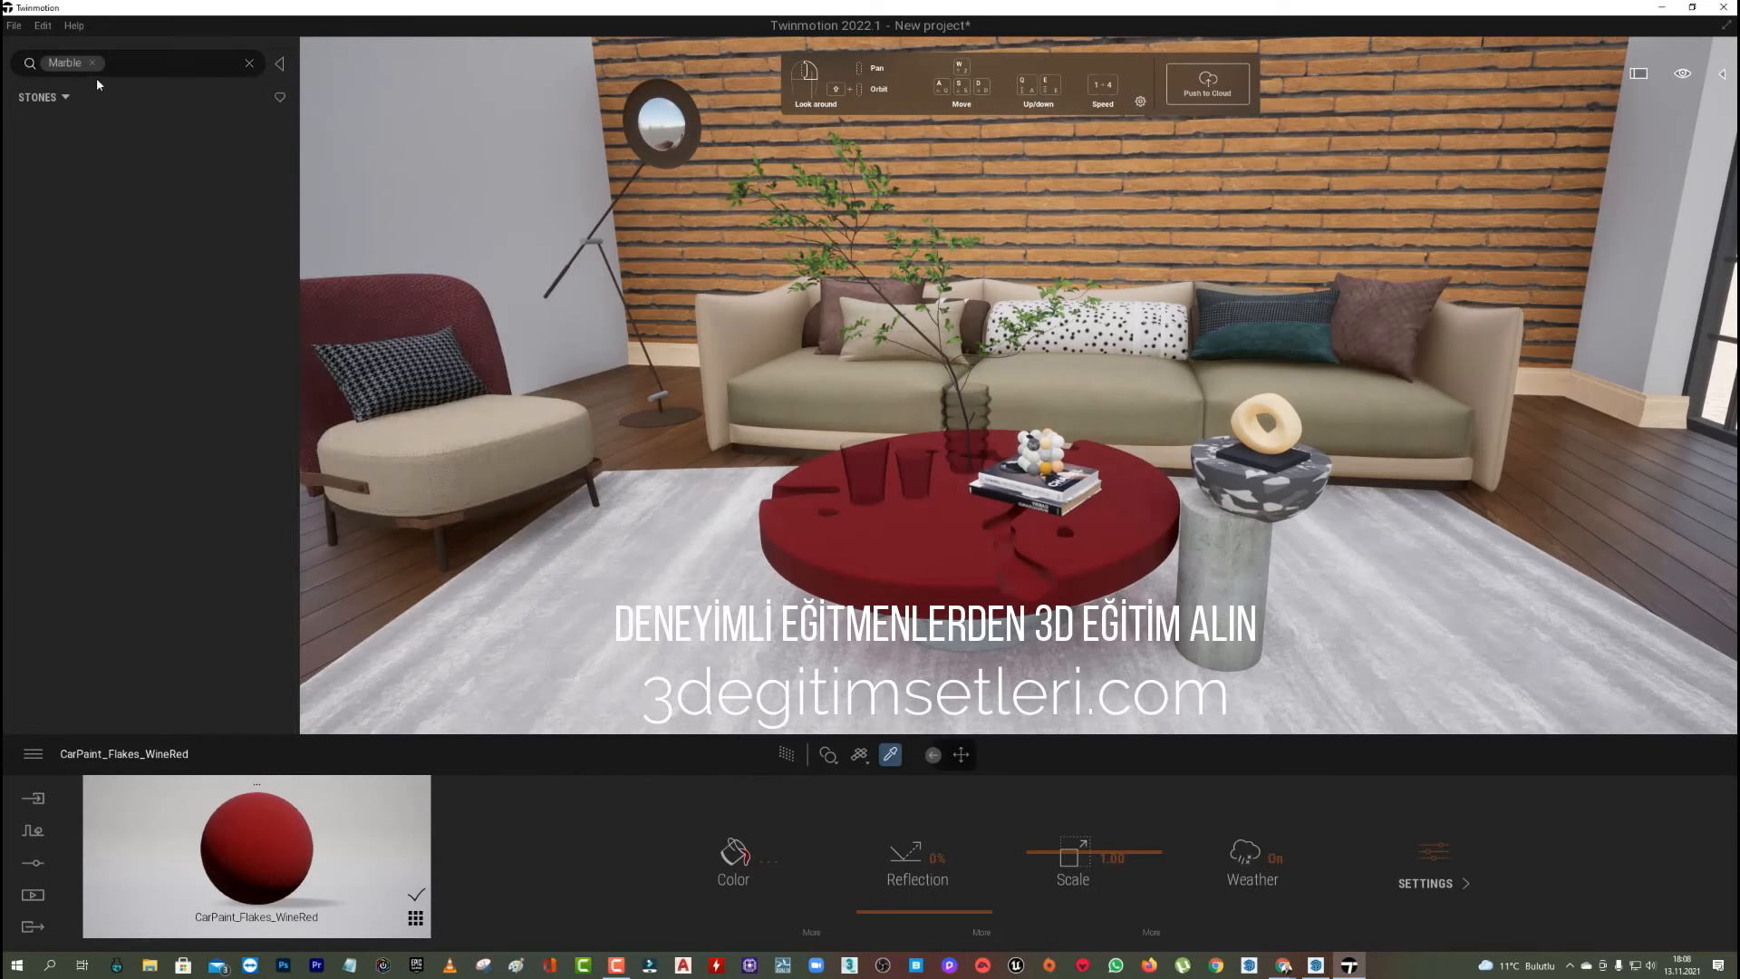
click(249, 65)
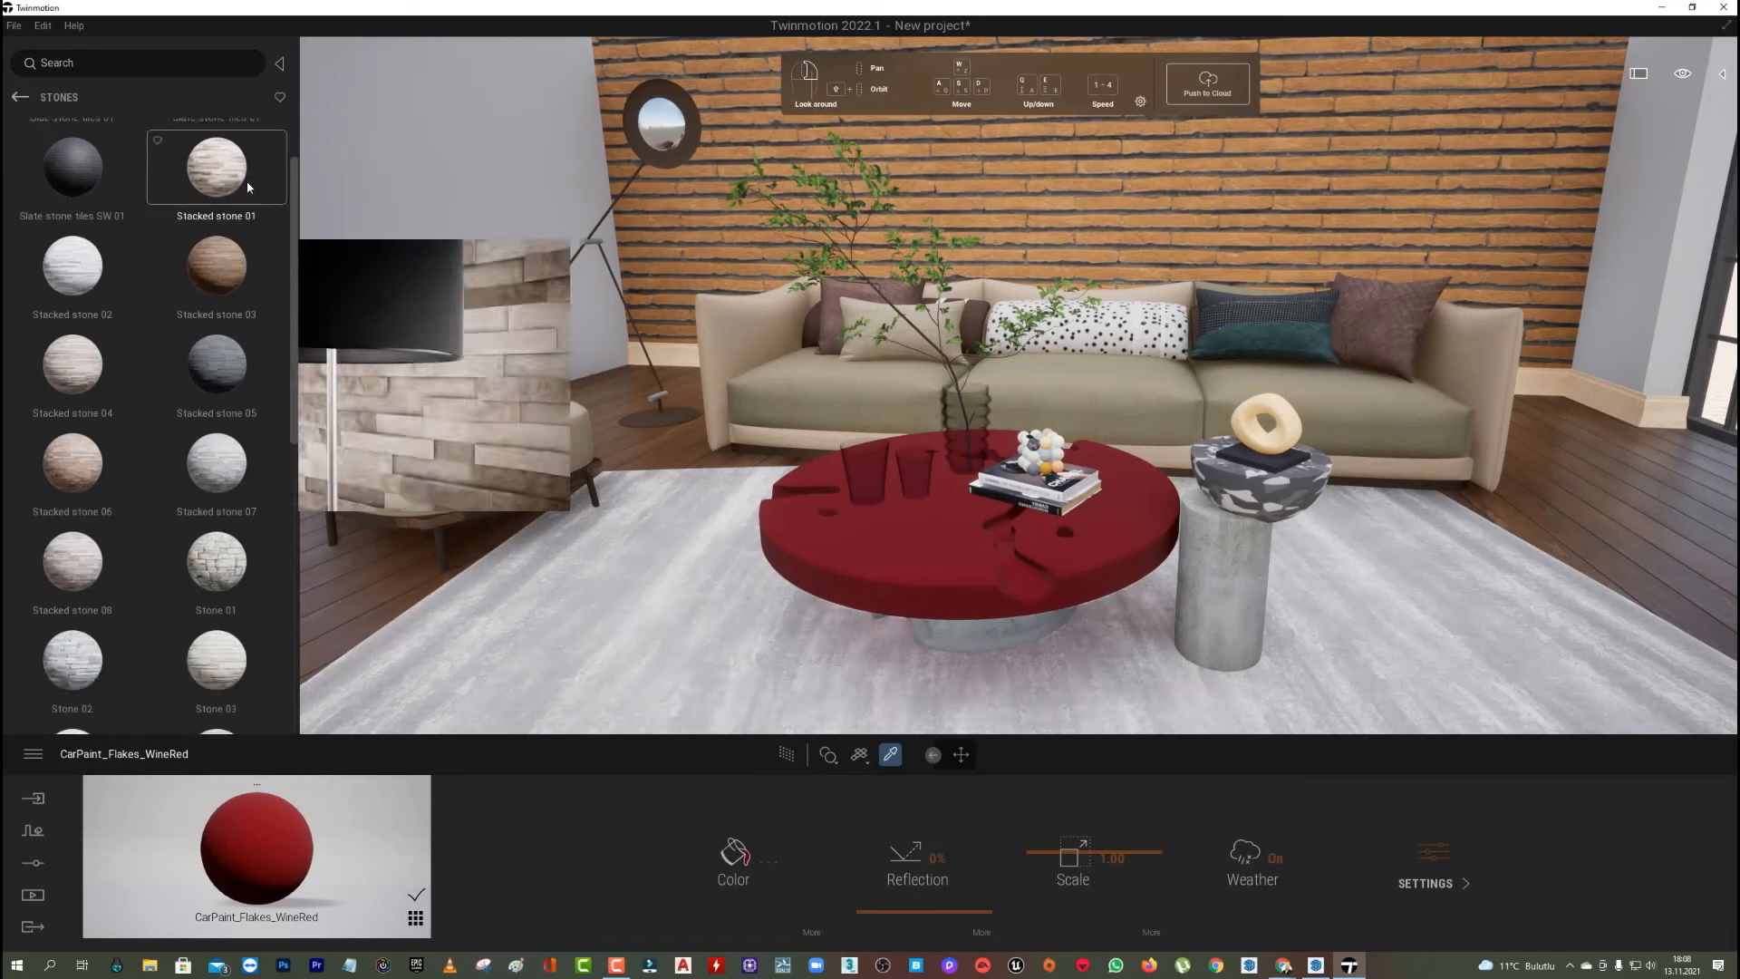
Browse the marble and granite materials and apply Beige marble 01 A to the coffee table top.
scroll(227, 227, down, 5)
click(26, 98)
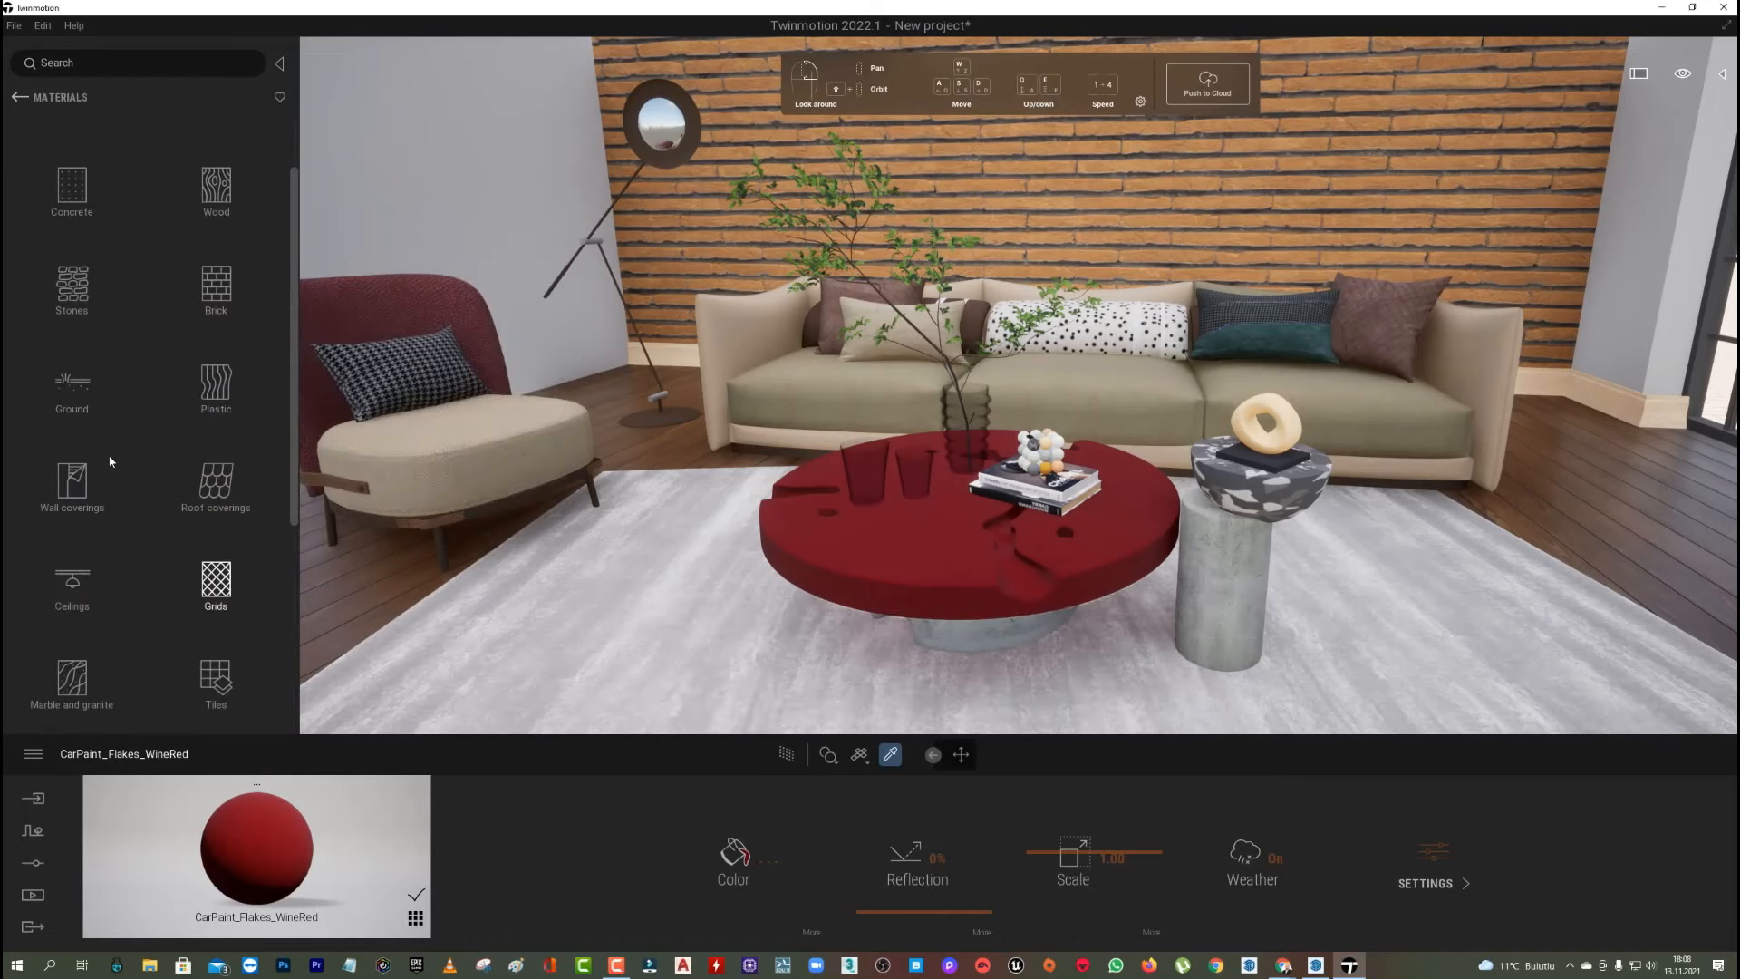
click(95, 710)
scroll(182, 408, down, 5)
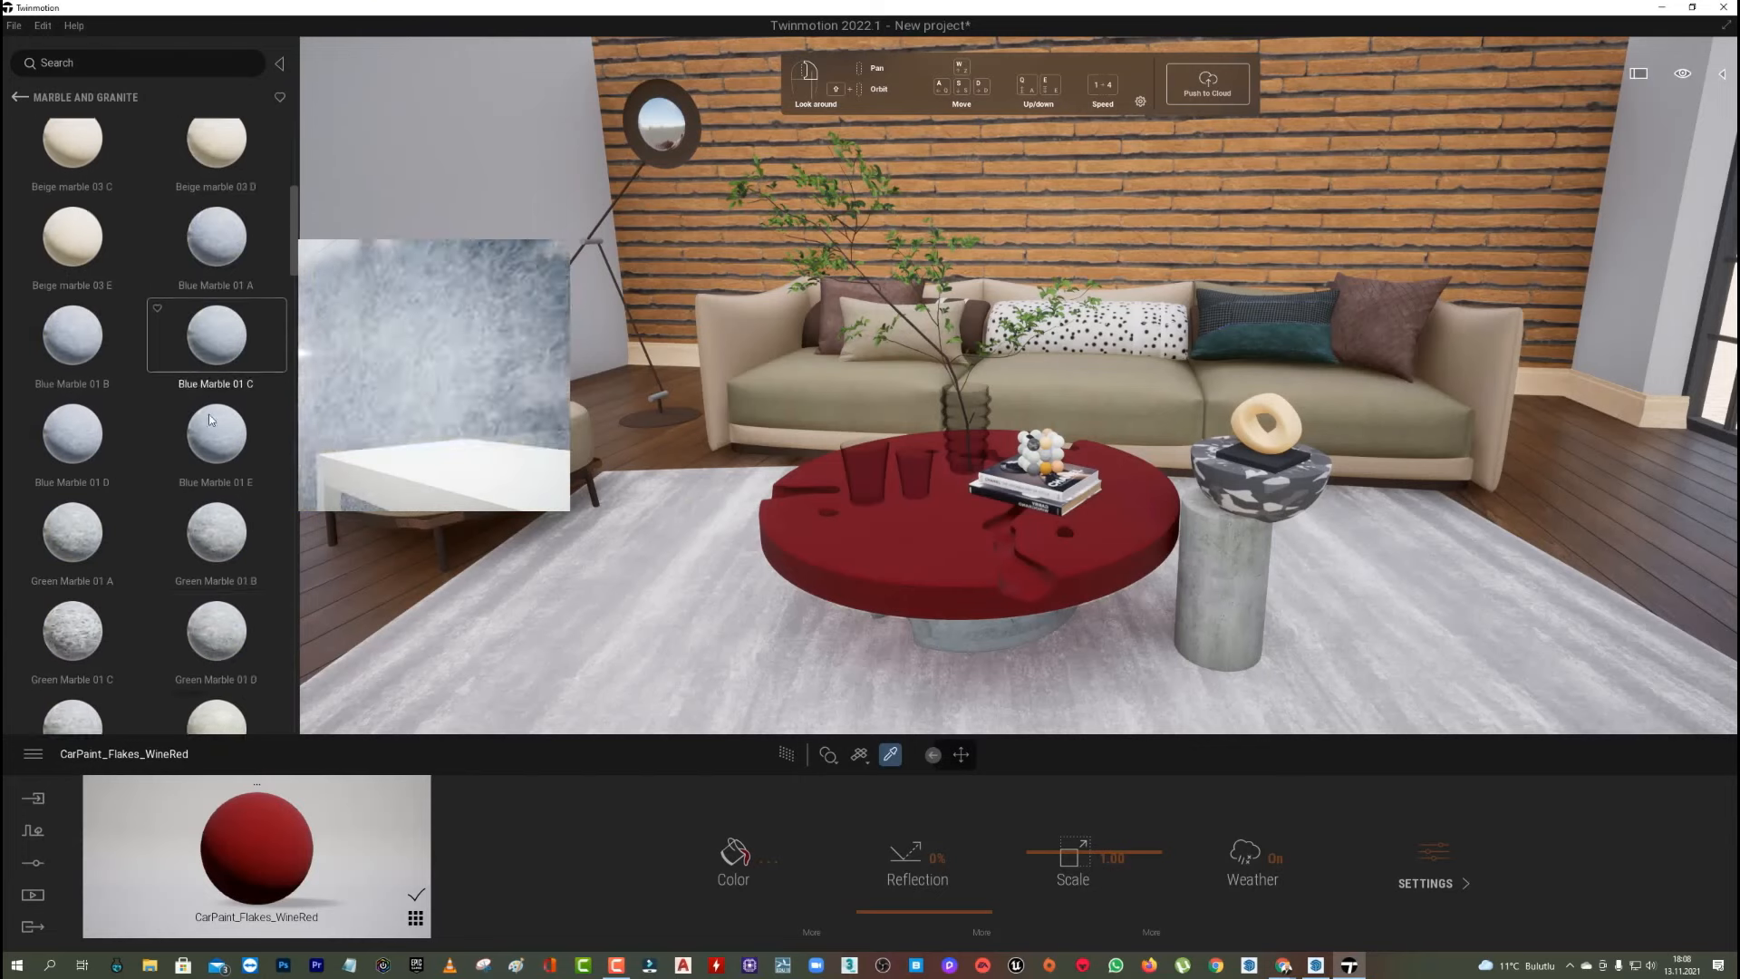
scroll(208, 413, down, 10)
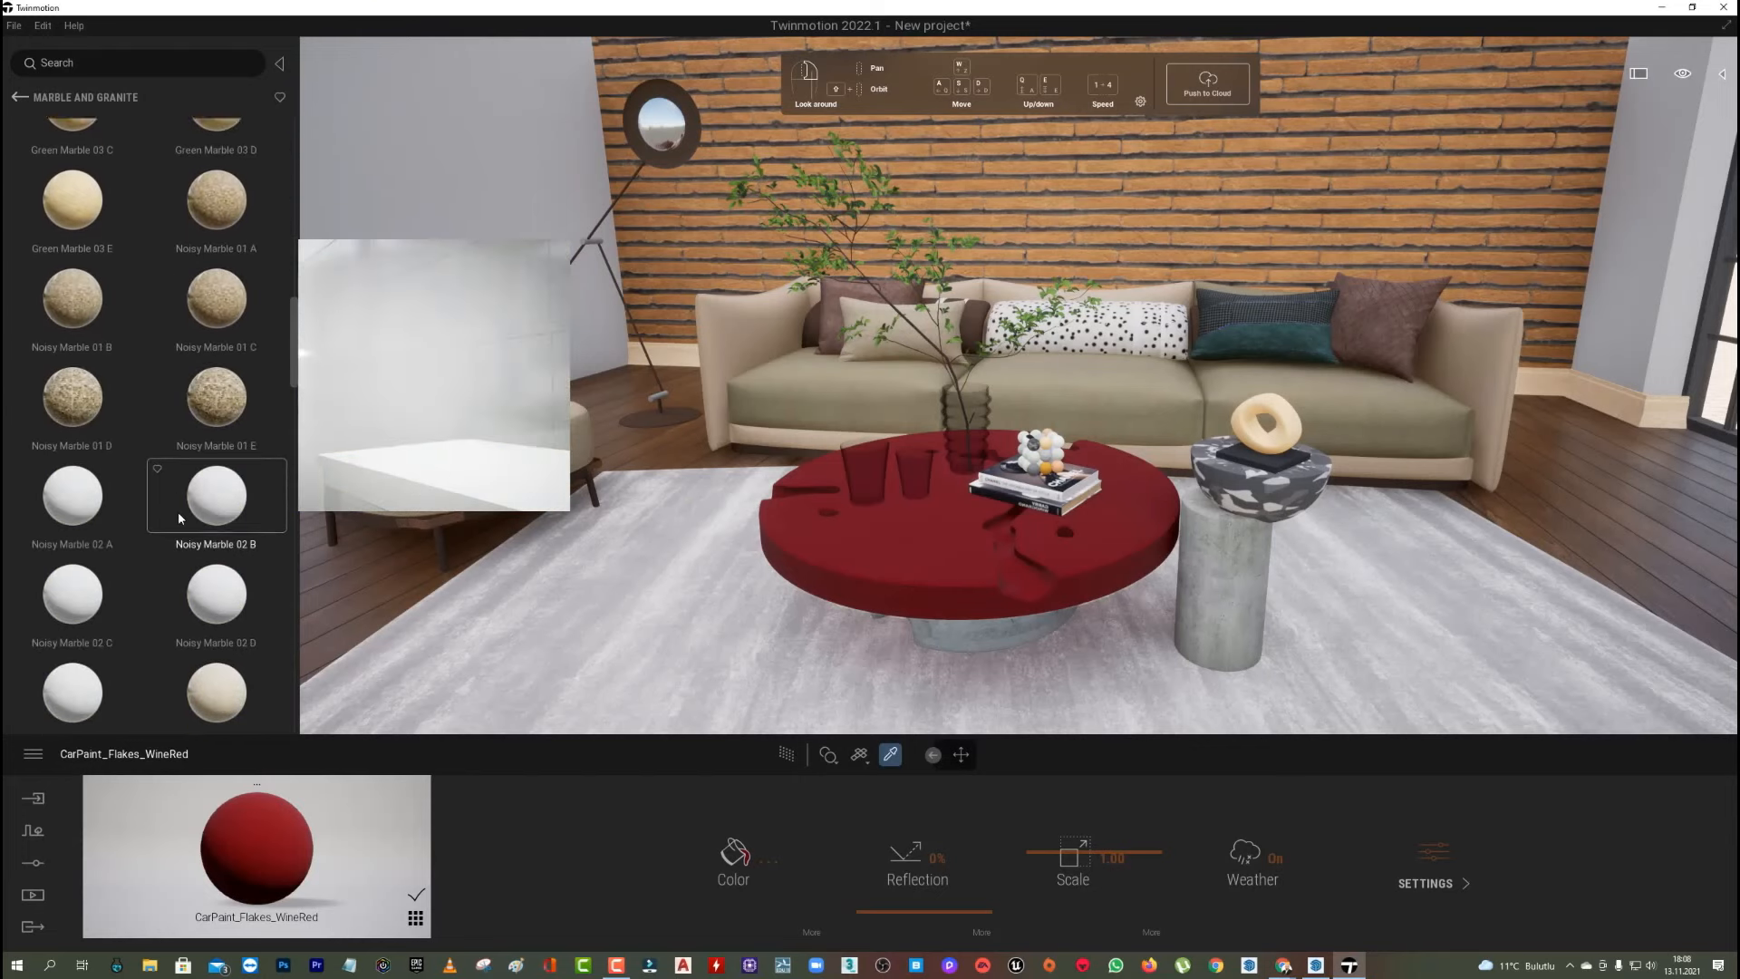
scroll(177, 511, down, 15)
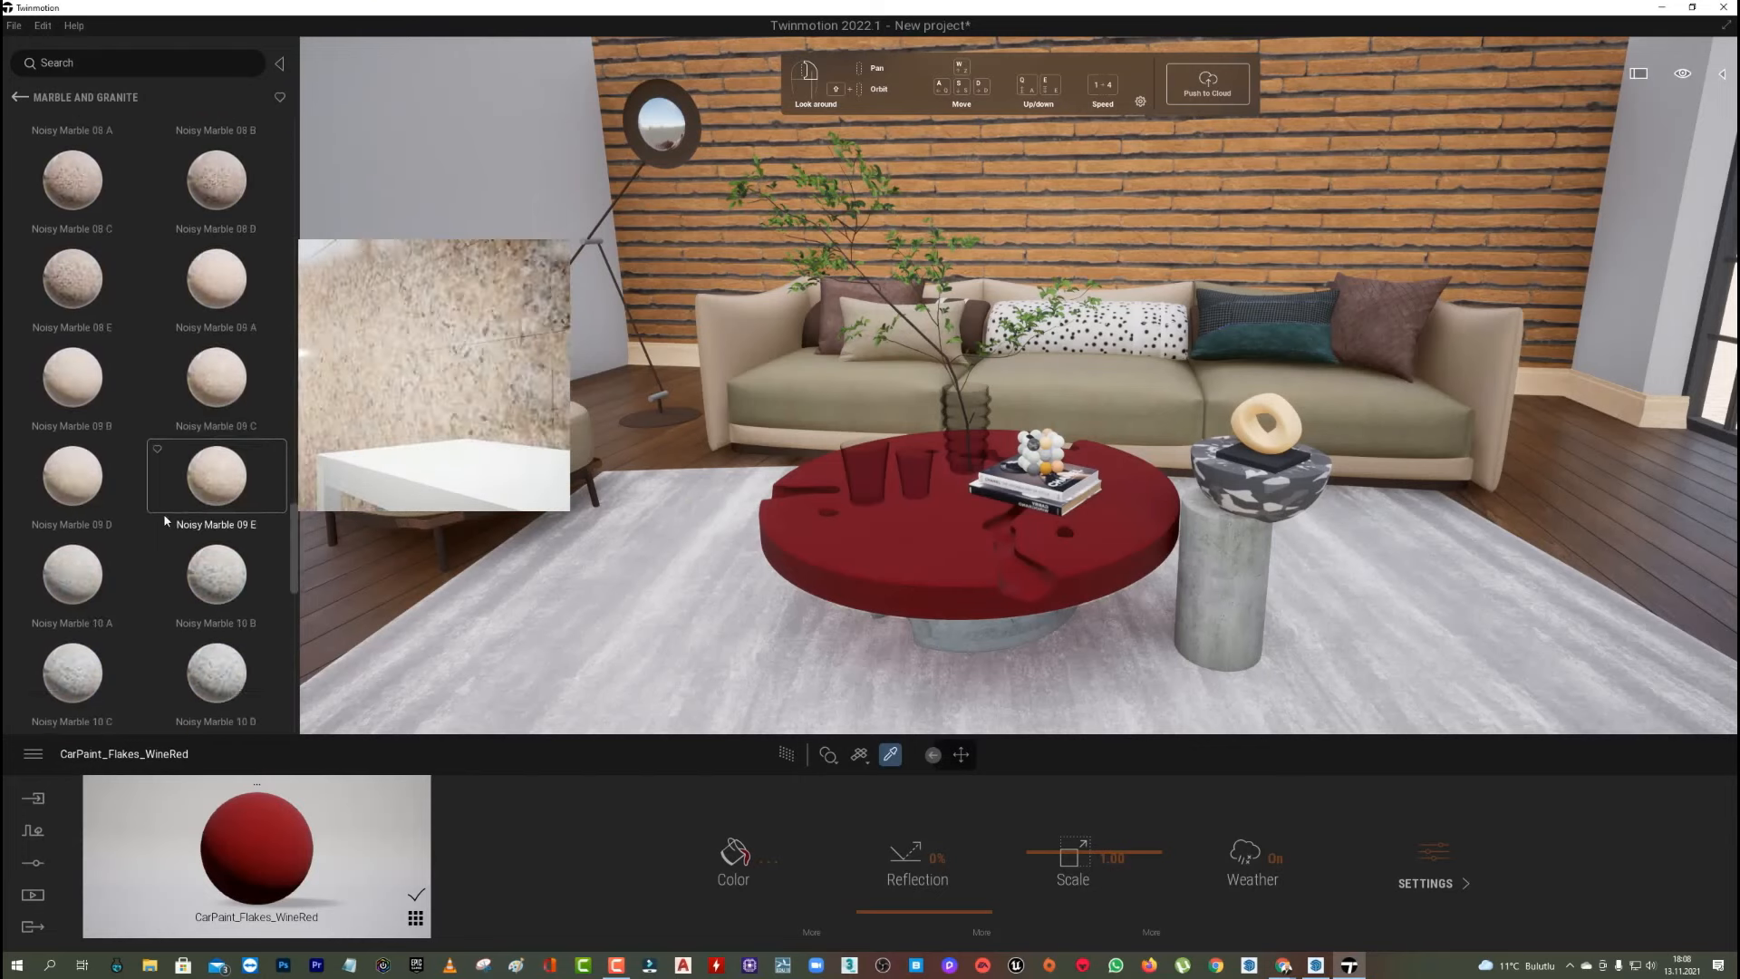
scroll(163, 513, down, 10)
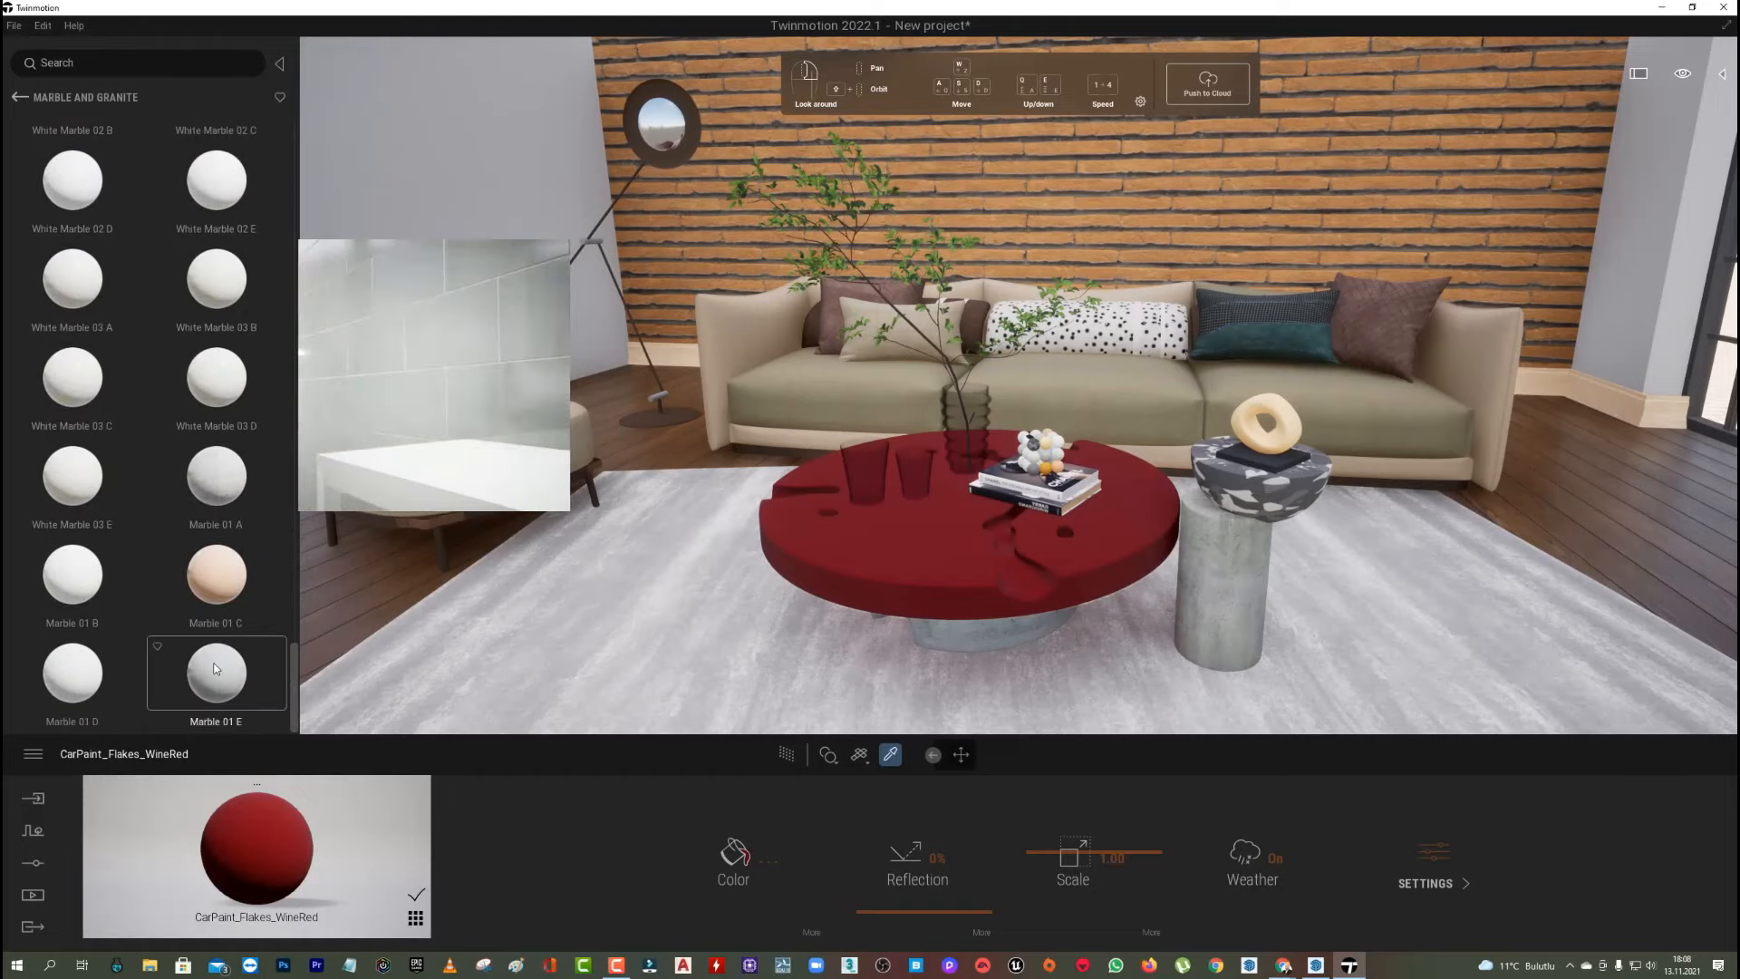
drag(293, 680, 256, 83)
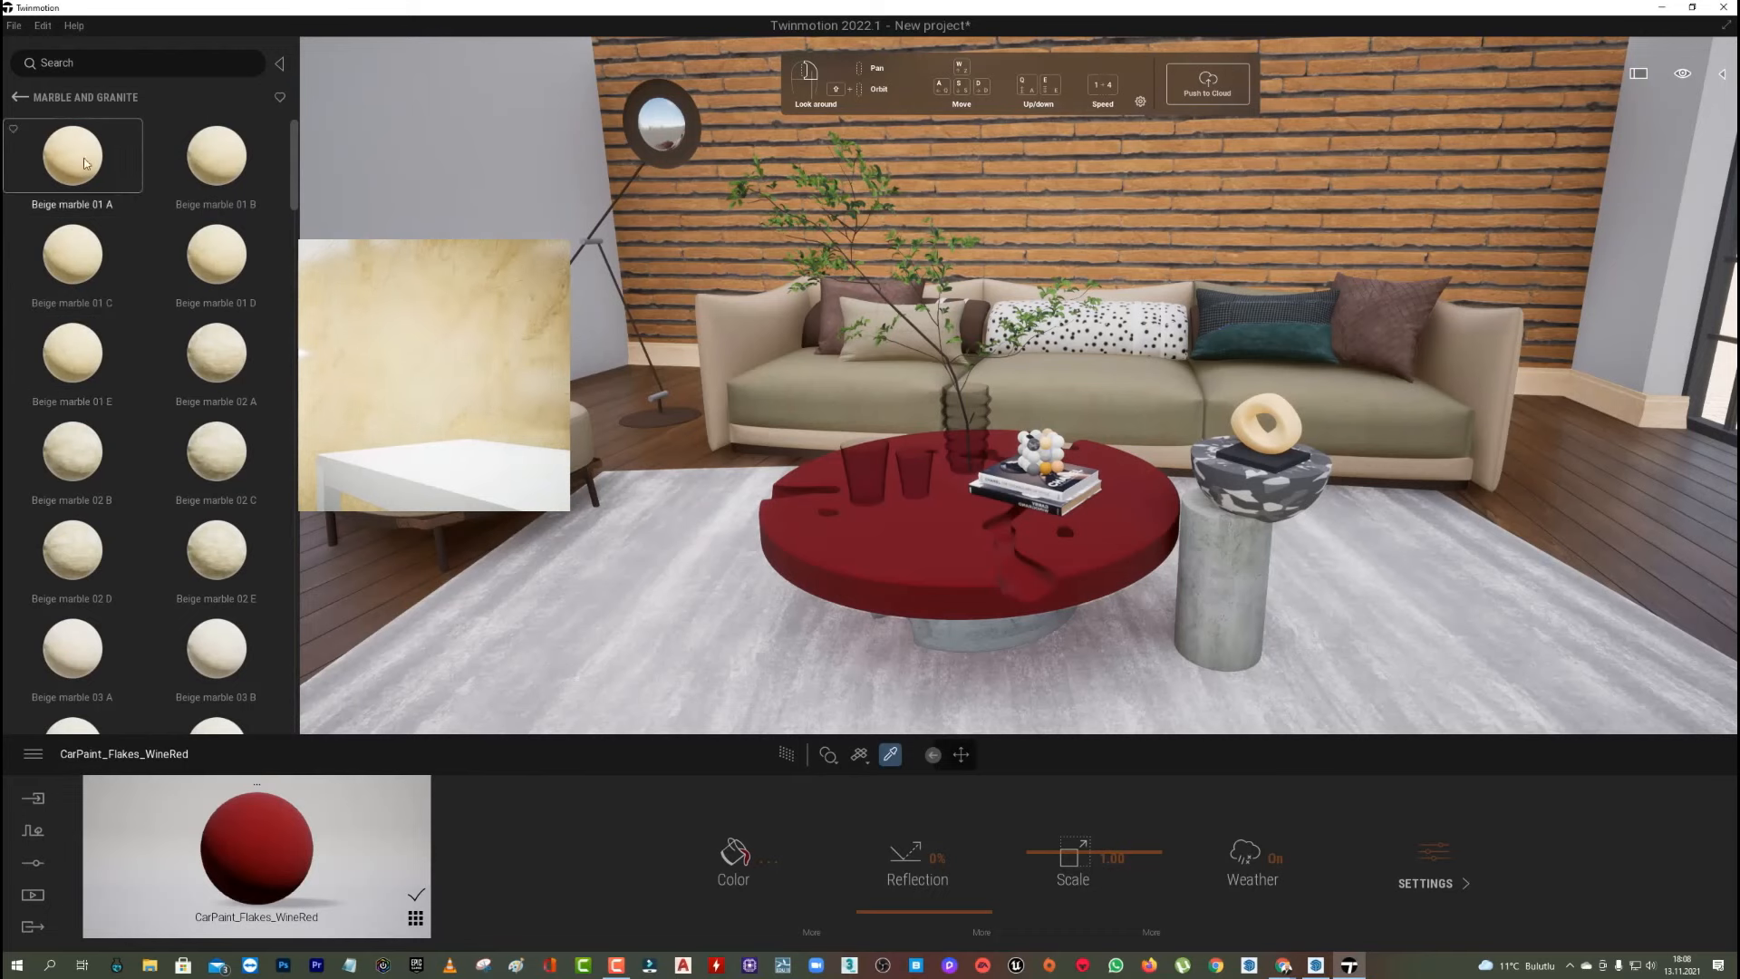
drag(512, 363, 935, 522)
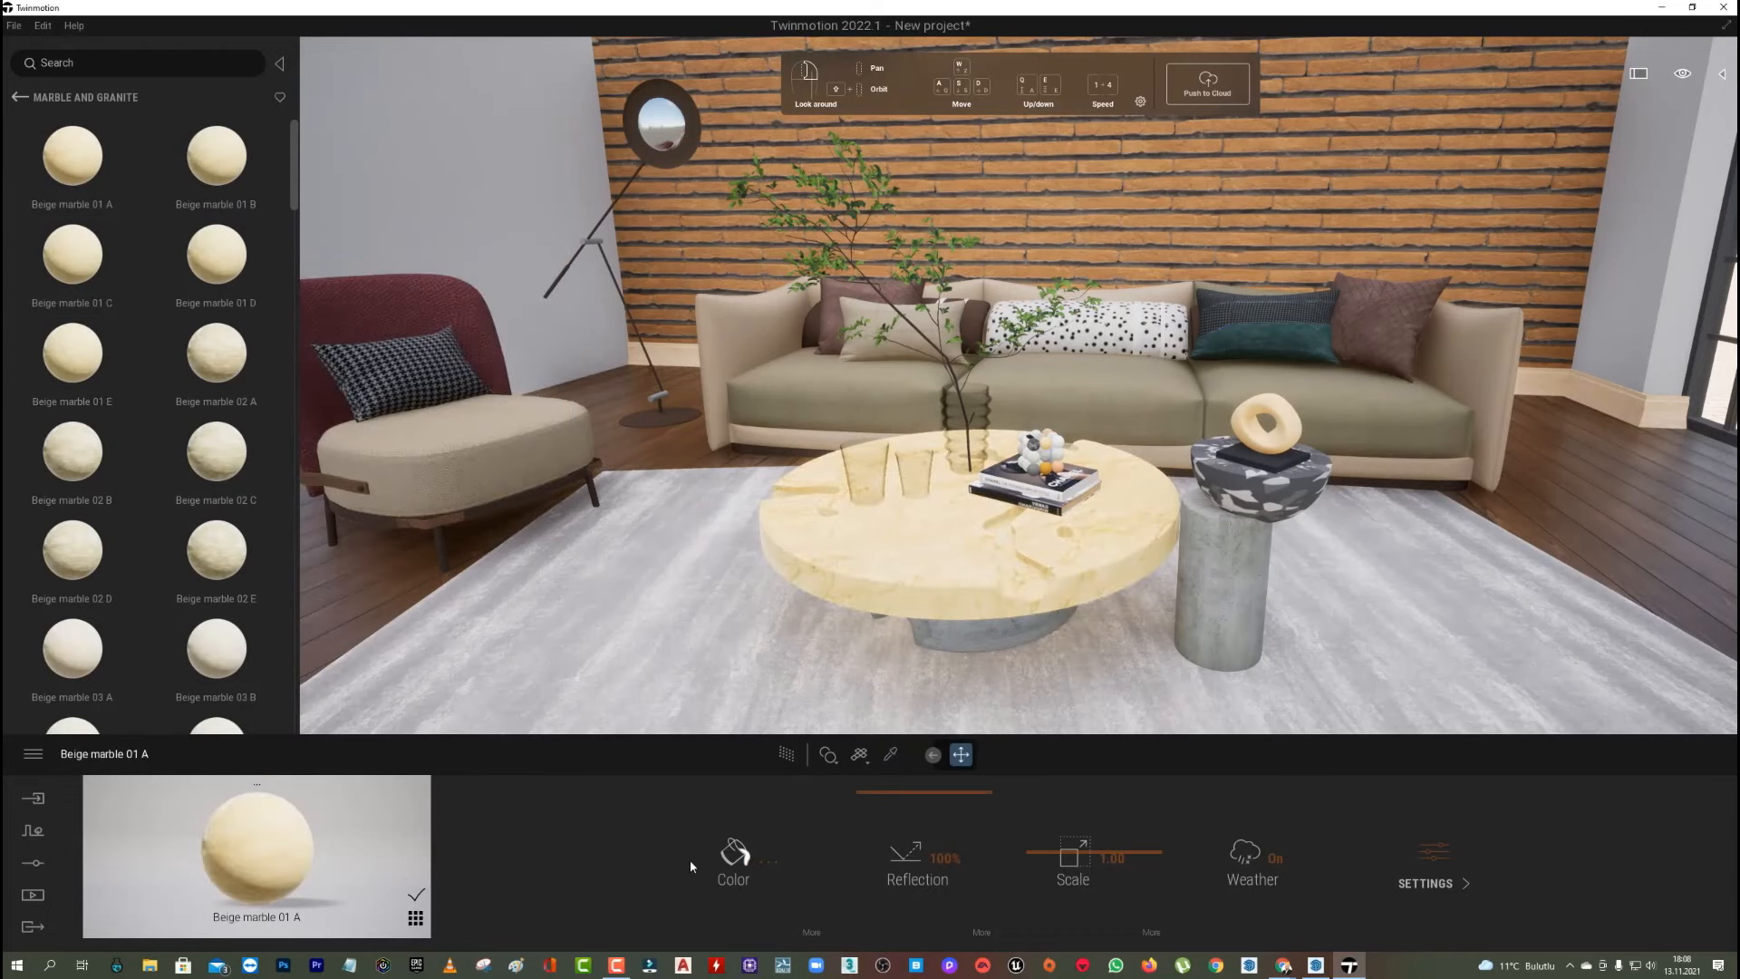
Darken the coffee table top's marble by setting its color to 2C2C2C.
click(738, 855)
drag(851, 483, 853, 522)
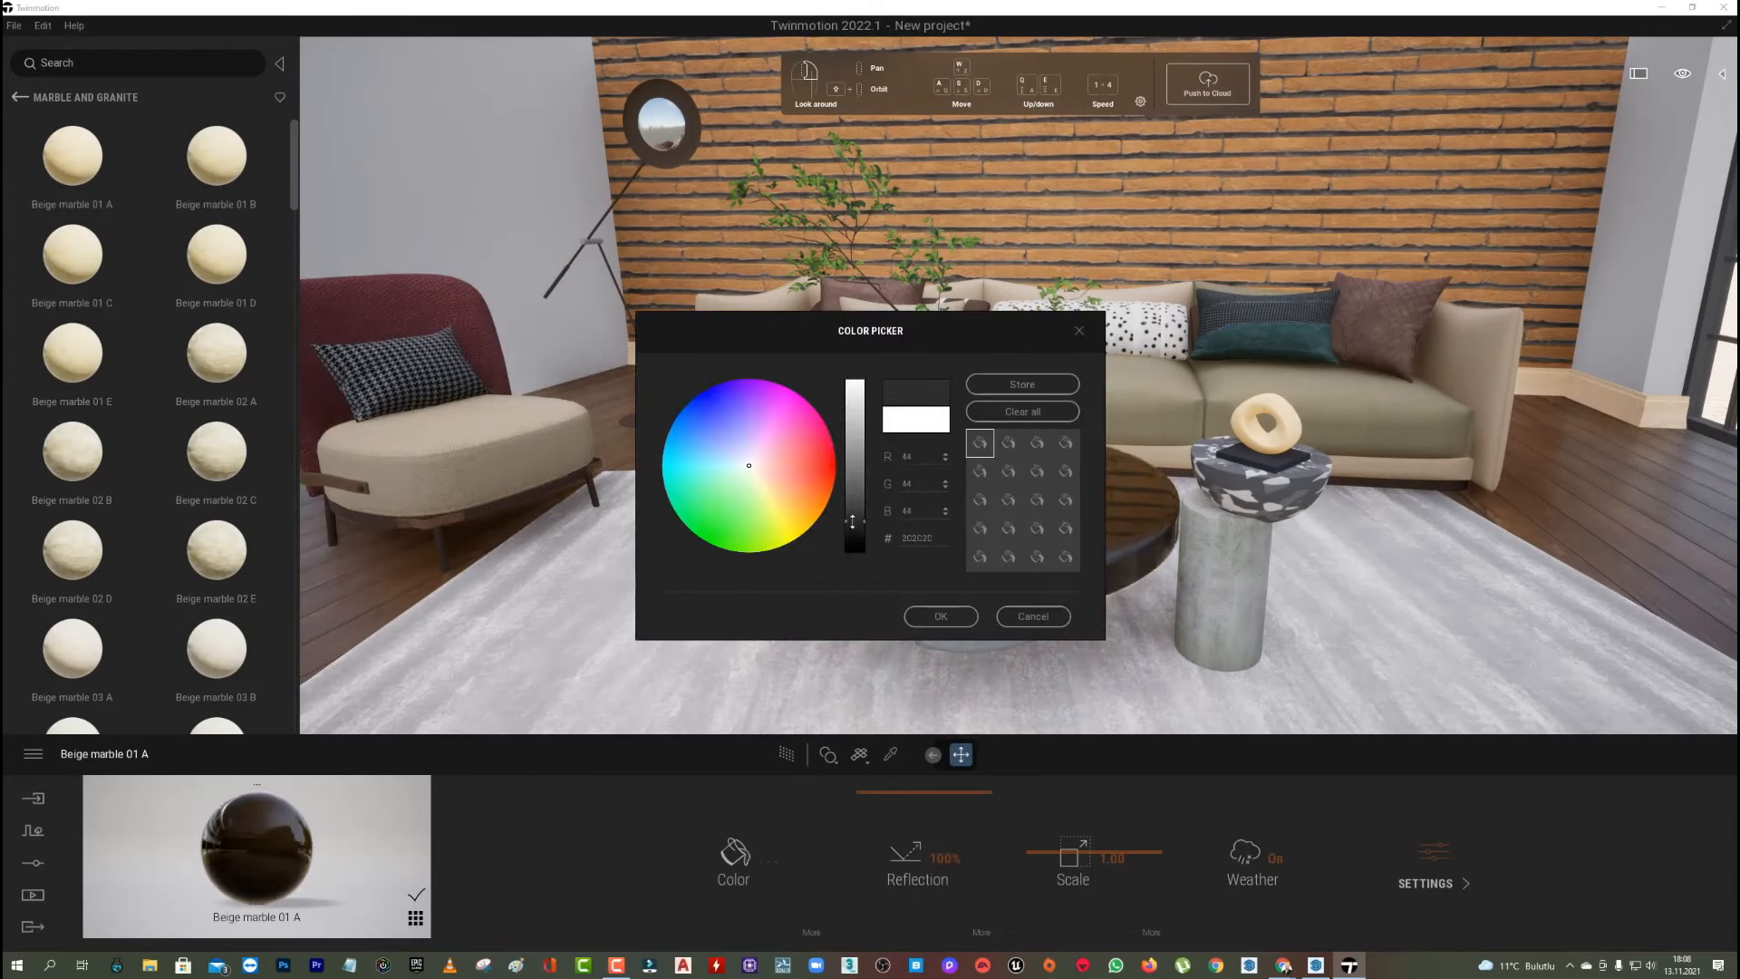
drag(929, 331, 610, 300)
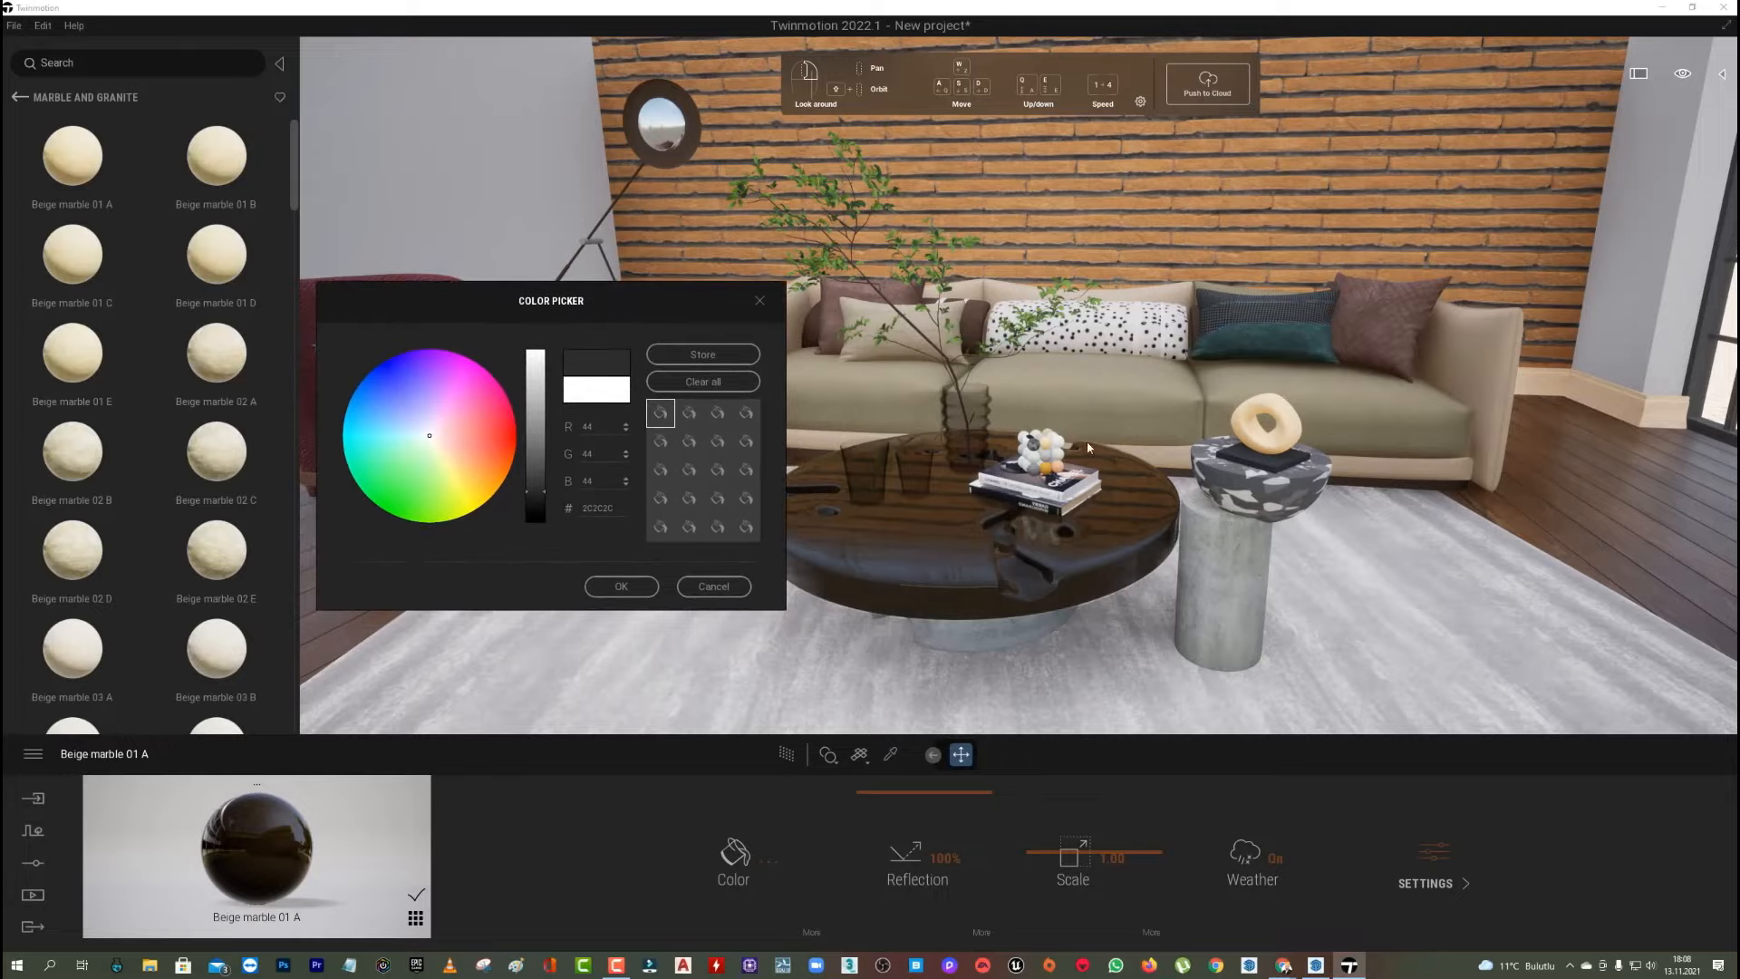
click(617, 586)
Apply the Bronze metal material to the ring-shaped sculpture on the side table.
key(w)
mouse_move(1071, 404)
right_down()
mouse_move(1005, 409)
mouse_move(1178, 407)
mouse_move(1015, 413)
mouse_move(1101, 413)
right_up()
key(s)
key(w)
key(d)
key(q)
right_drag(1015, 603, 1016, 605)
key(e)
key(s)
key(a)
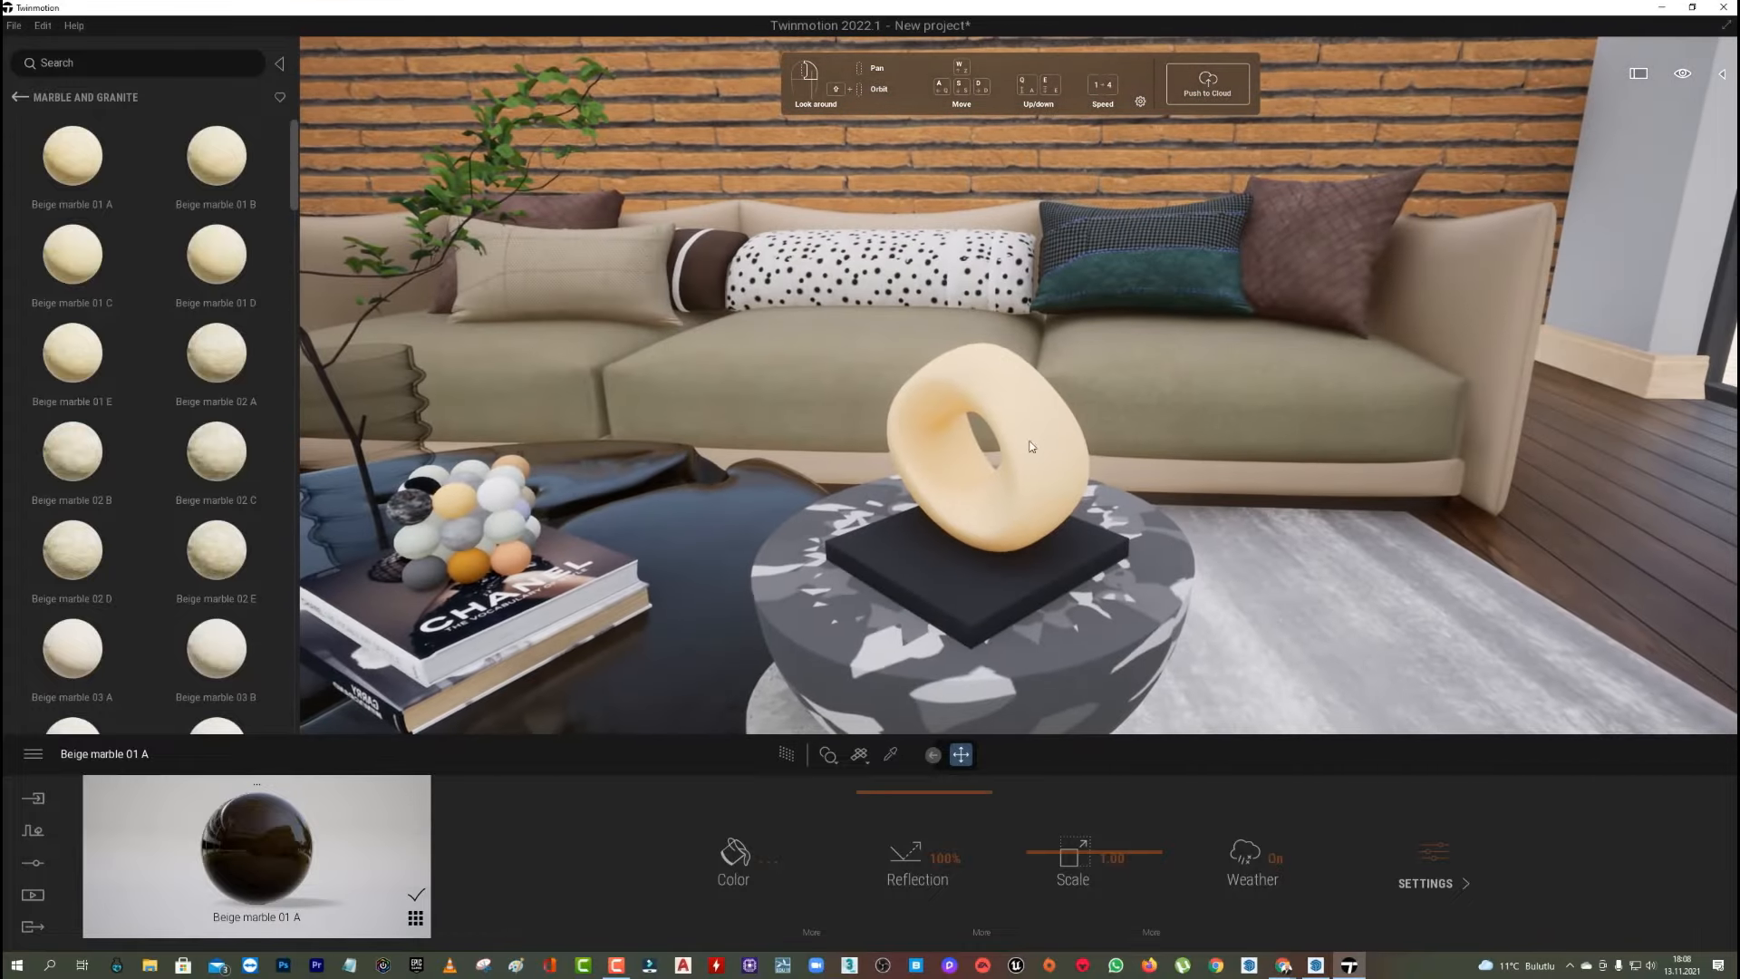
click(18, 97)
scroll(201, 226, down, 1)
scroll(206, 234, down, 3)
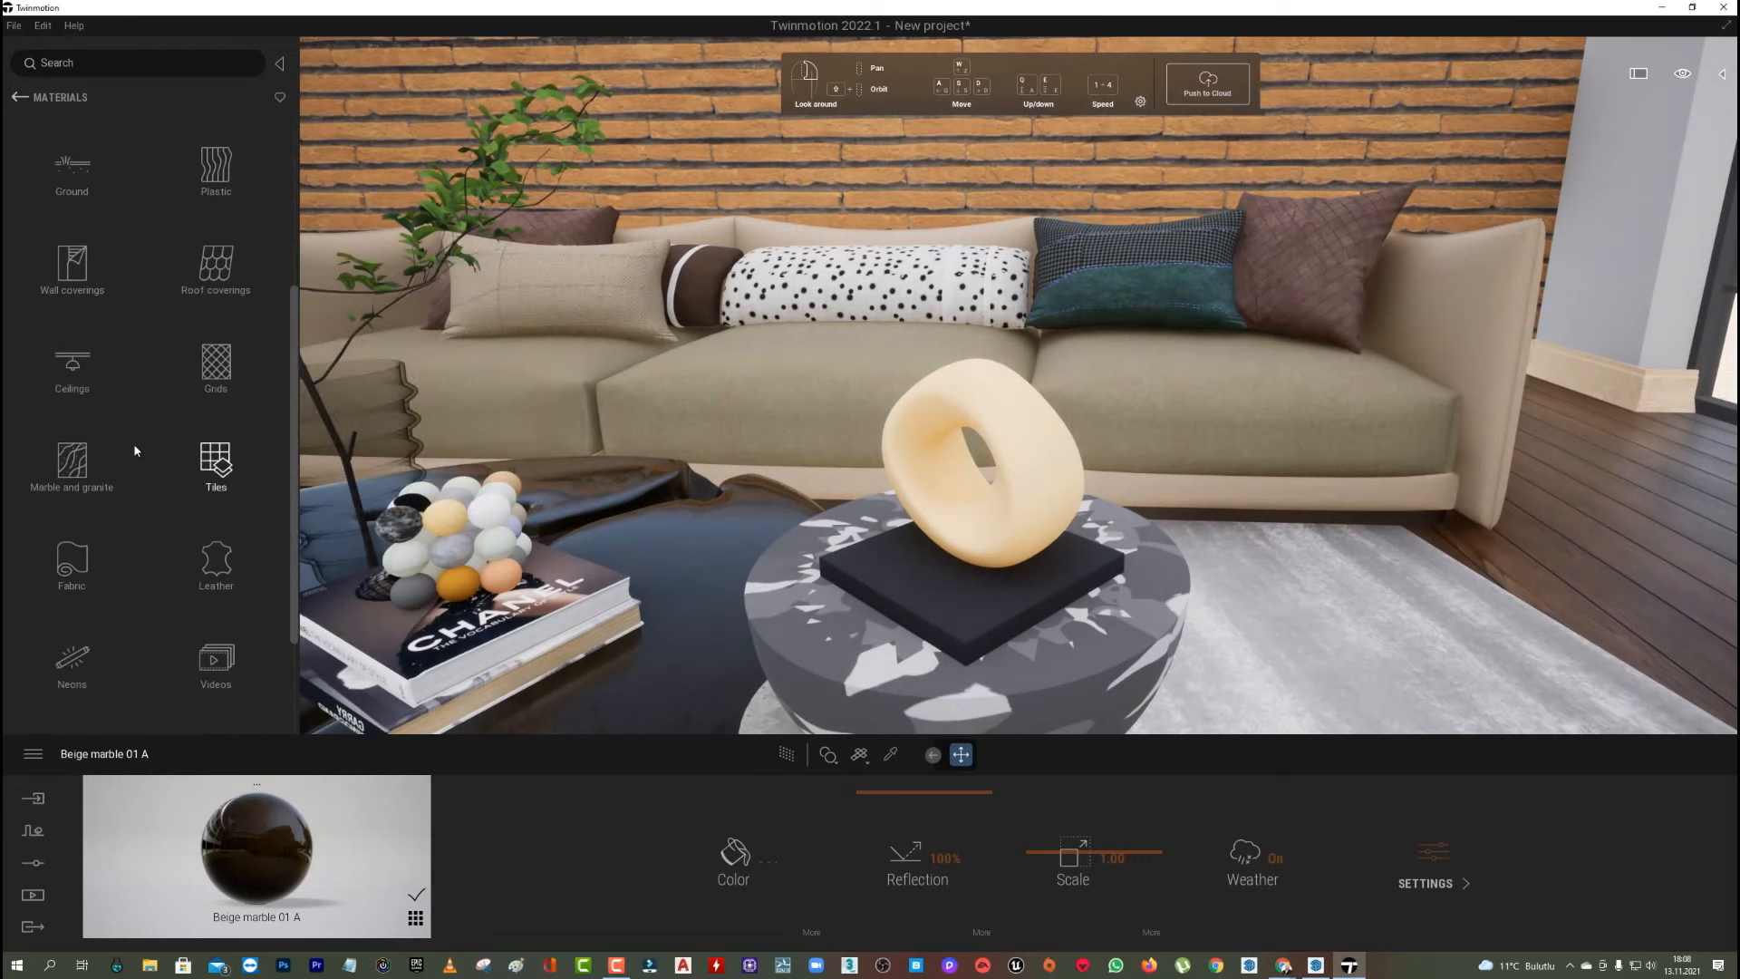
scroll(82, 444, up, 1)
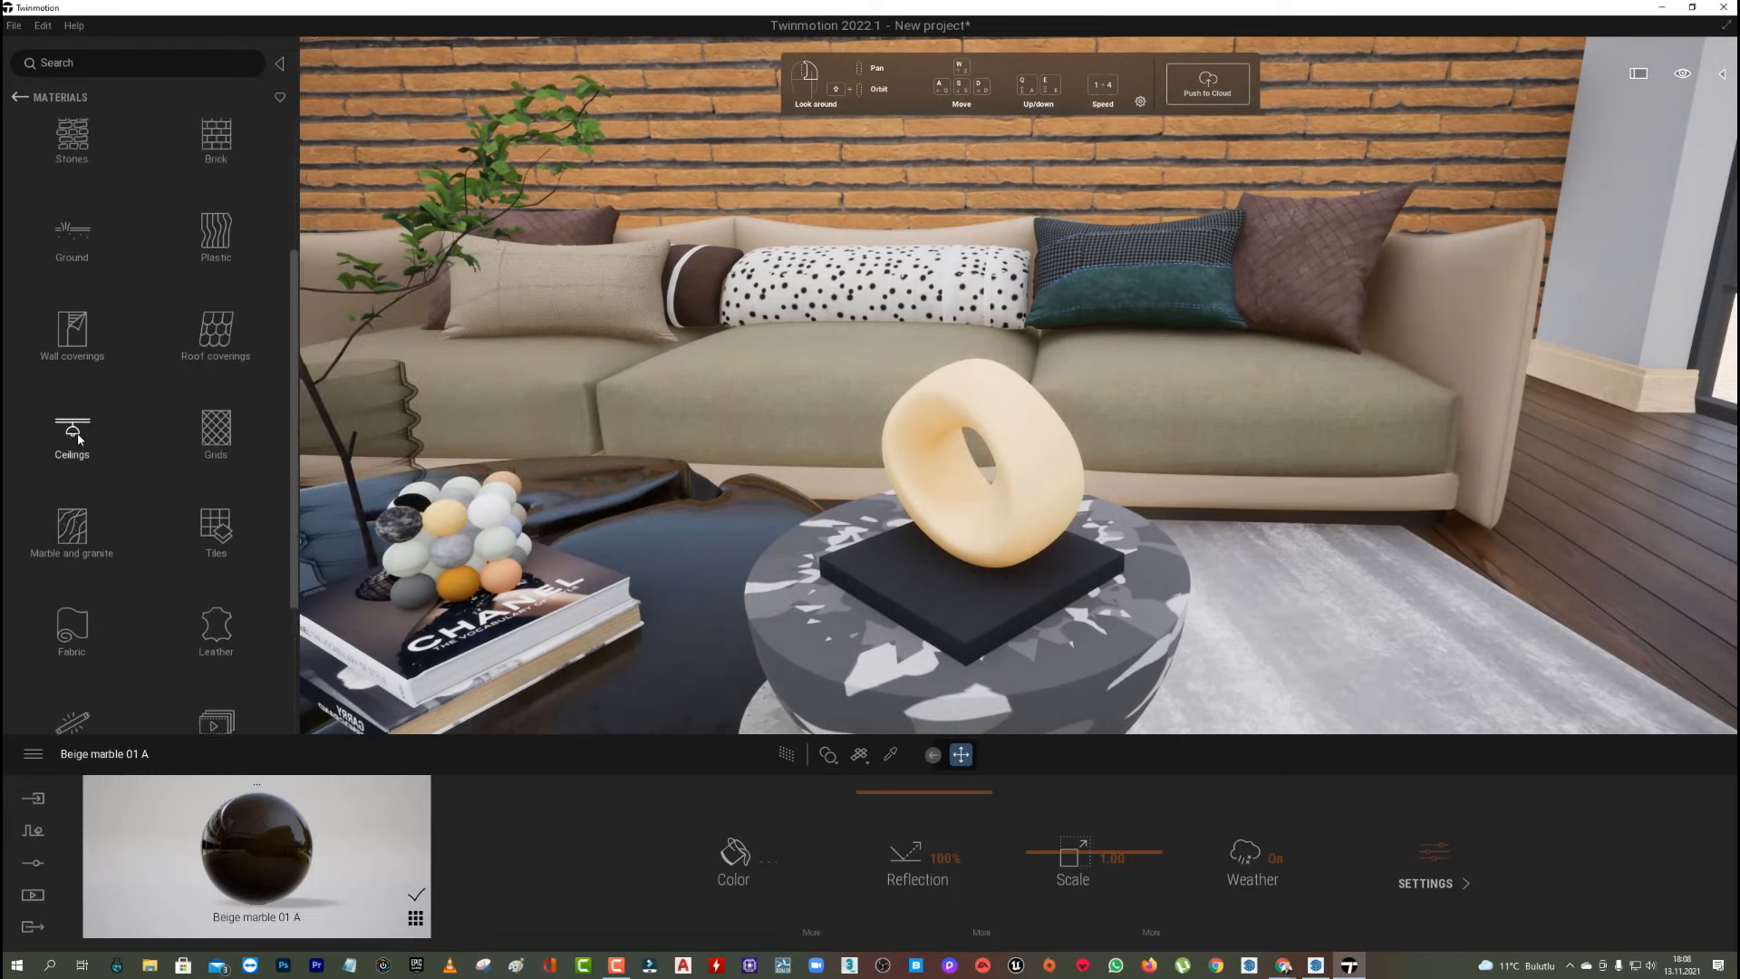
scroll(90, 399, up, 2)
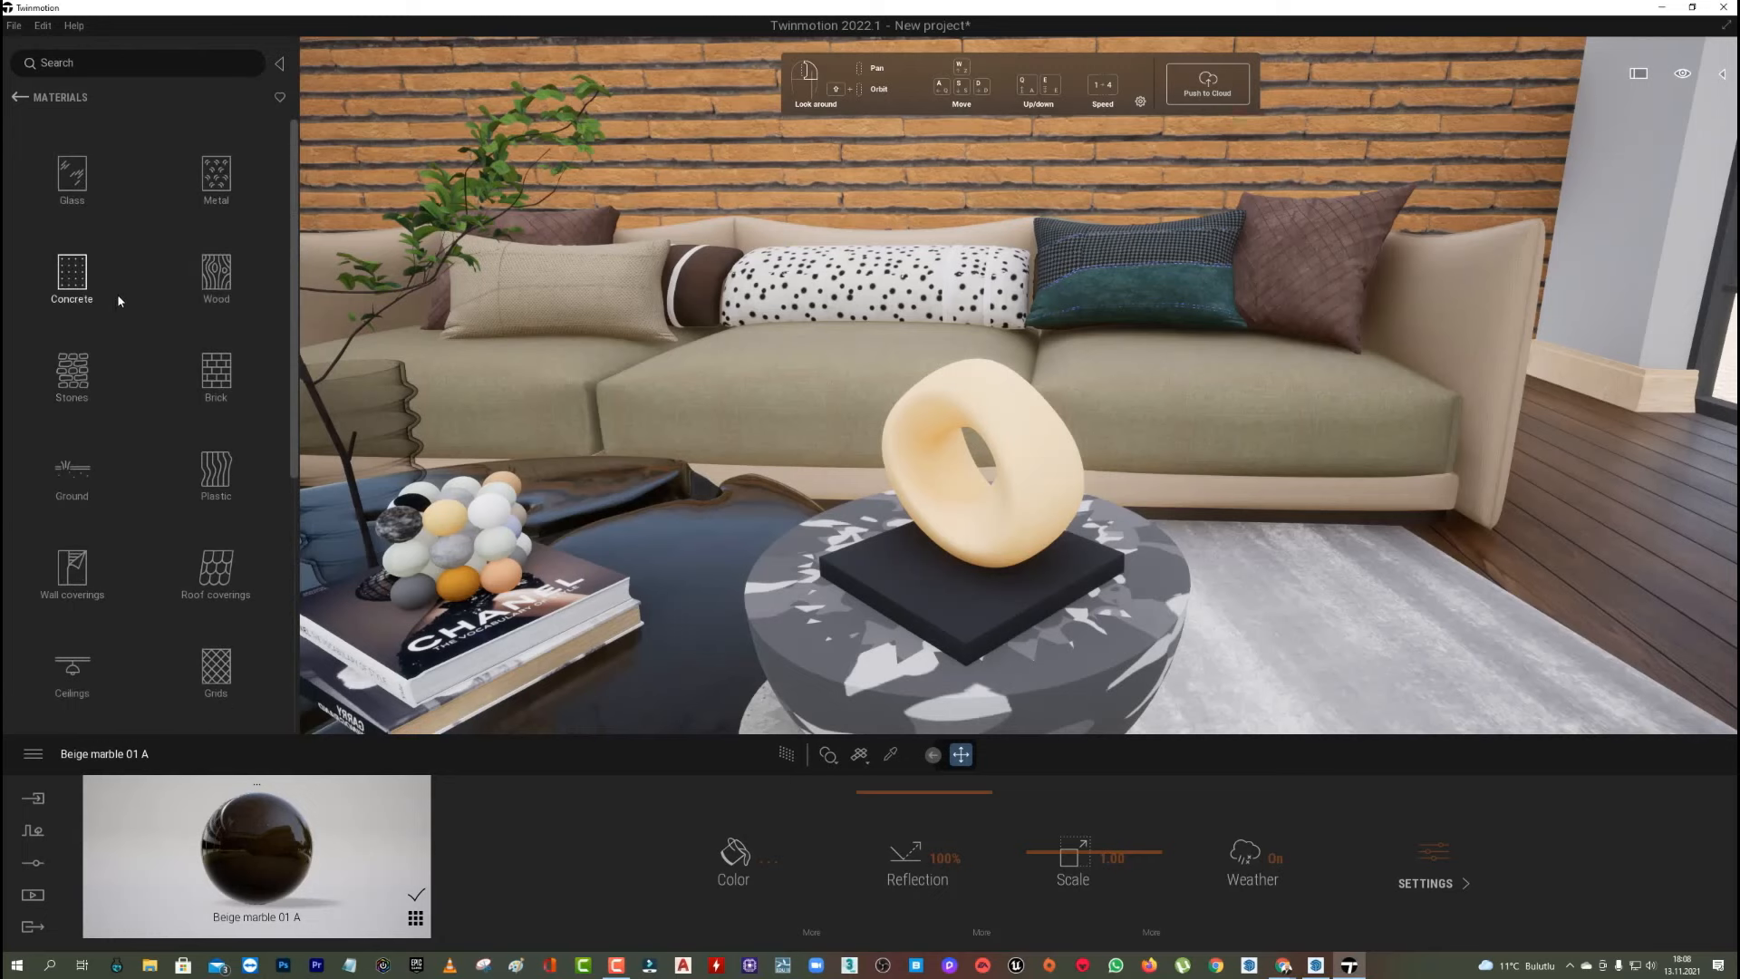
click(223, 174)
drag(211, 272, 928, 546)
Apply Chrome to the sculpture's square base and Hammered copper to the side table's bowl-shaped top.
drag(216, 353, 960, 557)
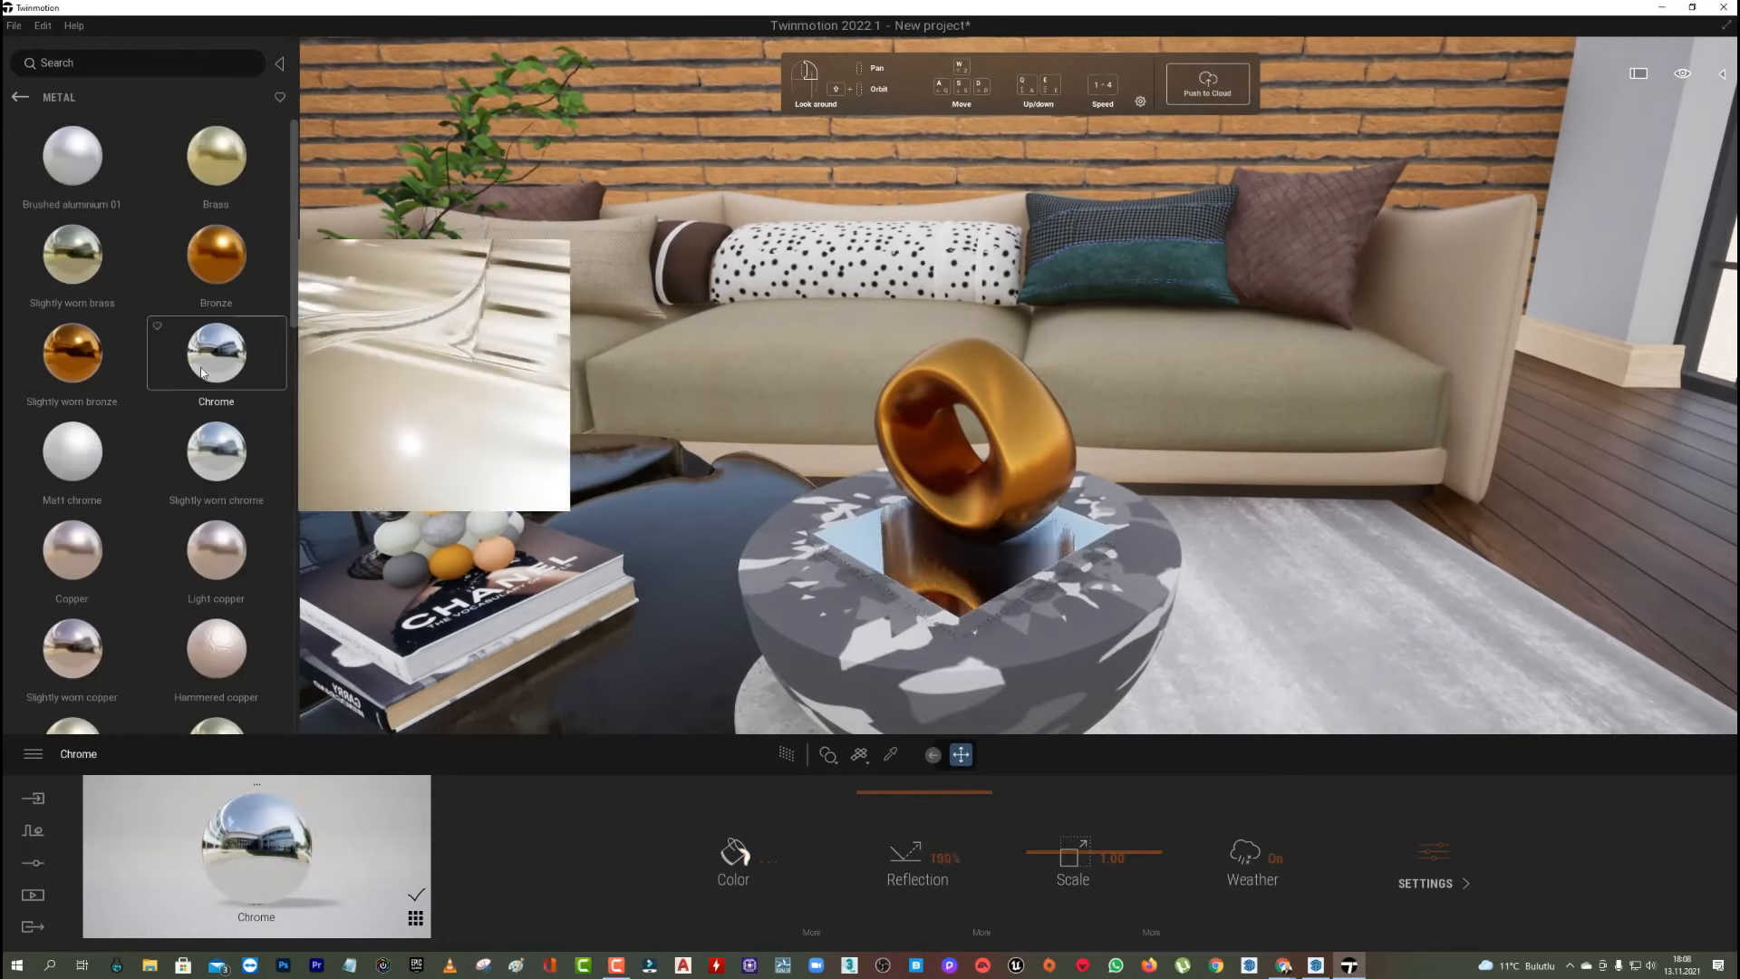
scroll(174, 354, down, 3)
drag(227, 423, 889, 643)
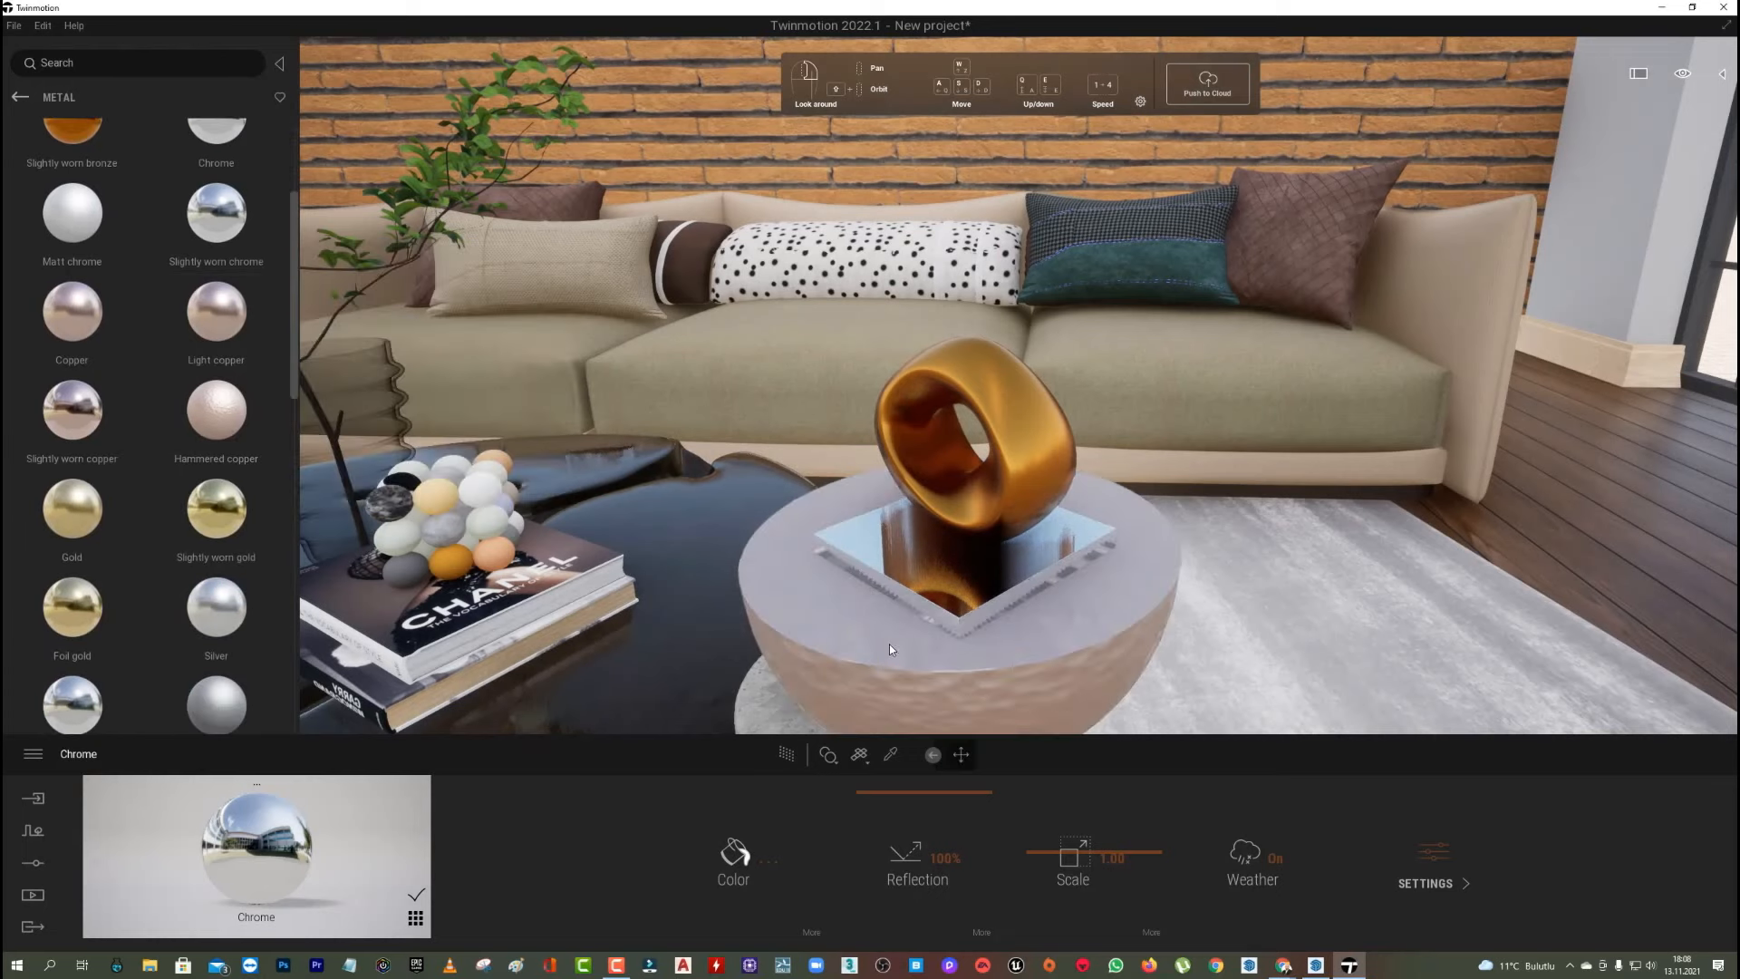
Apply the Exposed aggregate concrete 01 material to the side table's cylindrical column.
scroll(889, 644, up, 2)
scroll(889, 644, down, 3)
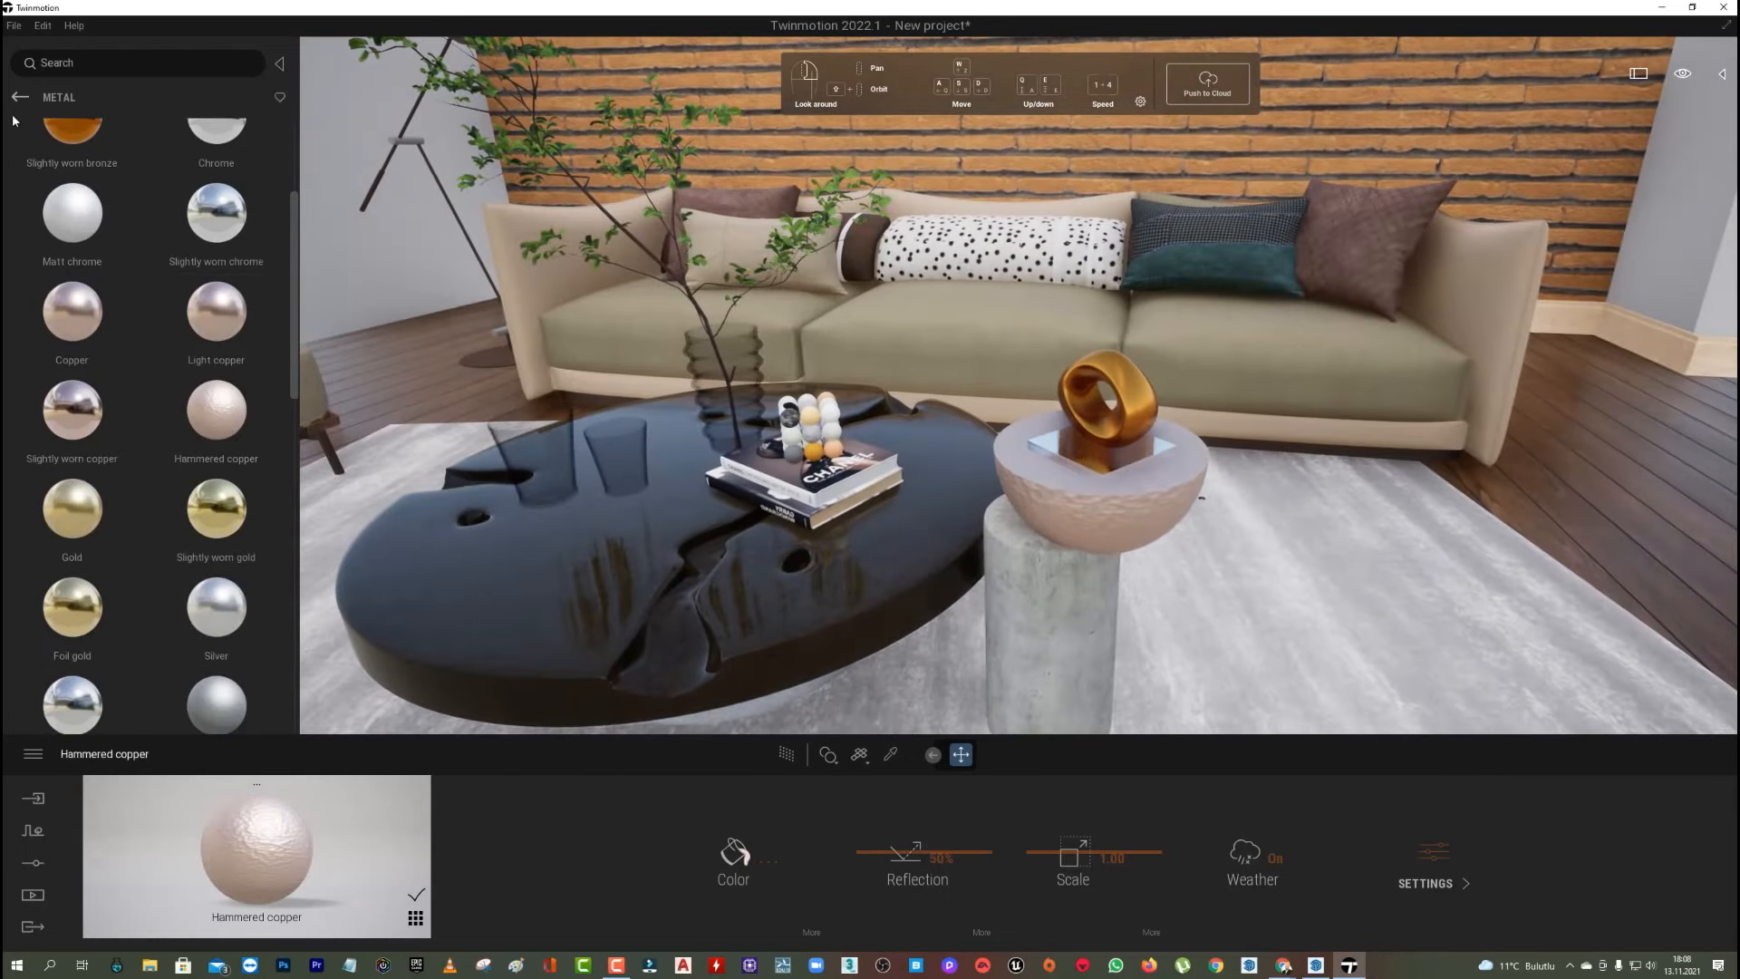
click(20, 97)
scroll(129, 317, down, 1)
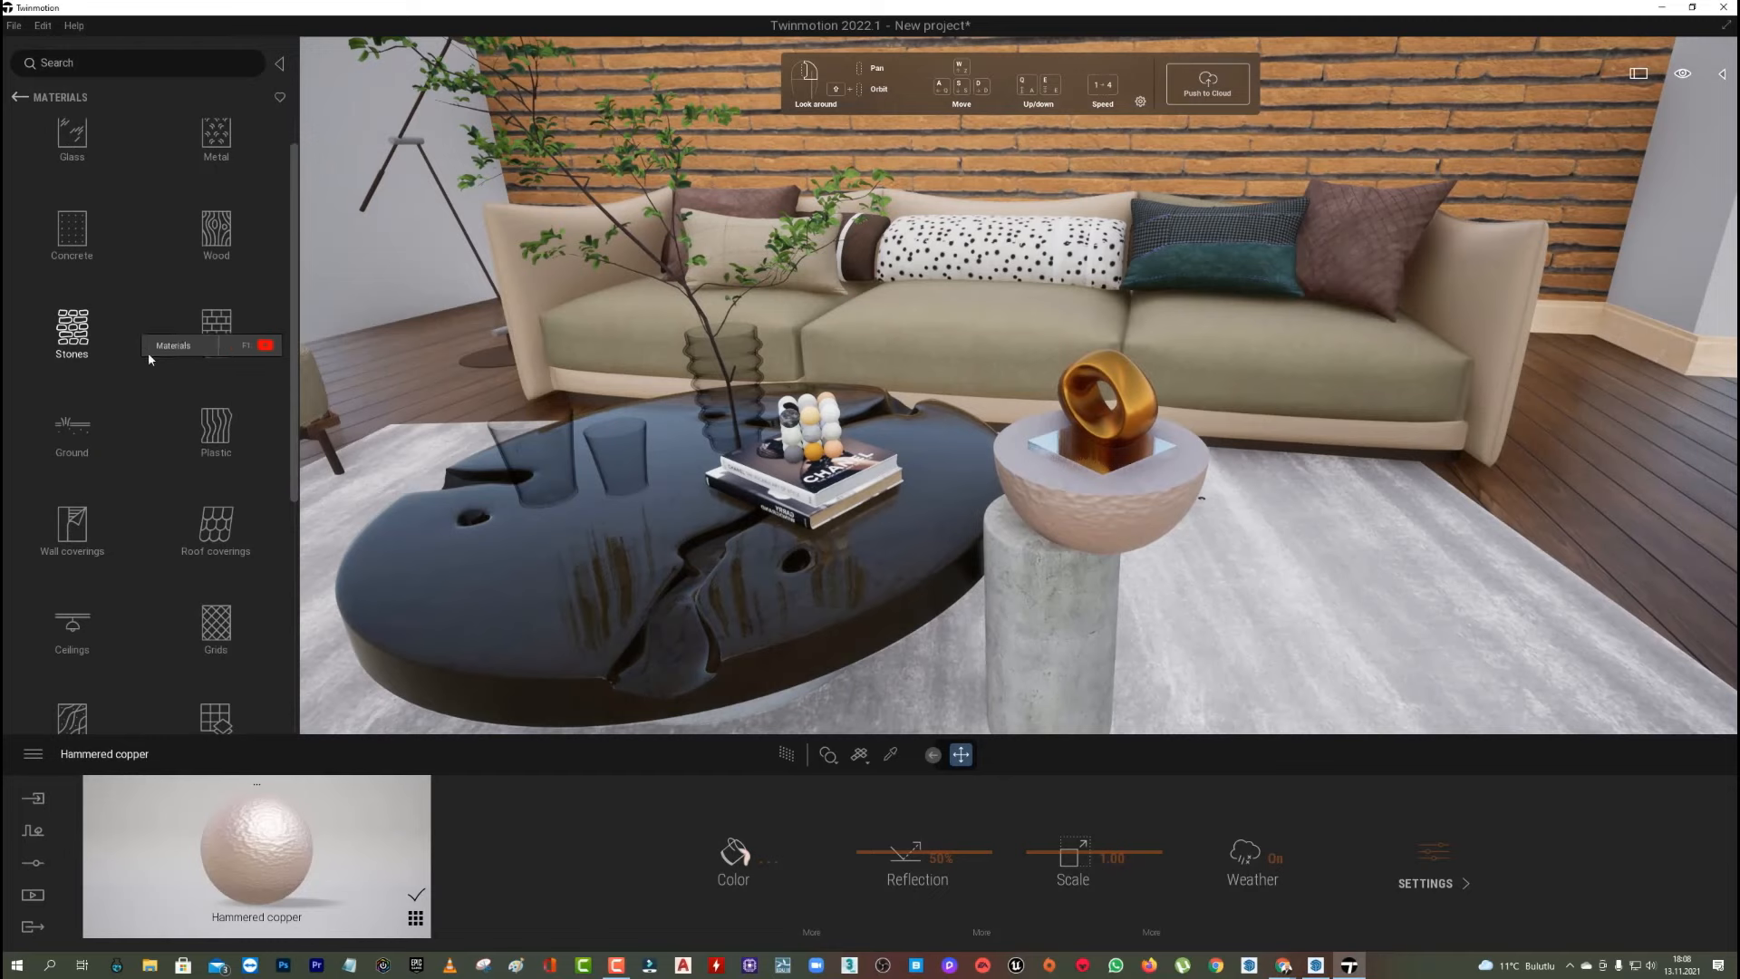
scroll(104, 336, up, 1)
click(72, 276)
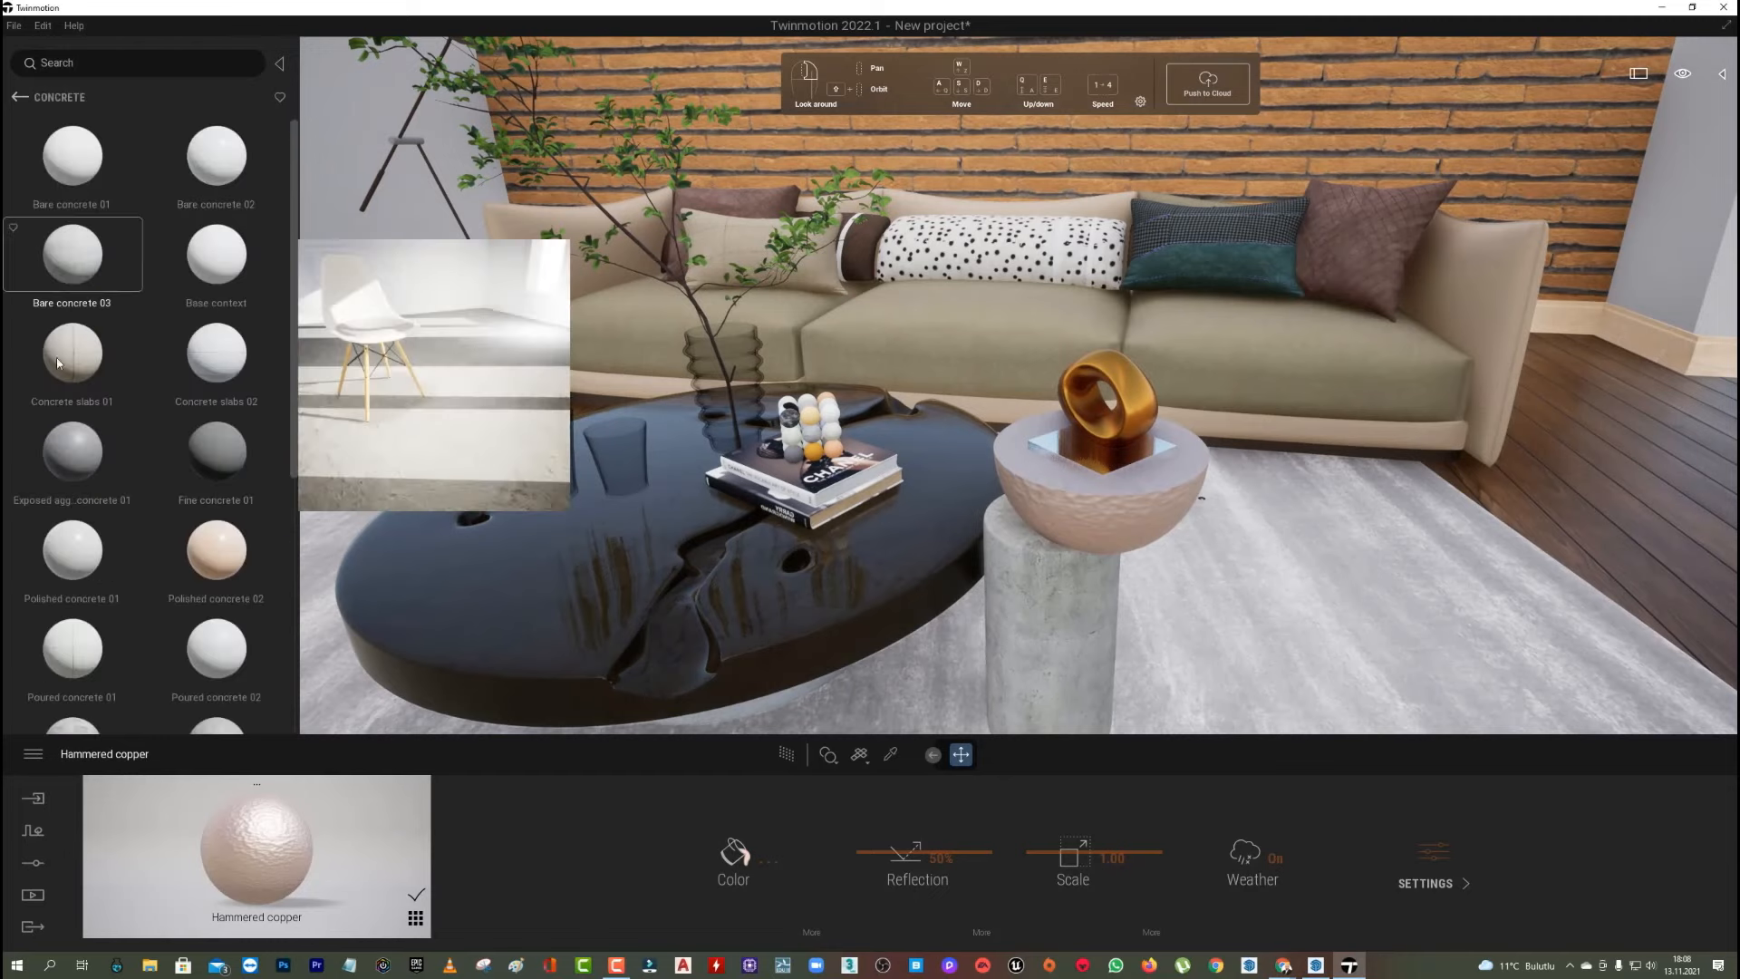
drag(76, 446, 1074, 630)
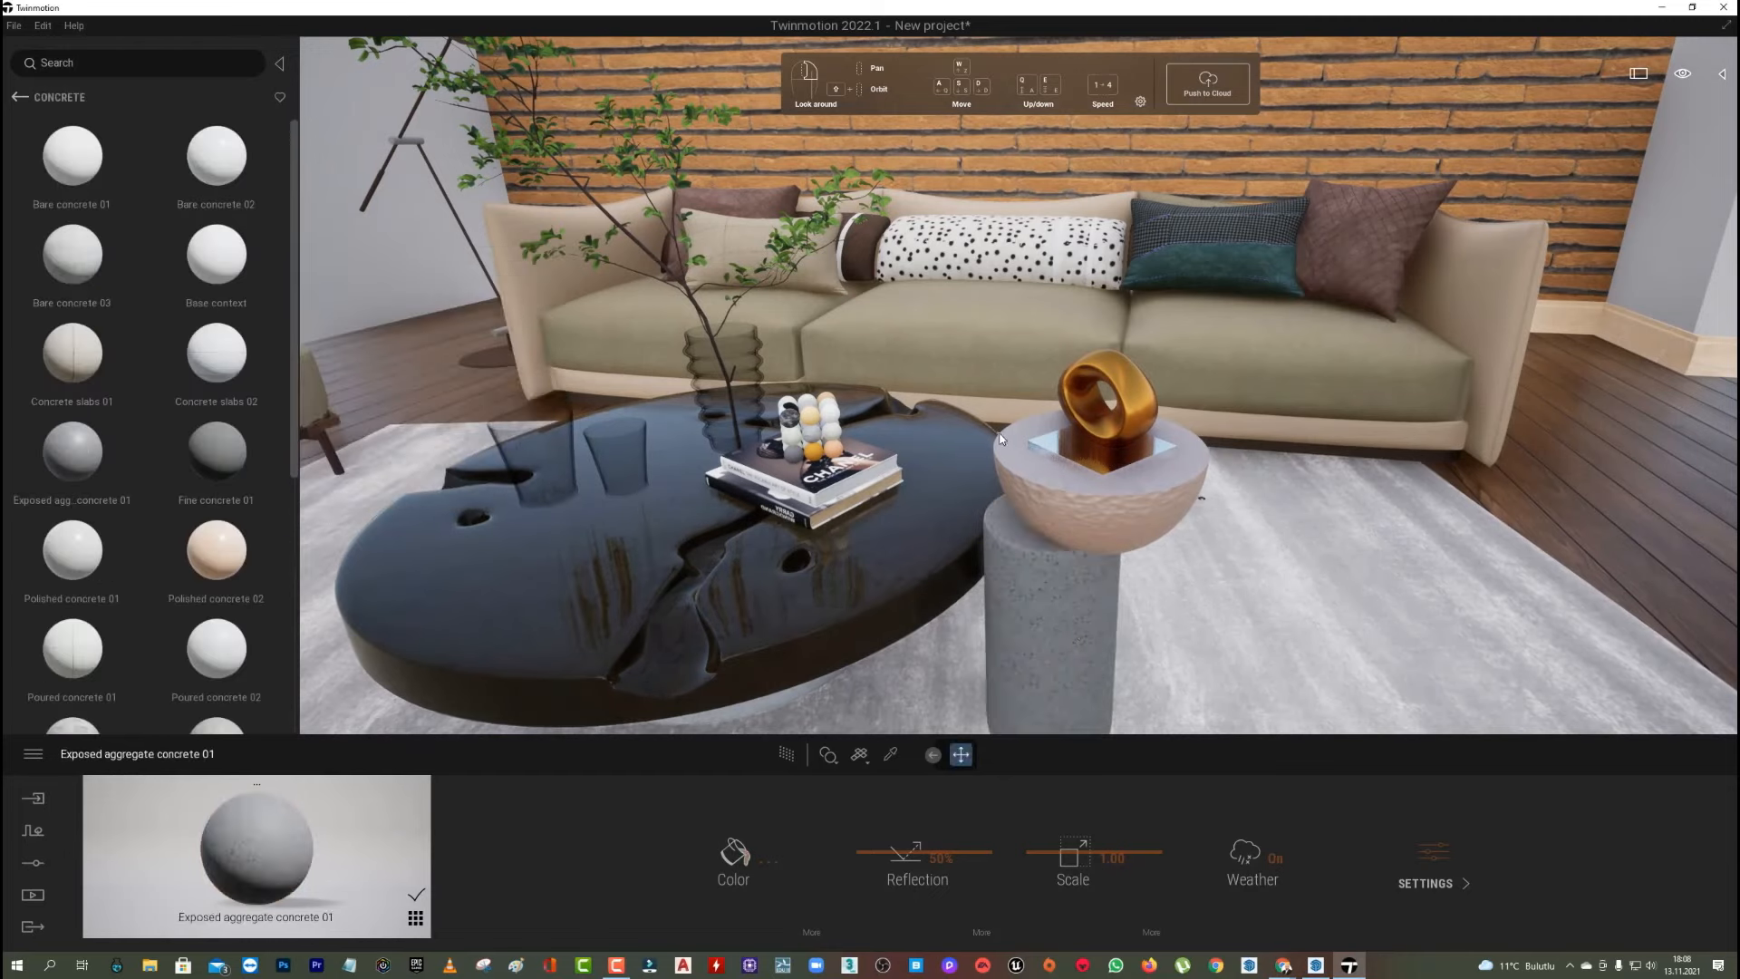
Apply the Carpet wool laos 01 fabric material to the rug under the coffee table.
key(s)
right_drag(820, 358, 884, 356)
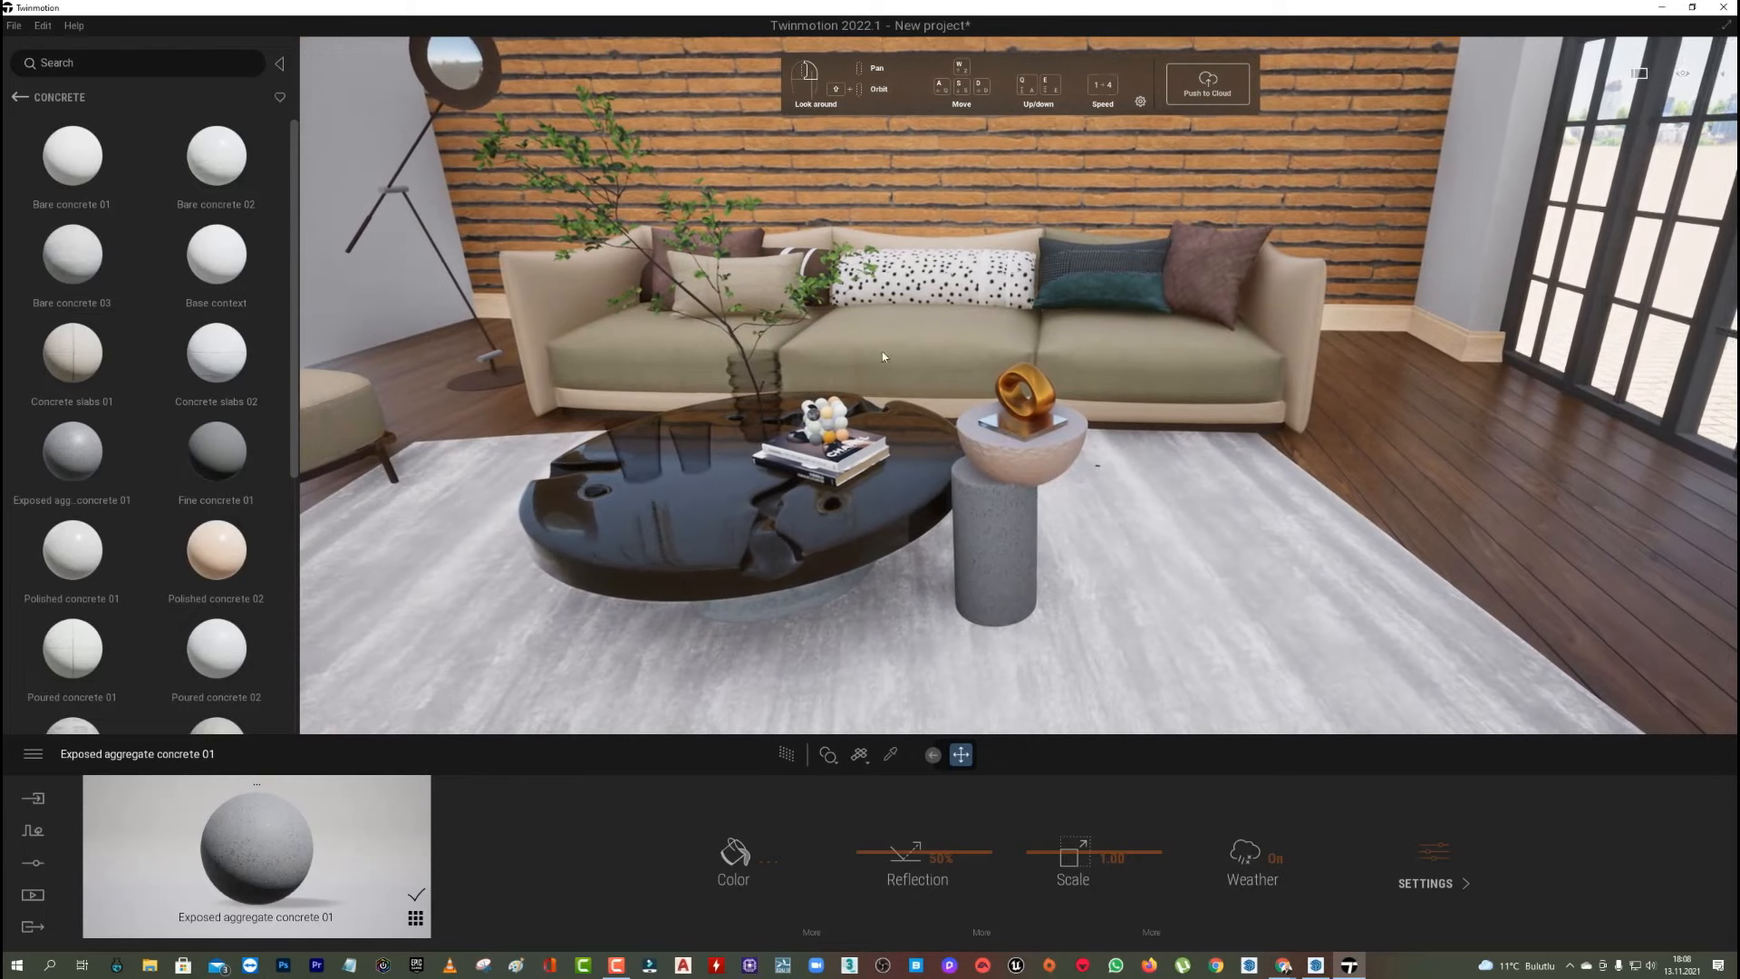
click(19, 97)
scroll(226, 265, down, 1)
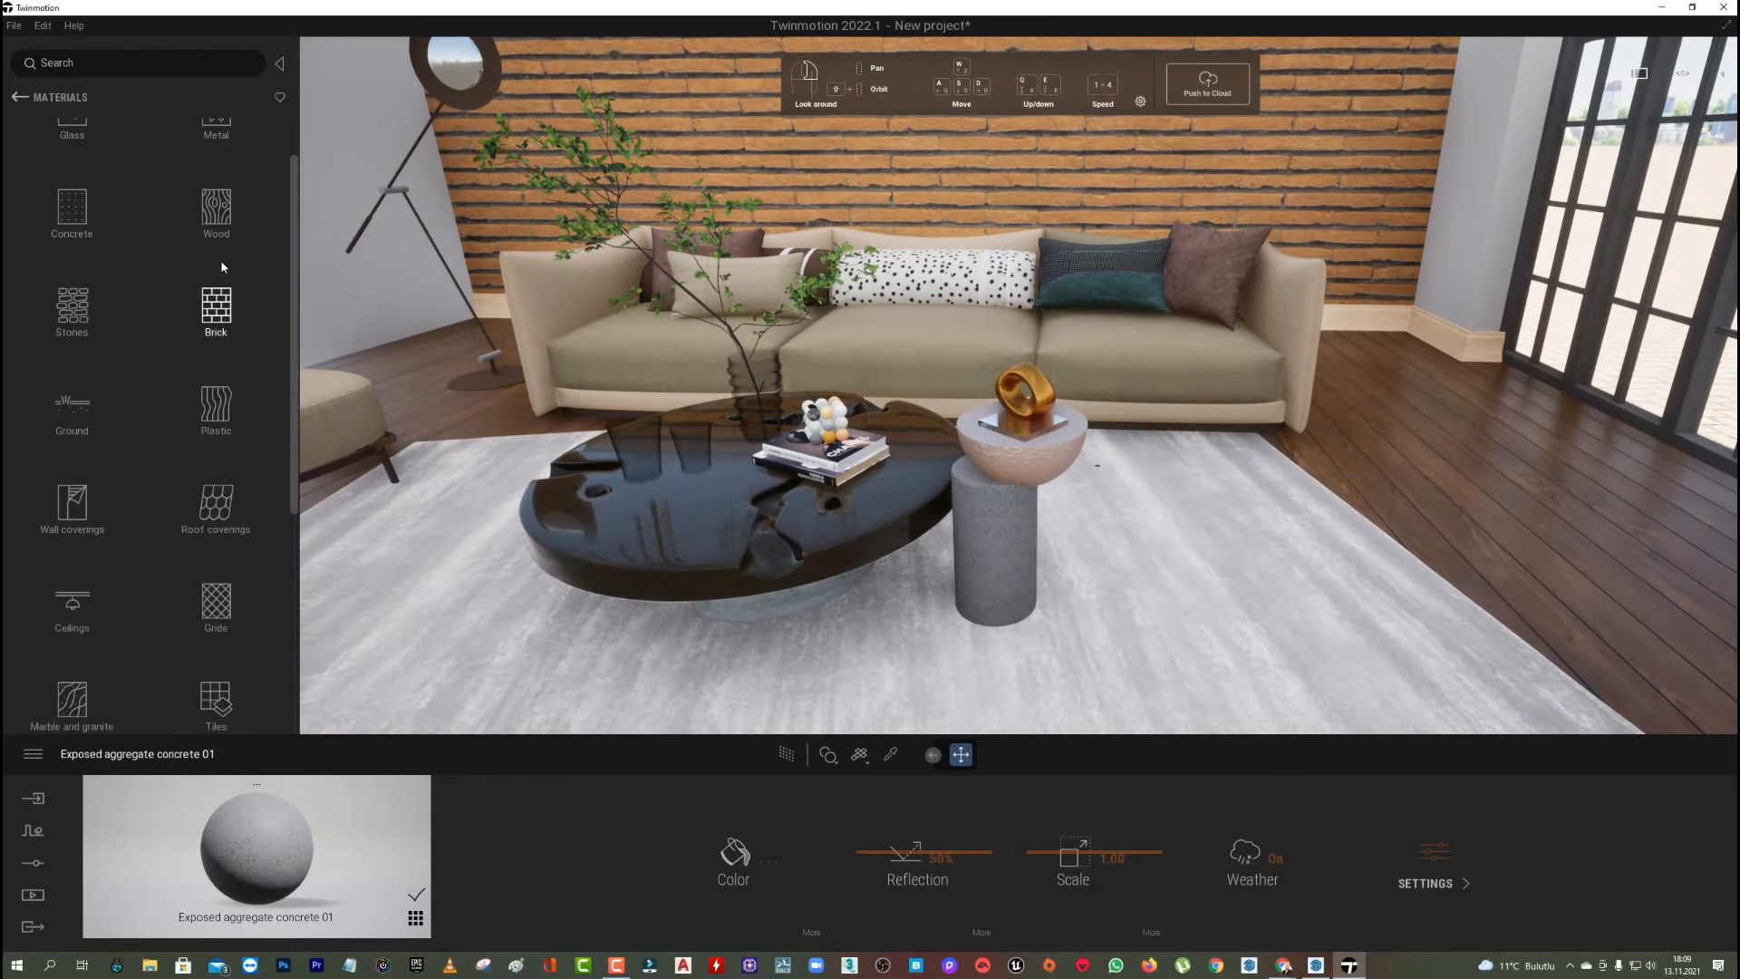
scroll(61, 395, down, 3)
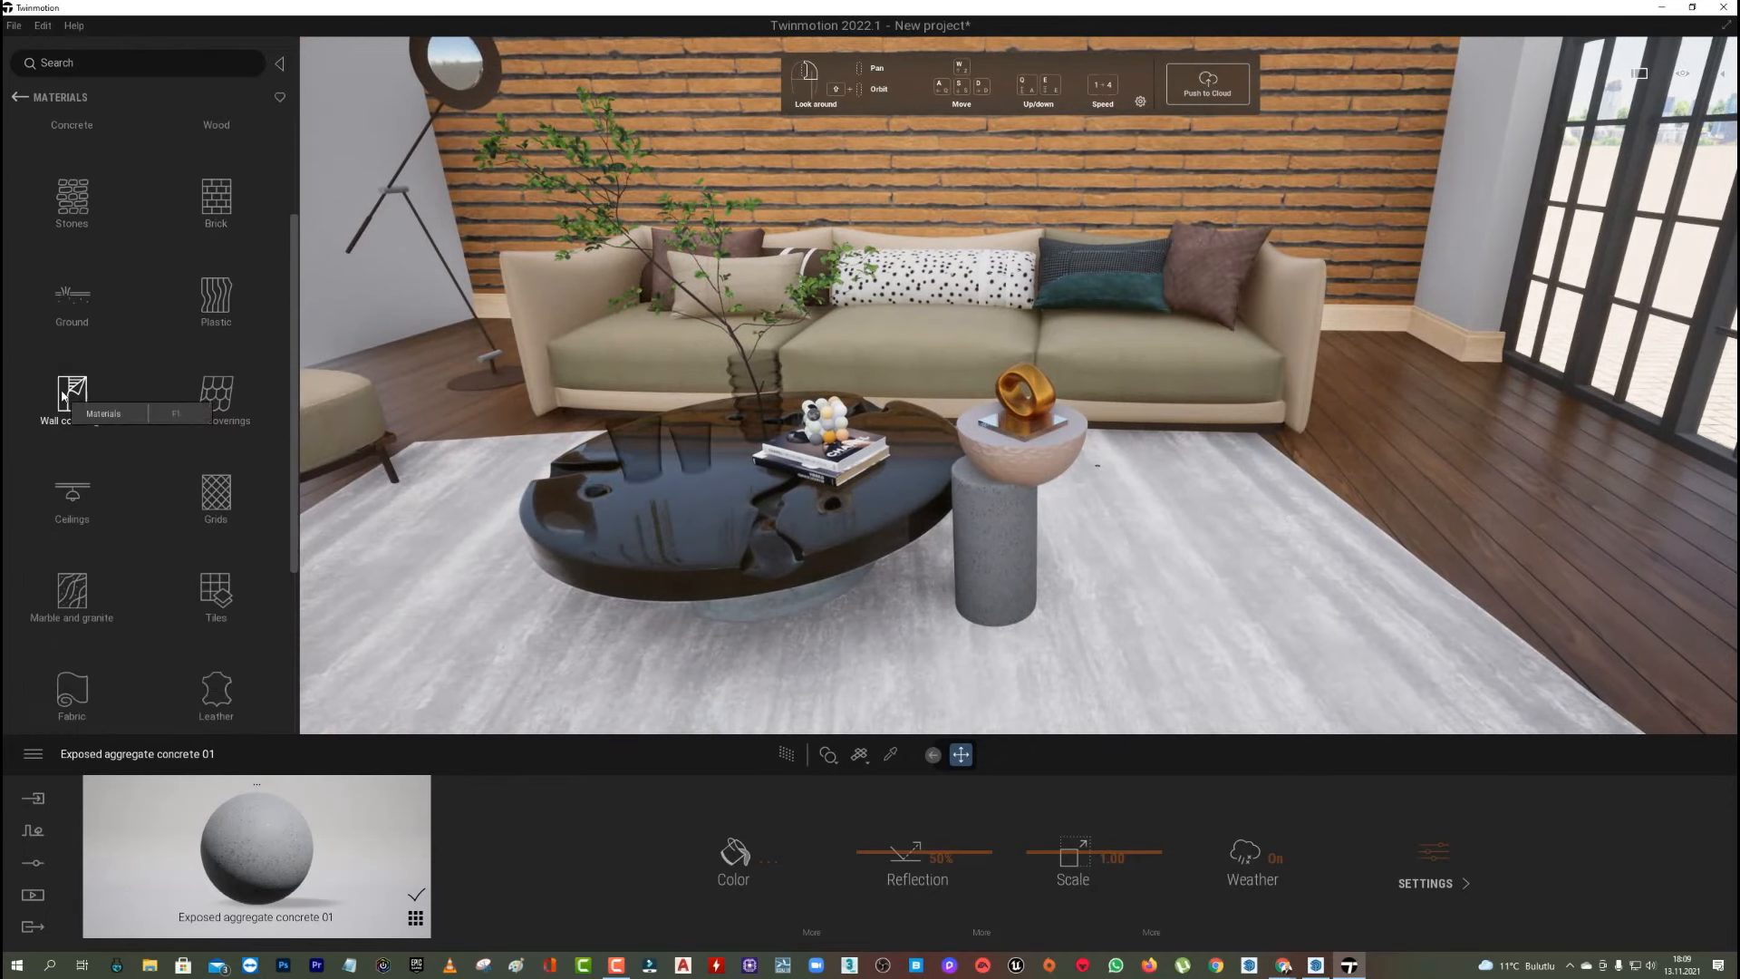
click(72, 625)
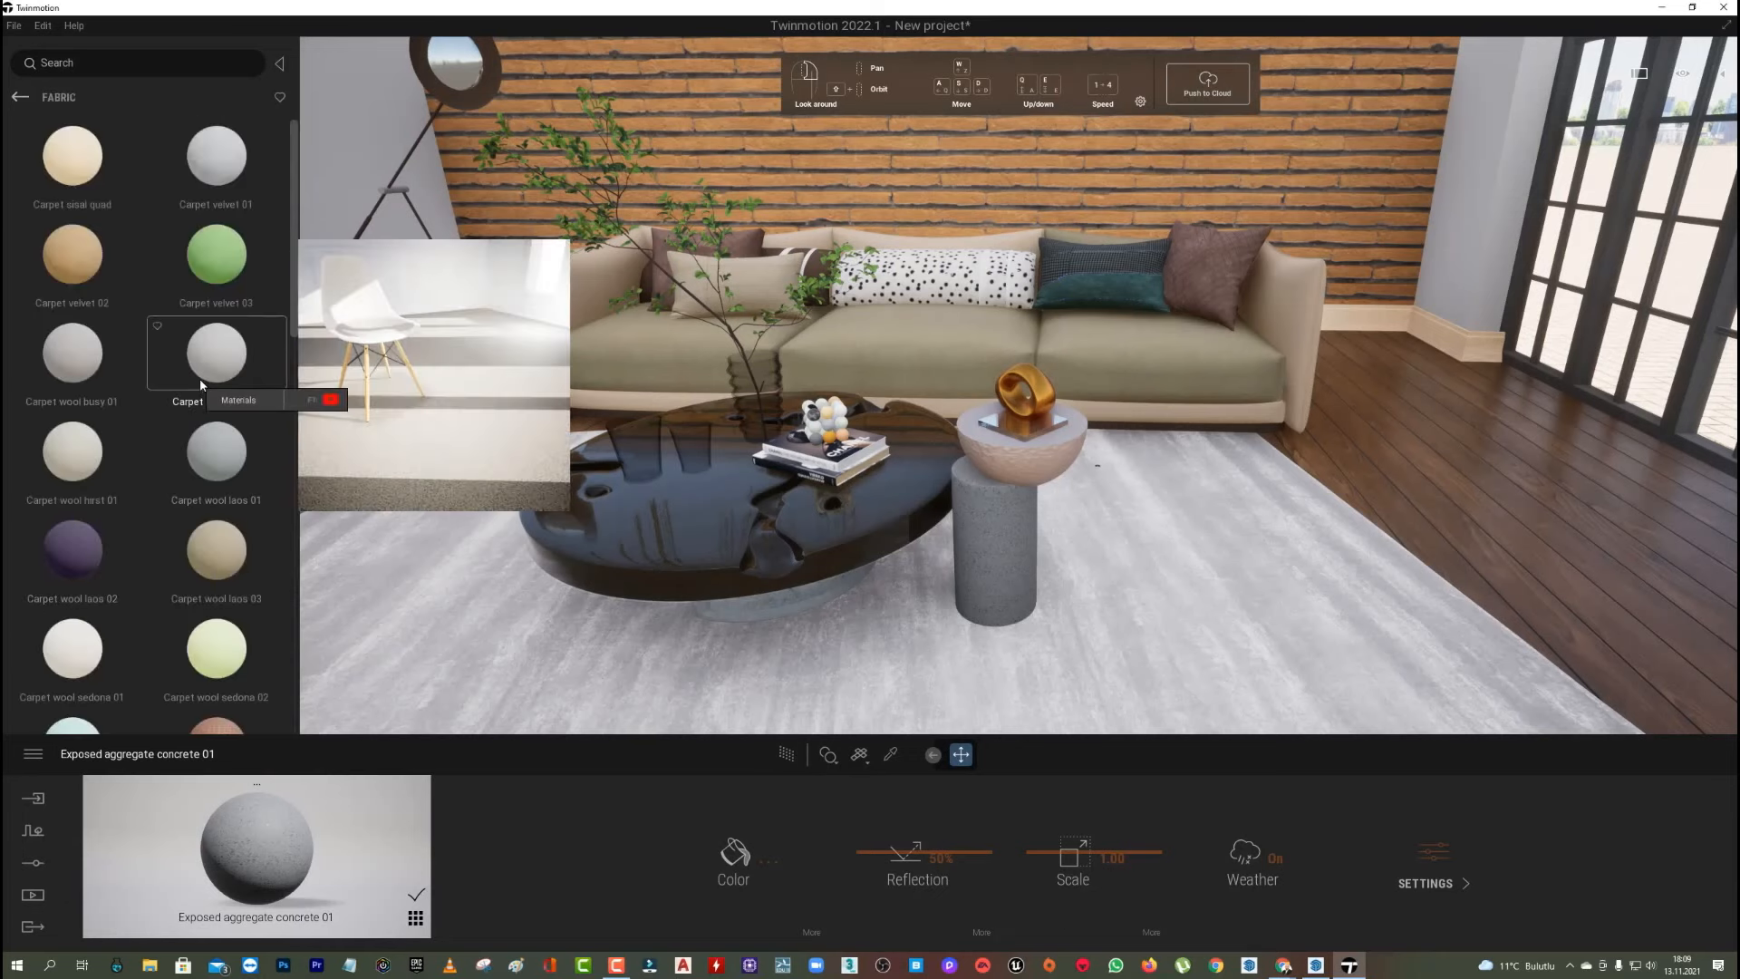
drag(221, 465, 1187, 656)
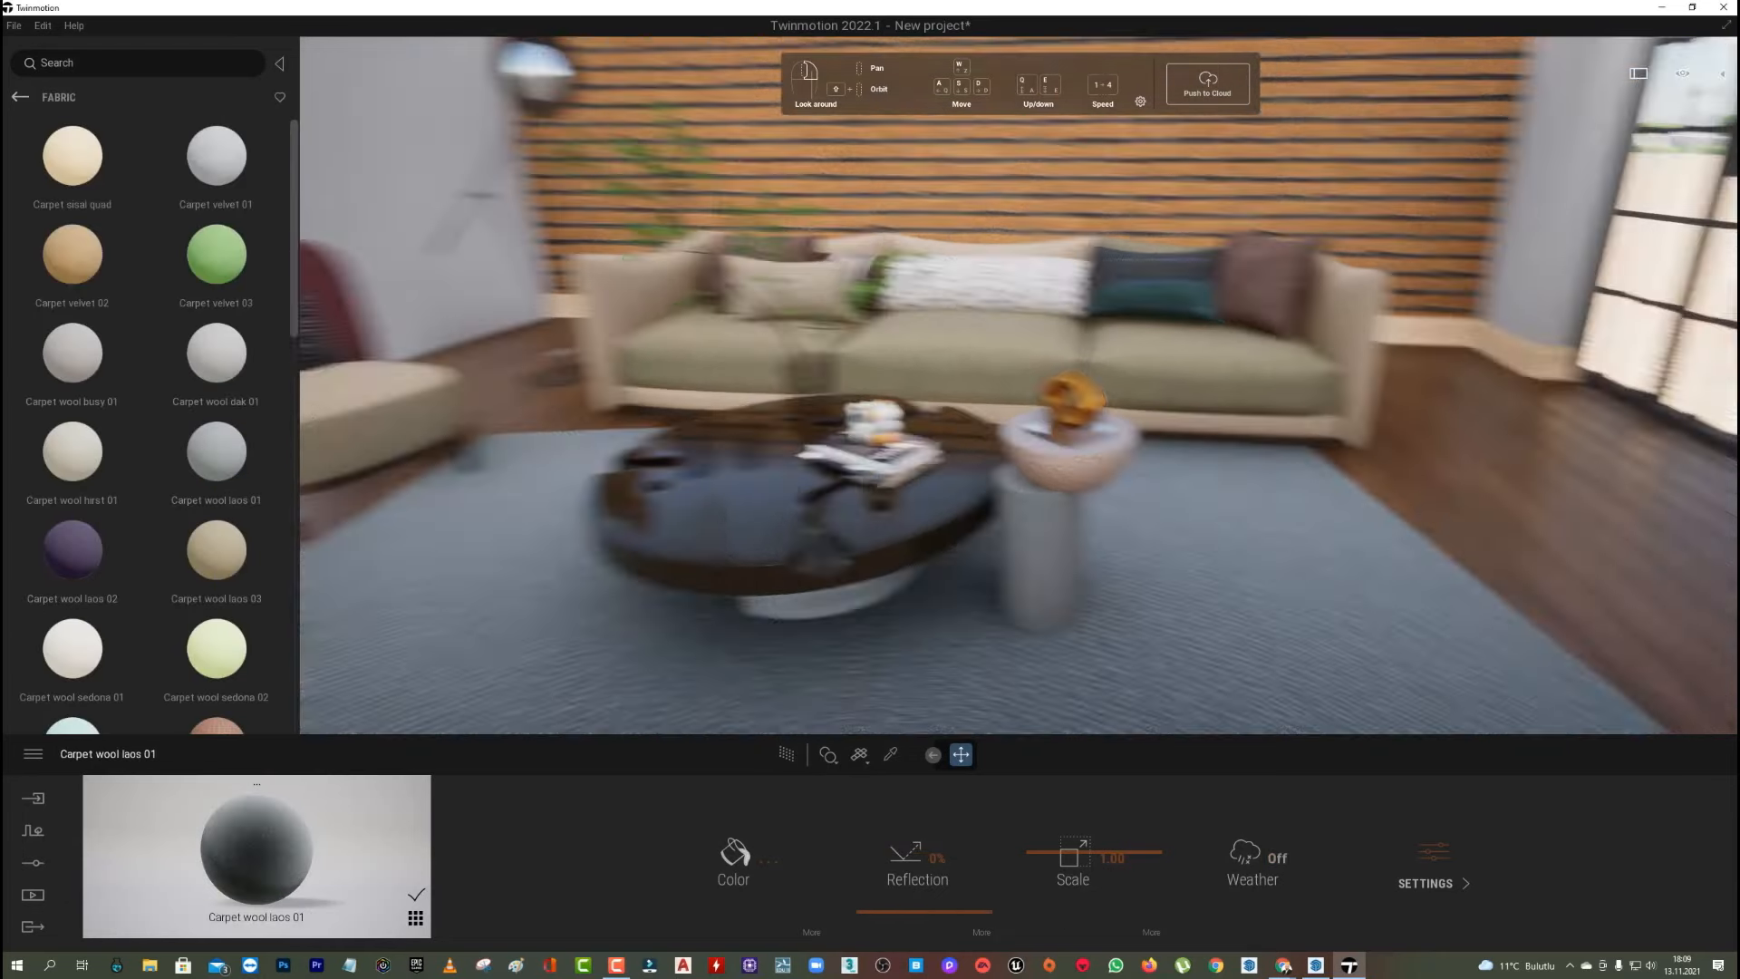
Apply the Clear glass material to the panes of the large grid window.
right_drag(1187, 656, 1006, 653)
key(a)
key(w)
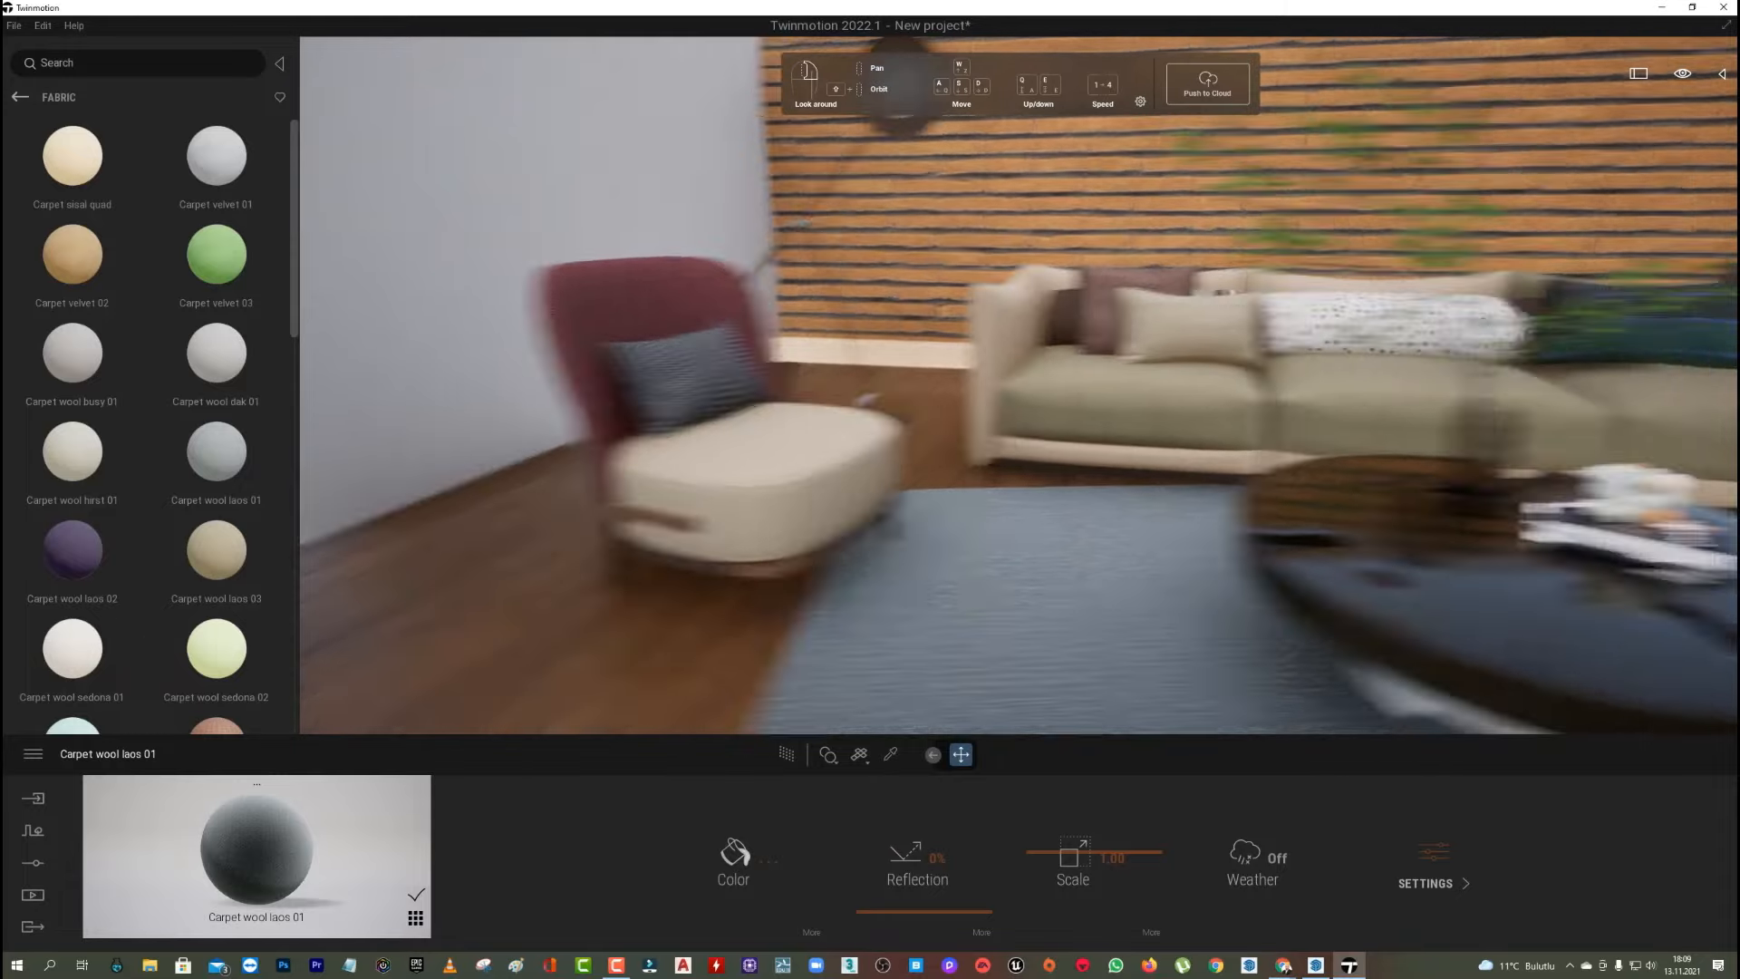
key(d)
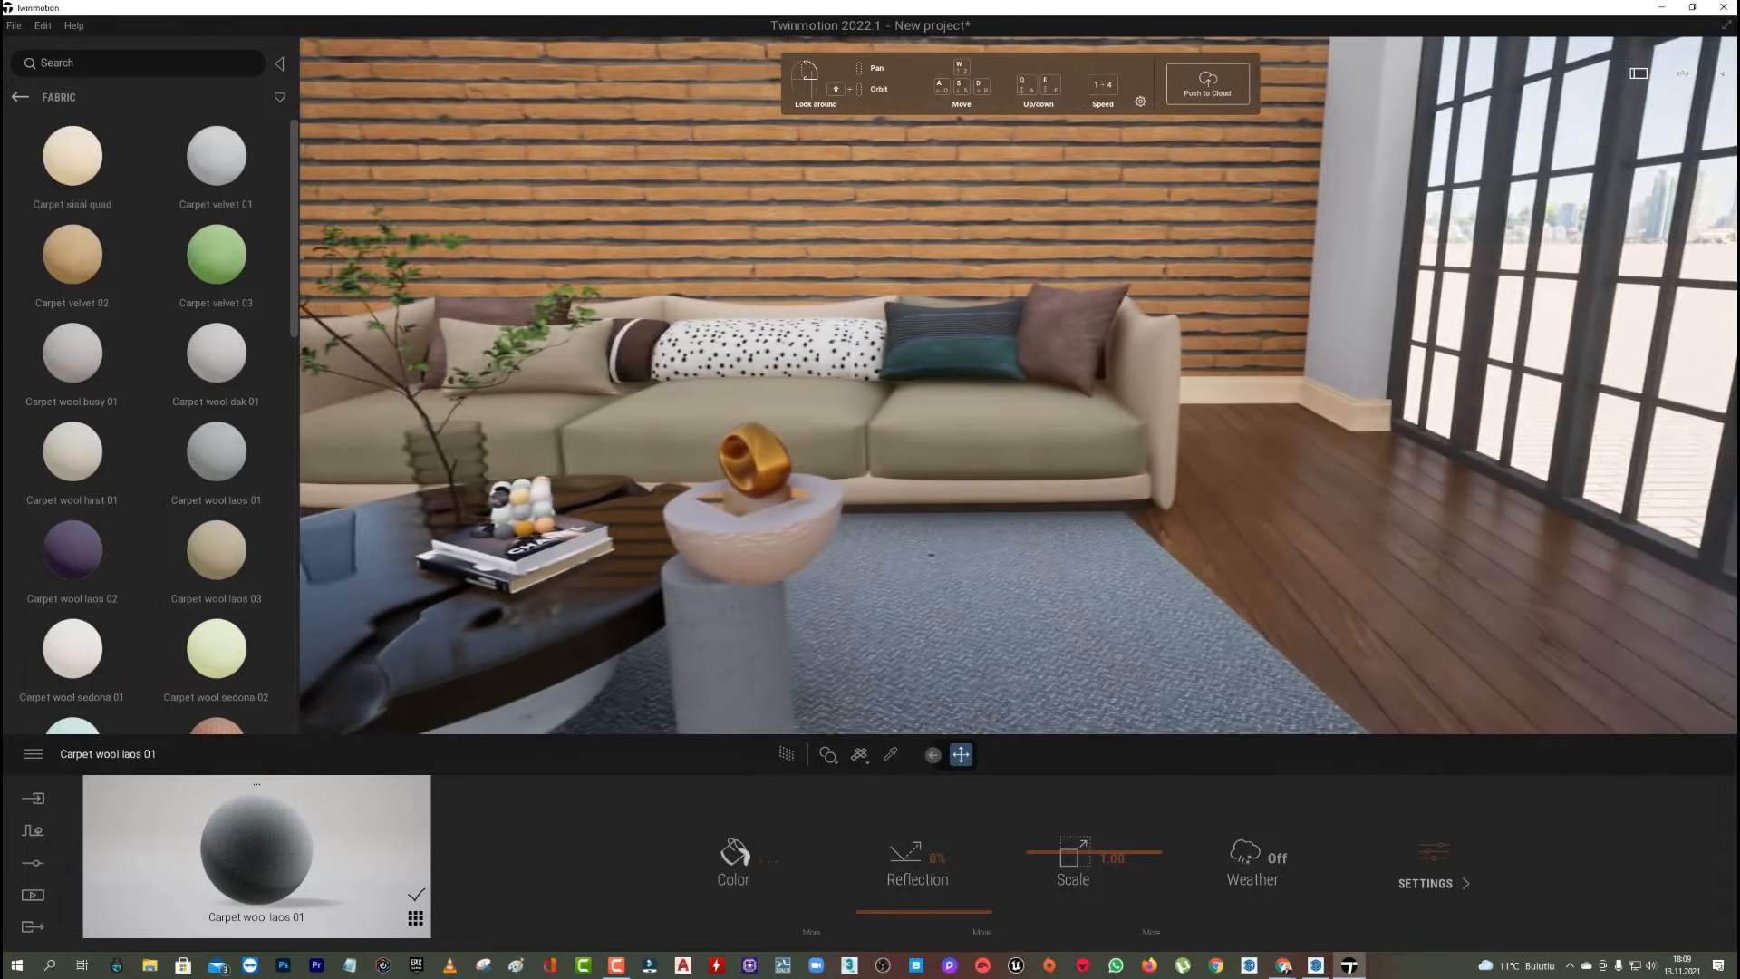
click(21, 98)
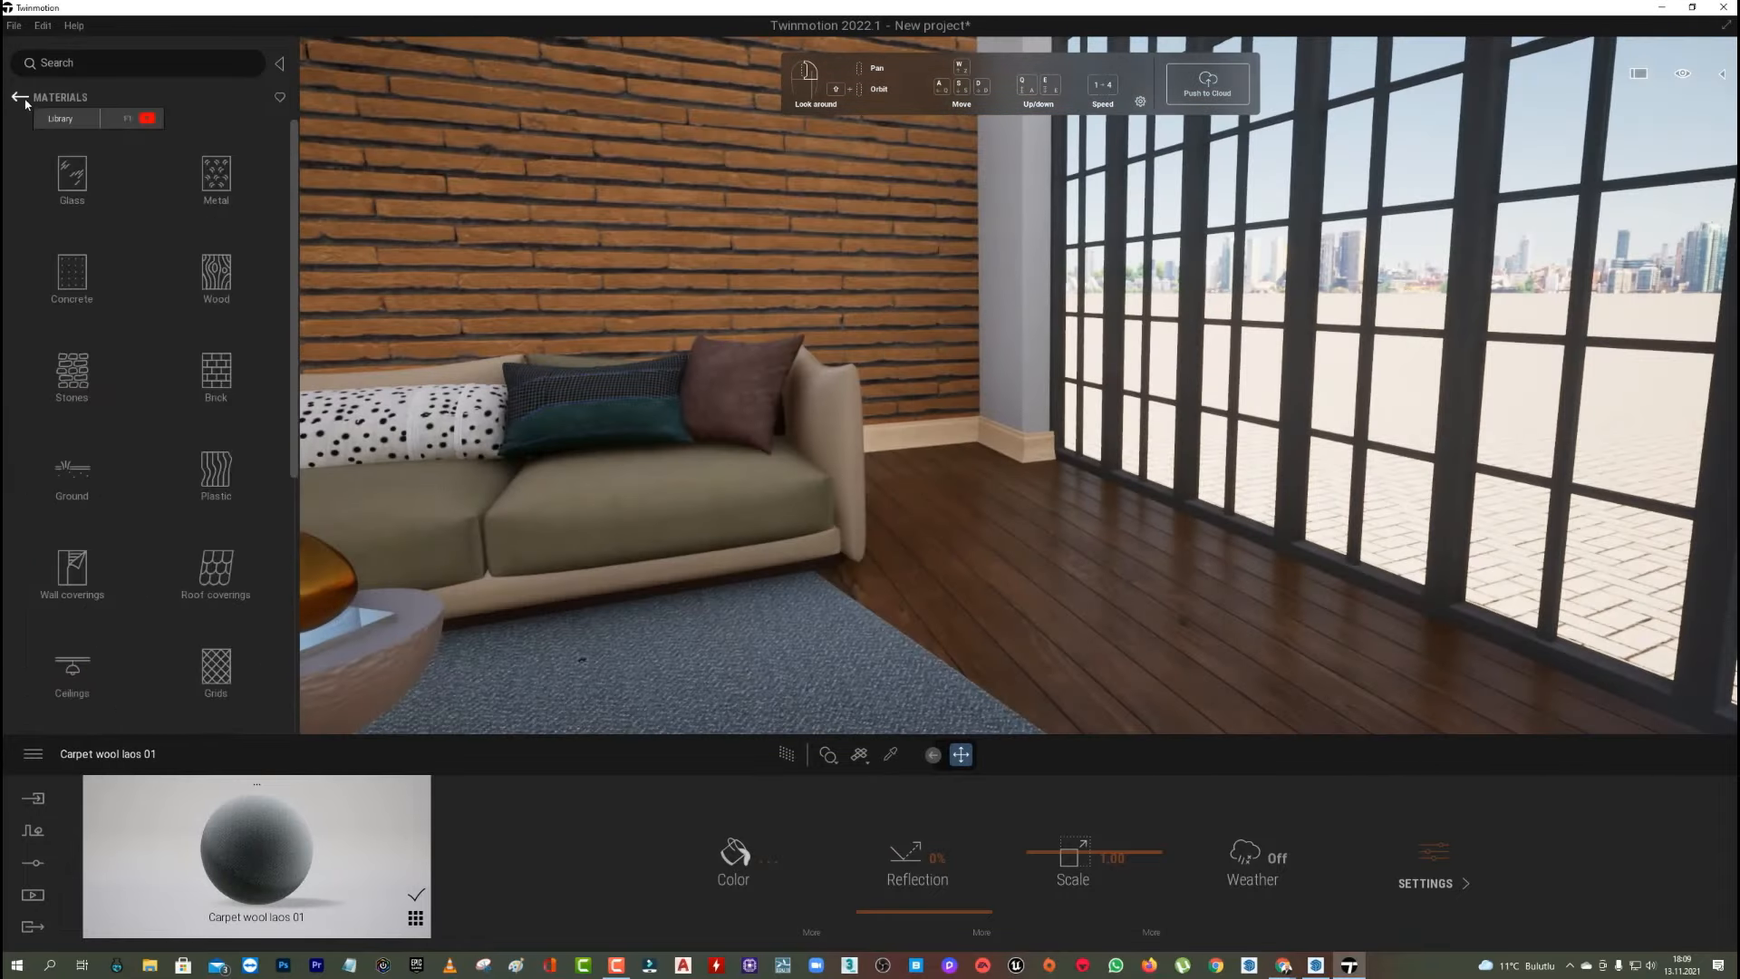
click(20, 98)
click(71, 169)
click(75, 177)
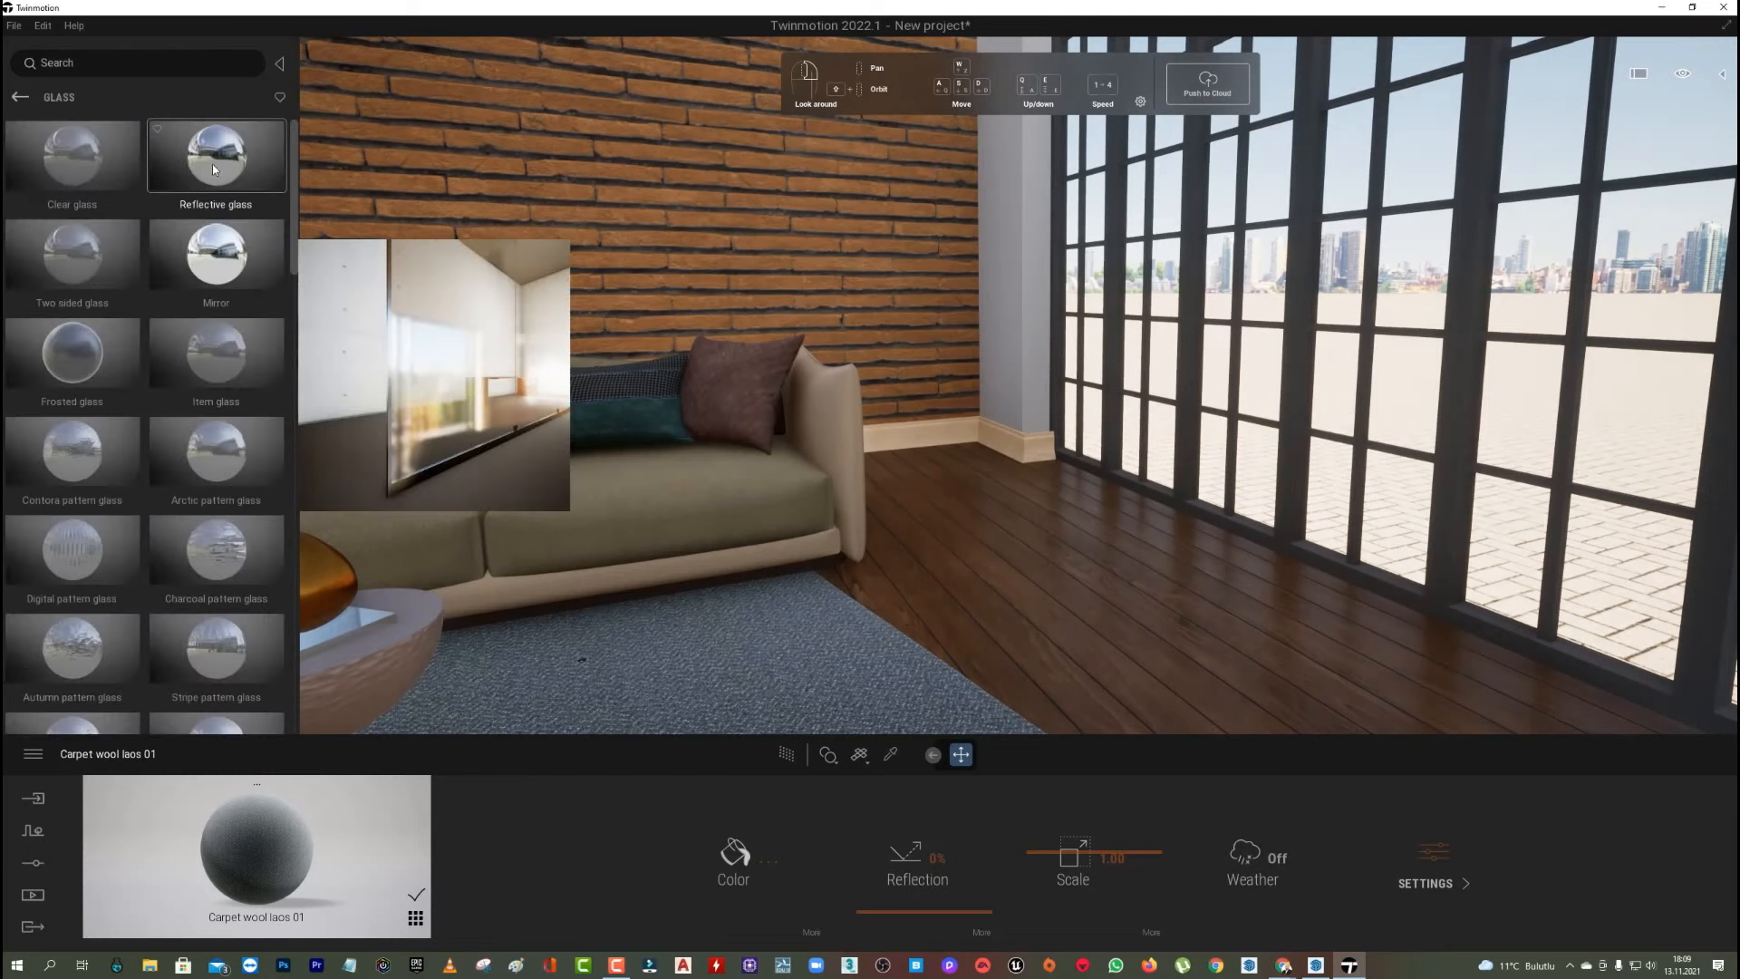
drag(72, 158, 1295, 266)
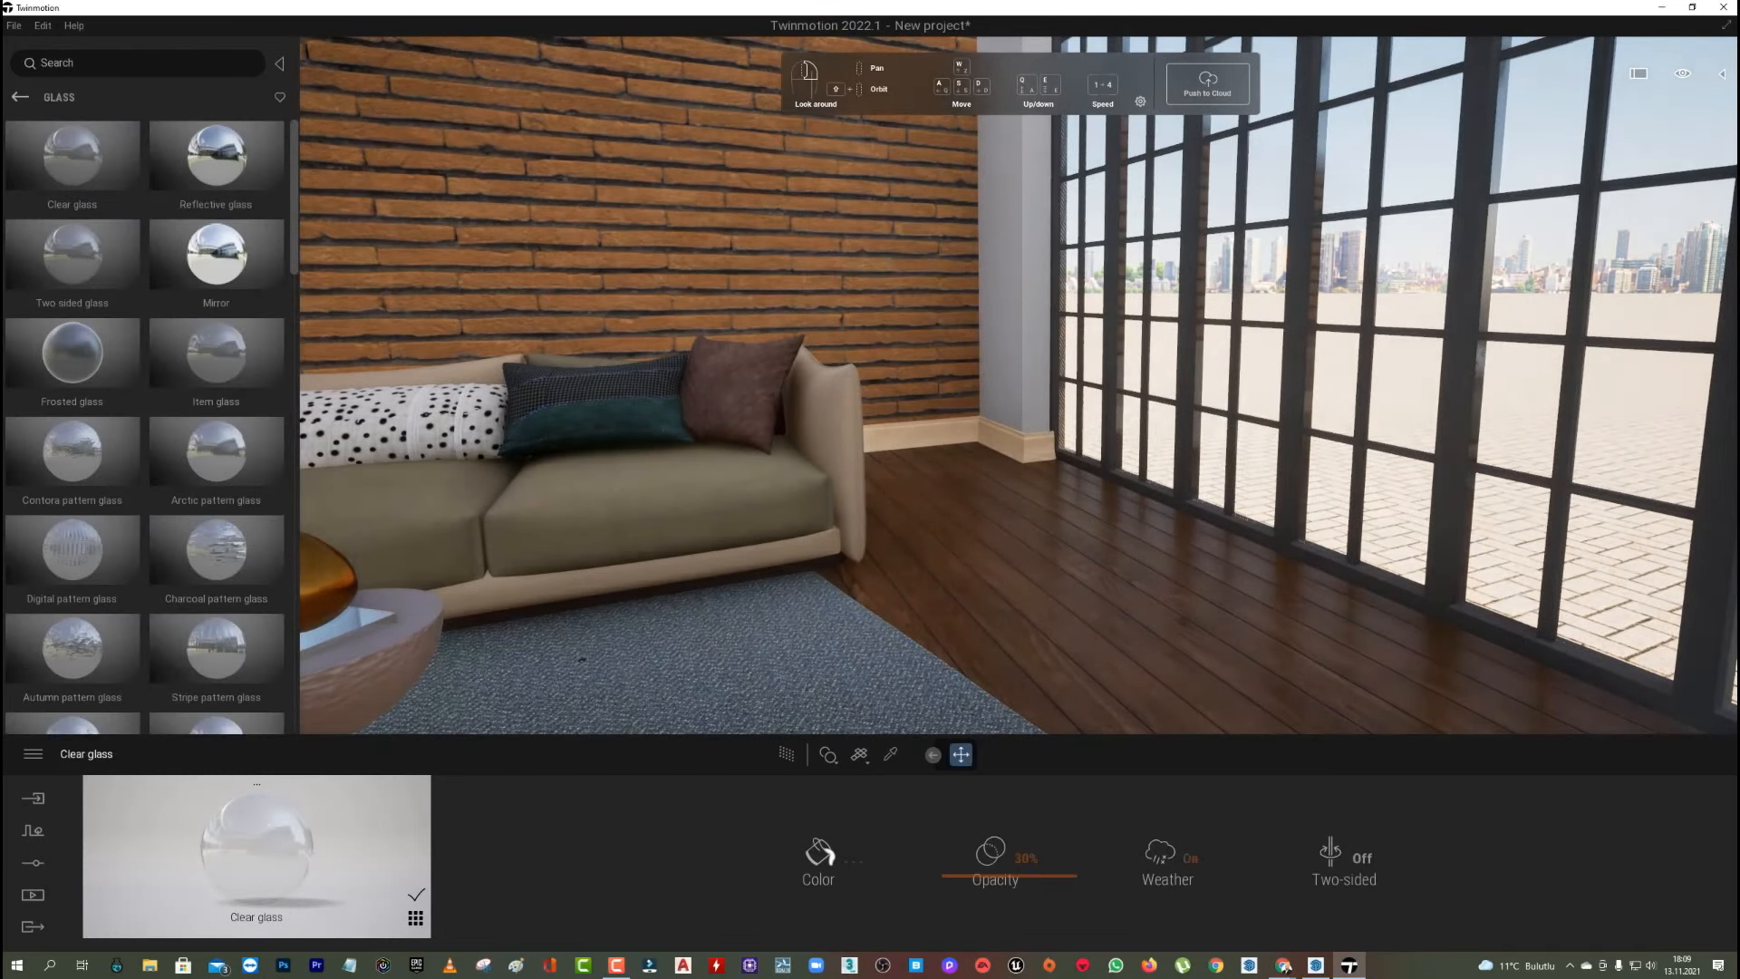
Examine the applied materials on the window, rug, coffee table and side table from farther back in the room.
key(s)
right_drag(1019, 386, 884, 352)
key(w)
key(s)
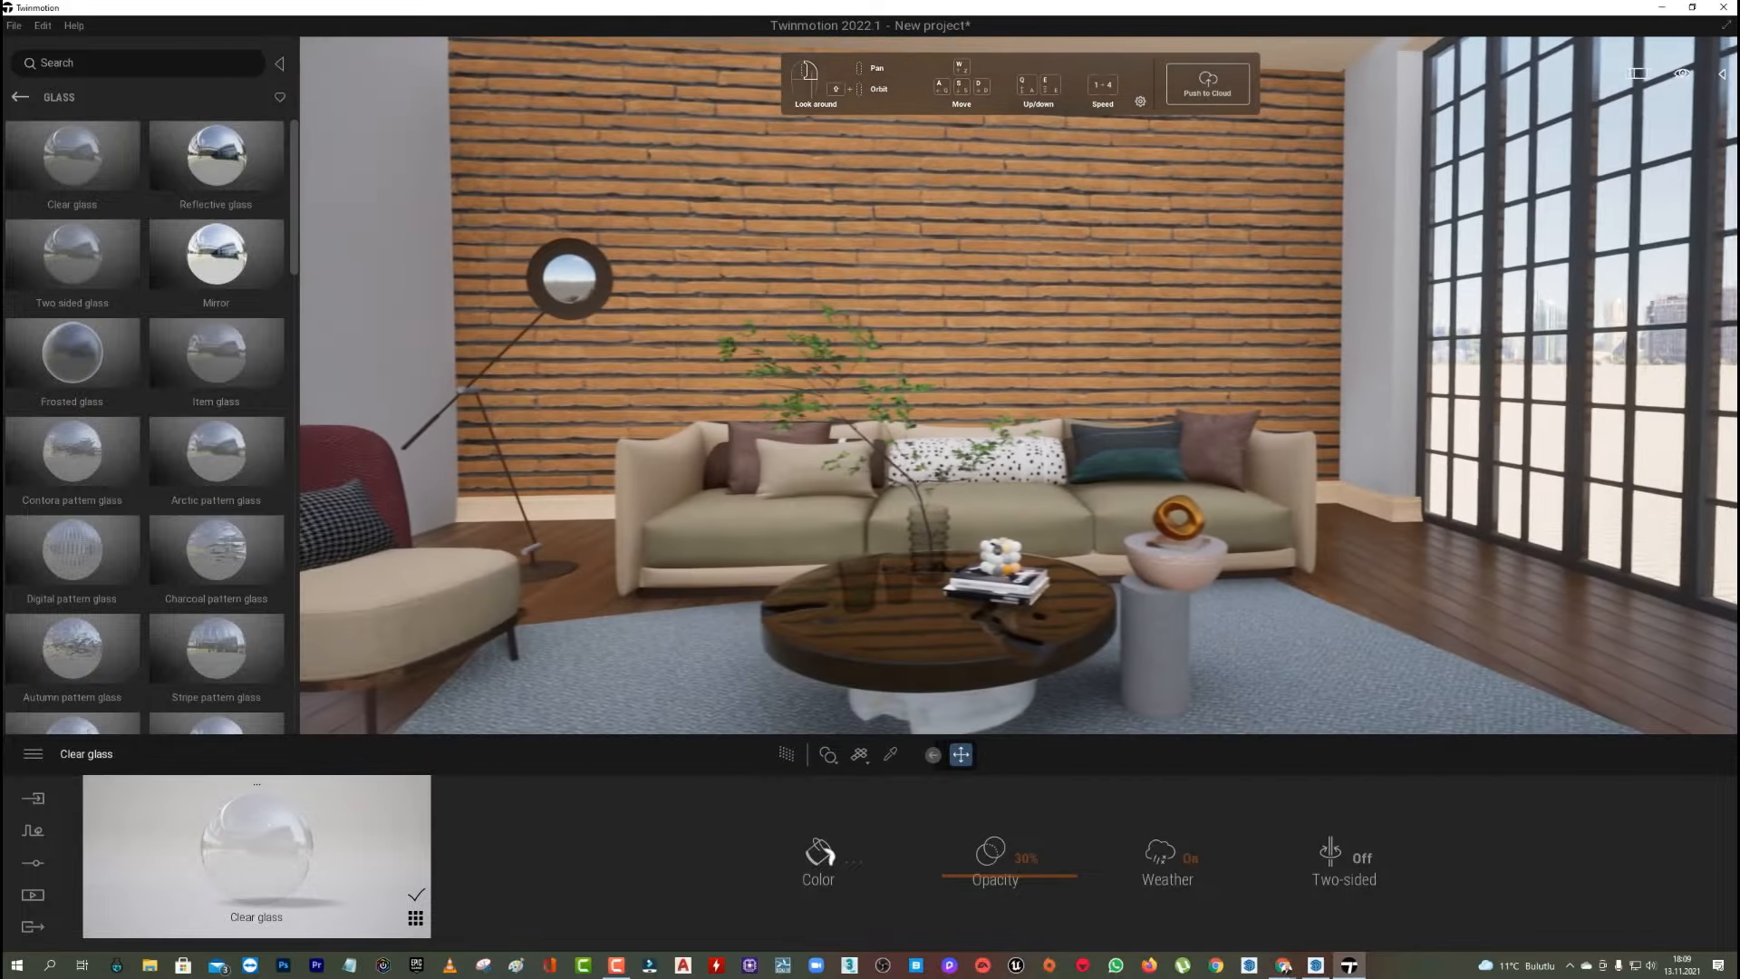
key(s)
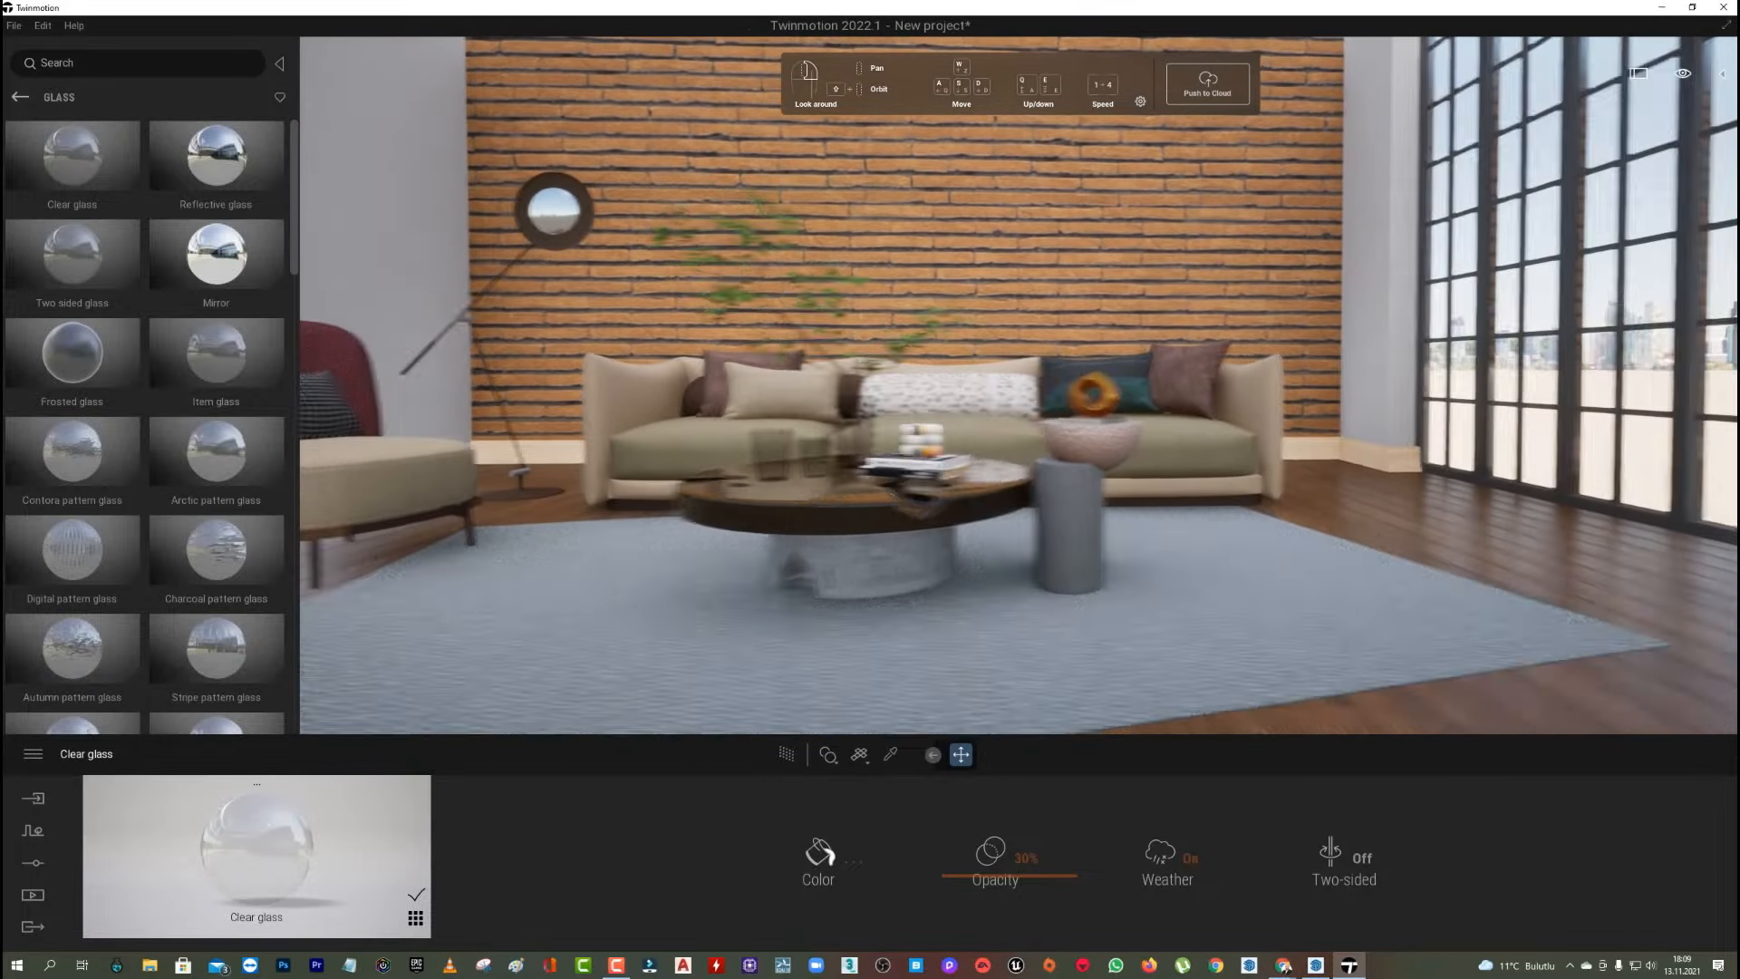
key(a)
key(w)
key(w)
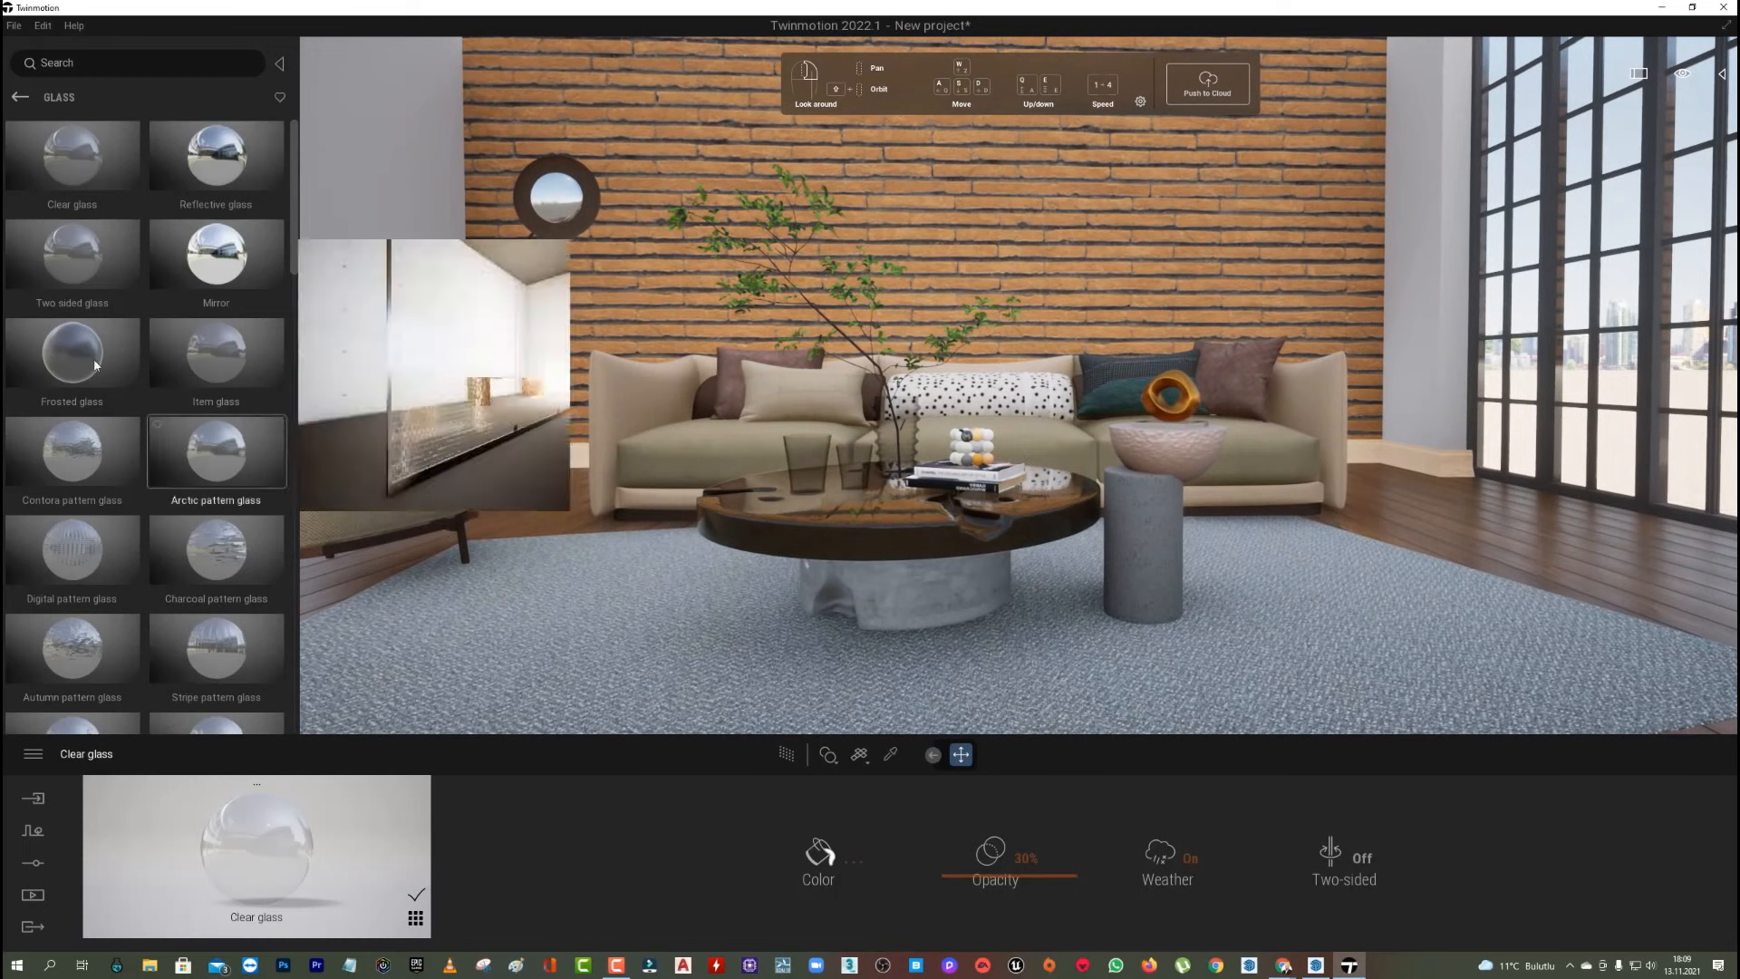
Enable the skydome in the scene's lighting settings.
click(18, 97)
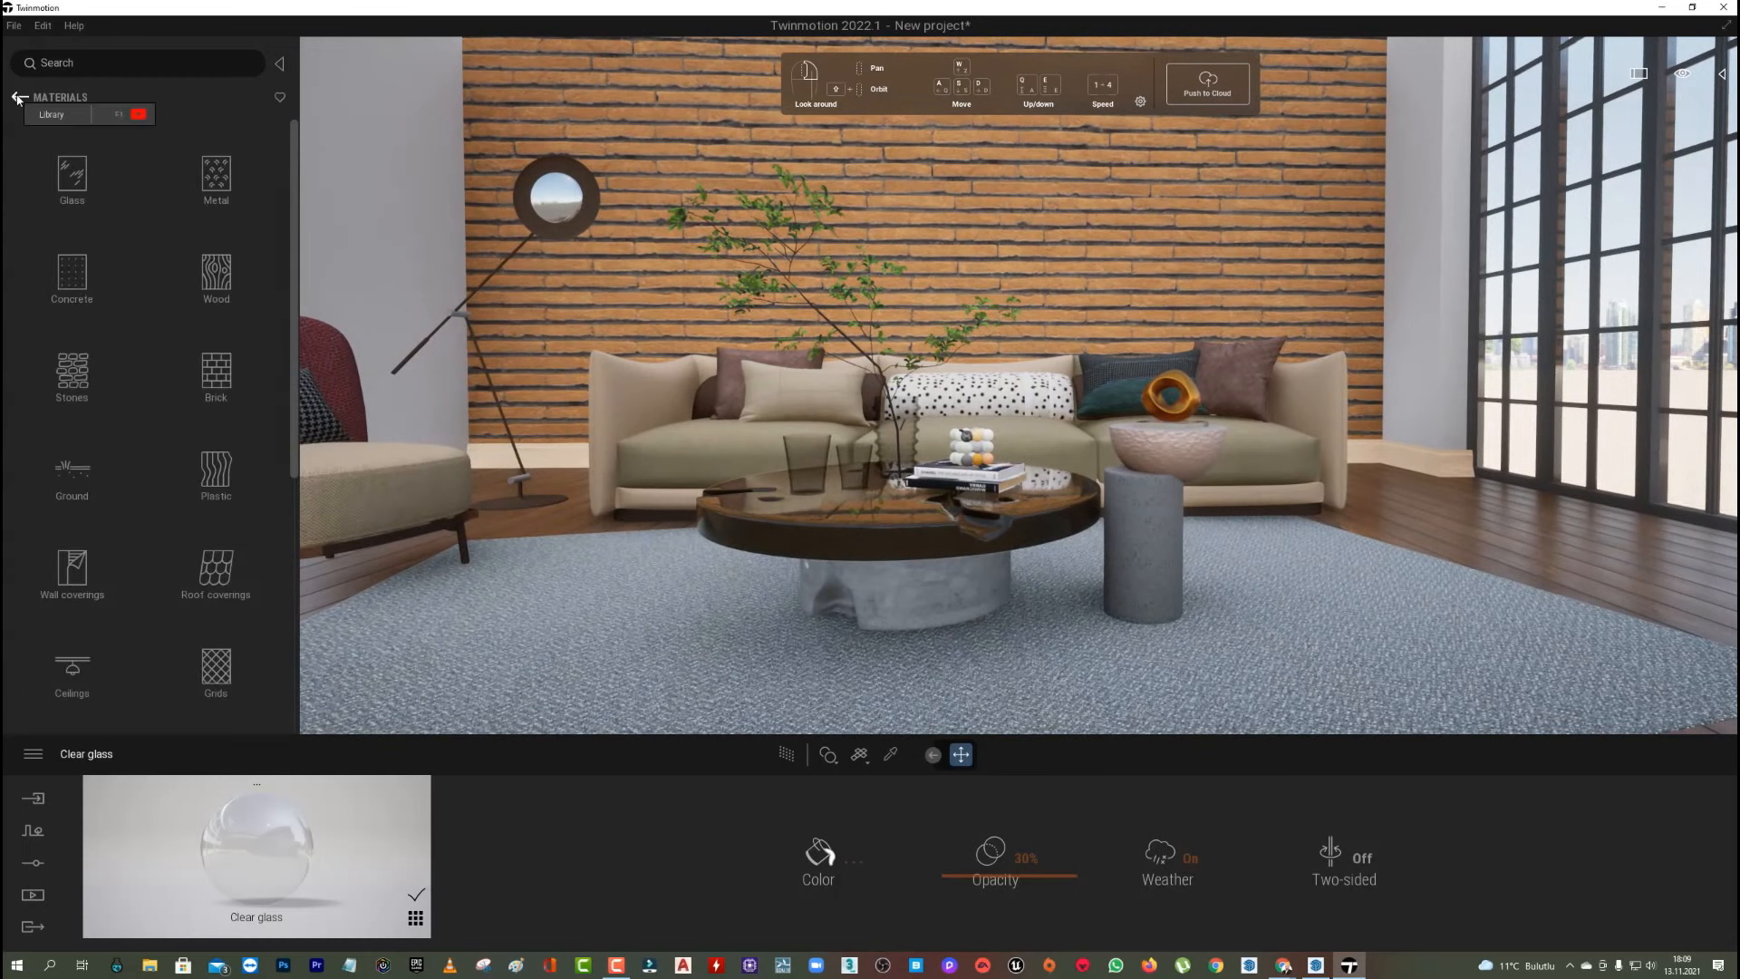
click(18, 97)
click(33, 829)
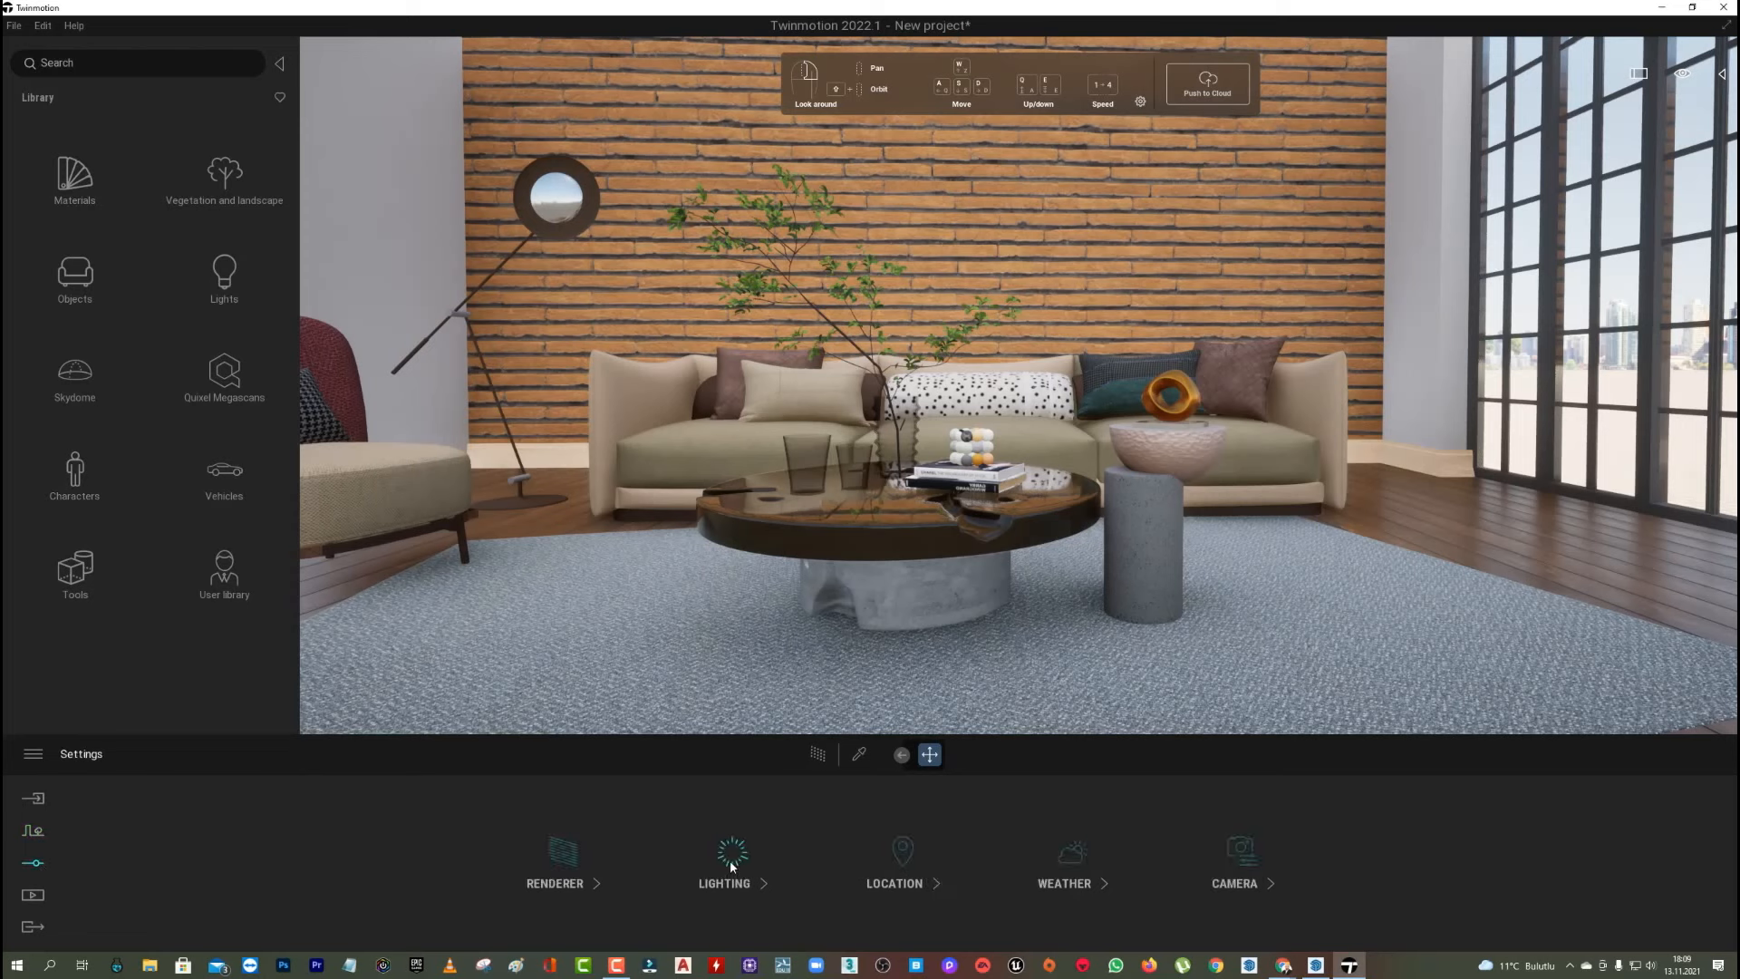
click(730, 856)
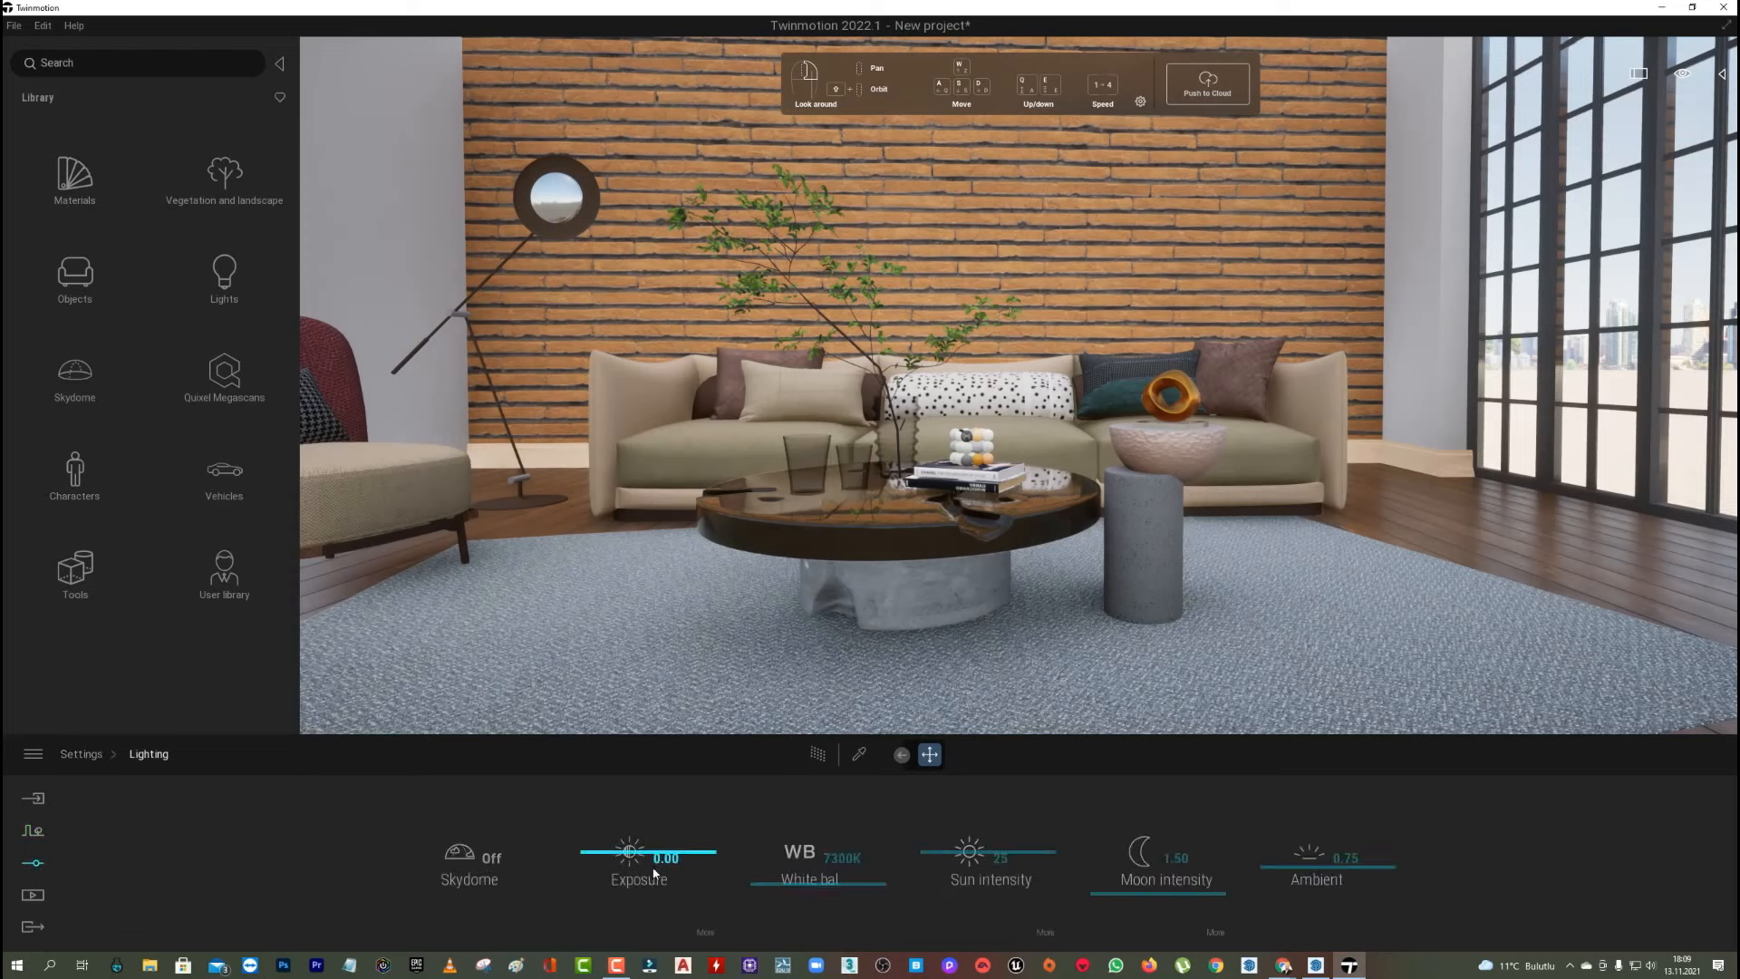
click(490, 859)
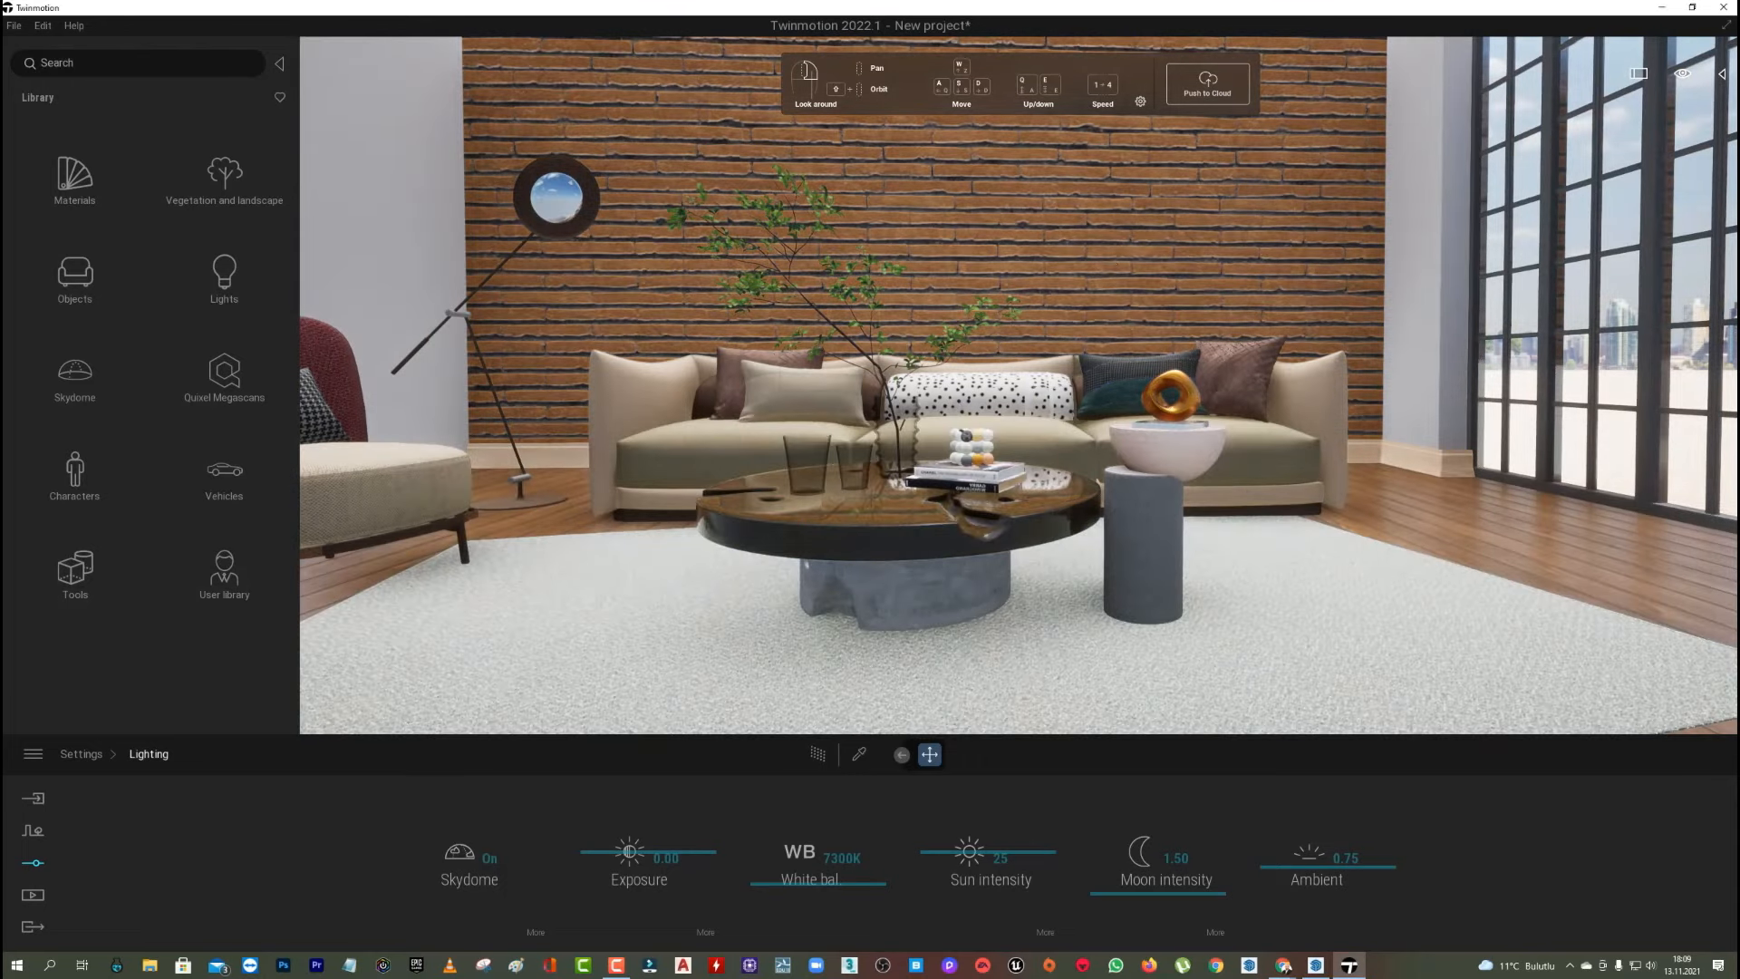
Apply the MoAf Clear 02 skydome from the clear morning and afternoon skies to the scene.
right_drag(1019, 385, 1359, 358)
key(w)
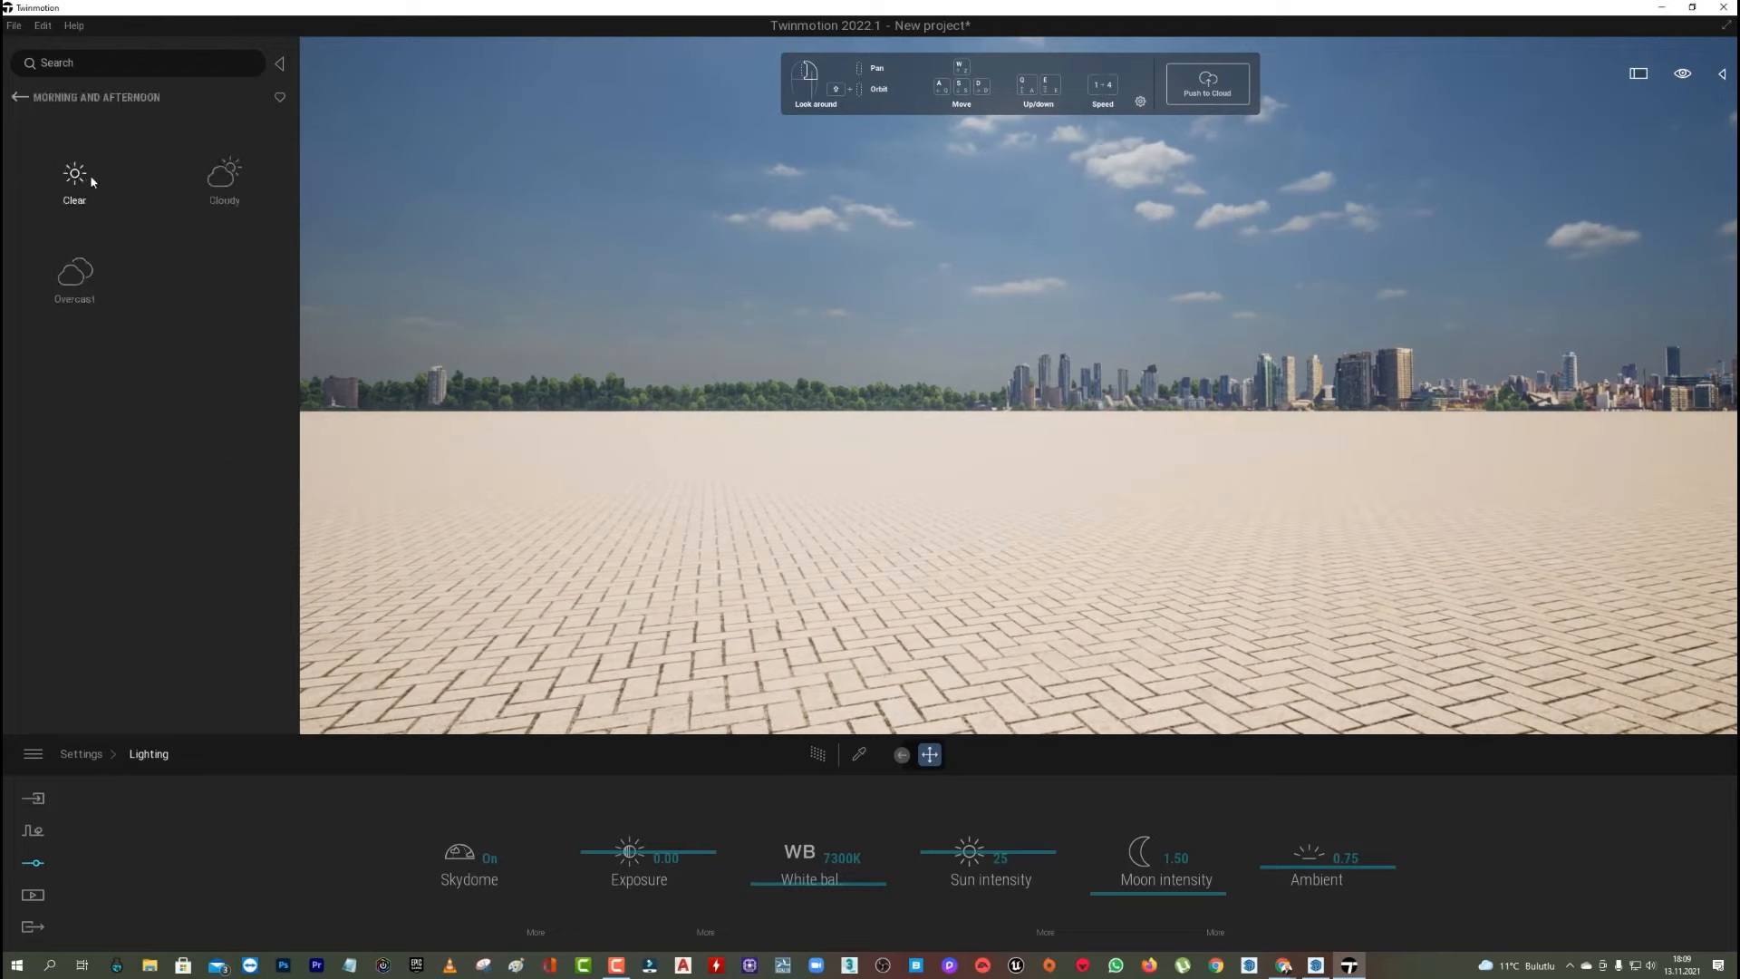
click(91, 181)
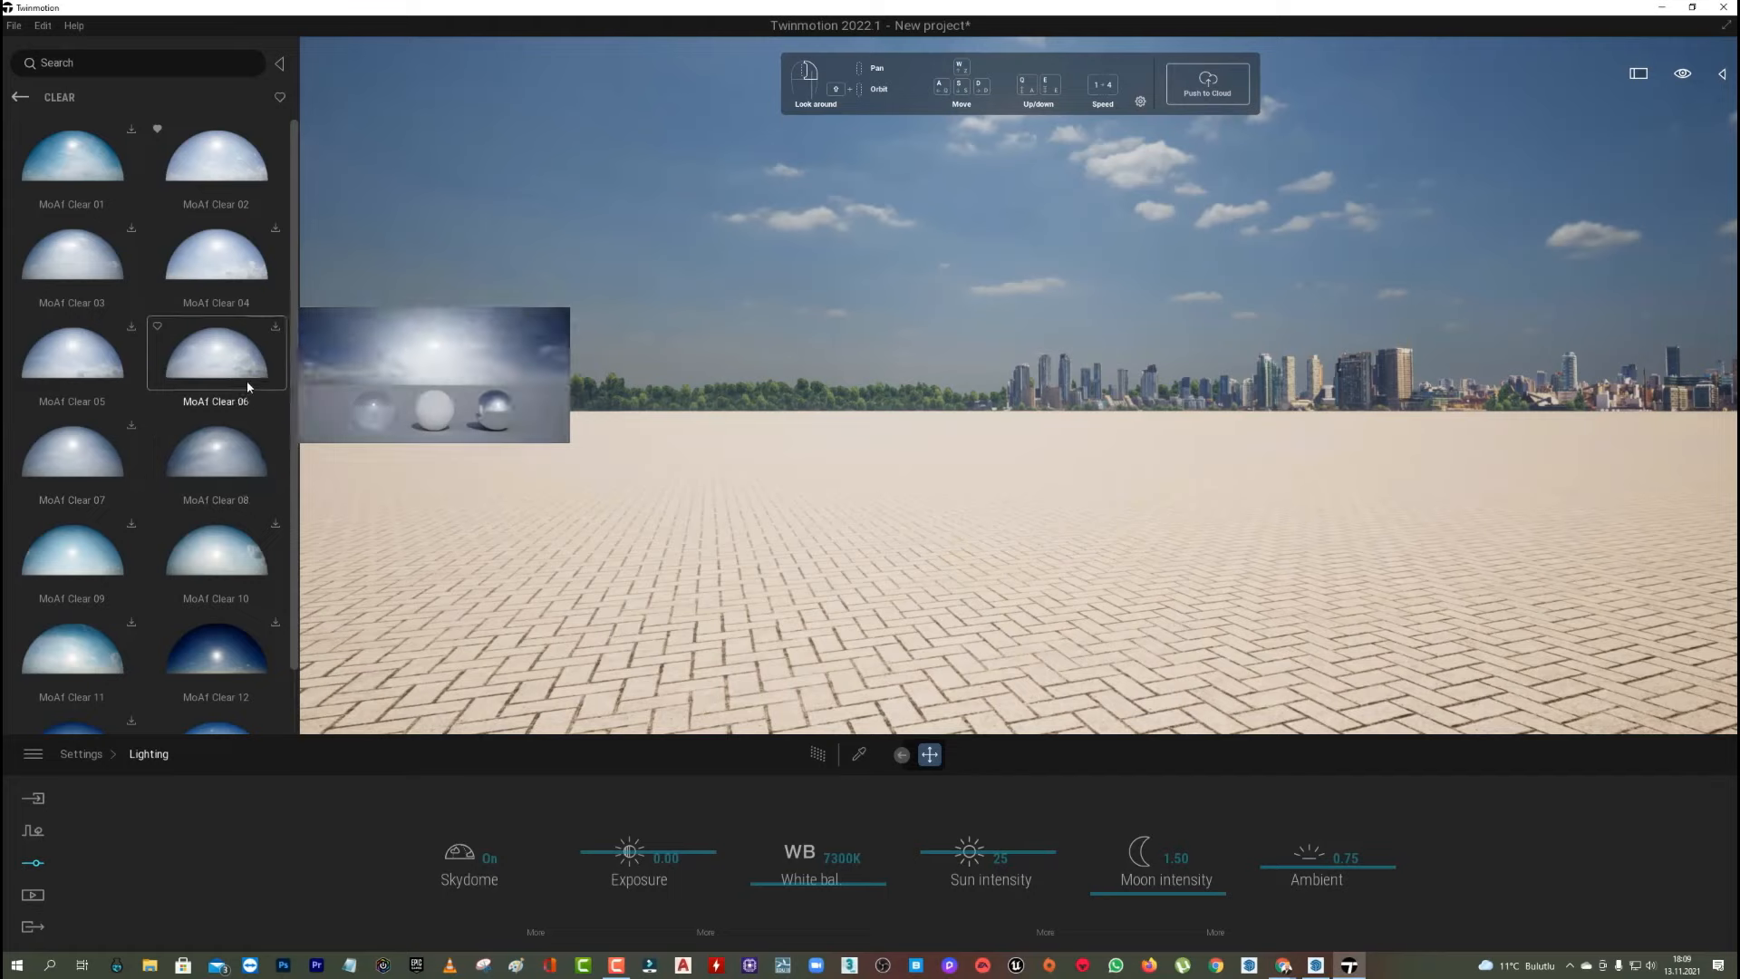
scroll(233, 494, down, 1)
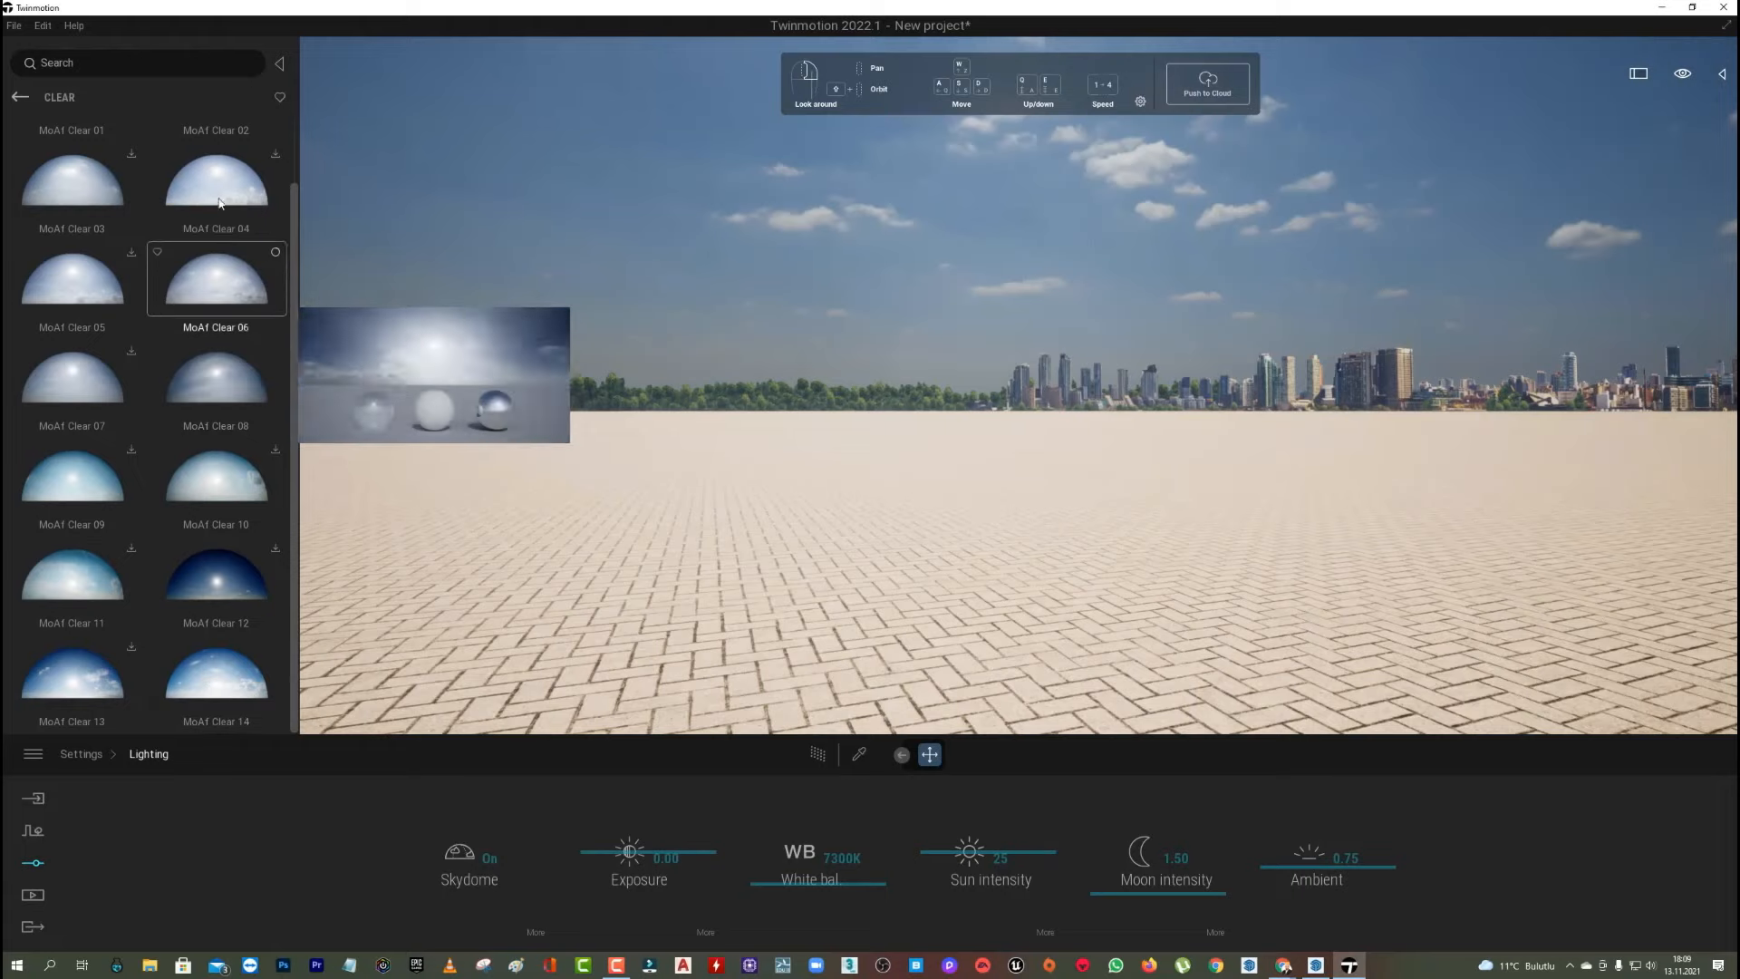
scroll(217, 192, up, 1)
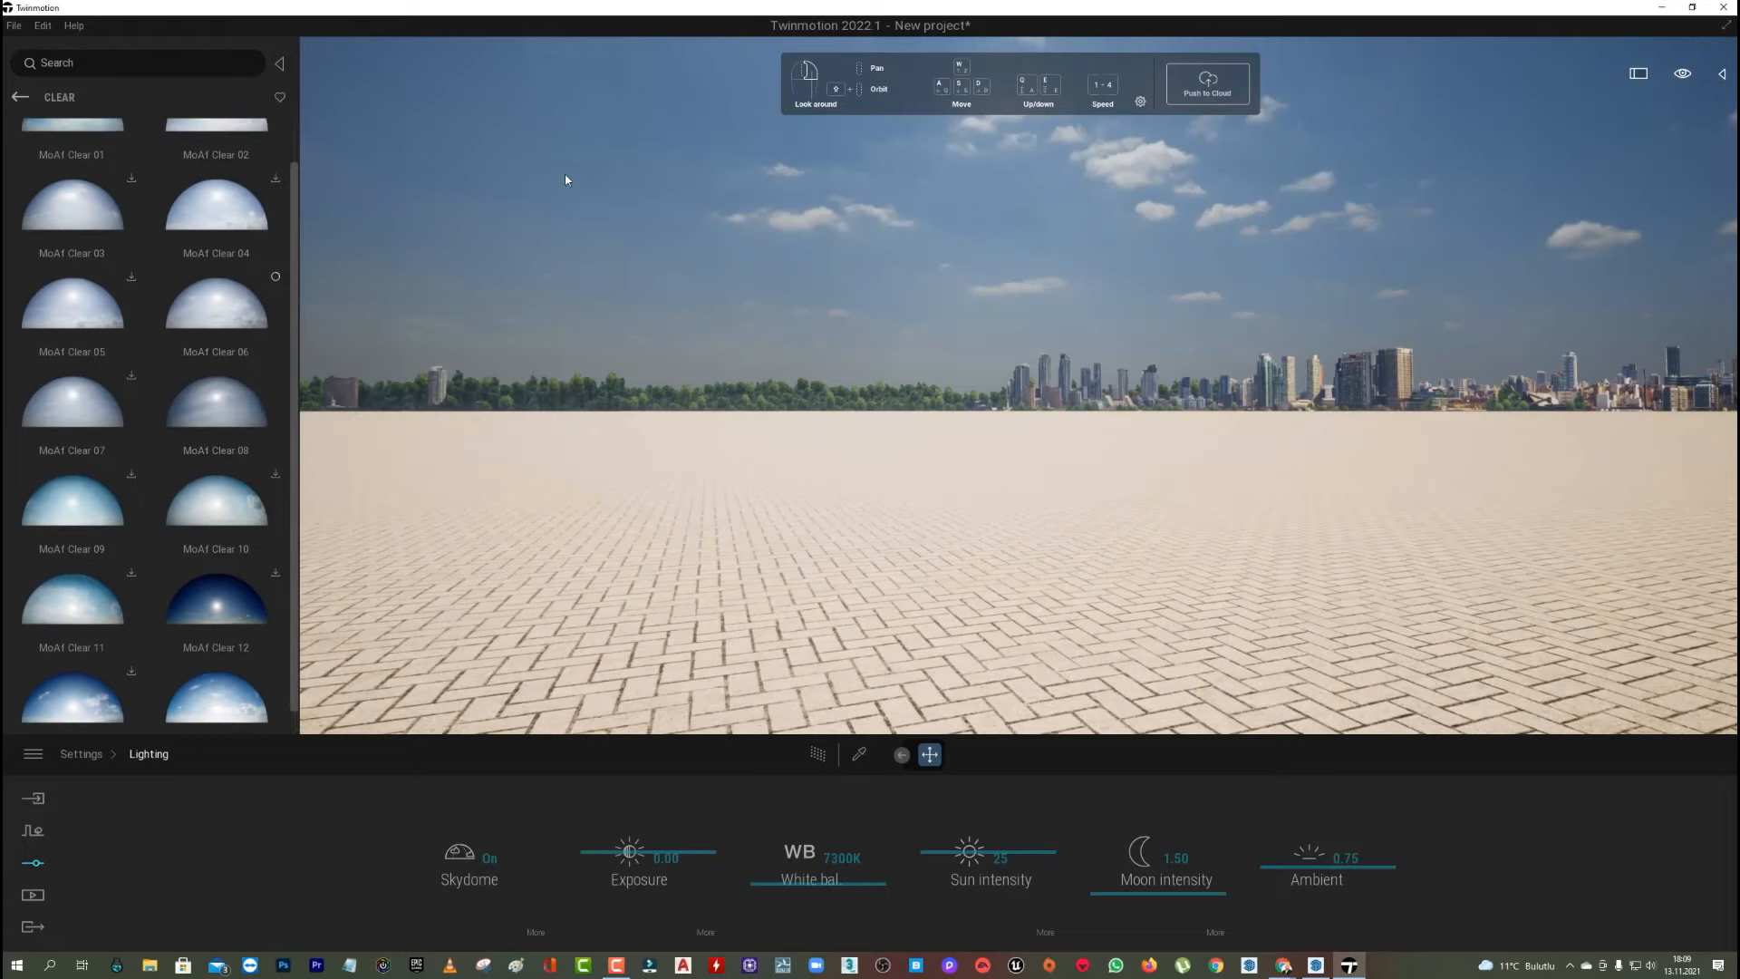
scroll(260, 219, up, 1)
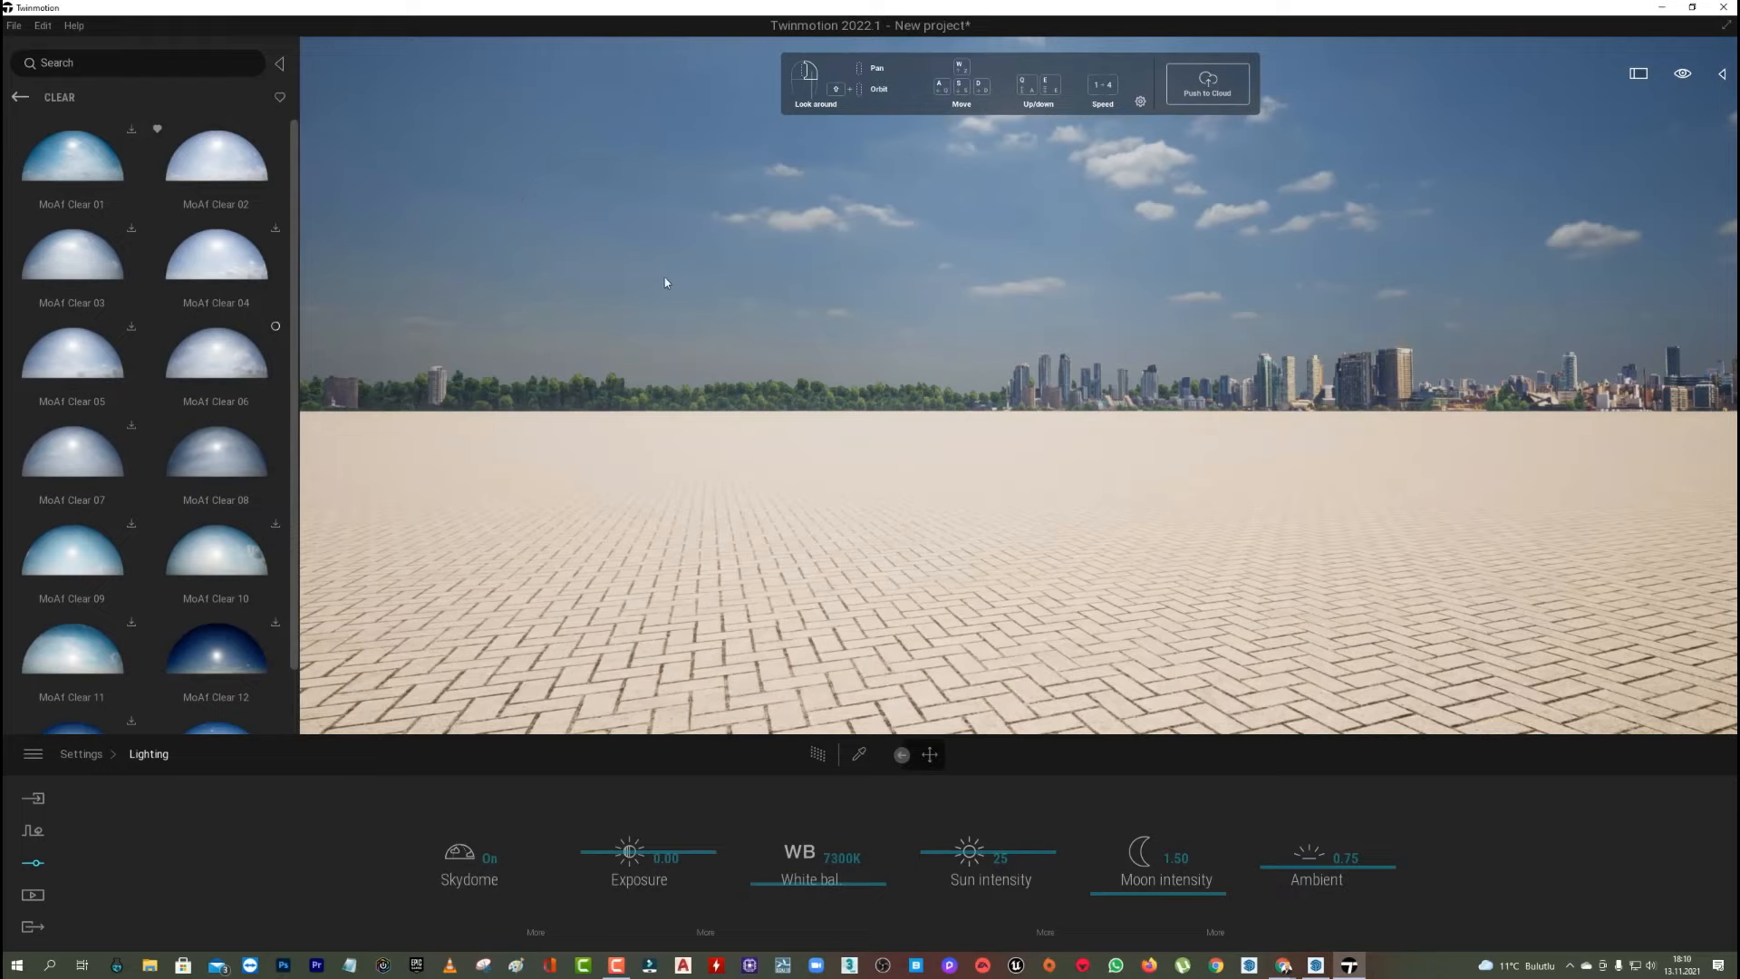
drag(759, 312, 767, 316)
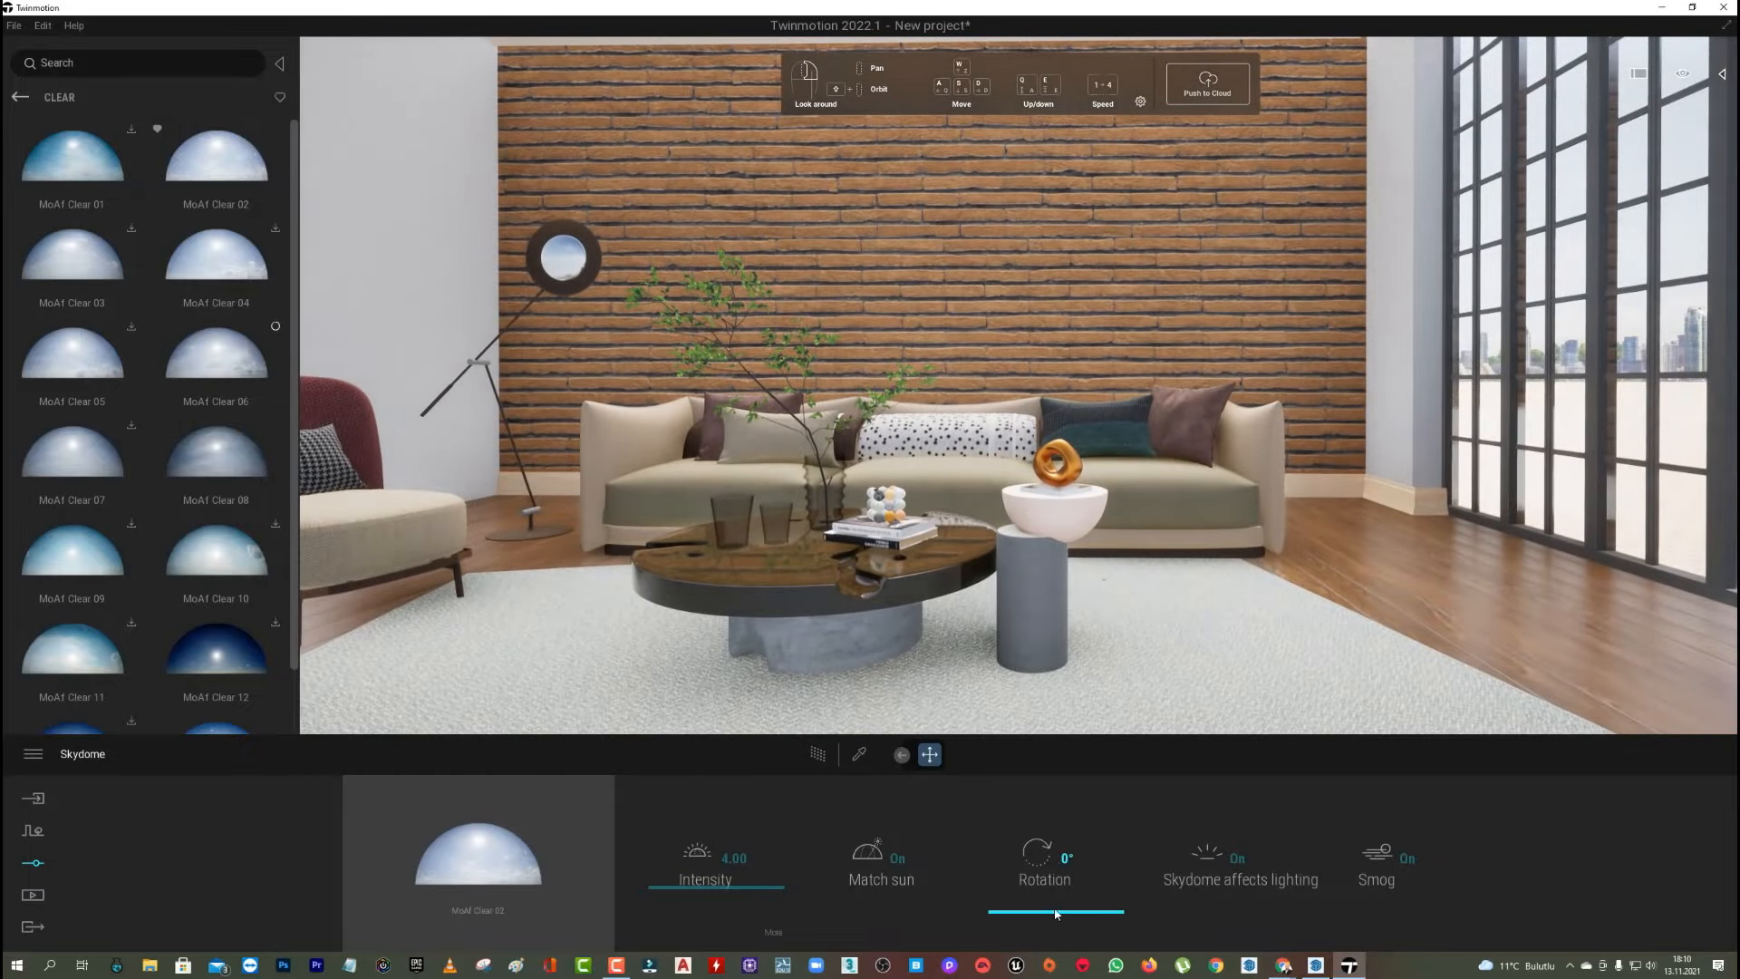
Set the skydome rotation to 252° so that sunlight falls through the grid window onto the floor.
drag(1056, 913, 1061, 824)
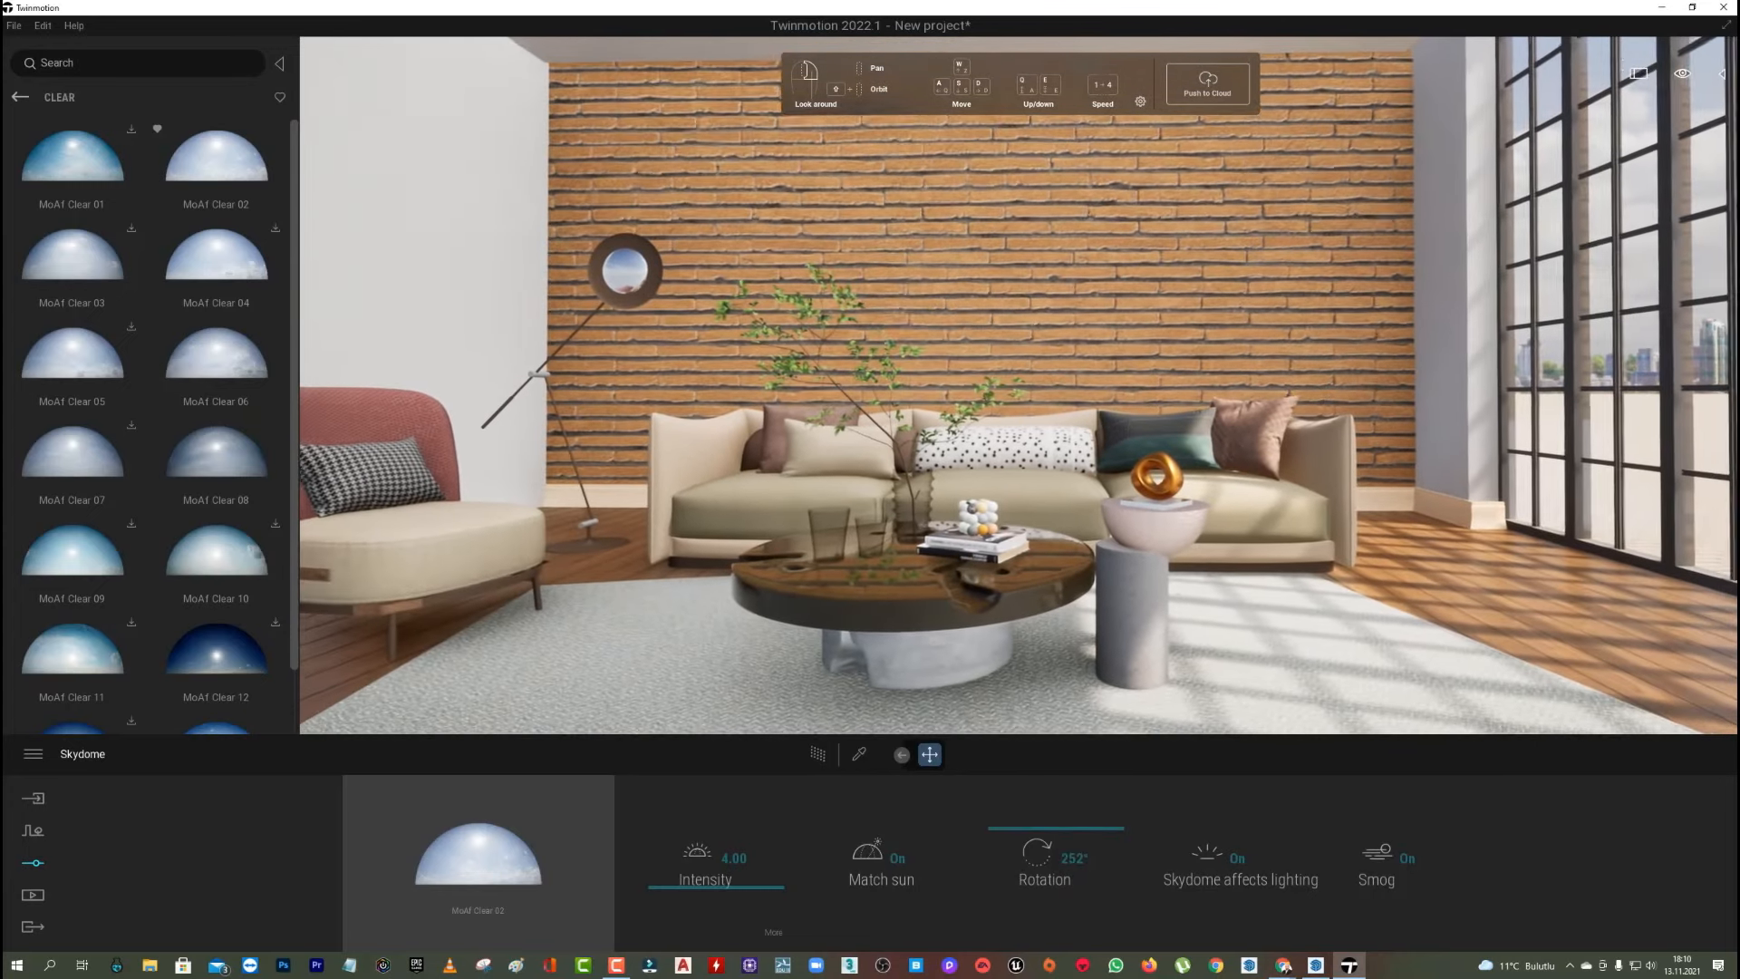
mouse_move(1120, 671)
middle_down()
mouse_move(1122, 598)
mouse_move(1128, 672)
middle_up()
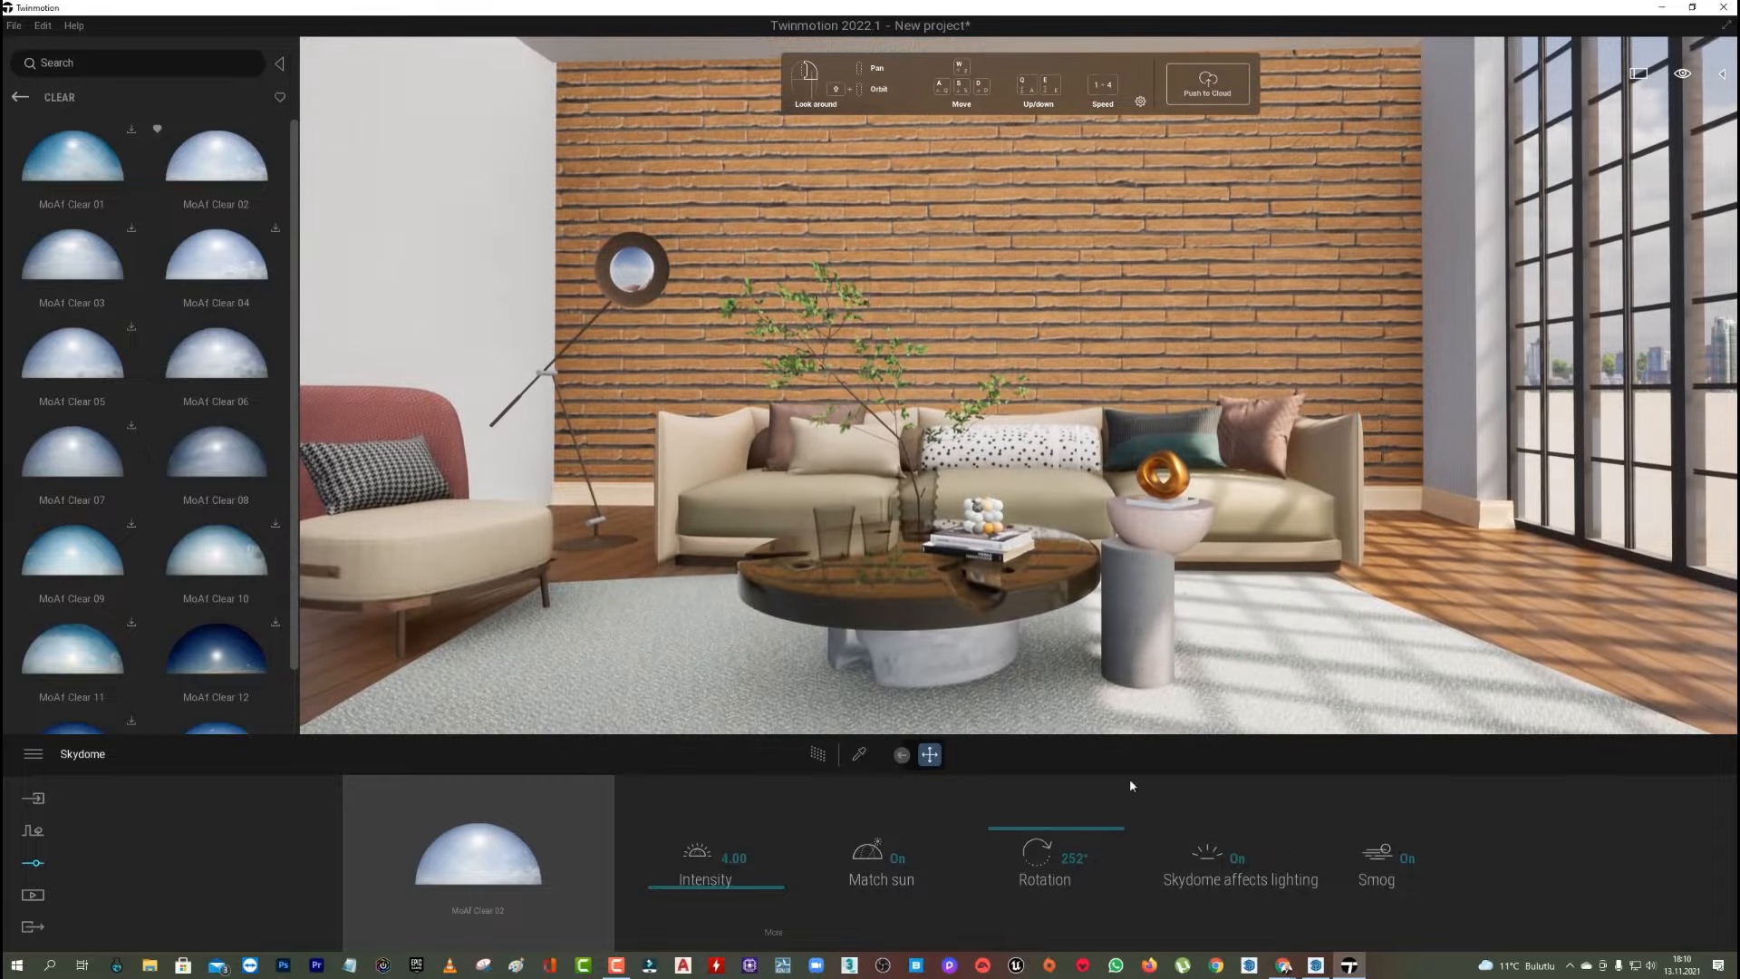
Switch on the Path Tracer and set its quality to Low.
click(821, 756)
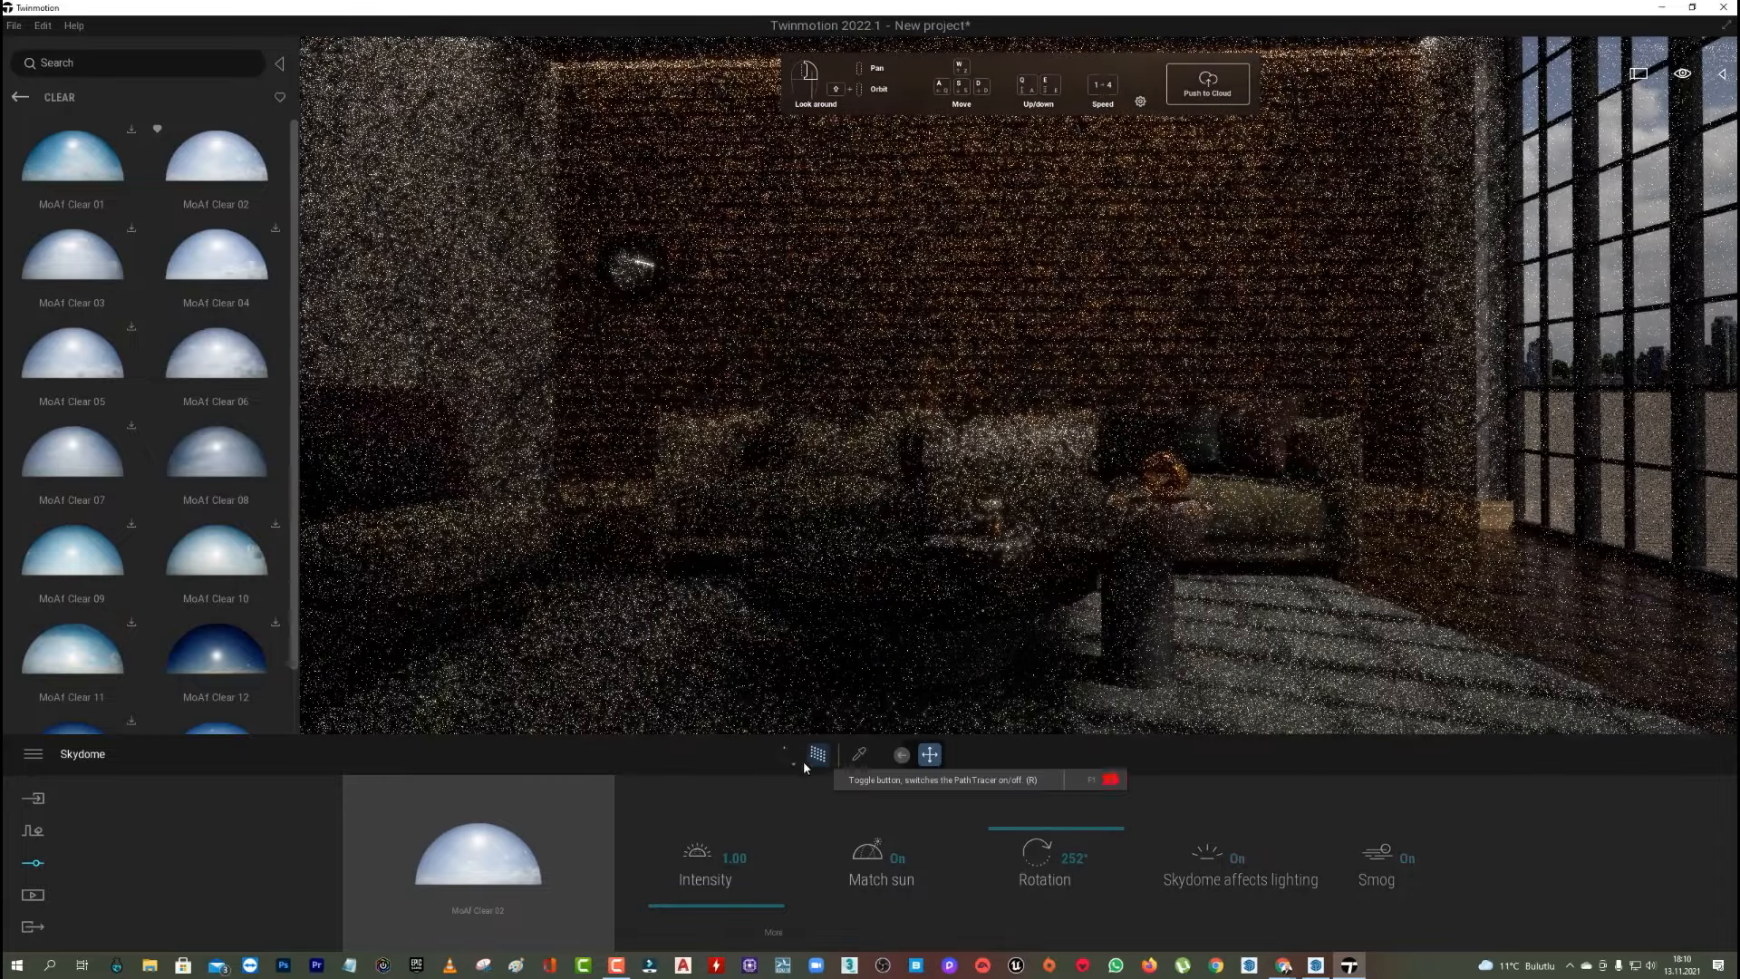
click(785, 759)
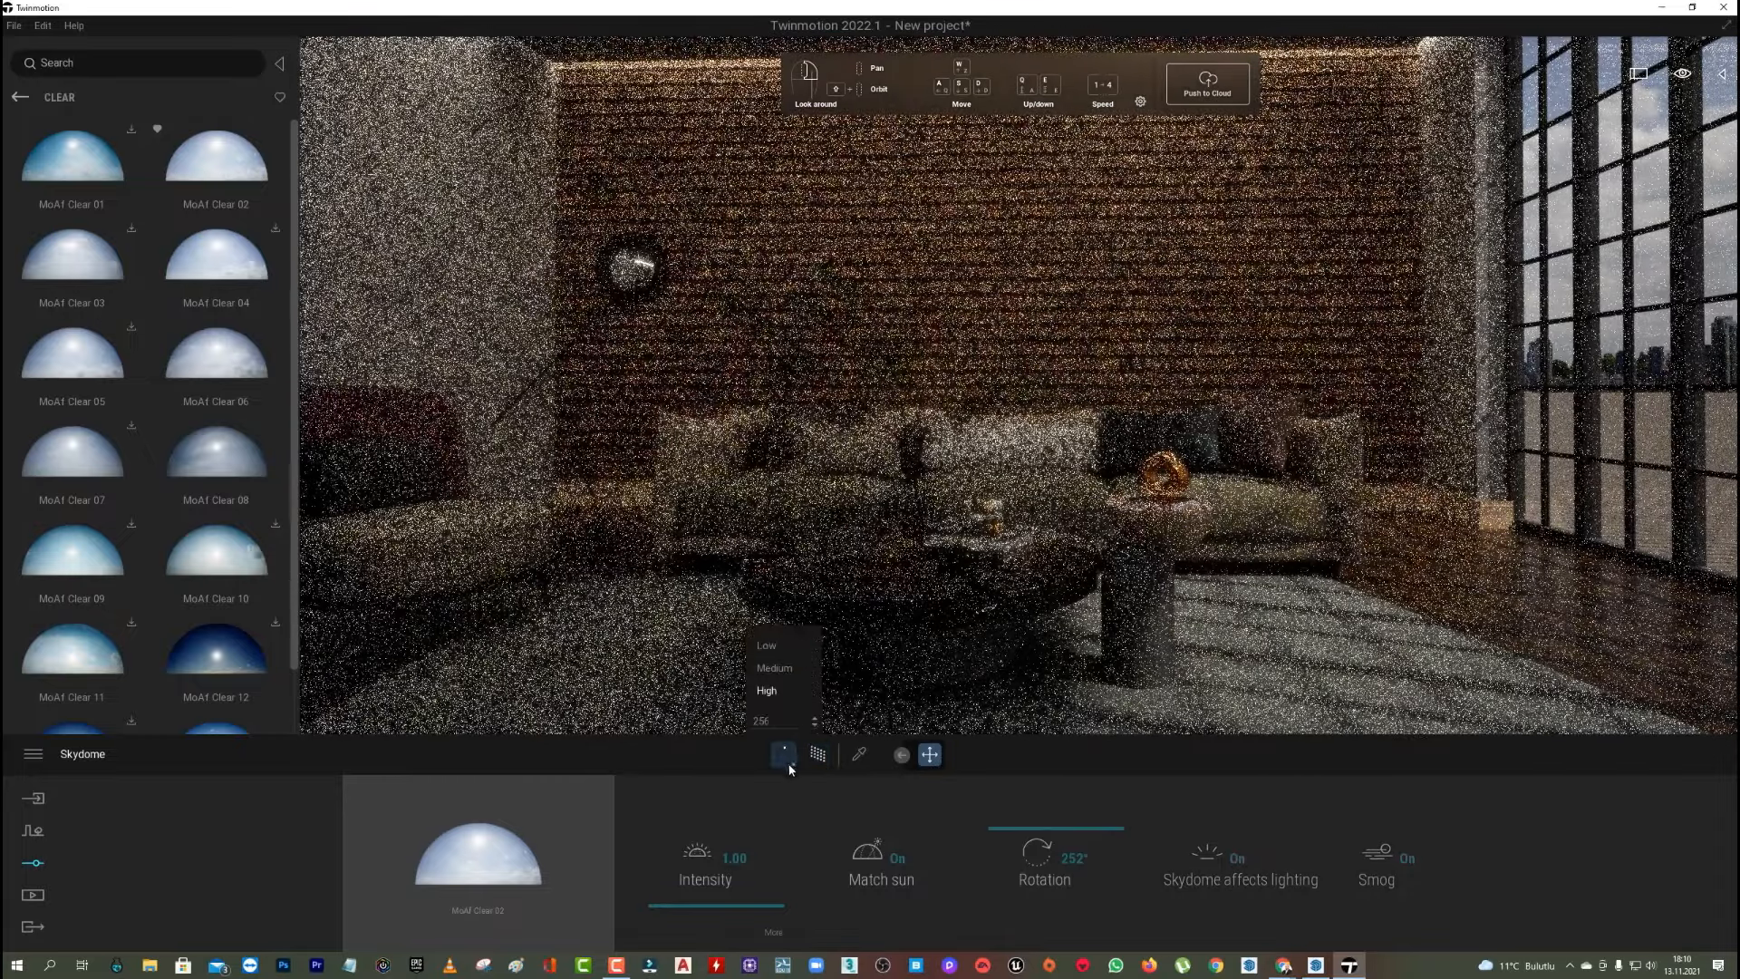
click(778, 646)
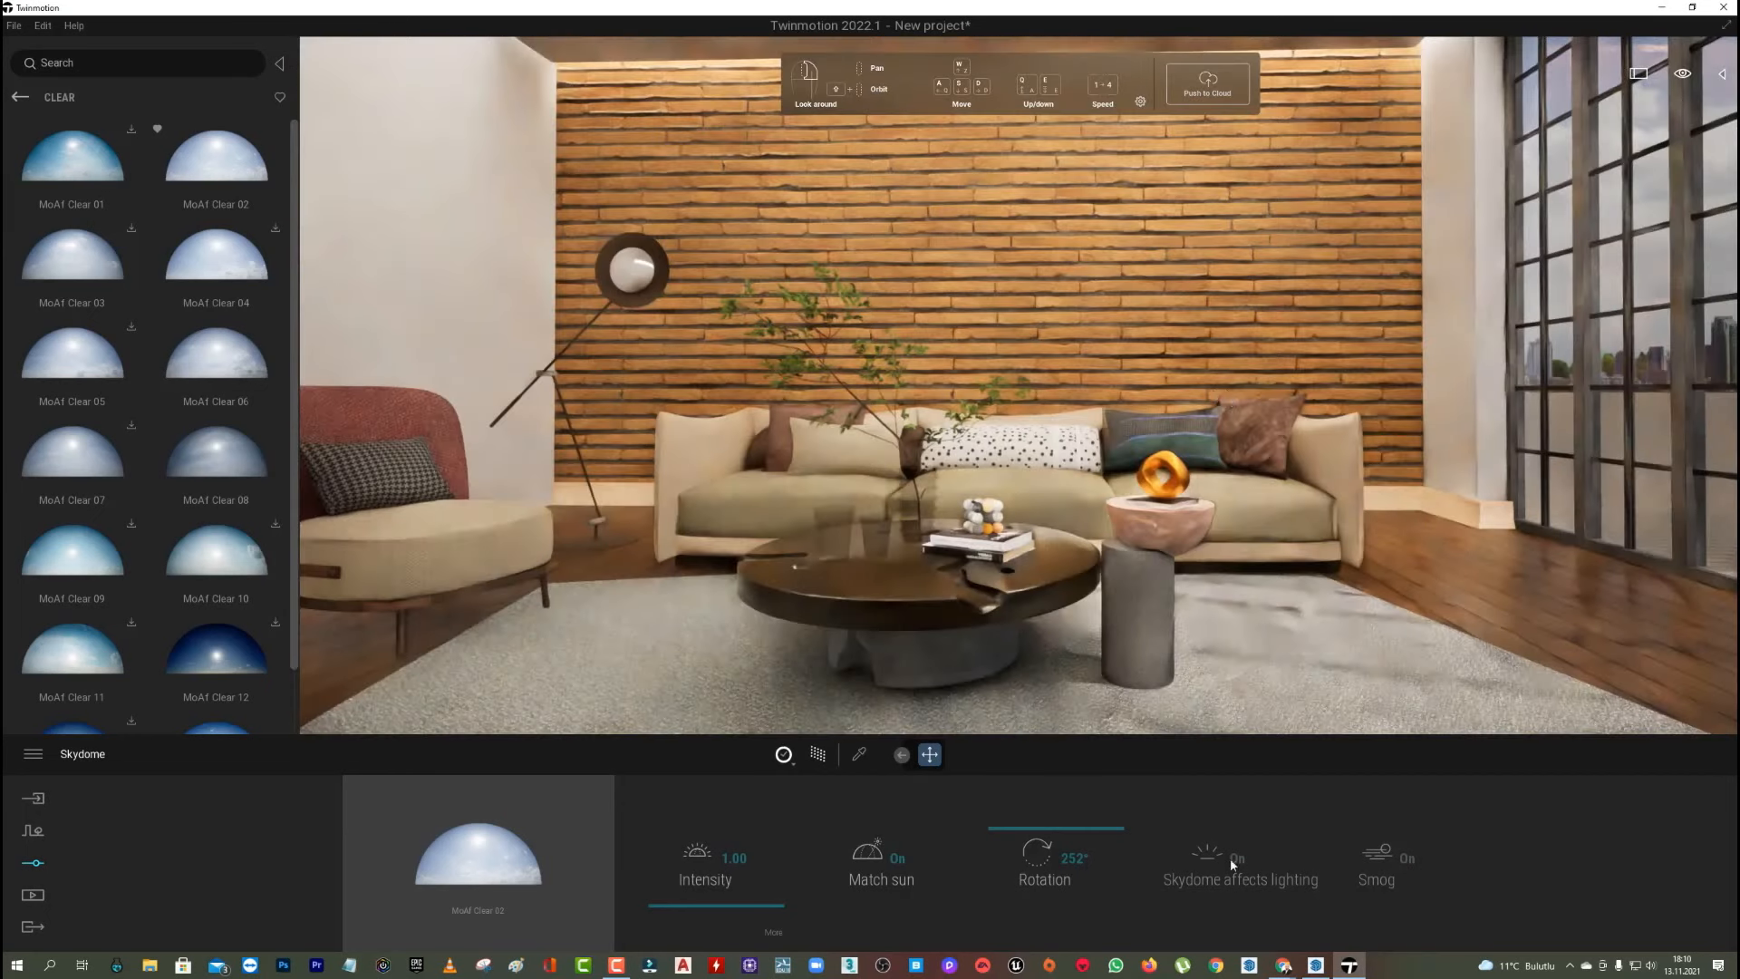
Set the skydome intensity to 11.59.
drag(736, 909, 1183, 355)
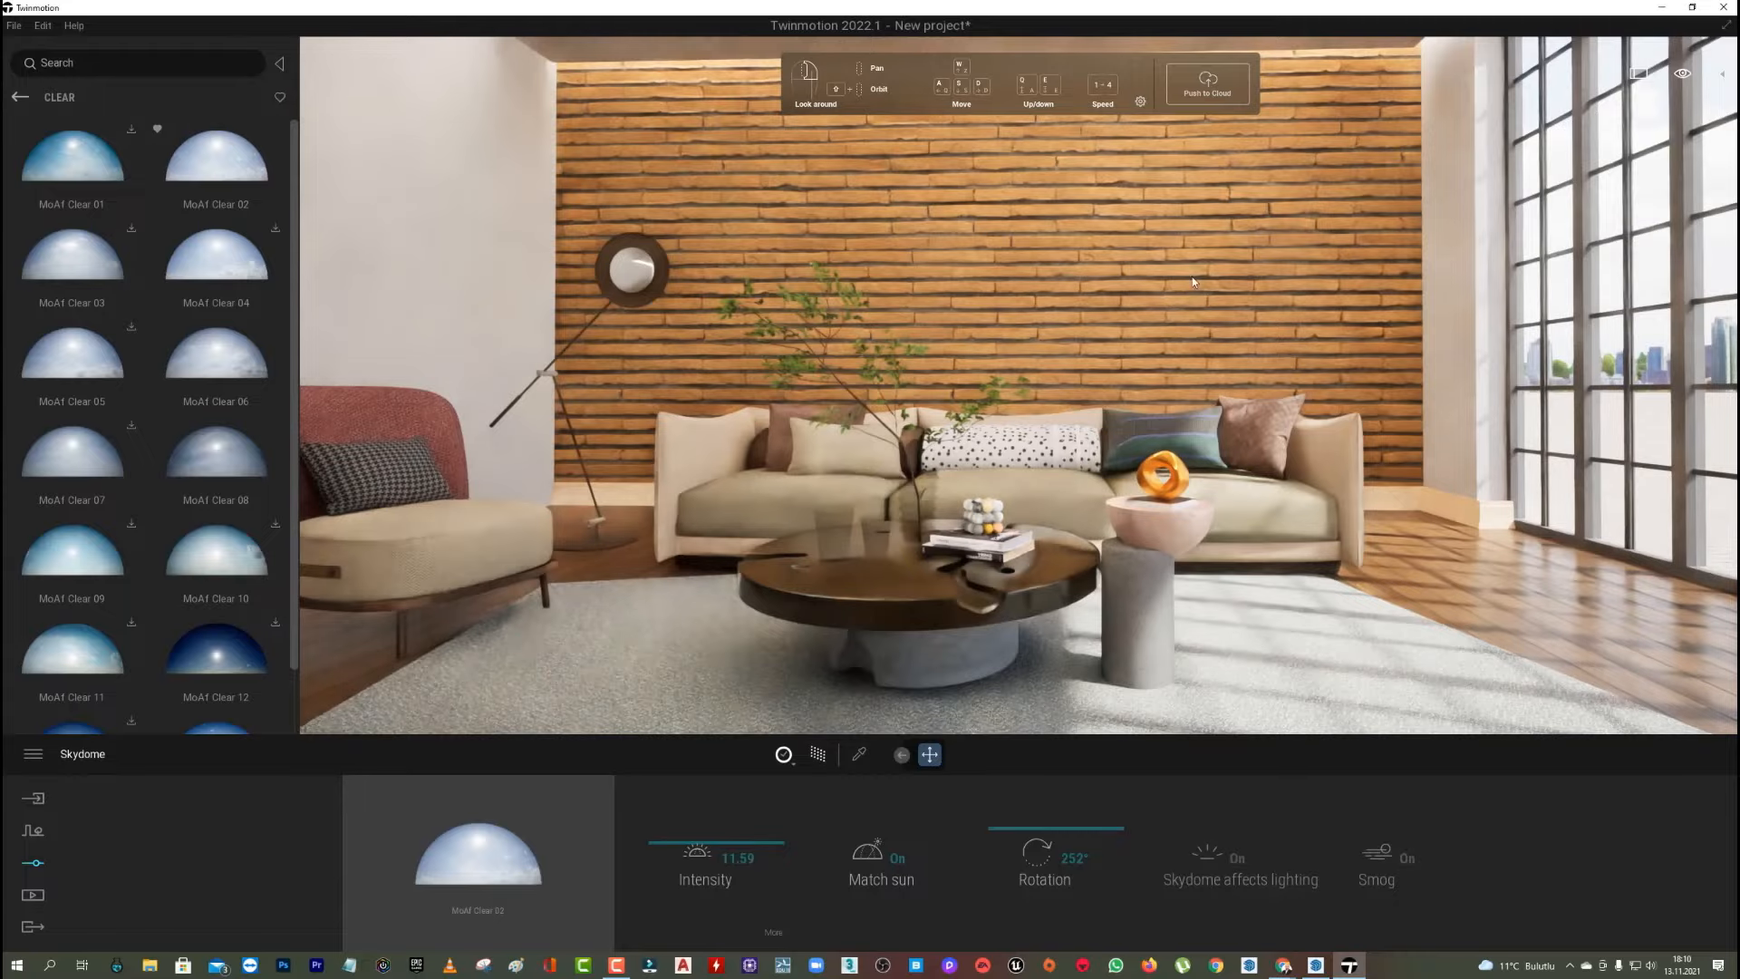
key(a)
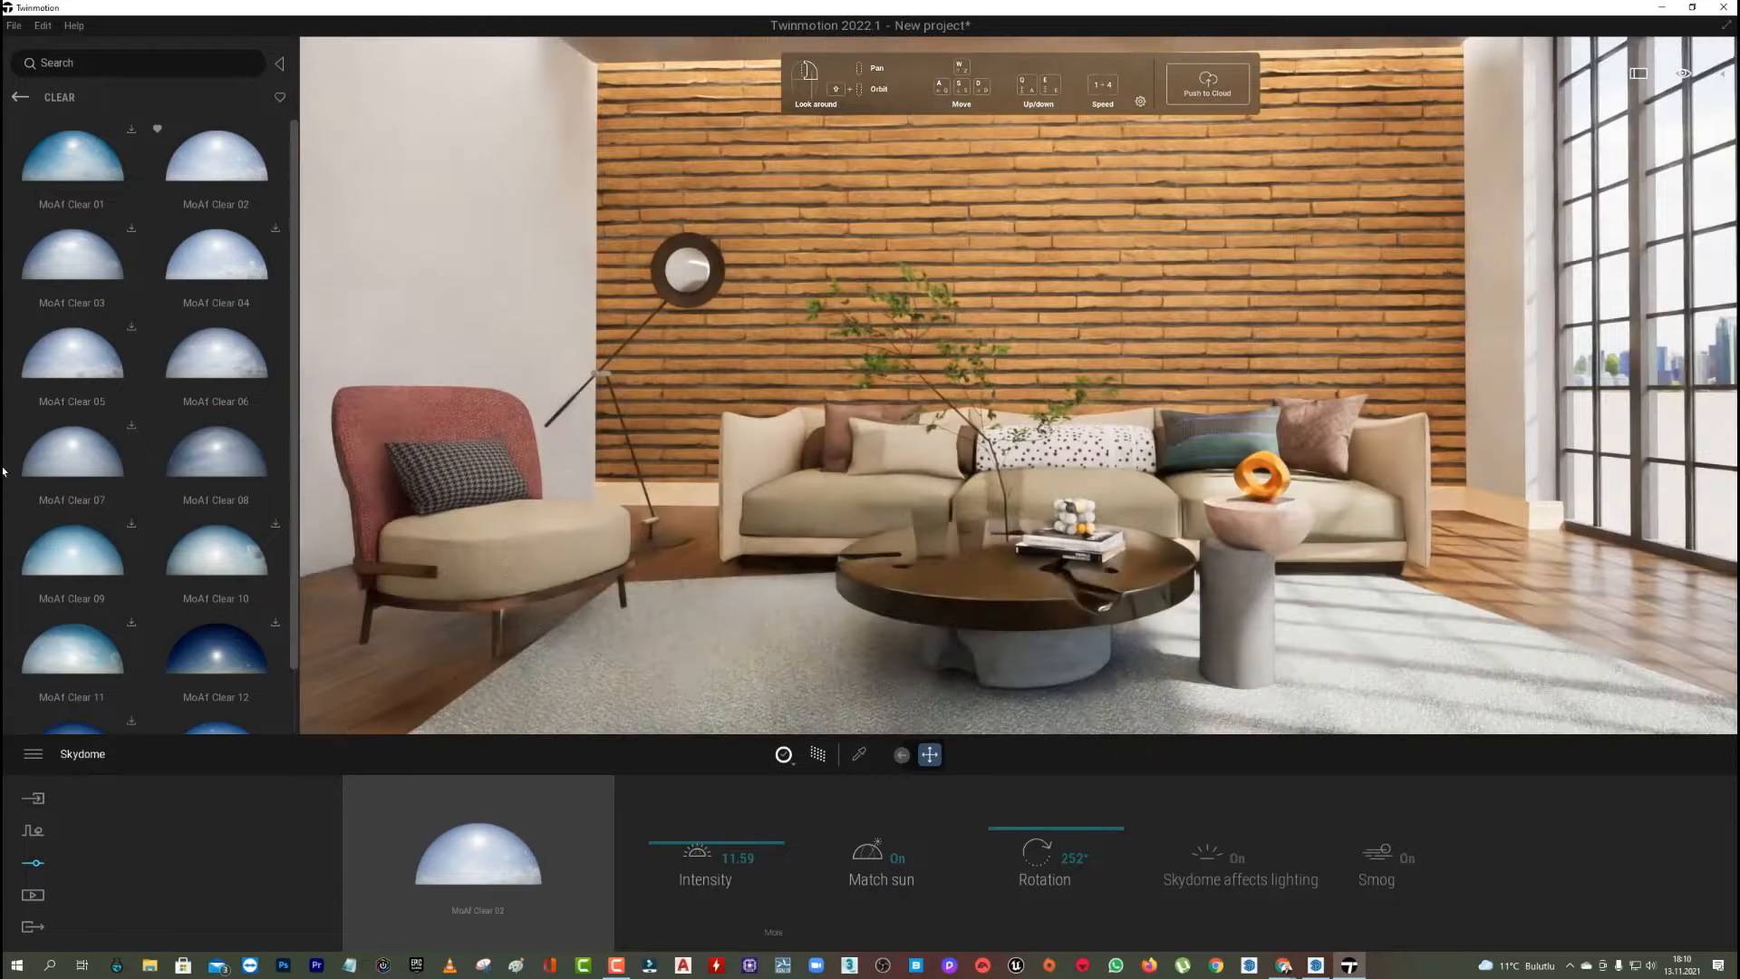
Apply the Roughcast coating 02 wall covering to the plain side walls next to the brick wall.
click(20, 97)
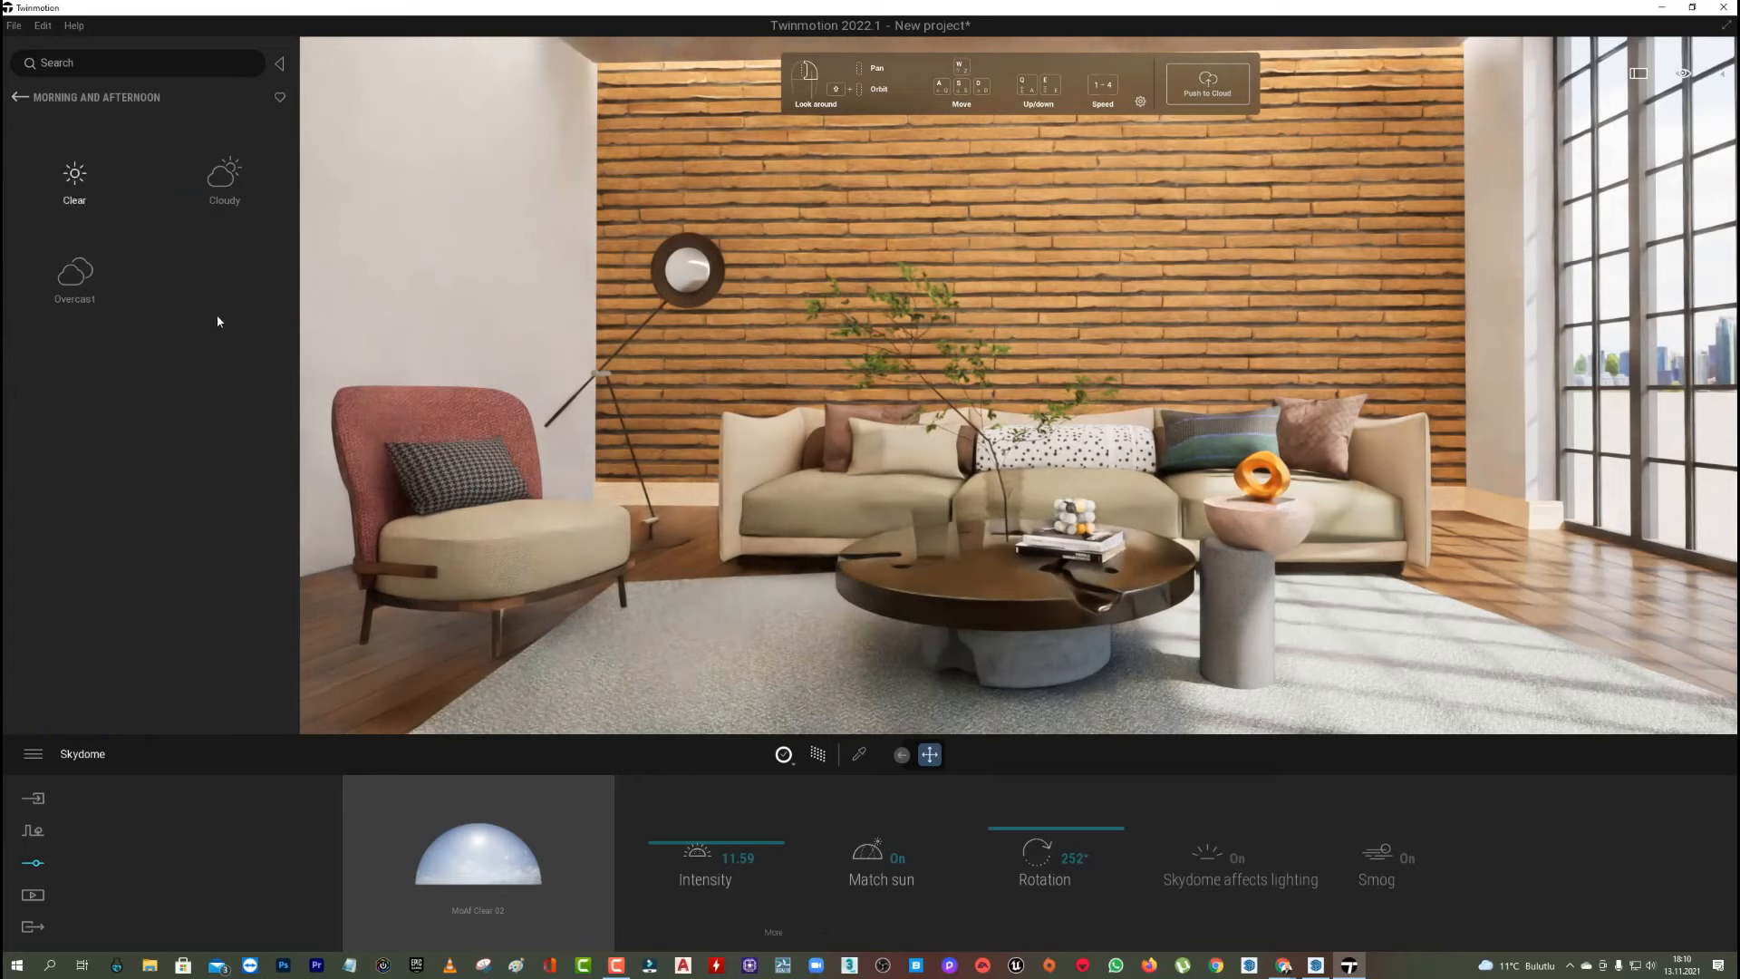
click(19, 98)
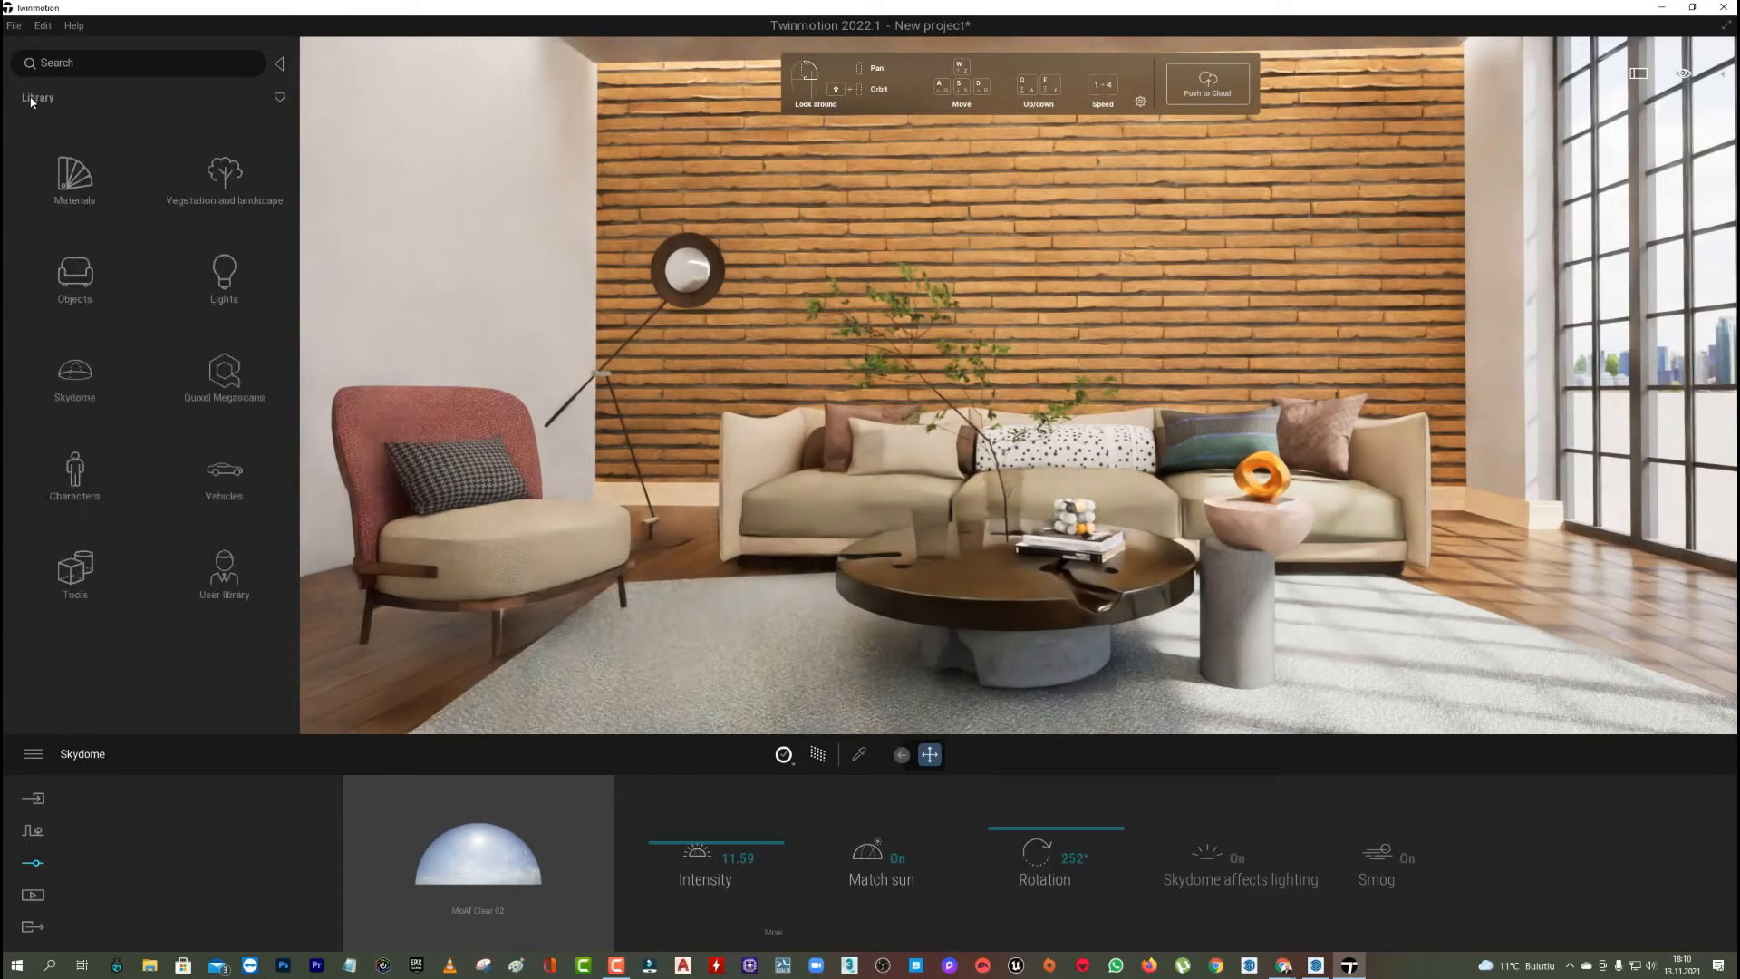
click(77, 170)
scroll(165, 458, down, 3)
click(109, 434)
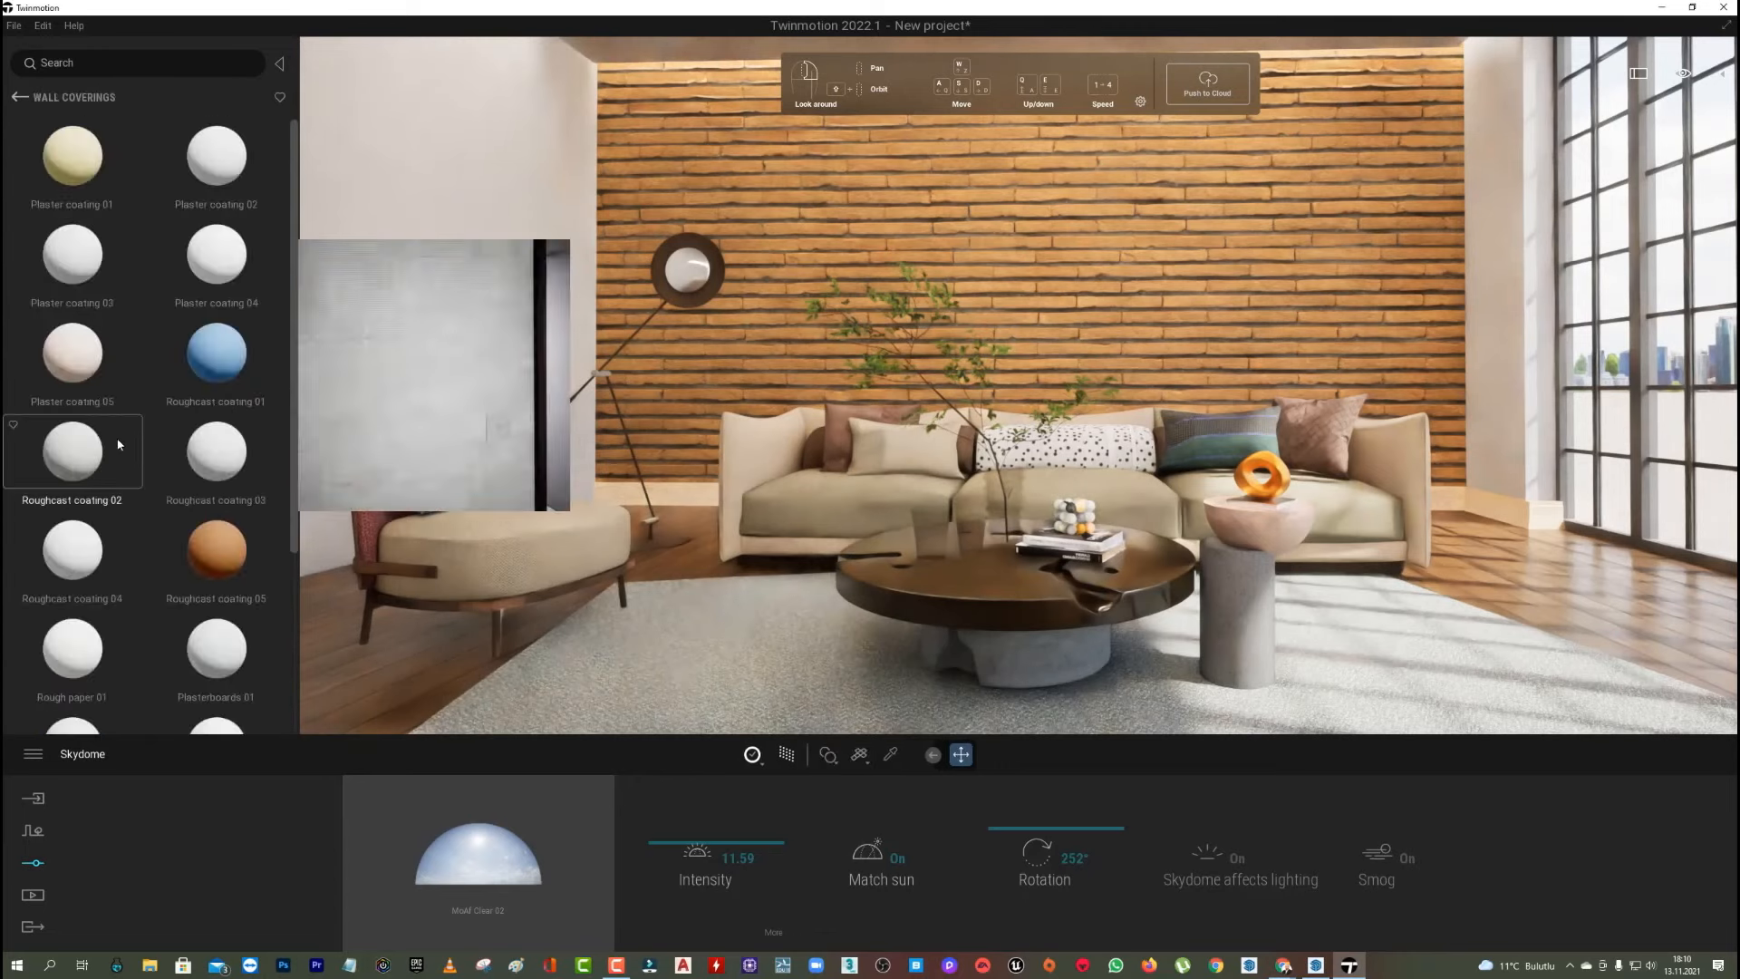
drag(118, 444, 654, 225)
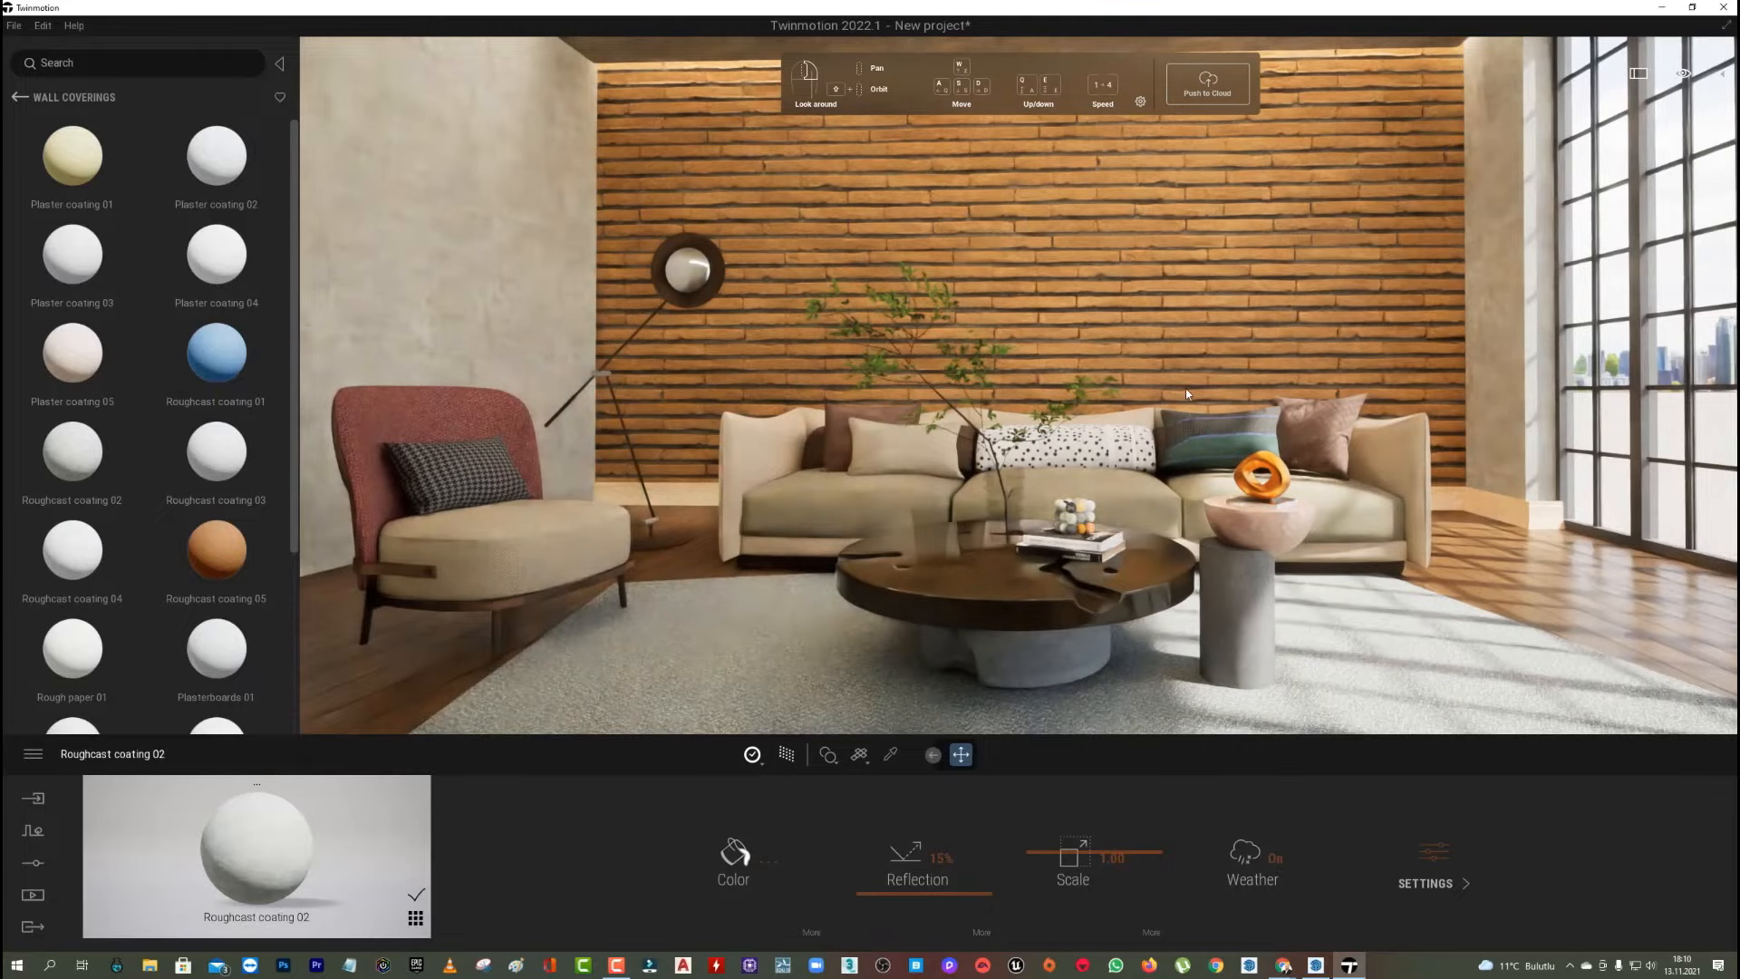
Switch off the Path Tracer.
right_drag(1195, 338, 1504, 344)
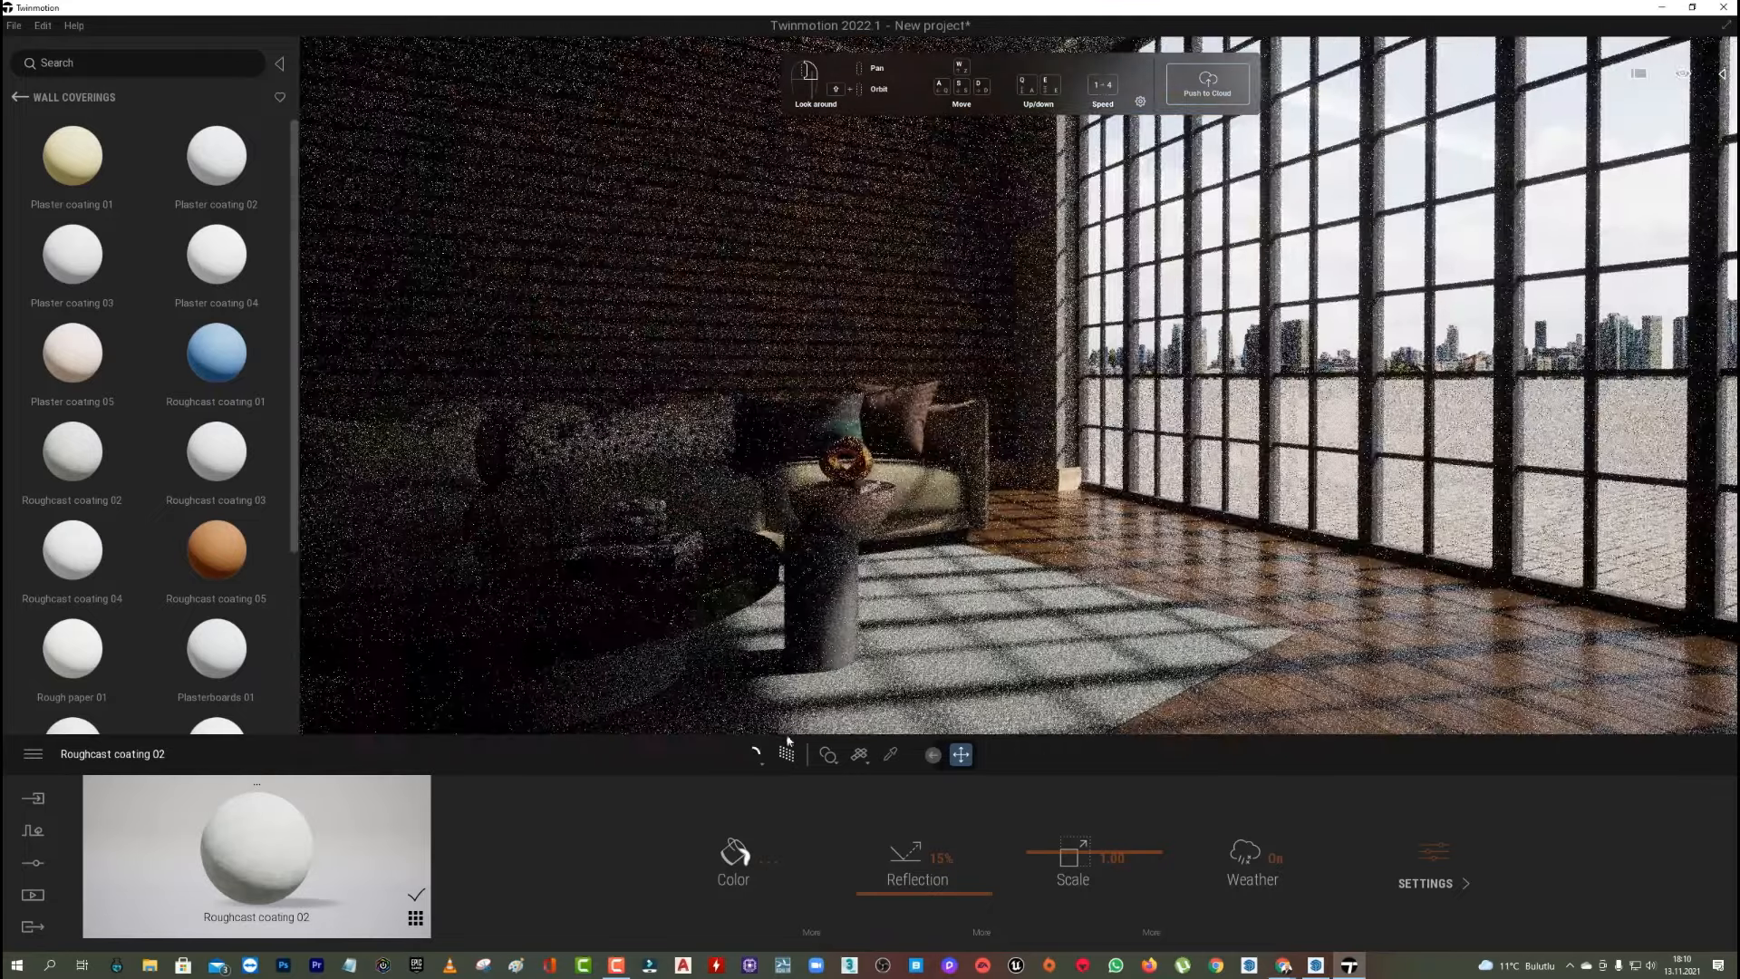
click(787, 754)
Place an area light from the library at the ceiling edge above the white panelled wall with the brown artwork.
right_drag(815, 408, 1504, 398)
key(q)
key(e)
key(s)
right_drag(997, 390, 1196, 426)
key(w)
key(s)
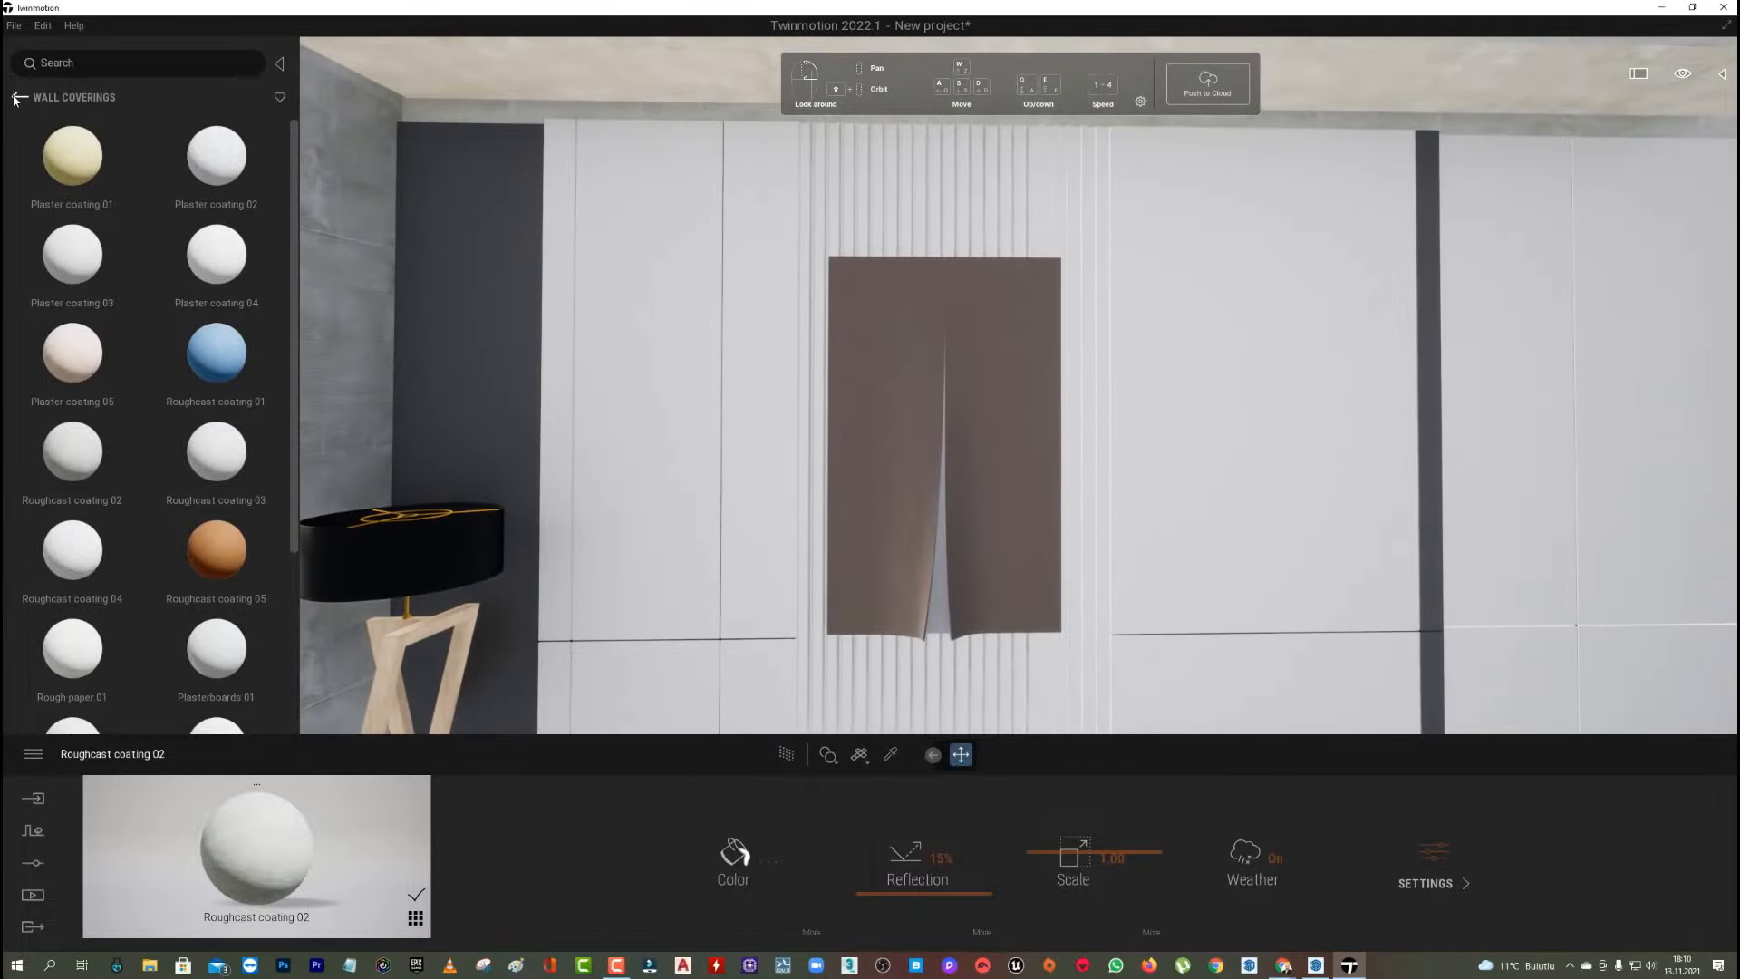
click(19, 97)
scroll(144, 381, down, 1)
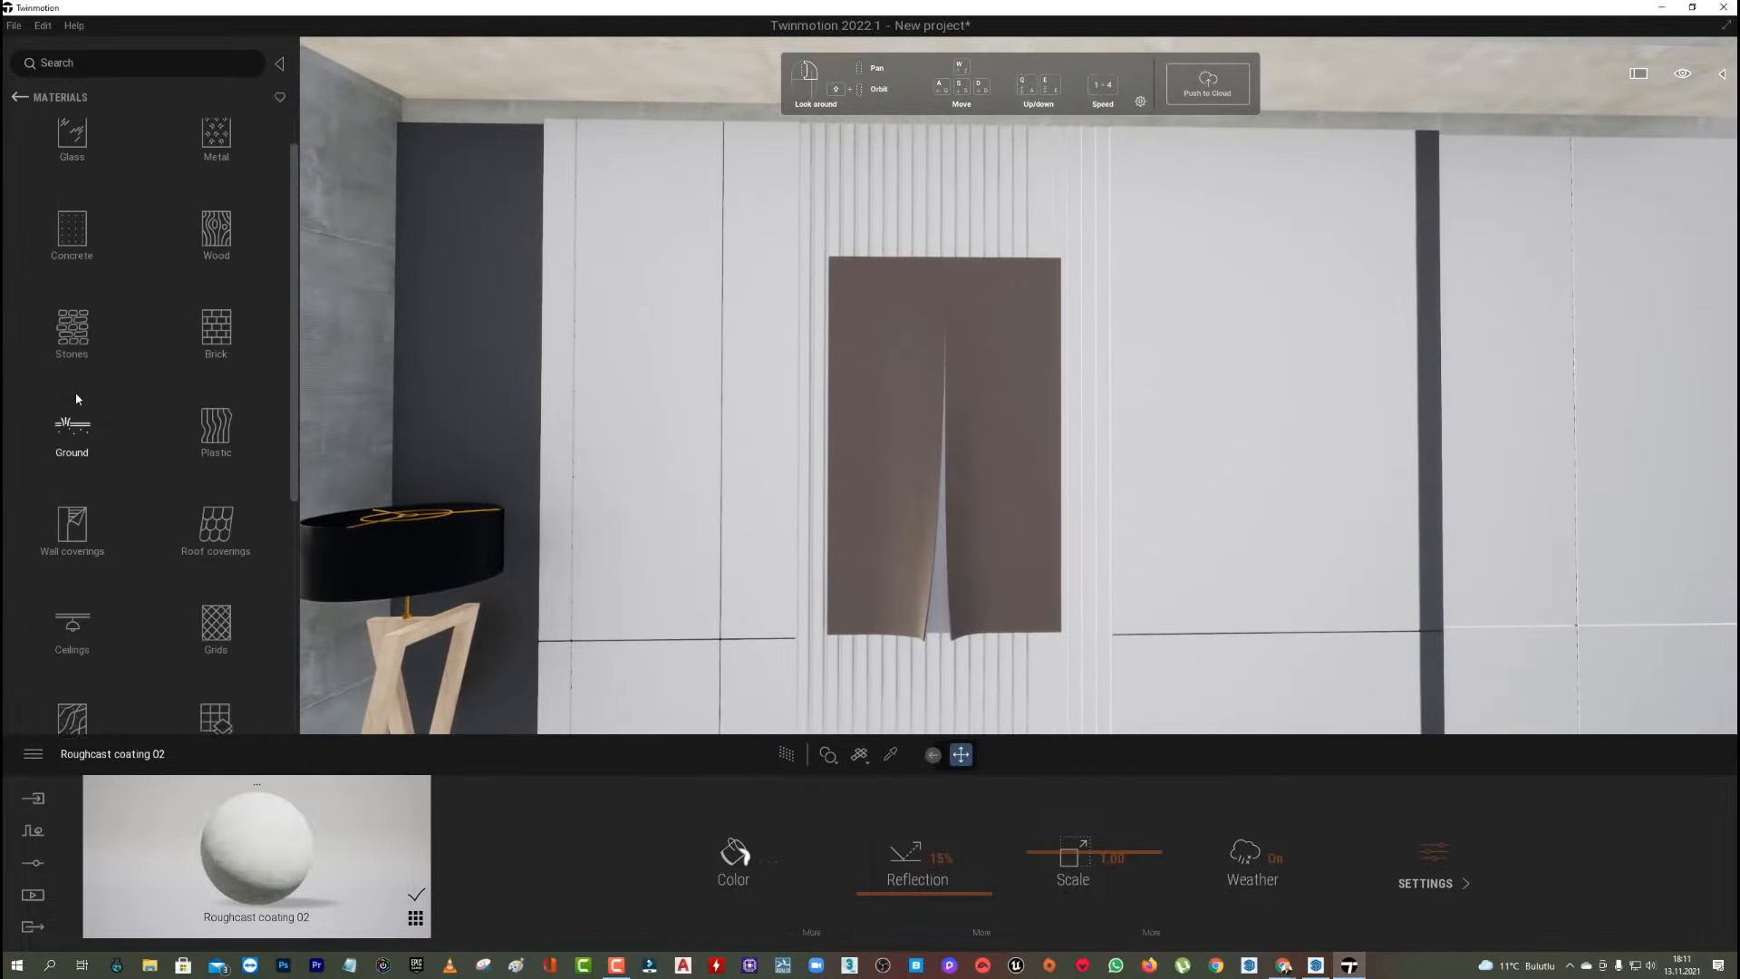
scroll(116, 396, up, 1)
click(22, 99)
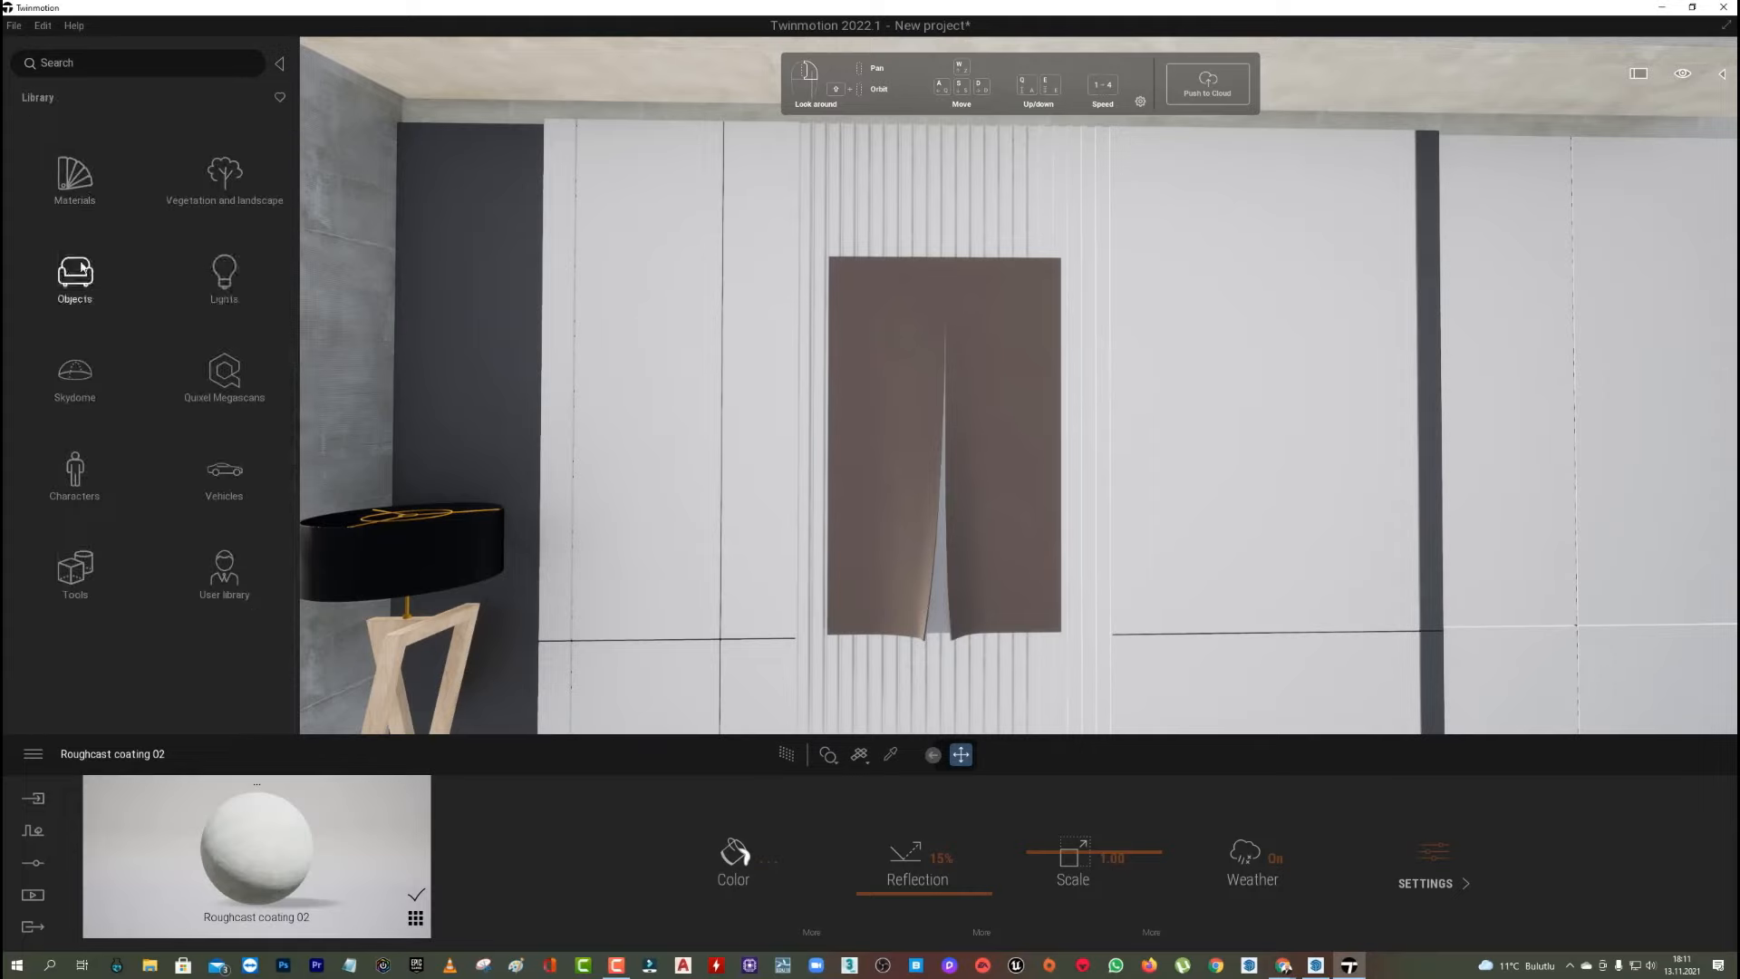
click(226, 276)
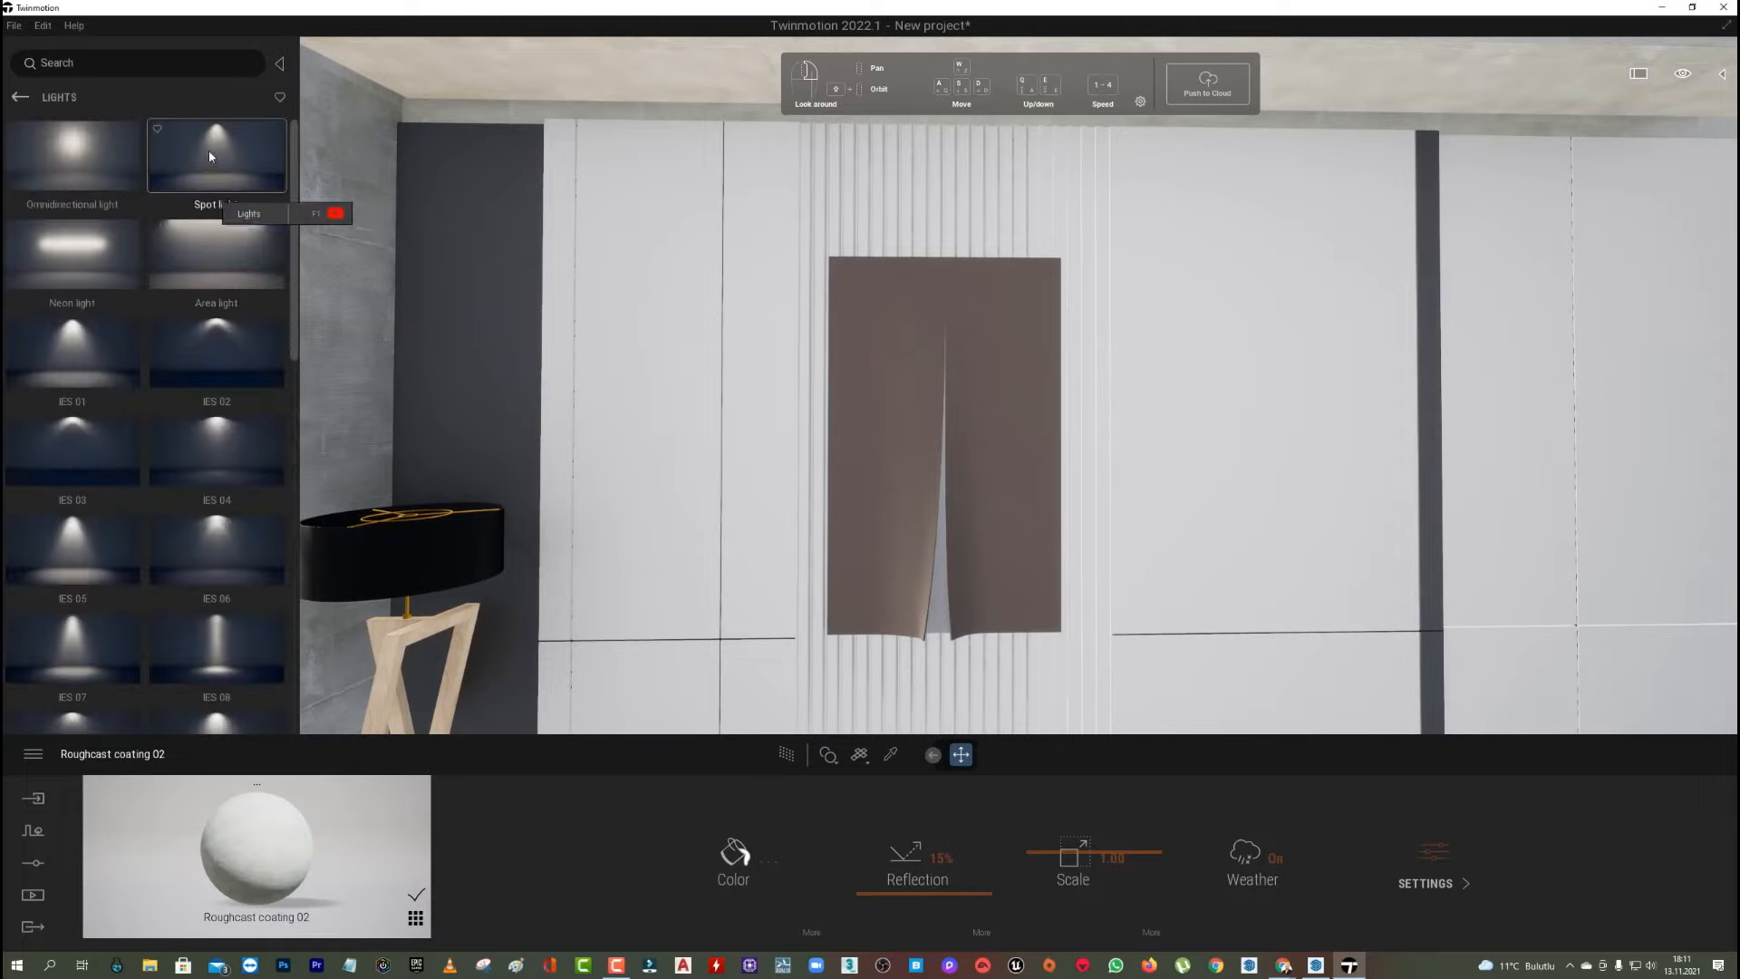
drag(209, 156, 1163, 120)
scroll(1164, 121, down, 5)
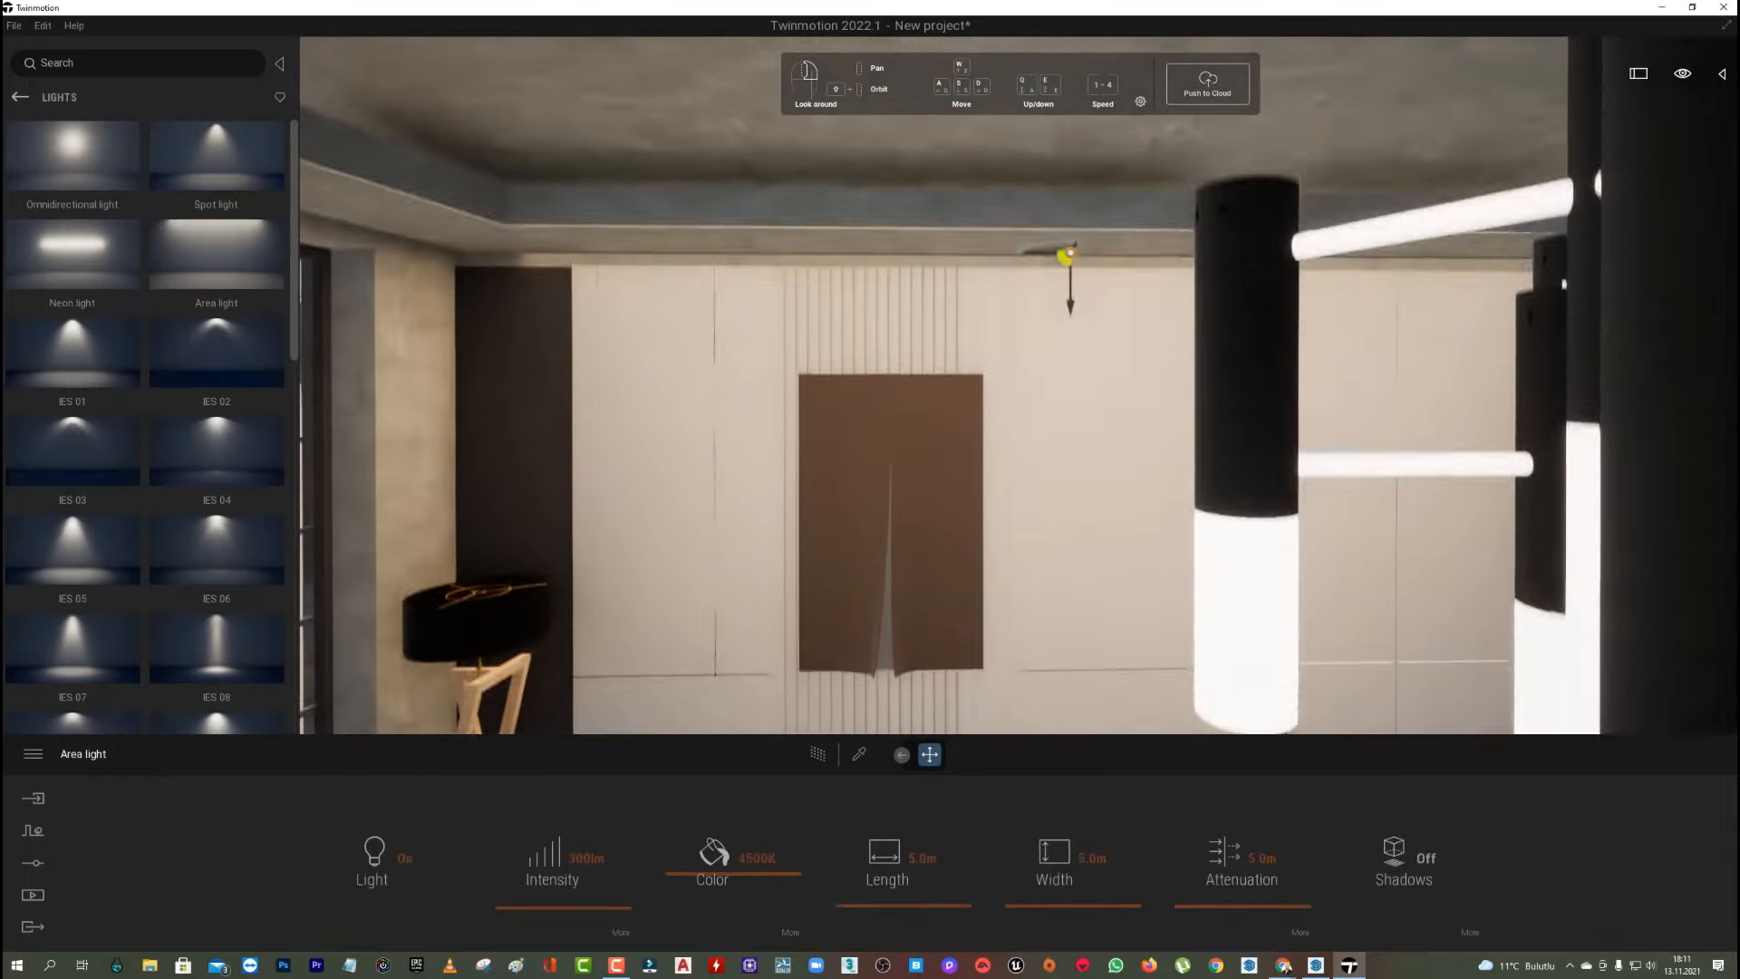
Raise the color temperature of the area light above the white panelled wall.
key(q)
right_drag(1019, 385, 1056, 408)
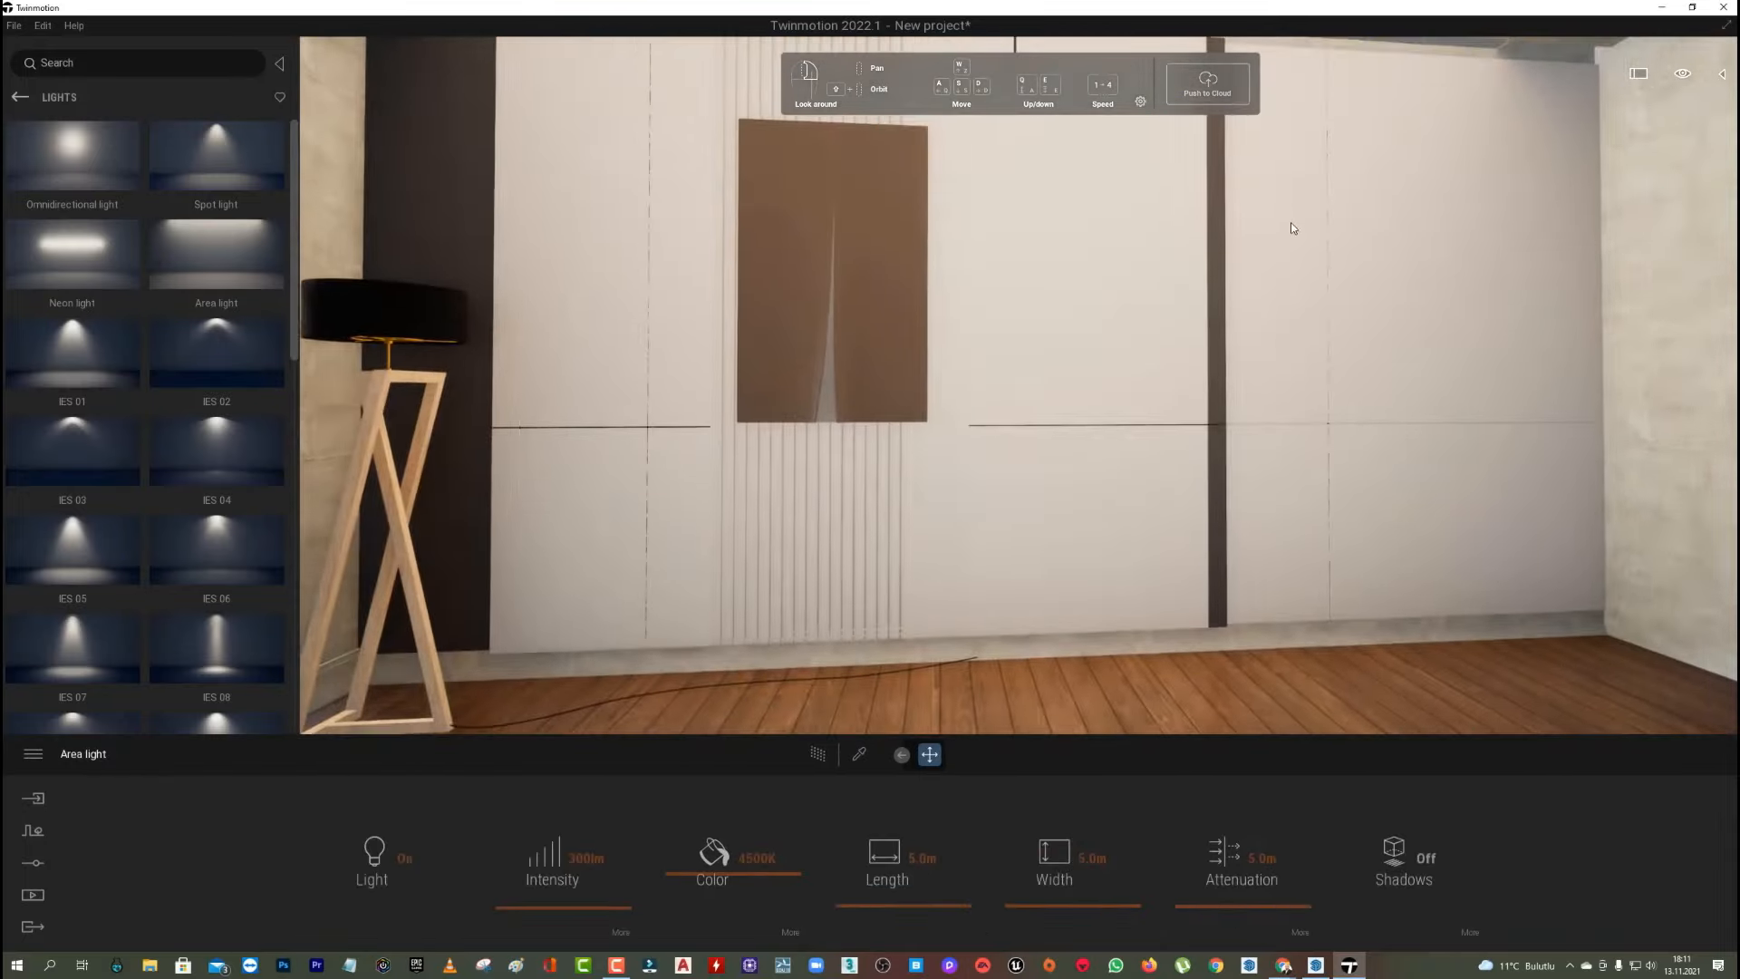
right_drag(1290, 221, 747, 224)
right_drag(870, 341, 1539, 277)
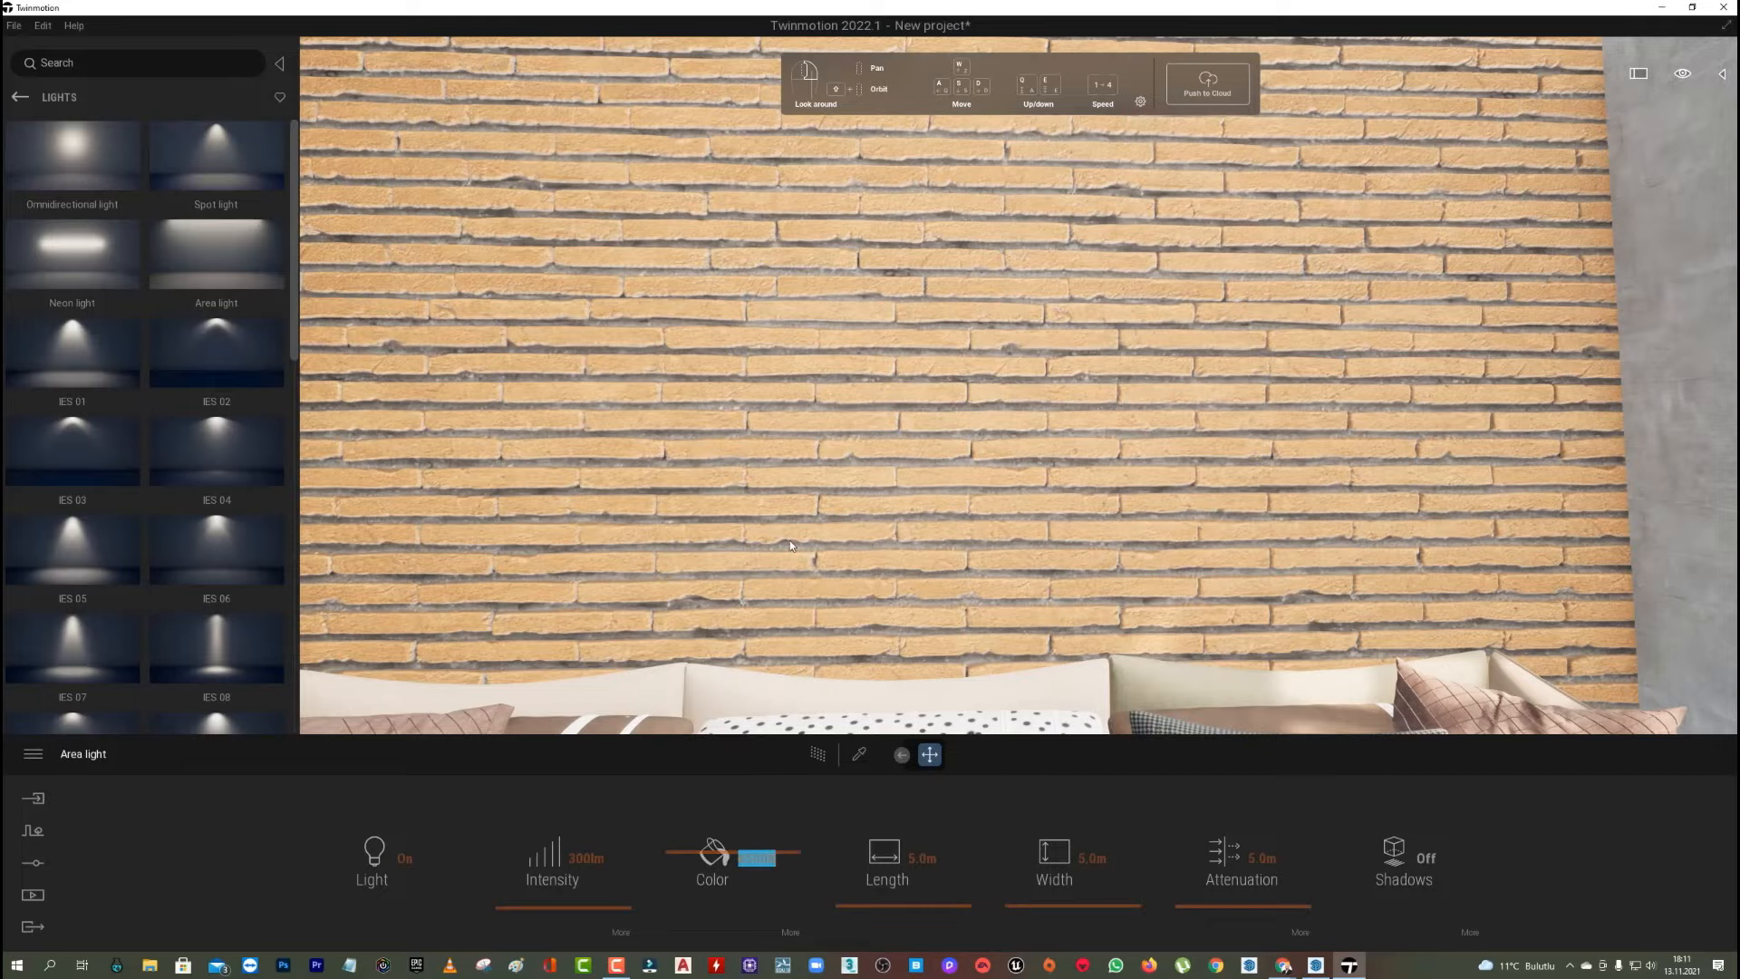
Place another area light at the ceiling edge above the brick wall, centered behind the sofa.
key(s)
key(a)
key(q)
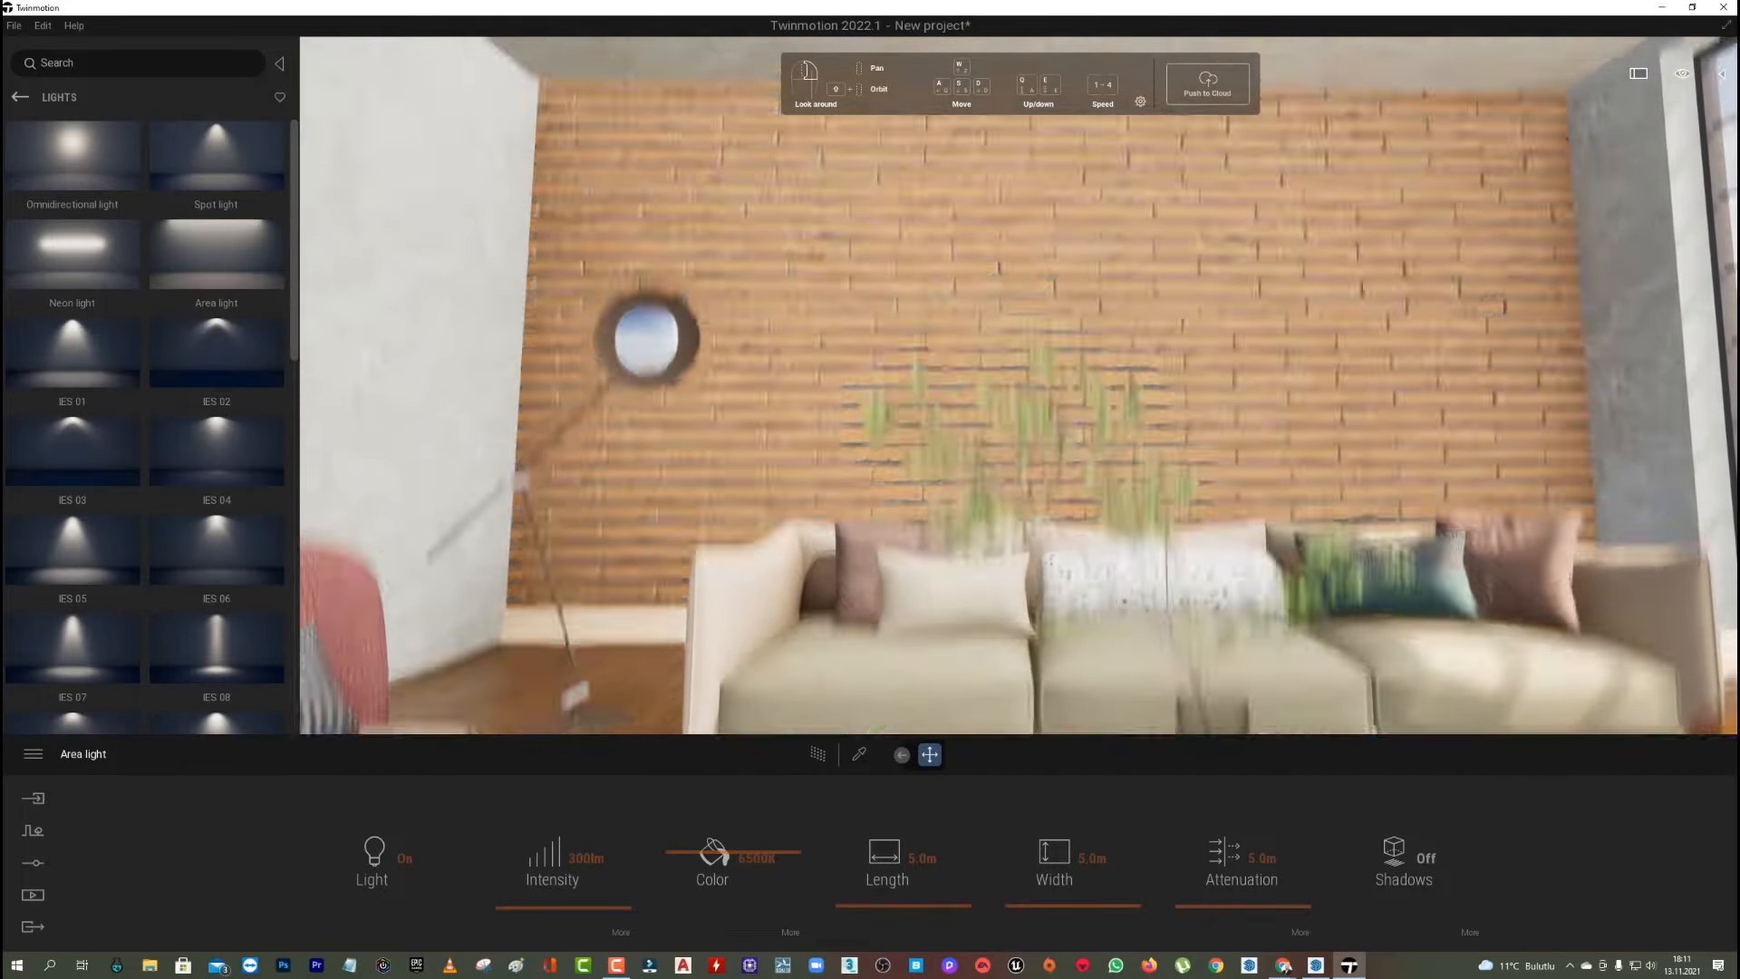
key(q)
key(w)
key(e)
key(q)
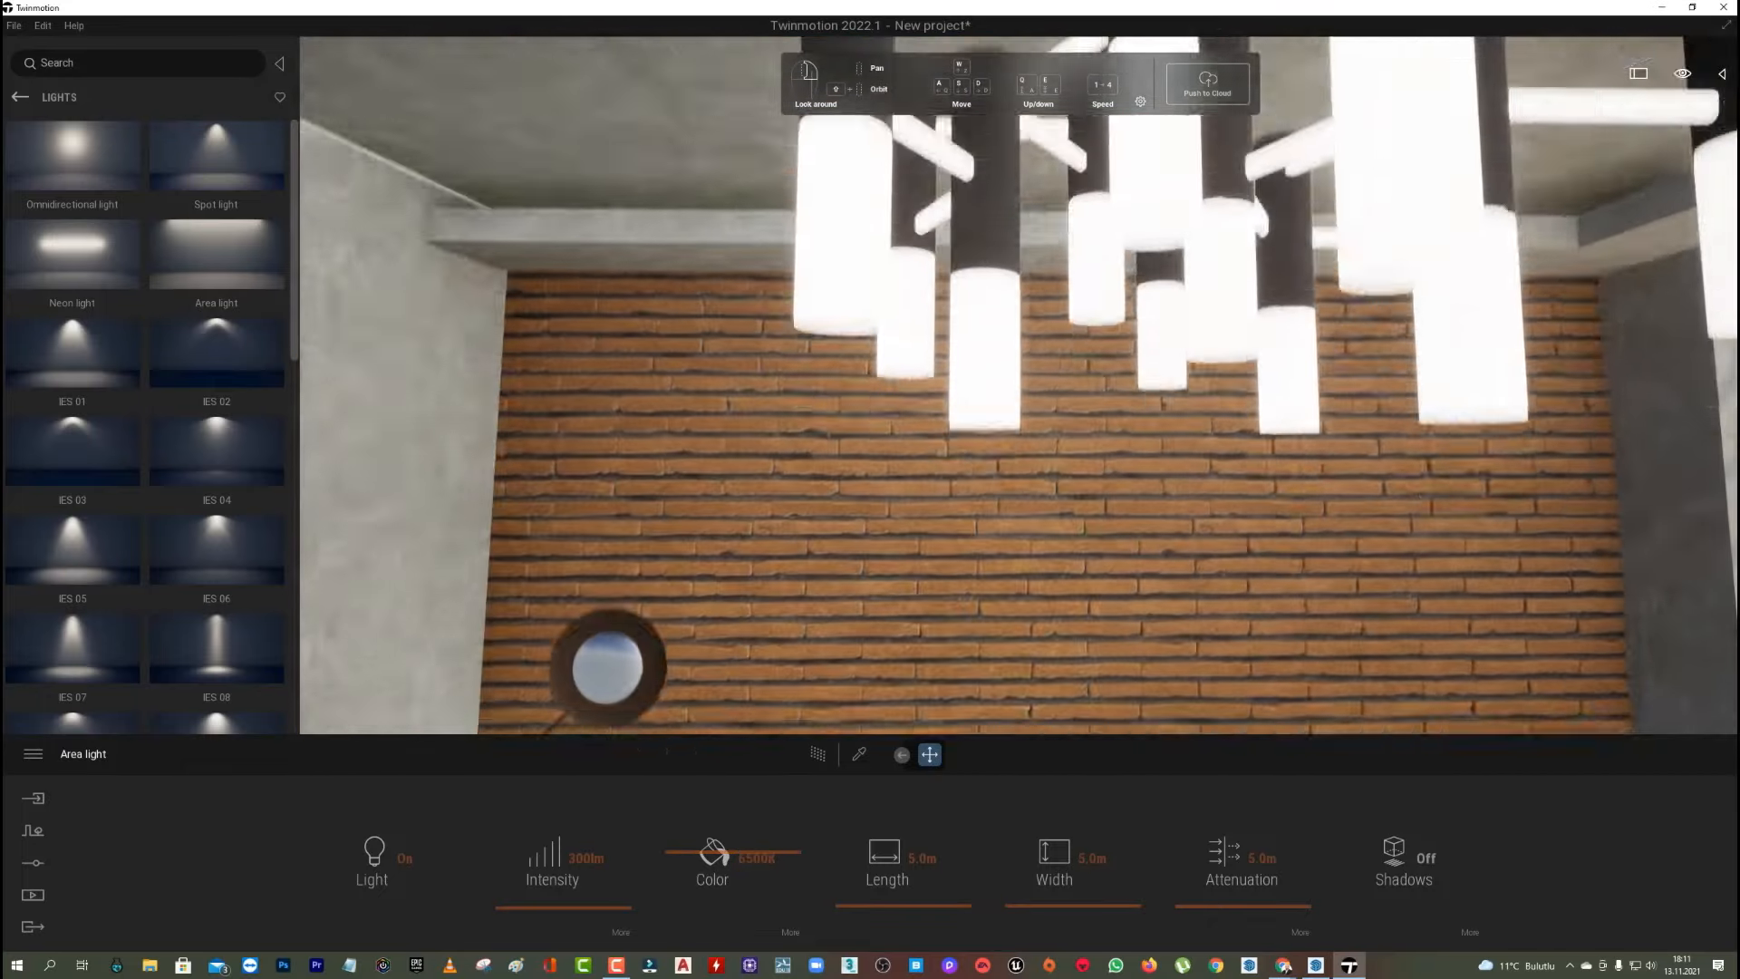
key(e)
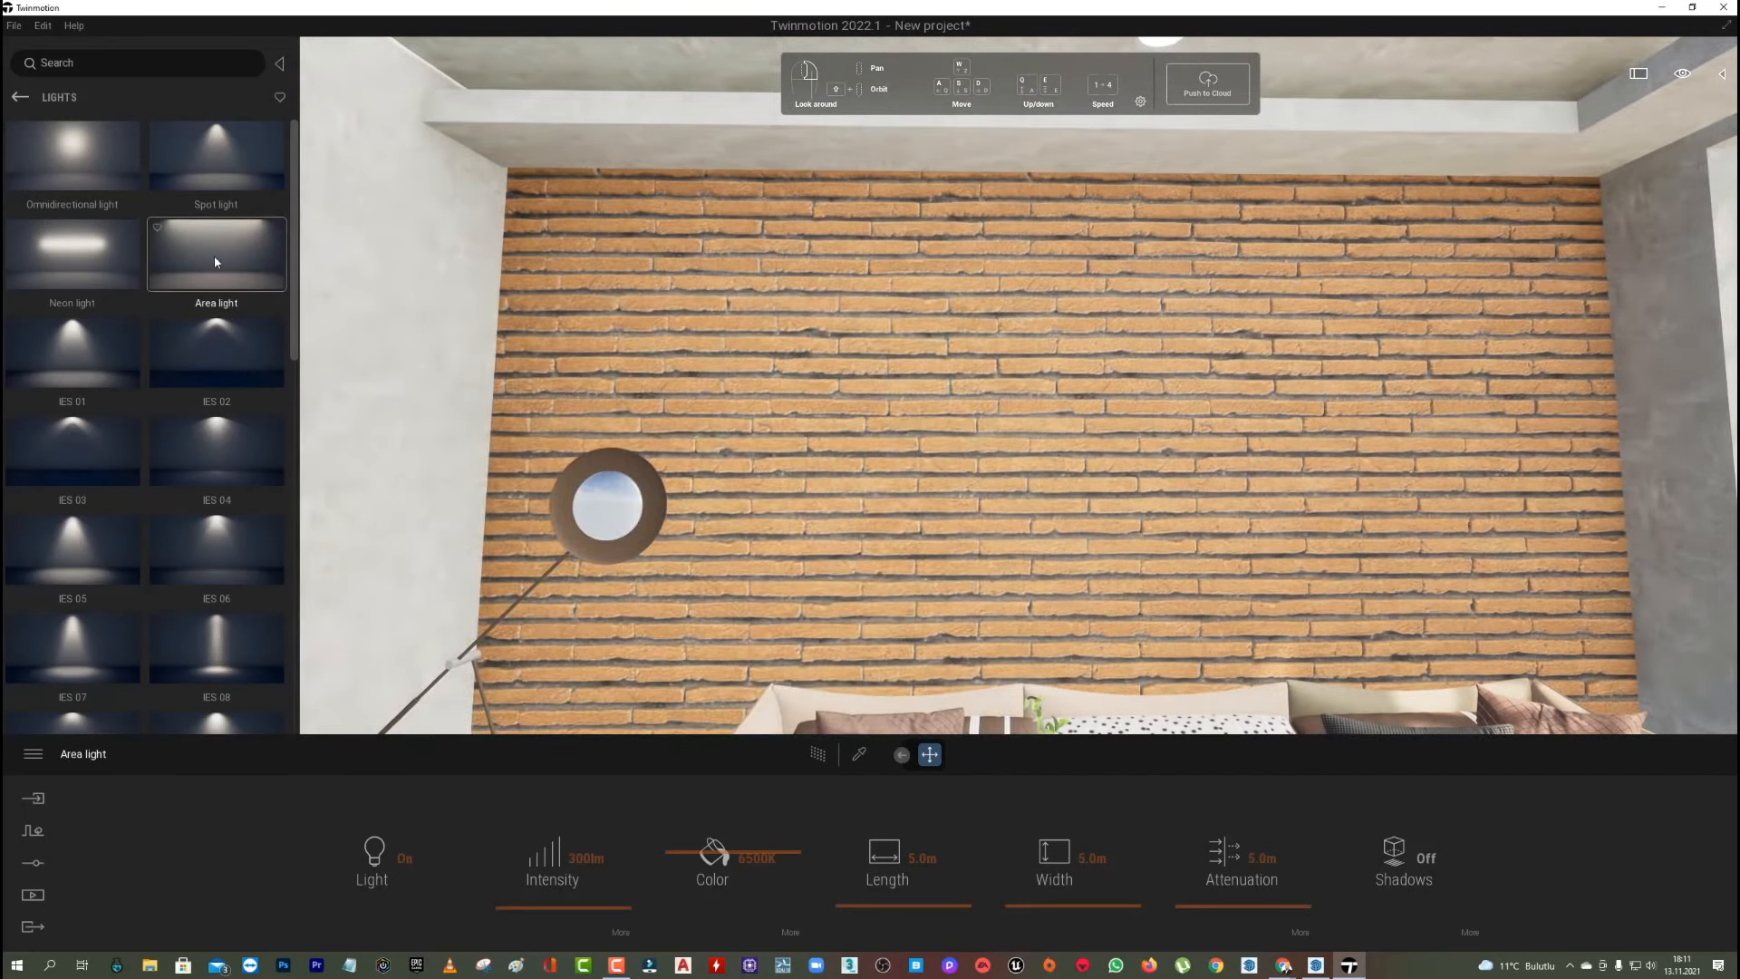
drag(215, 262, 1038, 182)
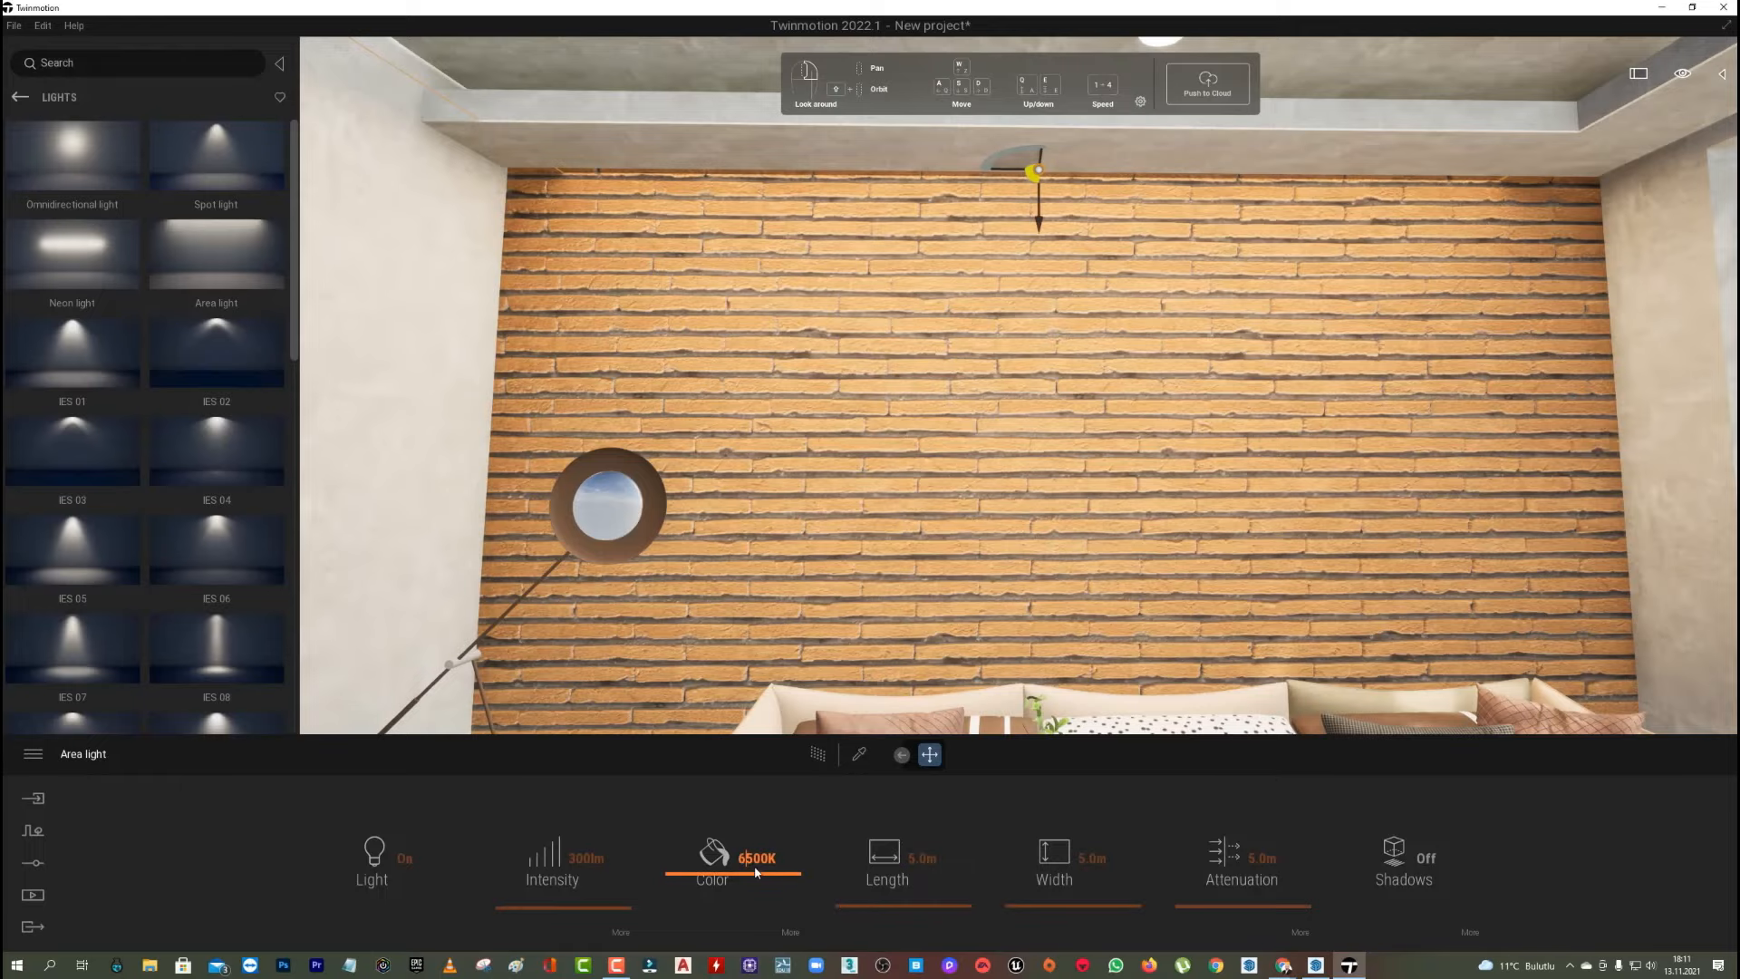
Raise the color temperature of the area light above the brick wall and check its effect across the room.
key(s)
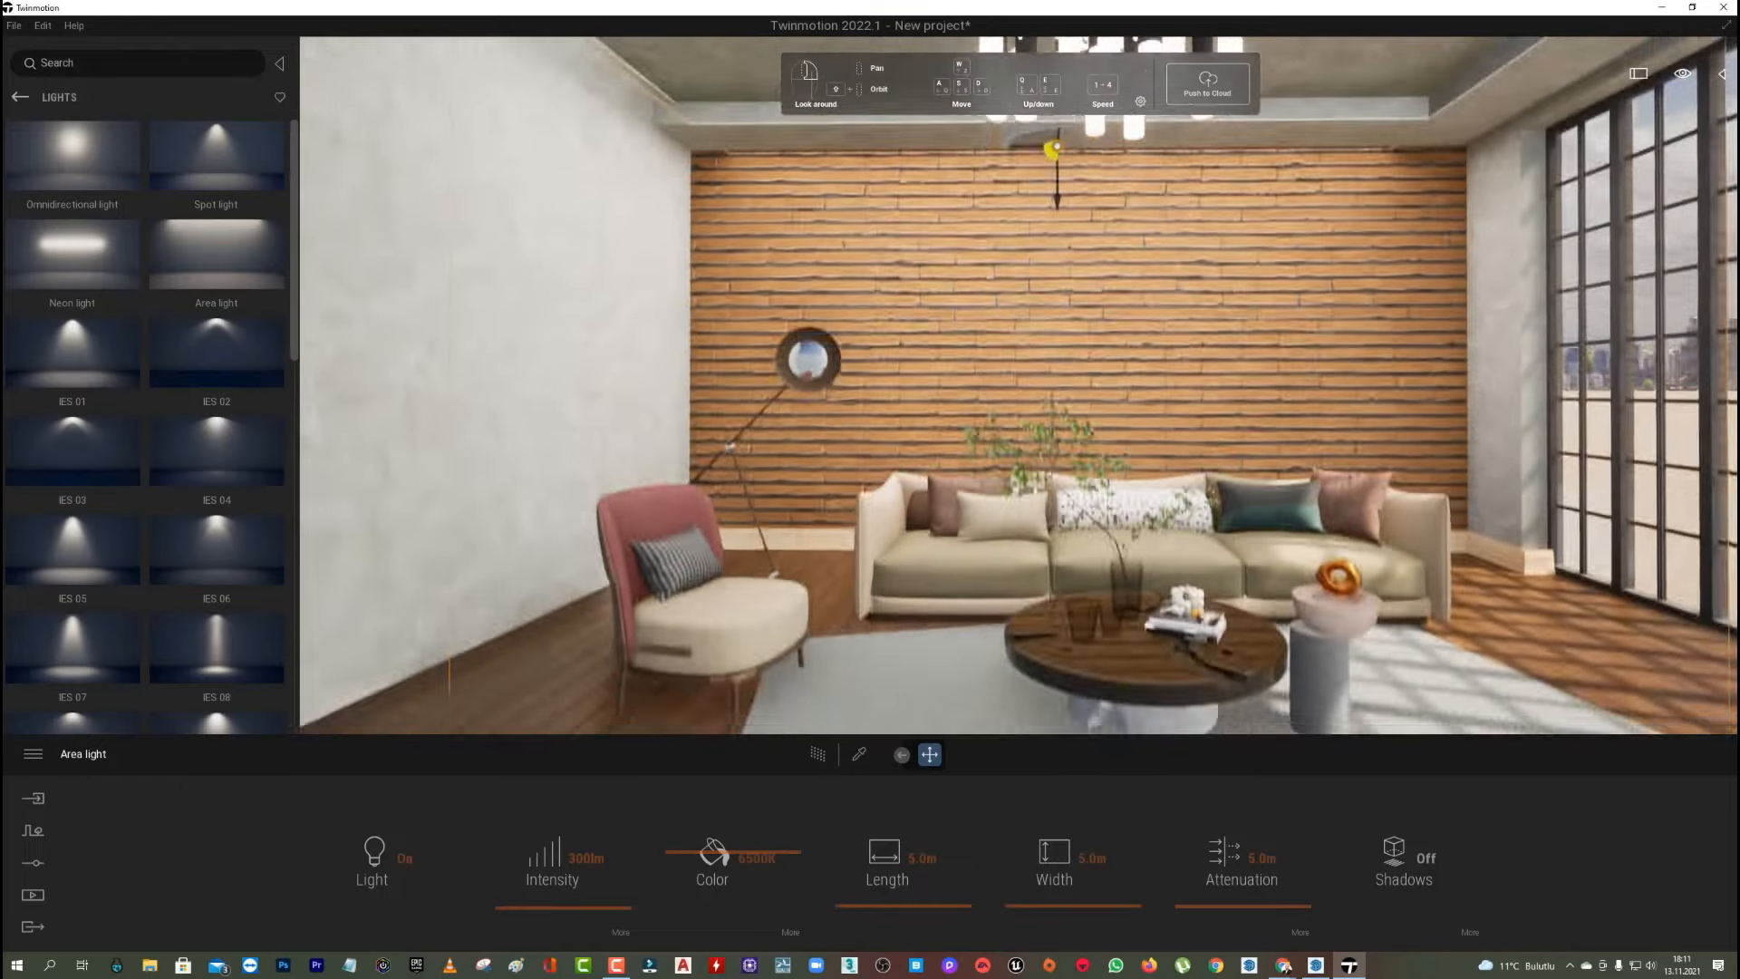
key(w)
key(s)
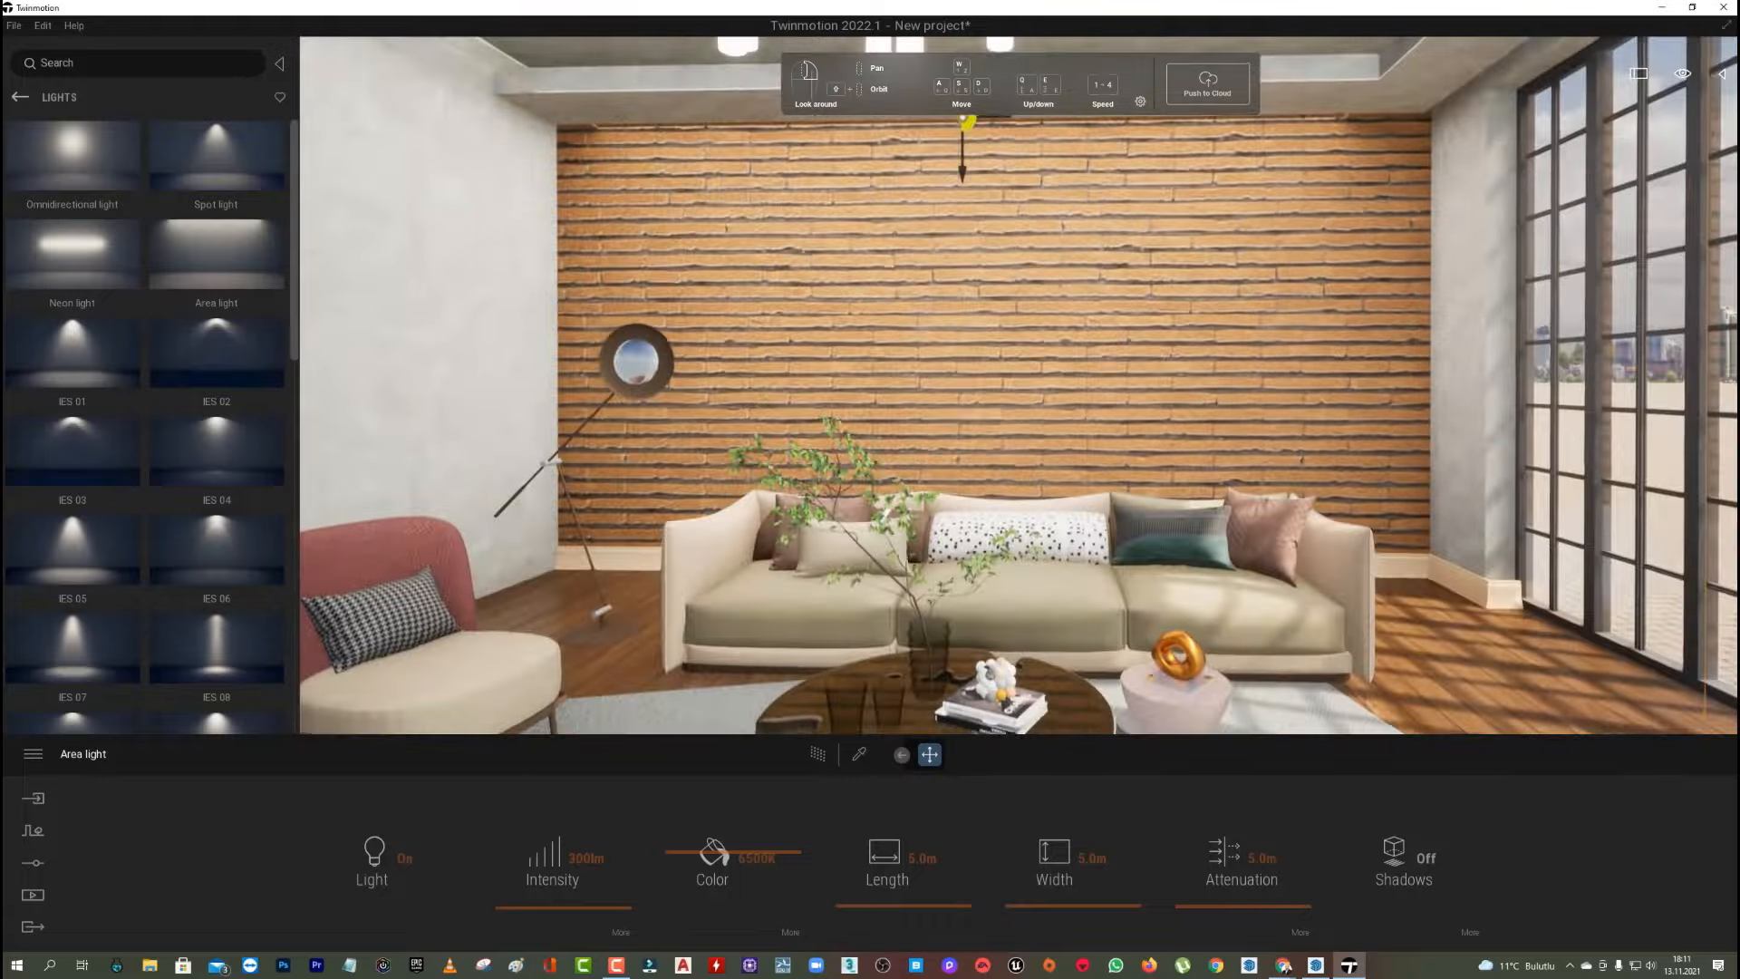
Set the intensity of the area light above the brick wall to 100 lm.
key(a)
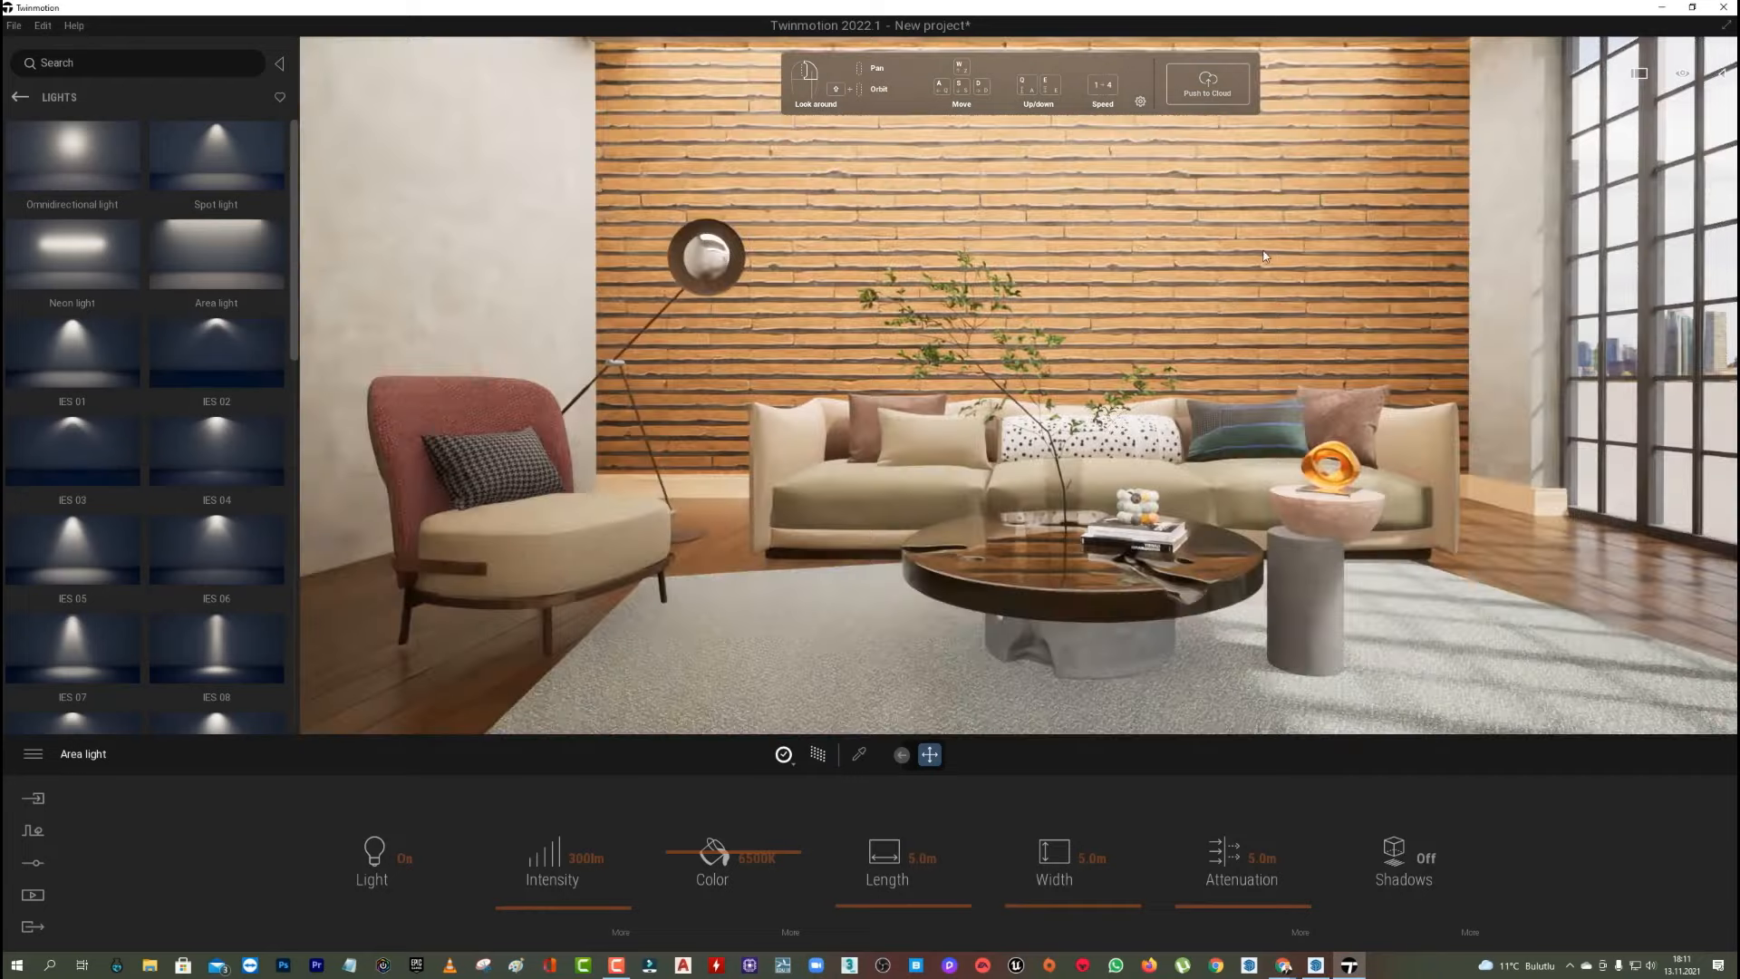
drag(561, 904, 585, 858)
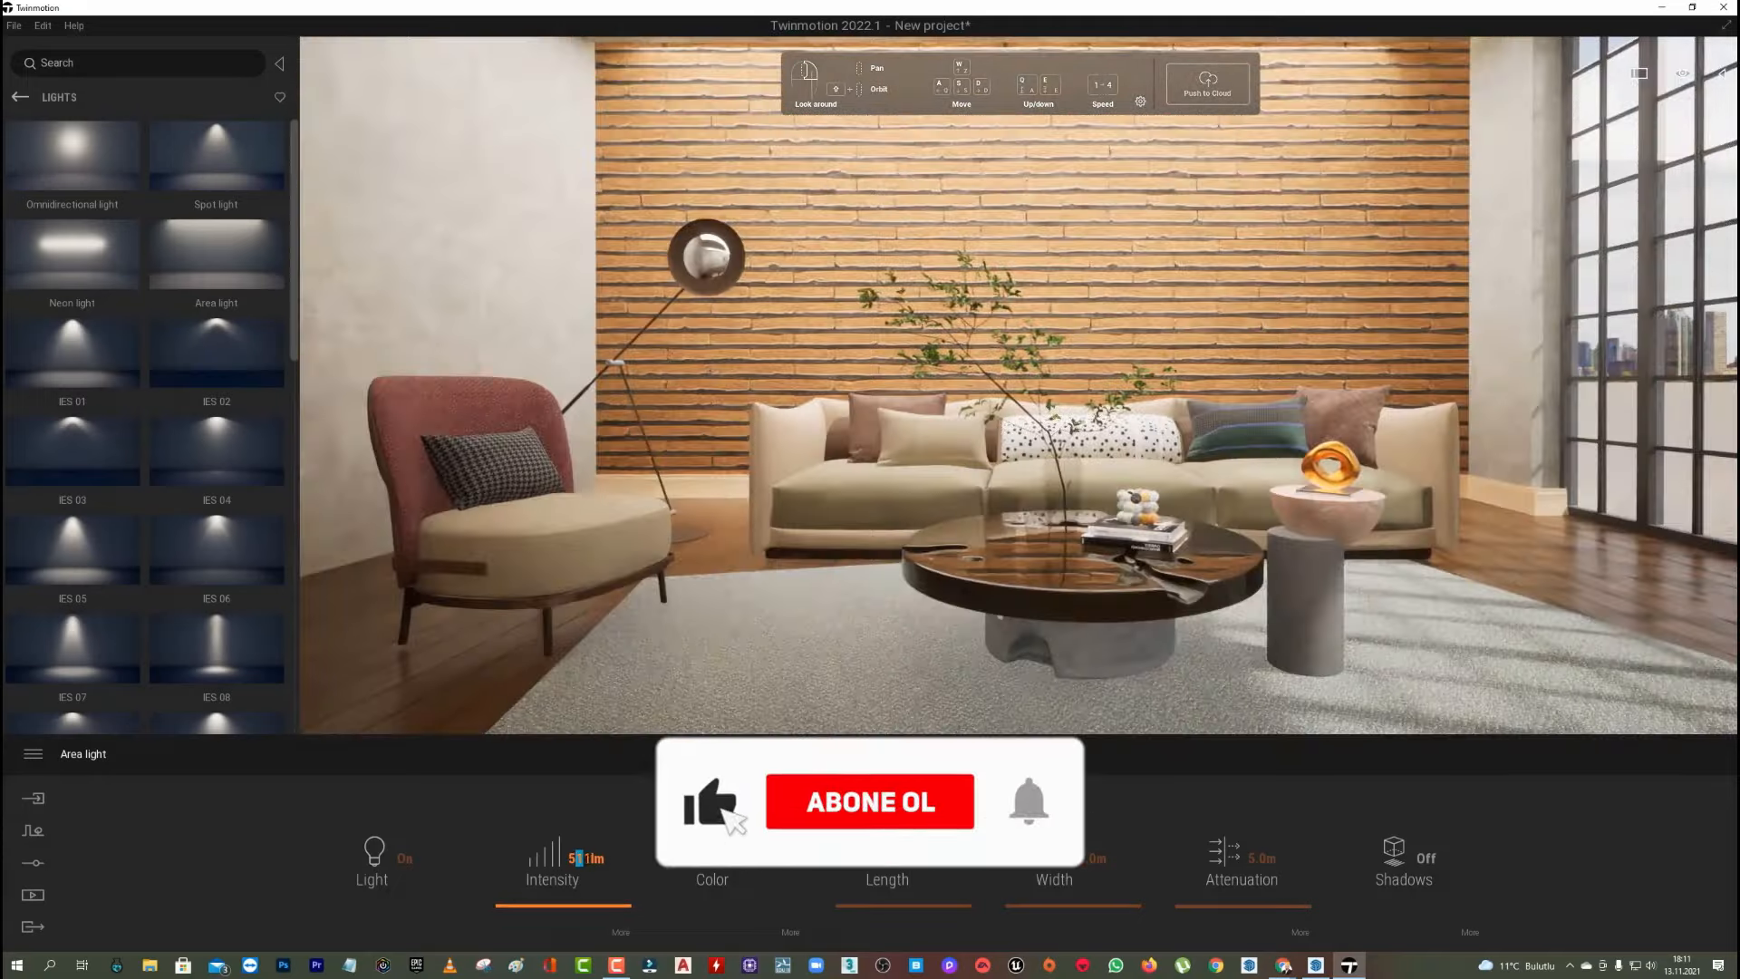
double_click(587, 858)
text(100)
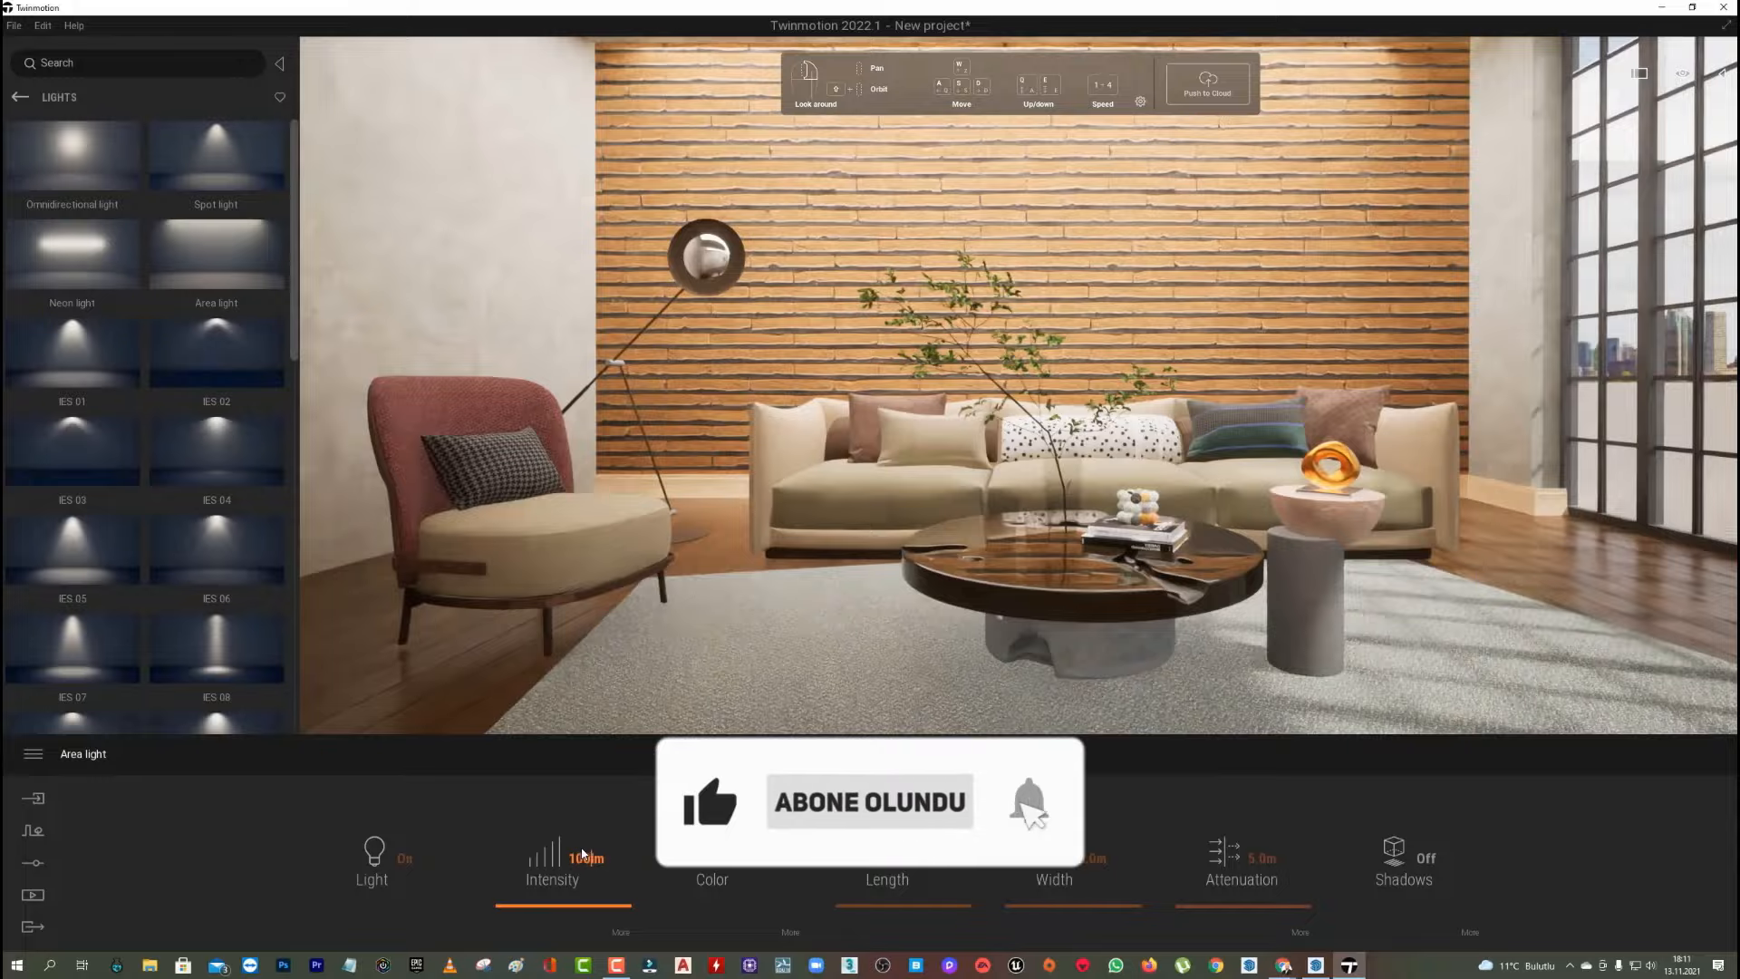
key(Return)
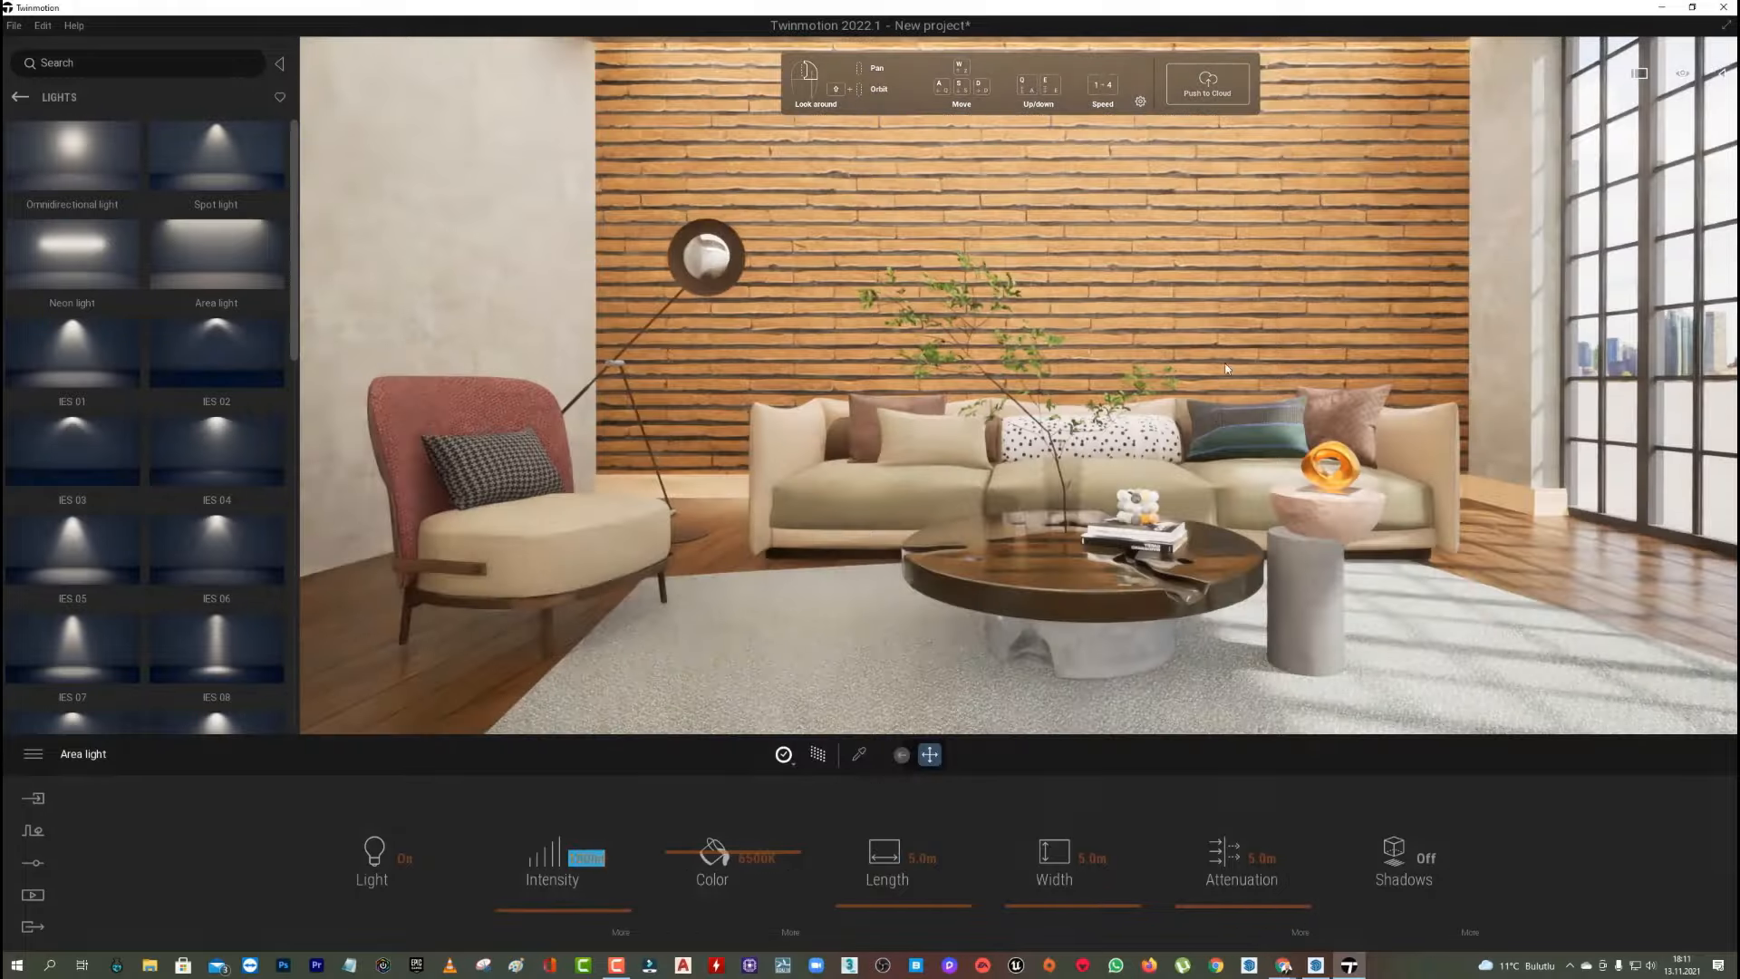
Deselect the area light, reframe the seating area in front of the brick wall and turn off the Path Tracer.
right_drag(1236, 359, 1238, 360)
middle_drag(1238, 360, 1226, 343)
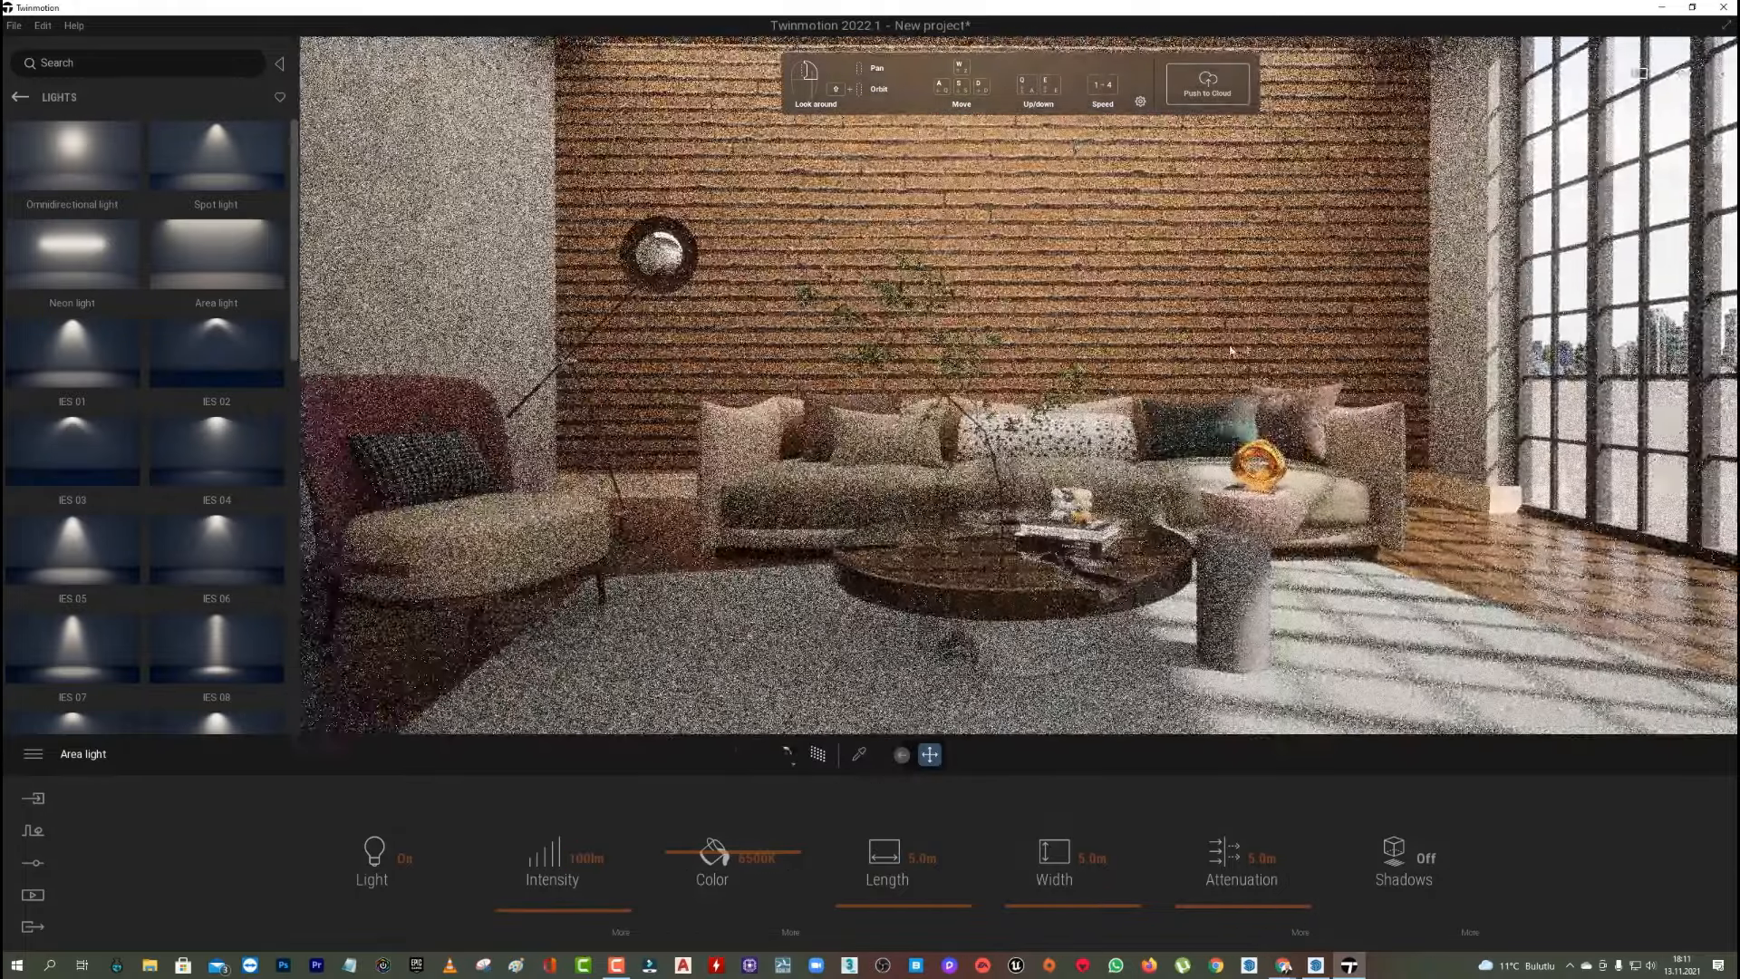
key(Escape)
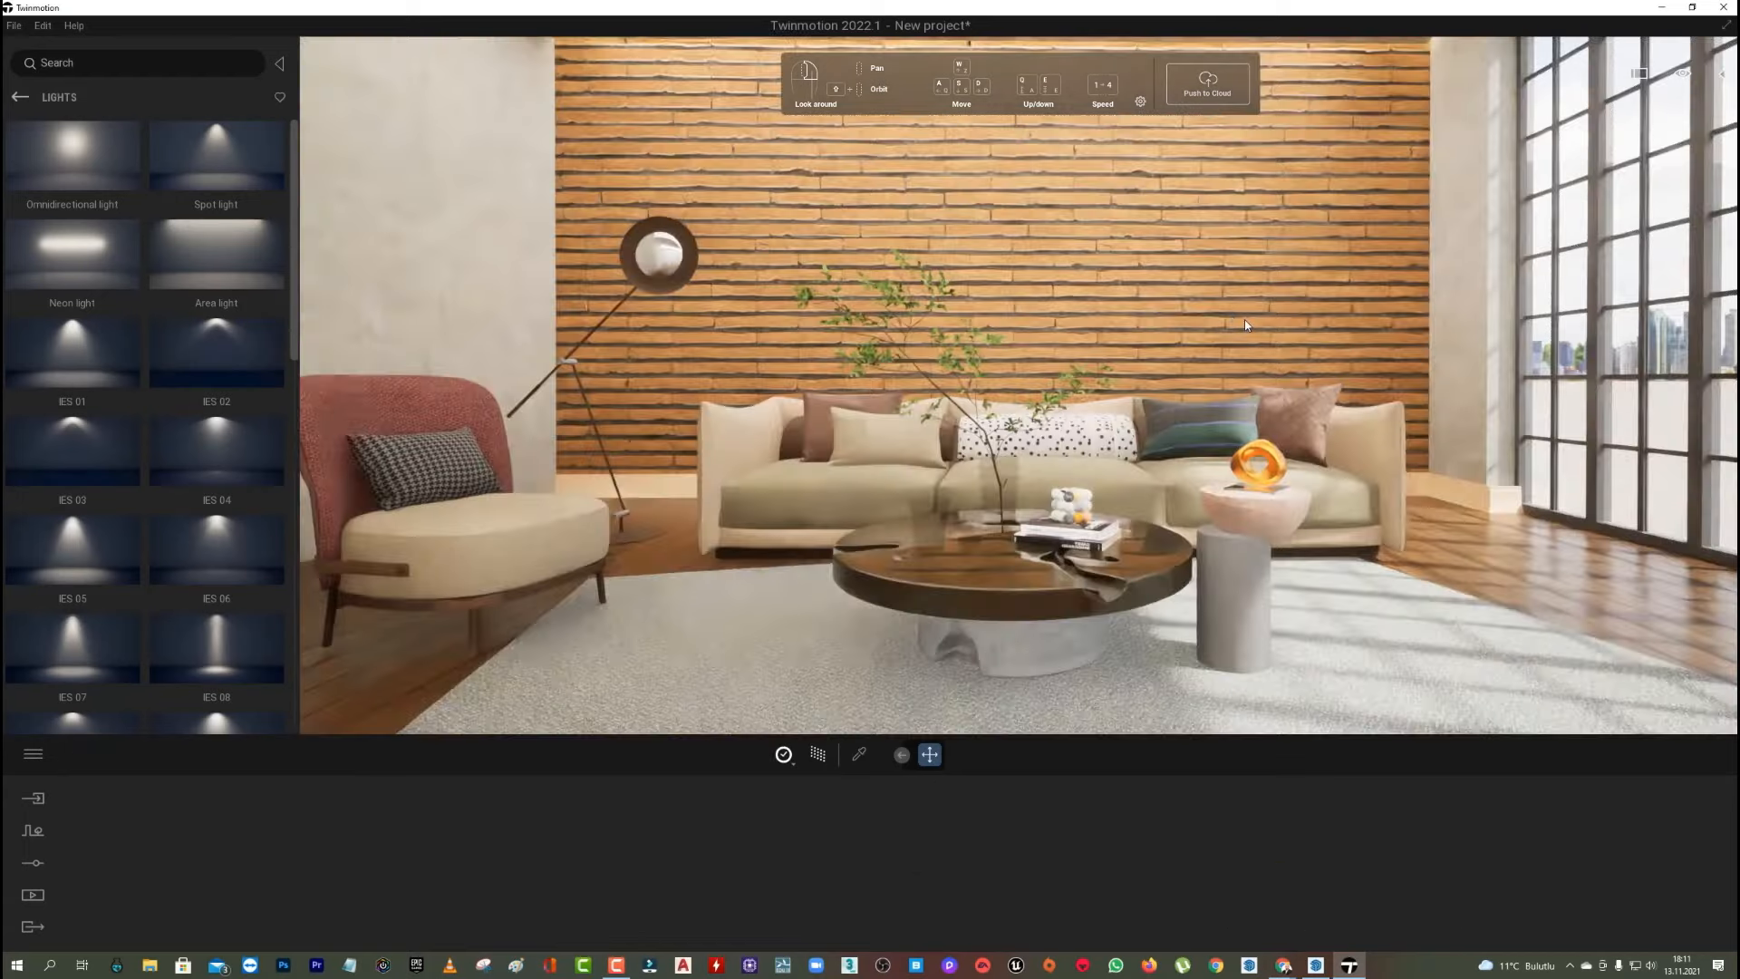
right_drag(1244, 320, 1238, 319)
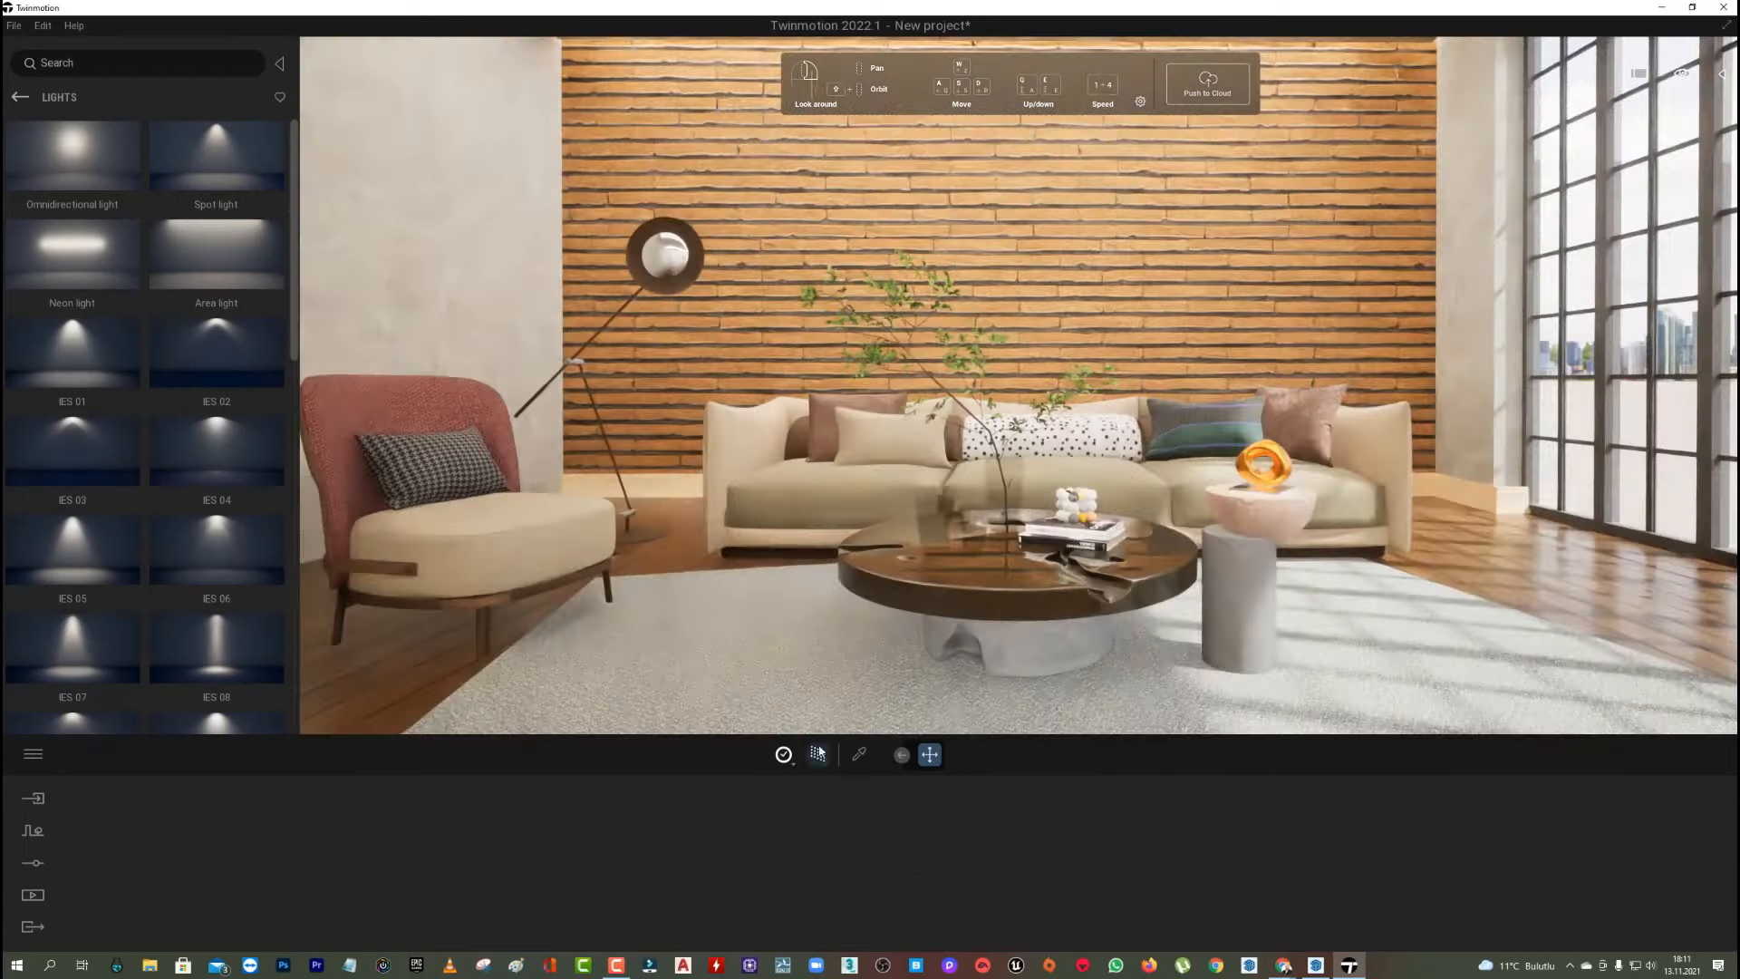
click(817, 754)
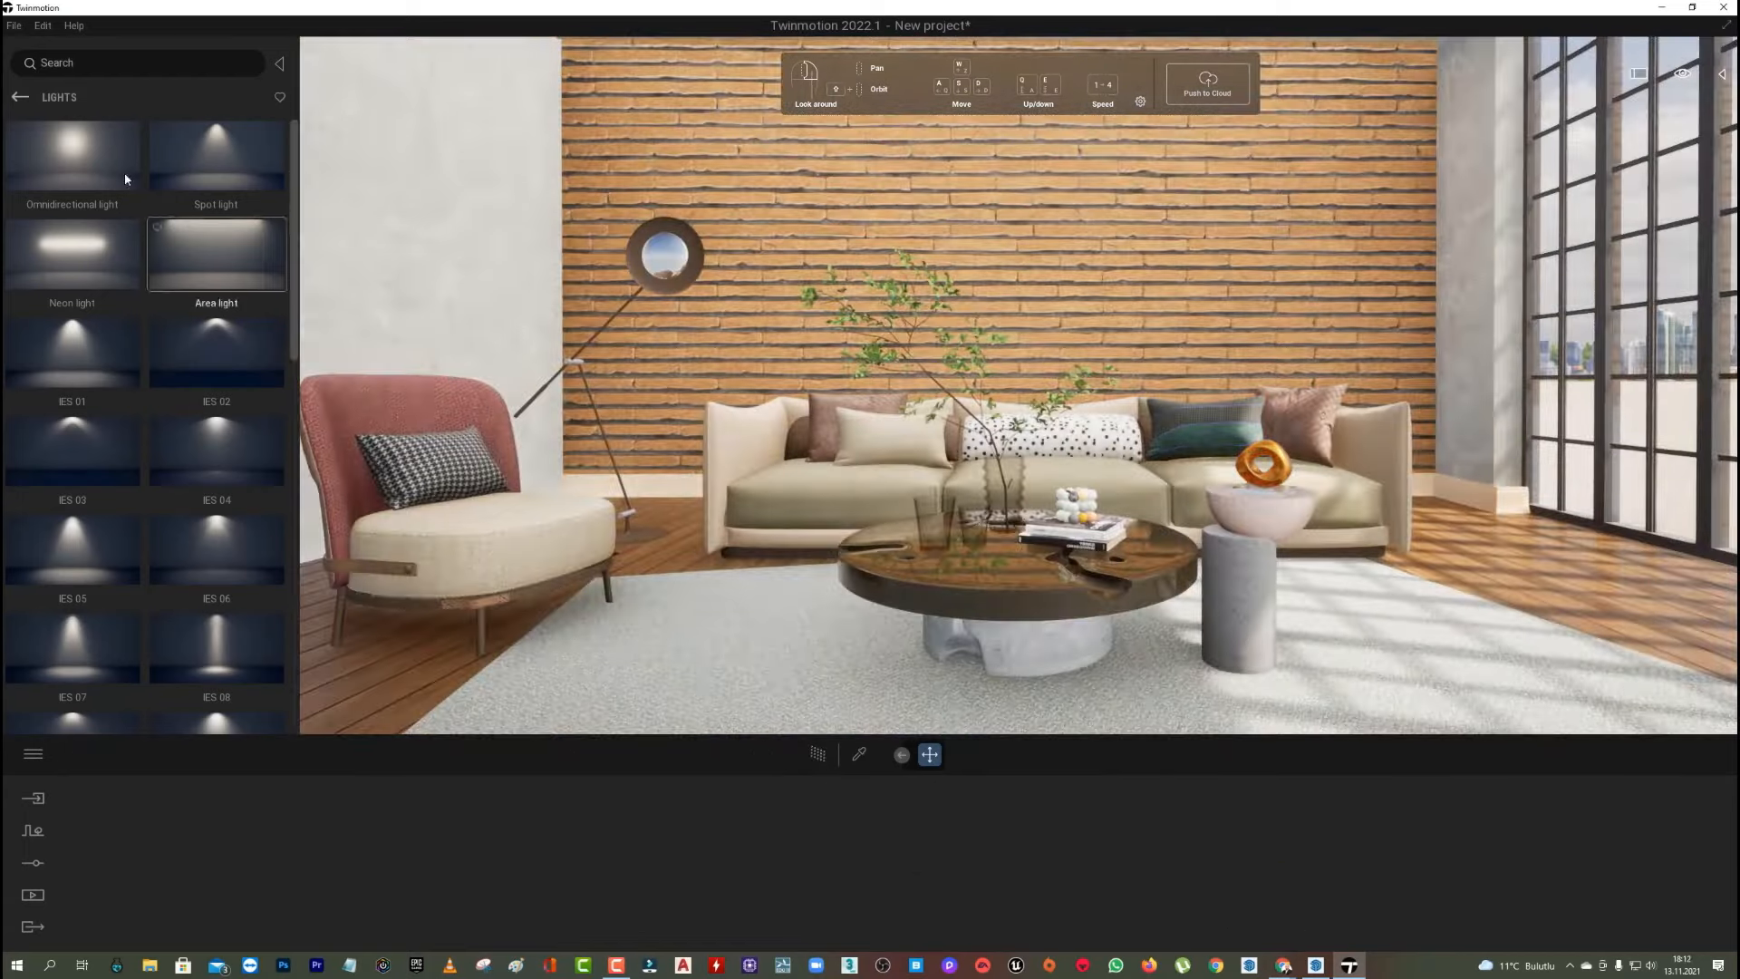
Apply the Carved wood material from the Modeling materials to the cylindrical base of the small side table.
click(18, 97)
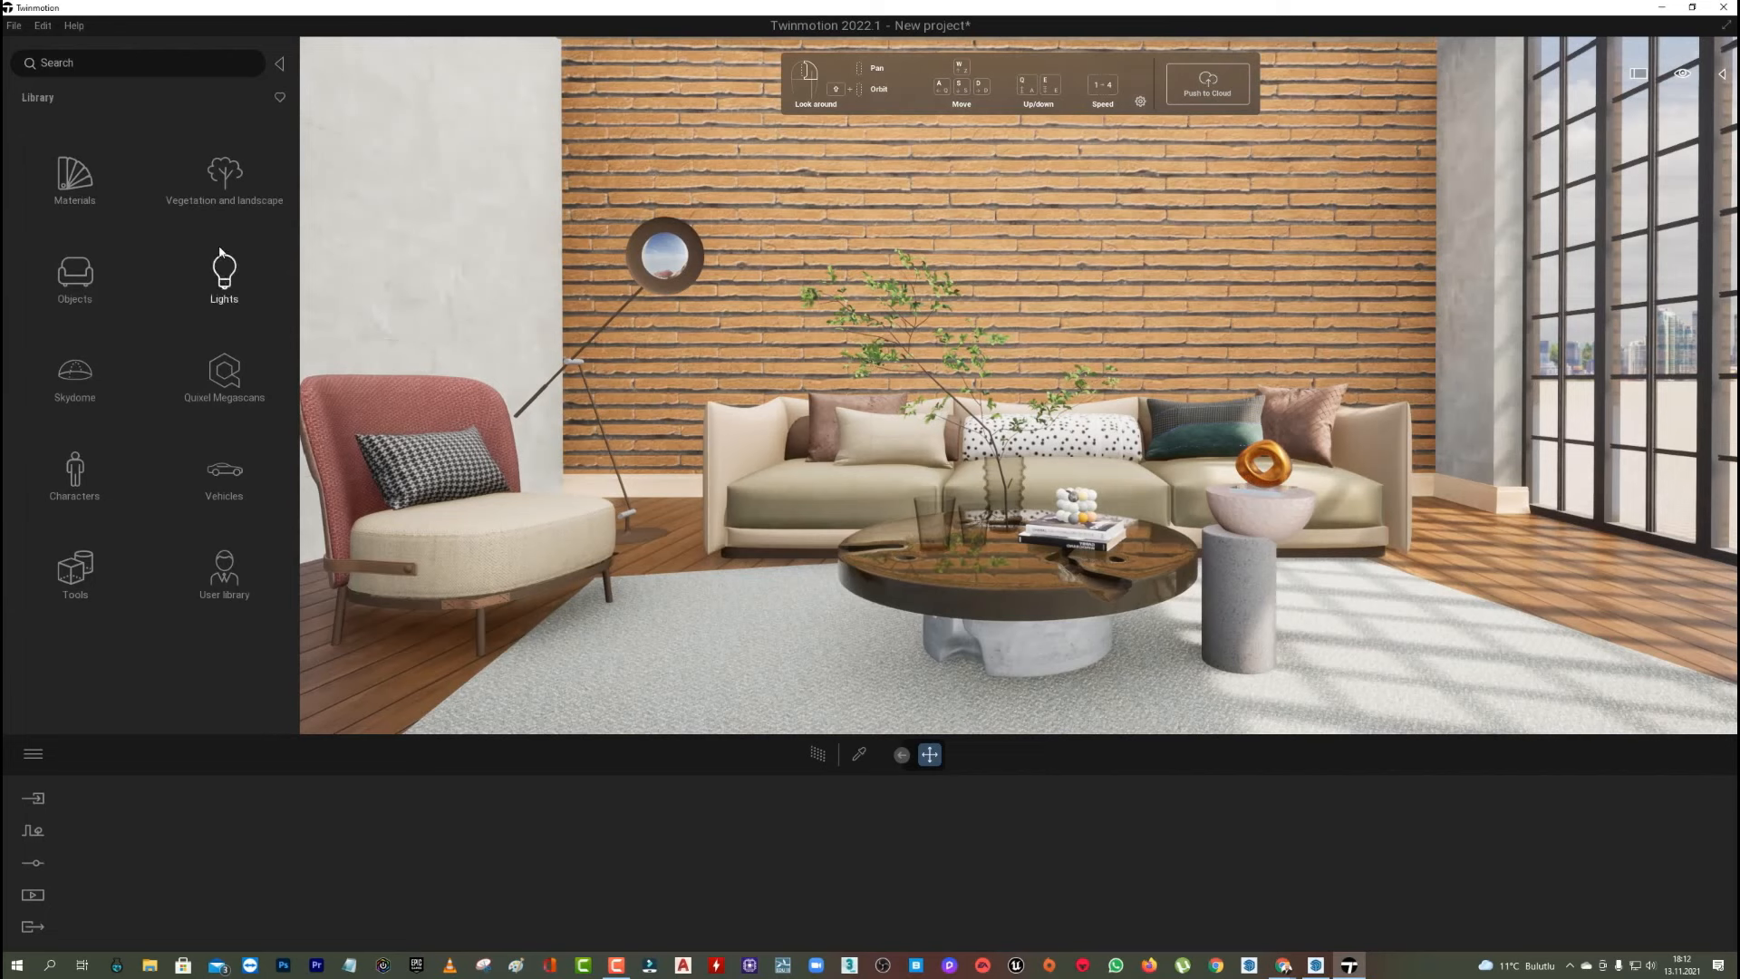
click(72, 176)
scroll(231, 299, down, 5)
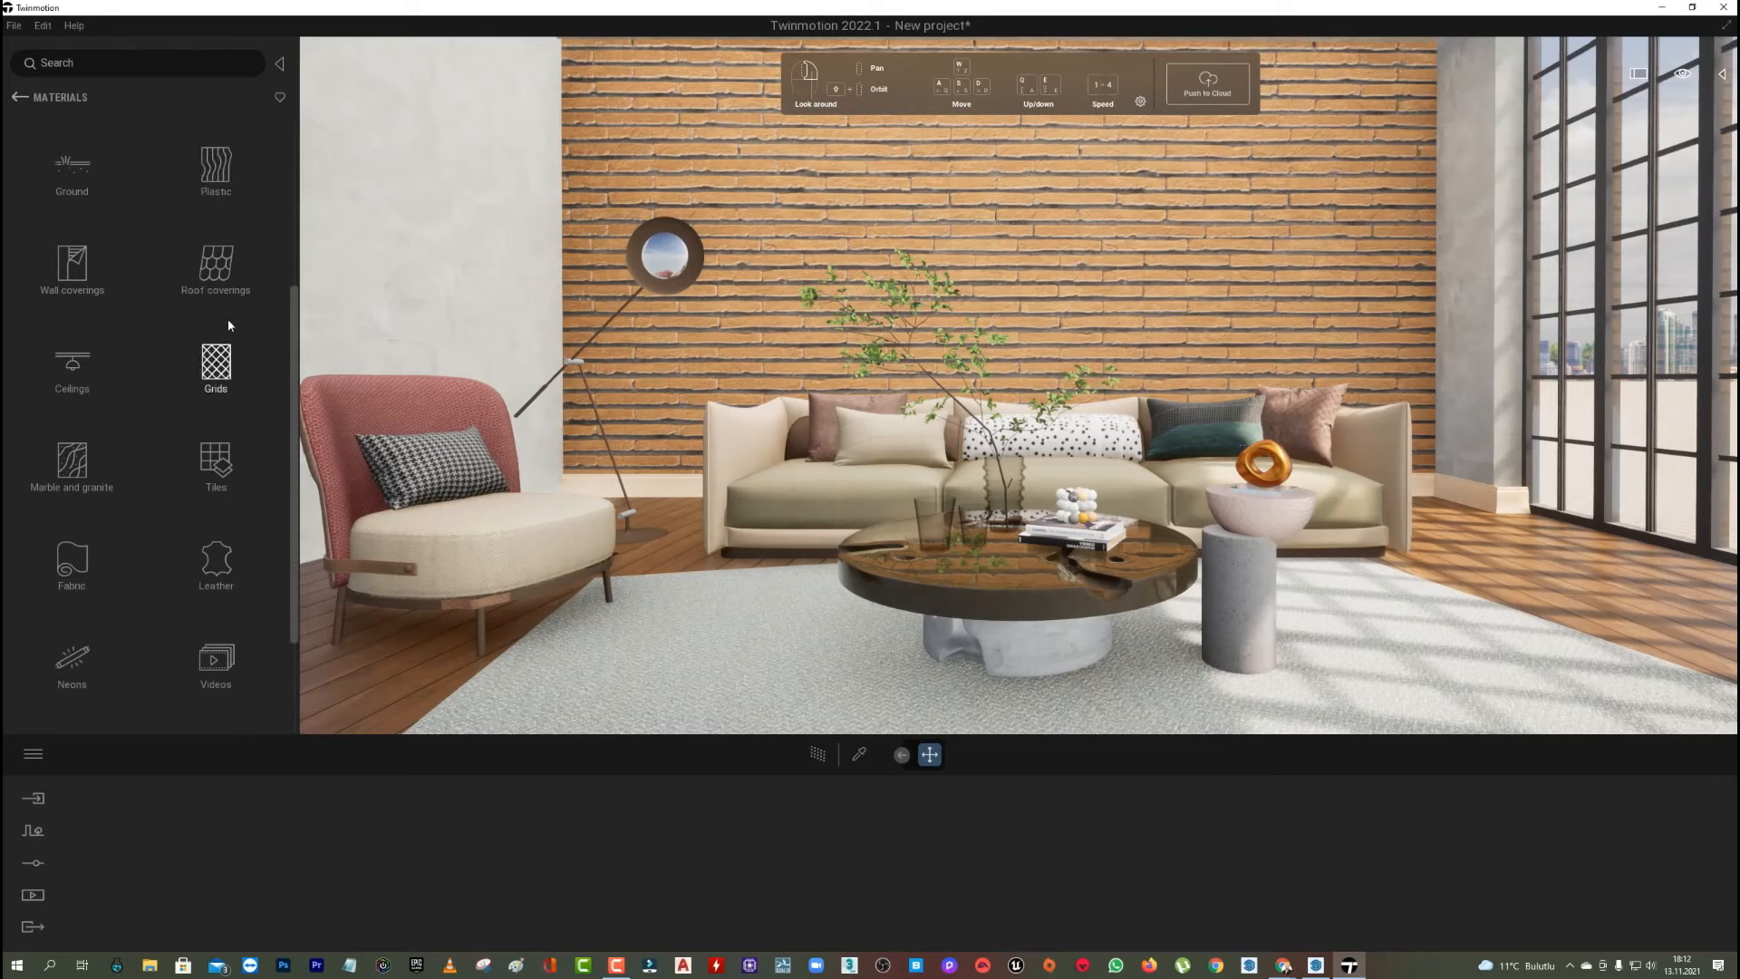
scroll(223, 333, down, 2)
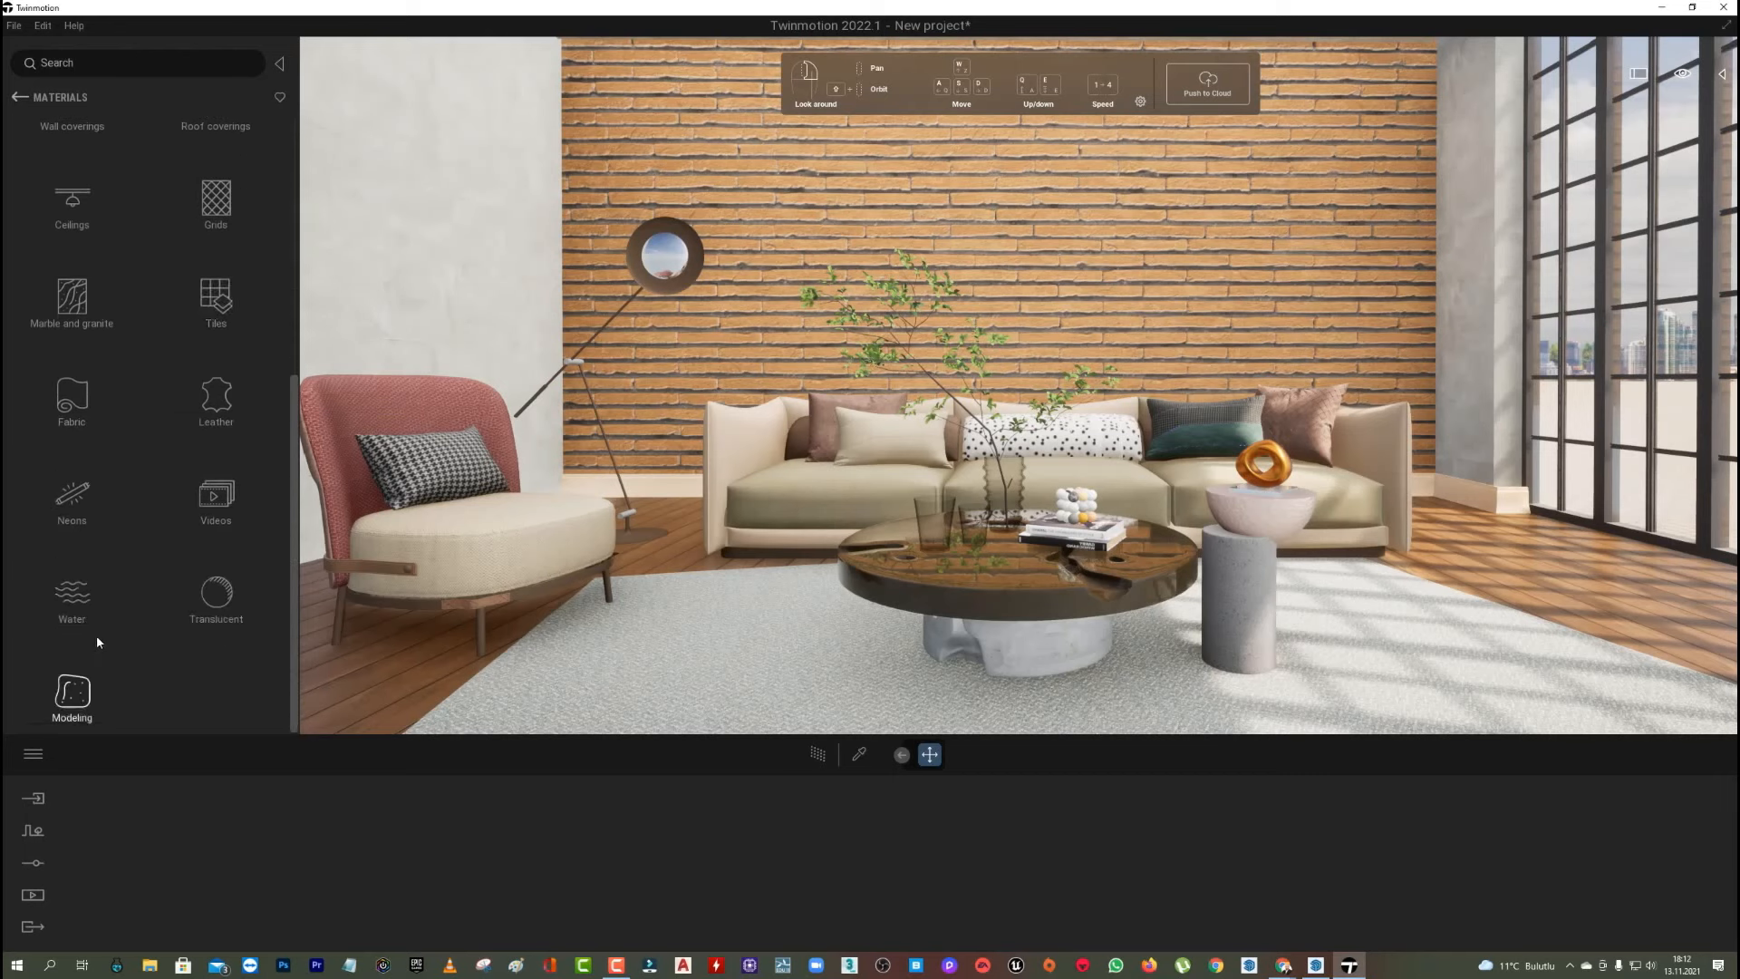
click(87, 686)
mouse_move(226, 263)
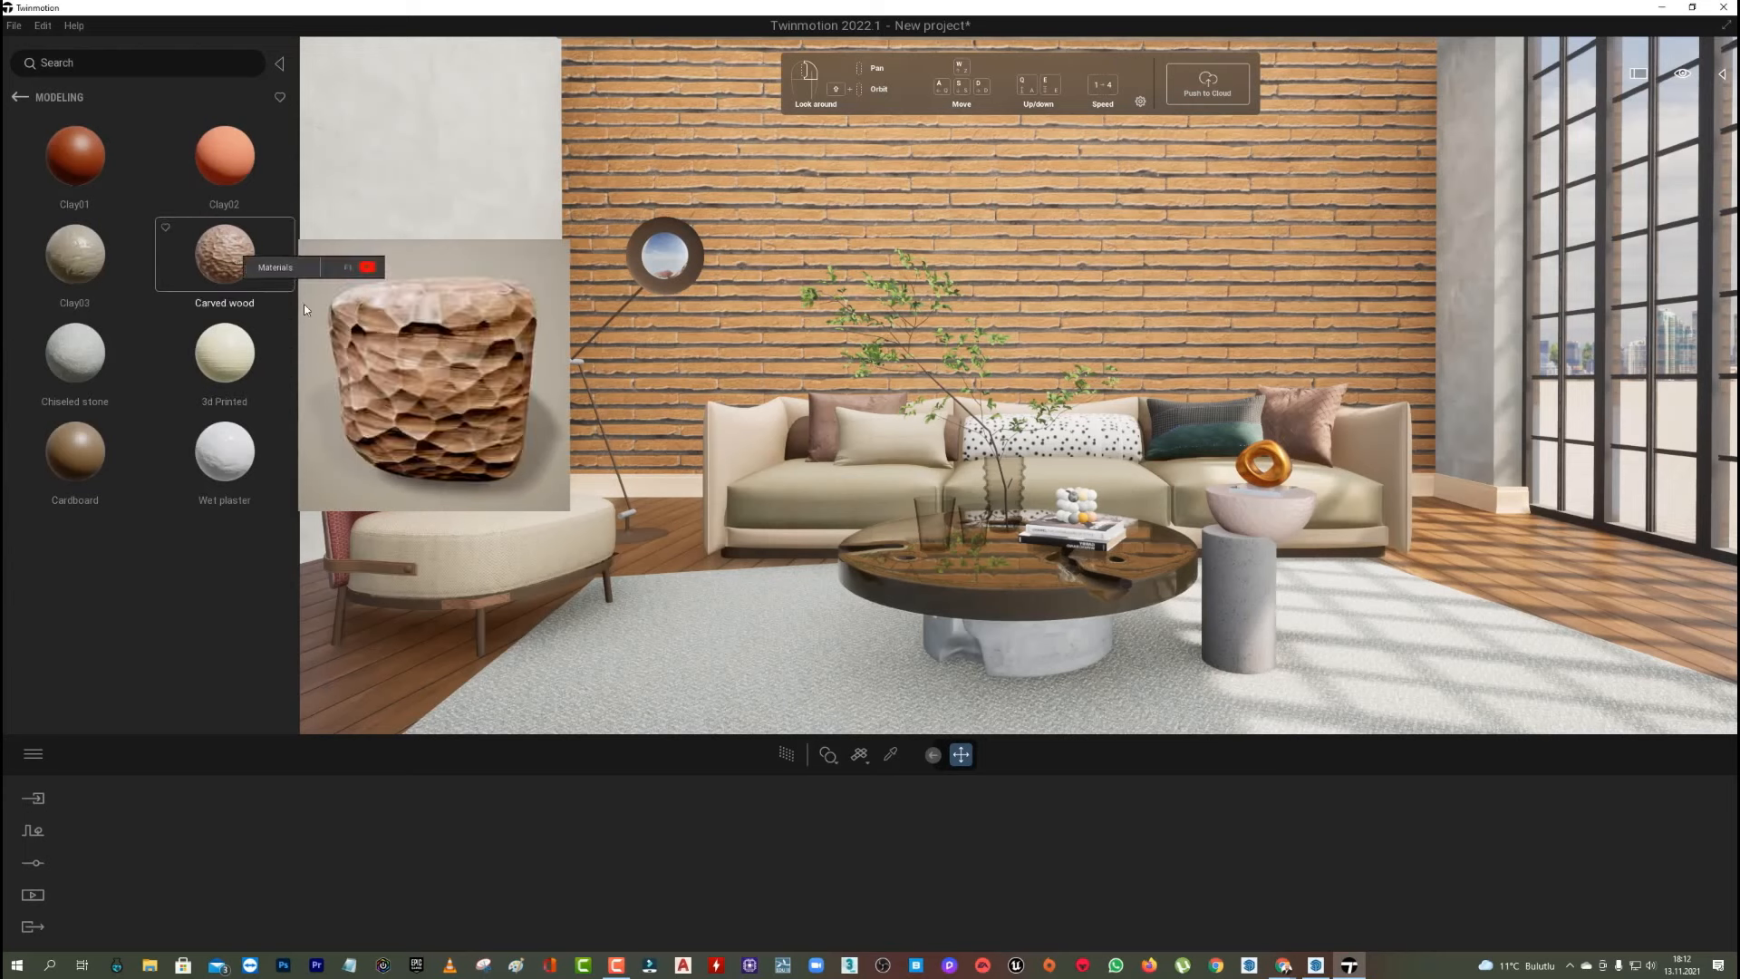
drag(305, 309, 1247, 620)
Apply the 3d Printed material to the bowl-shaped top of the small side table.
mouse_move(222, 343)
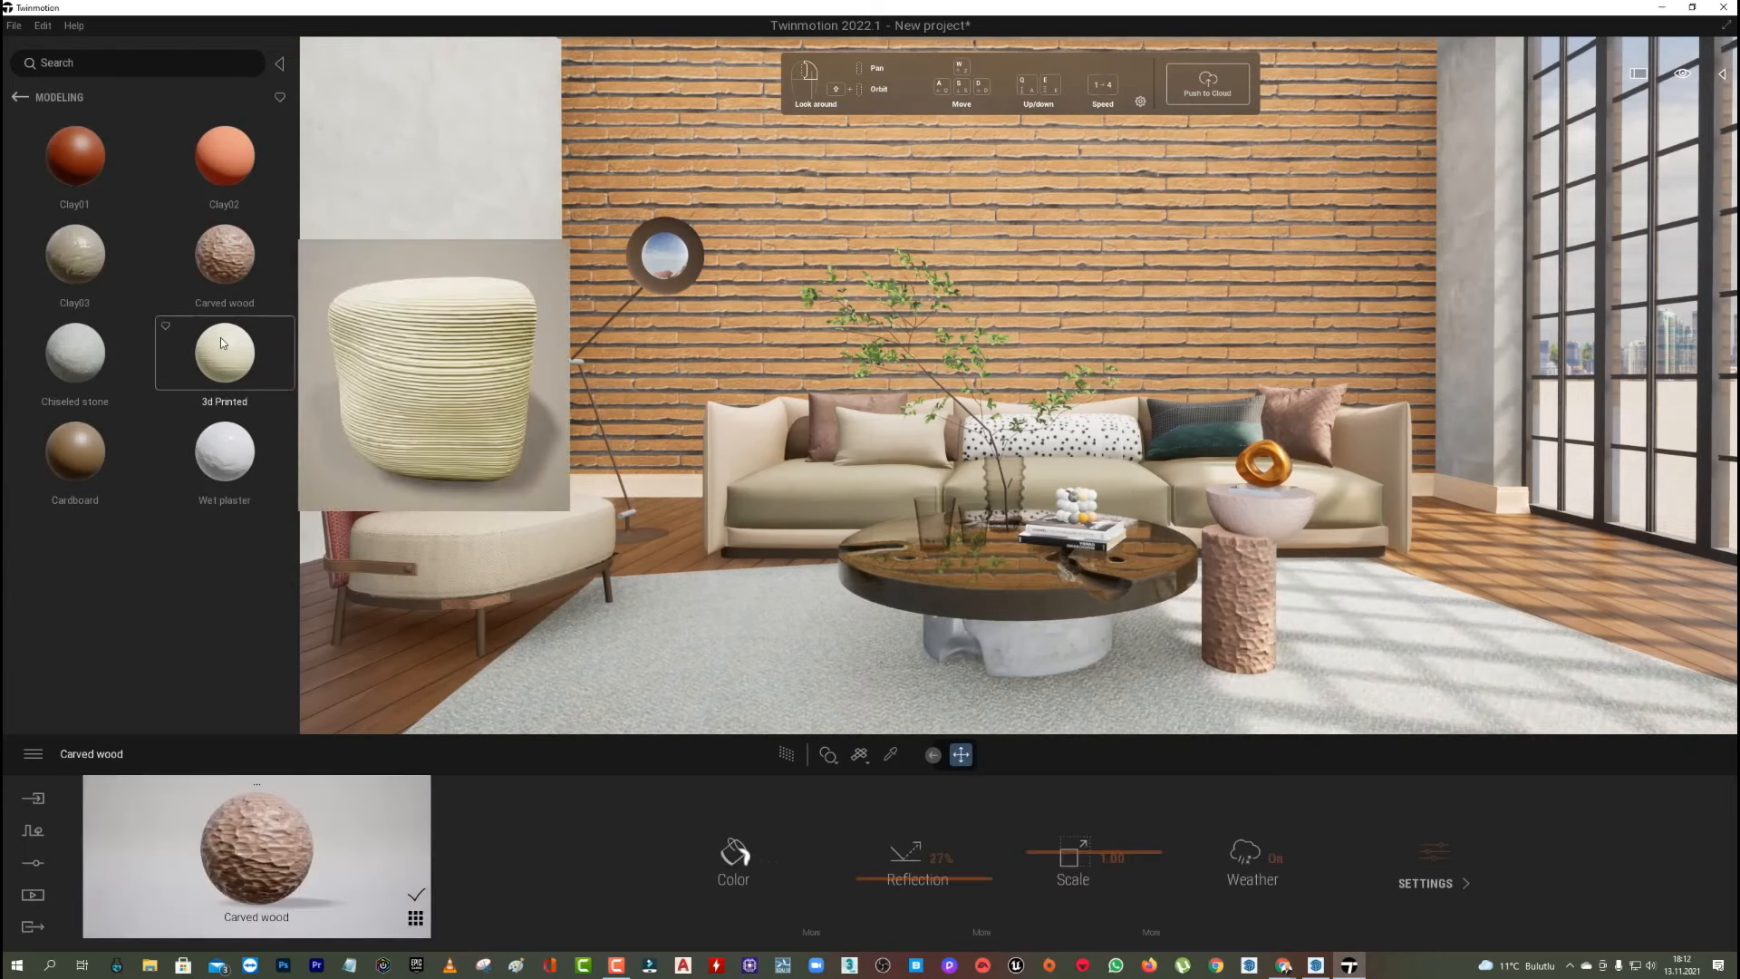
drag(396, 405, 1260, 518)
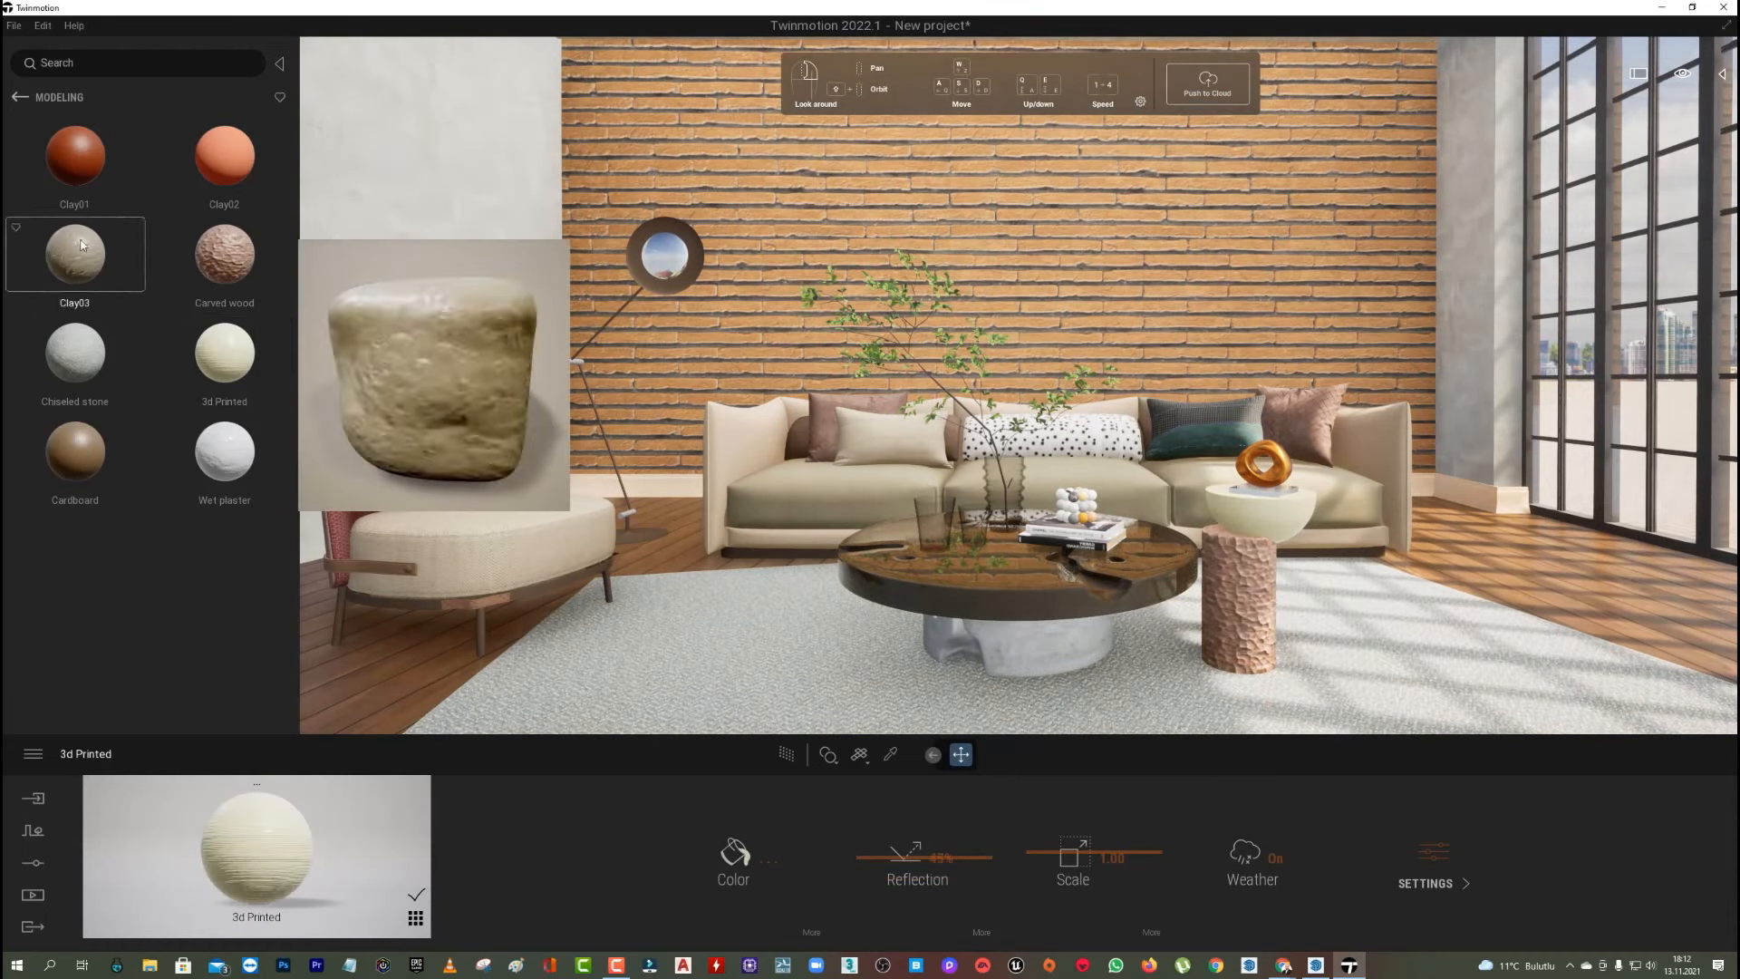
mouse_move(80, 189)
Try the Neon 02 material on the floor lamp's disc and replace it with Multicolored Neon.
click(41, 100)
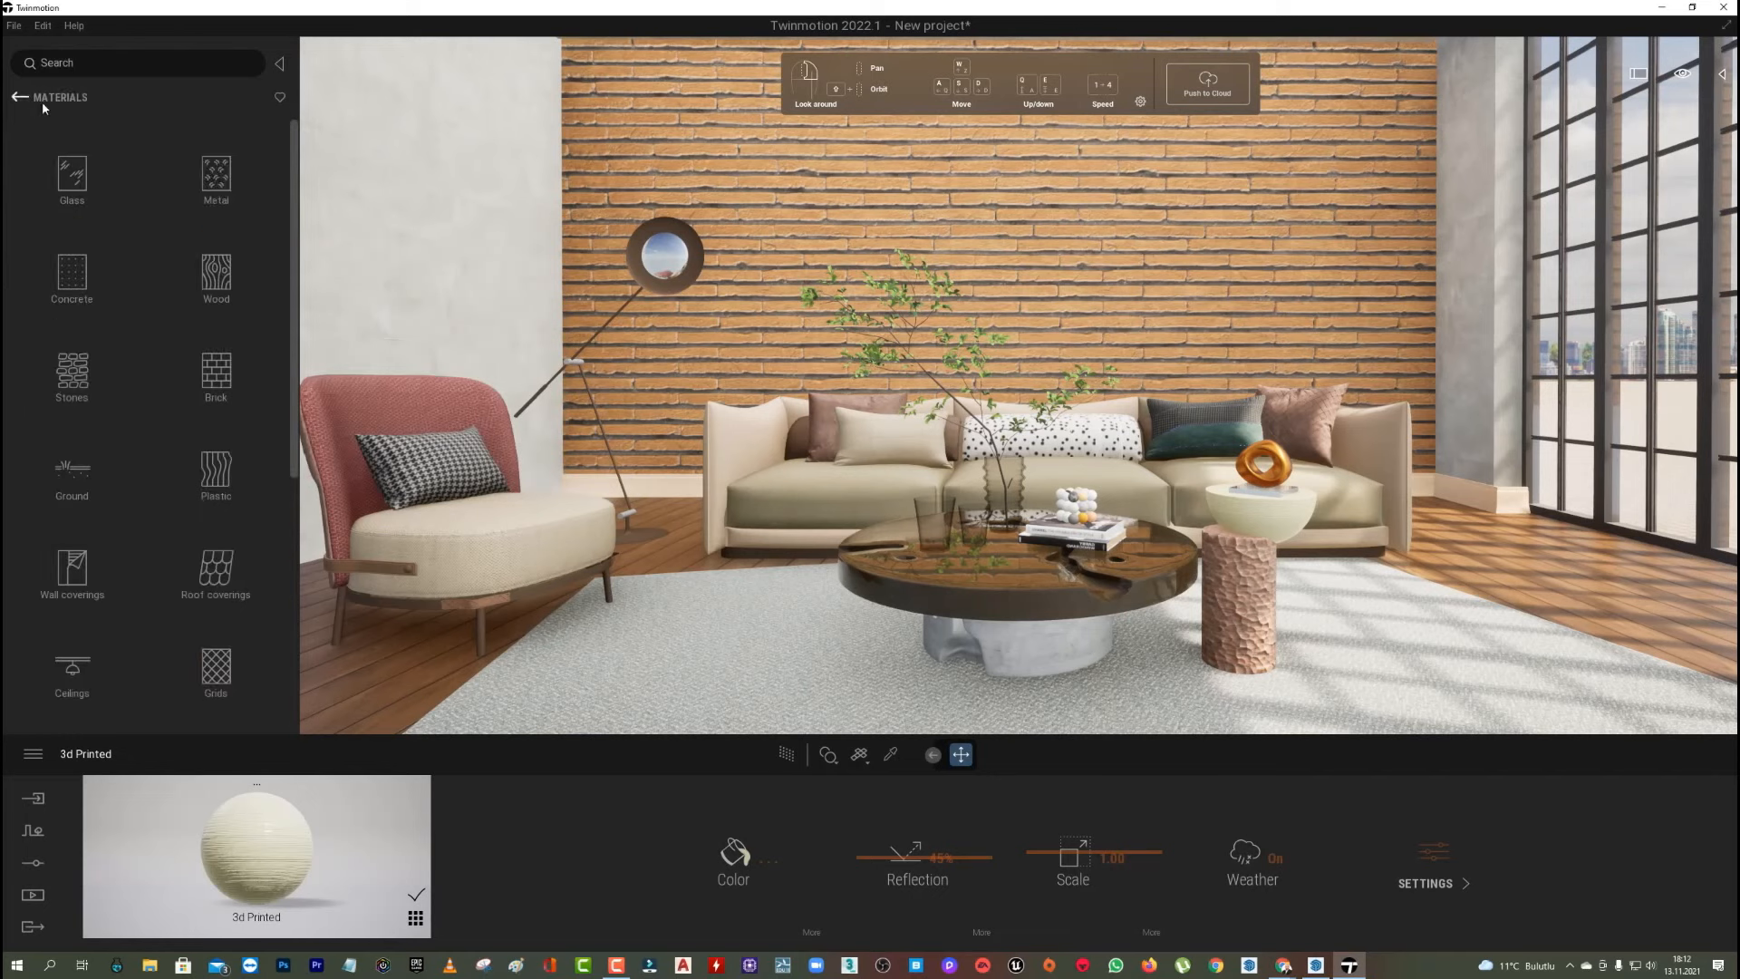
drag(293, 203, 290, 504)
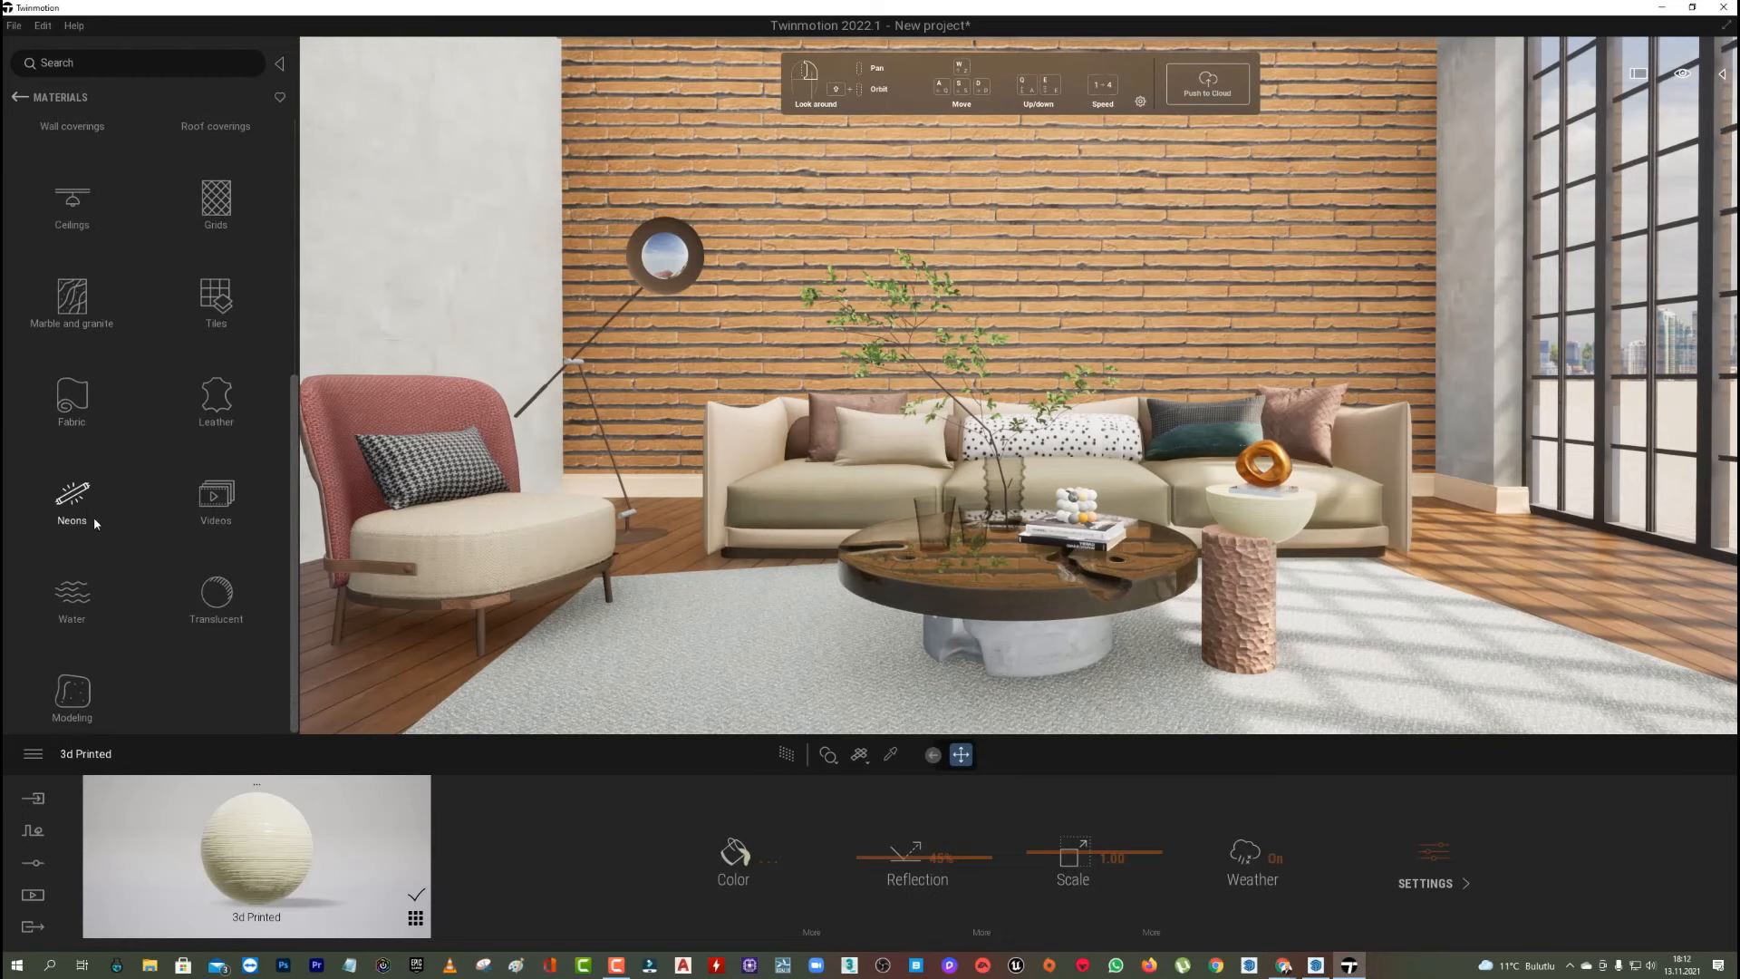
click(74, 500)
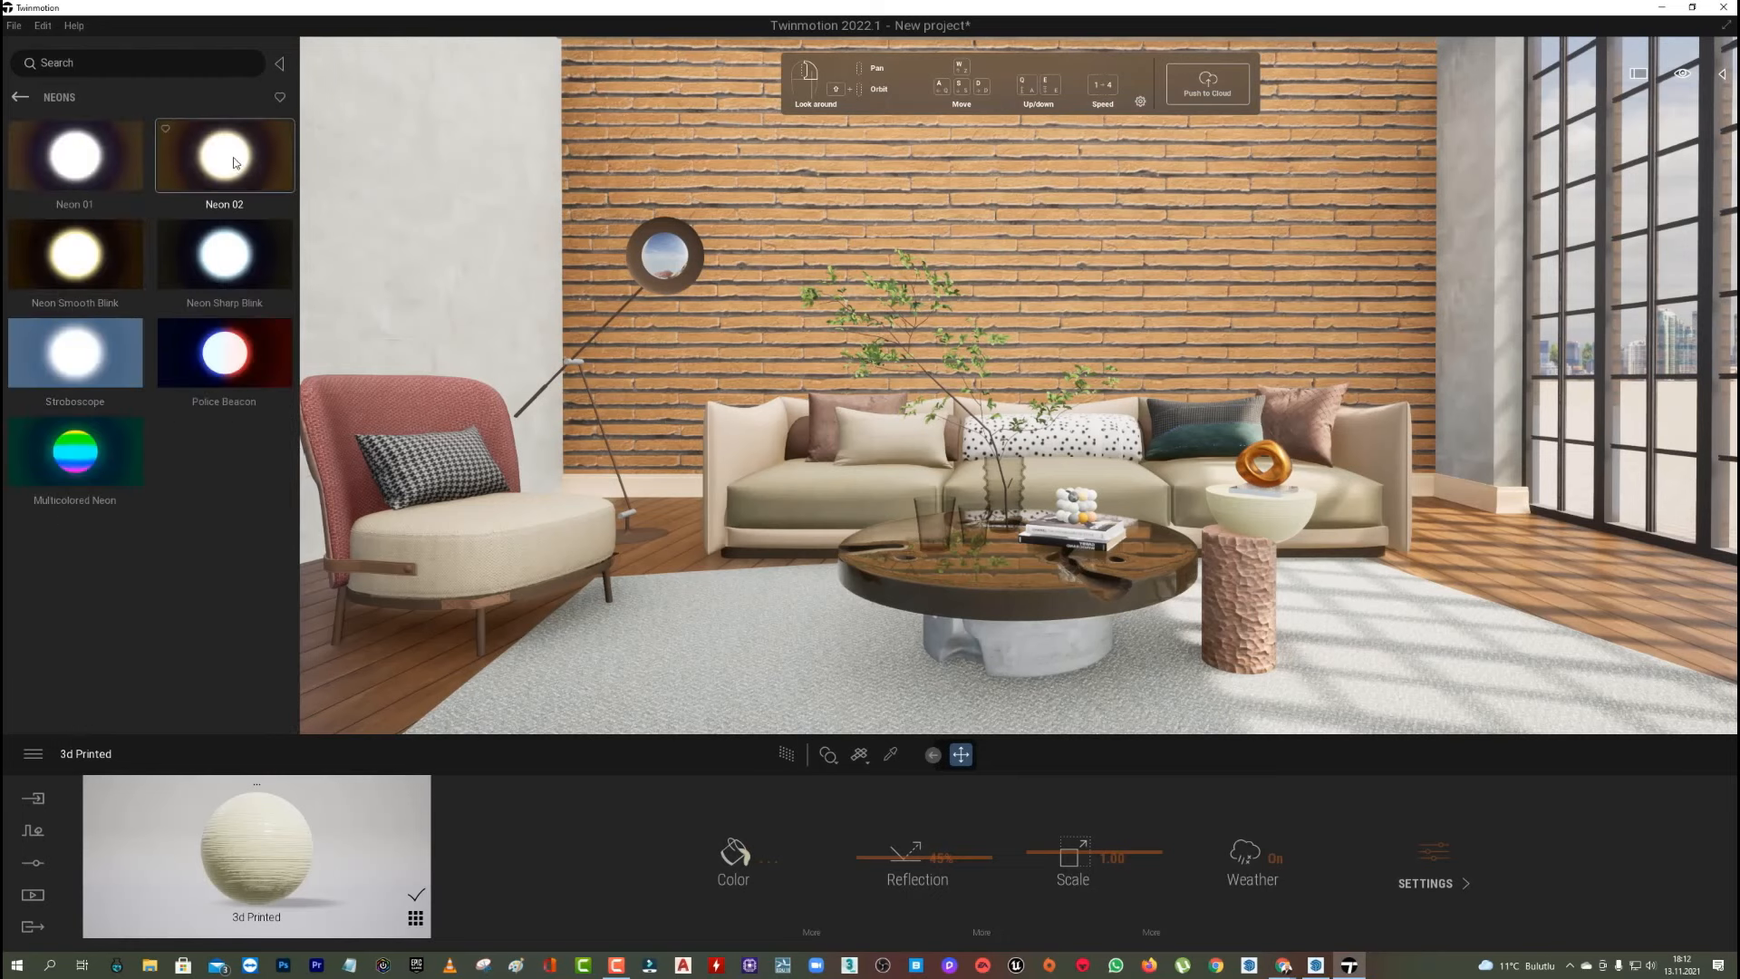
drag(236, 163, 669, 259)
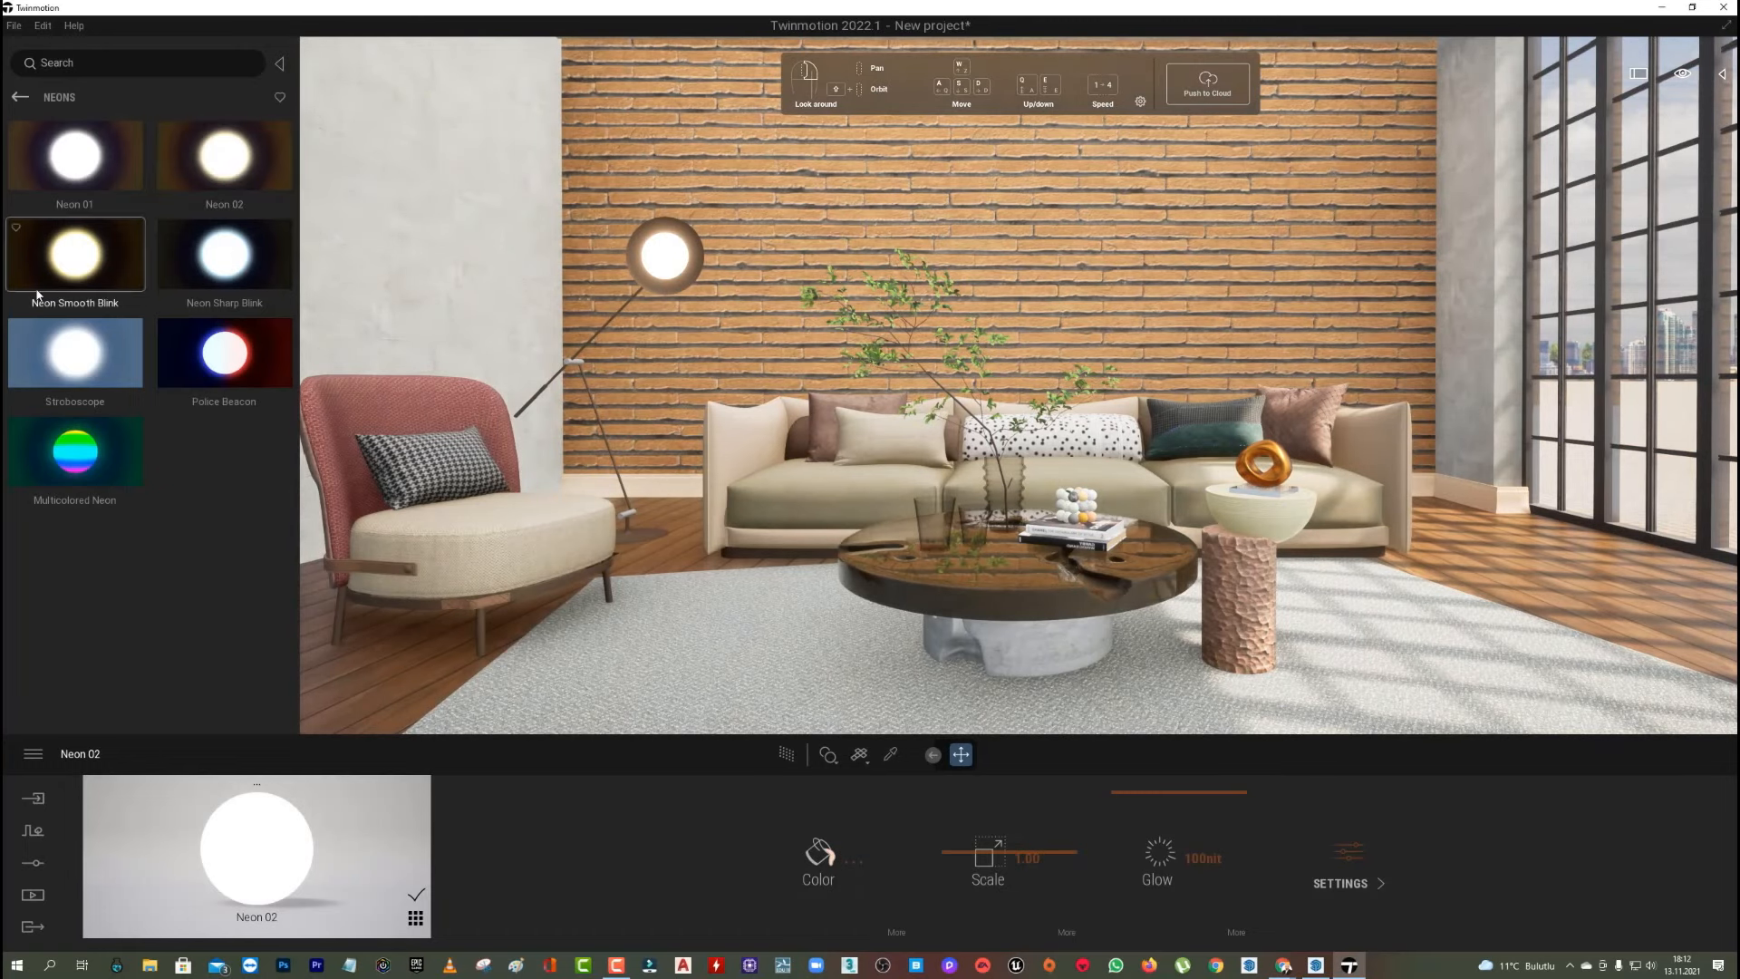
drag(74, 451, 645, 262)
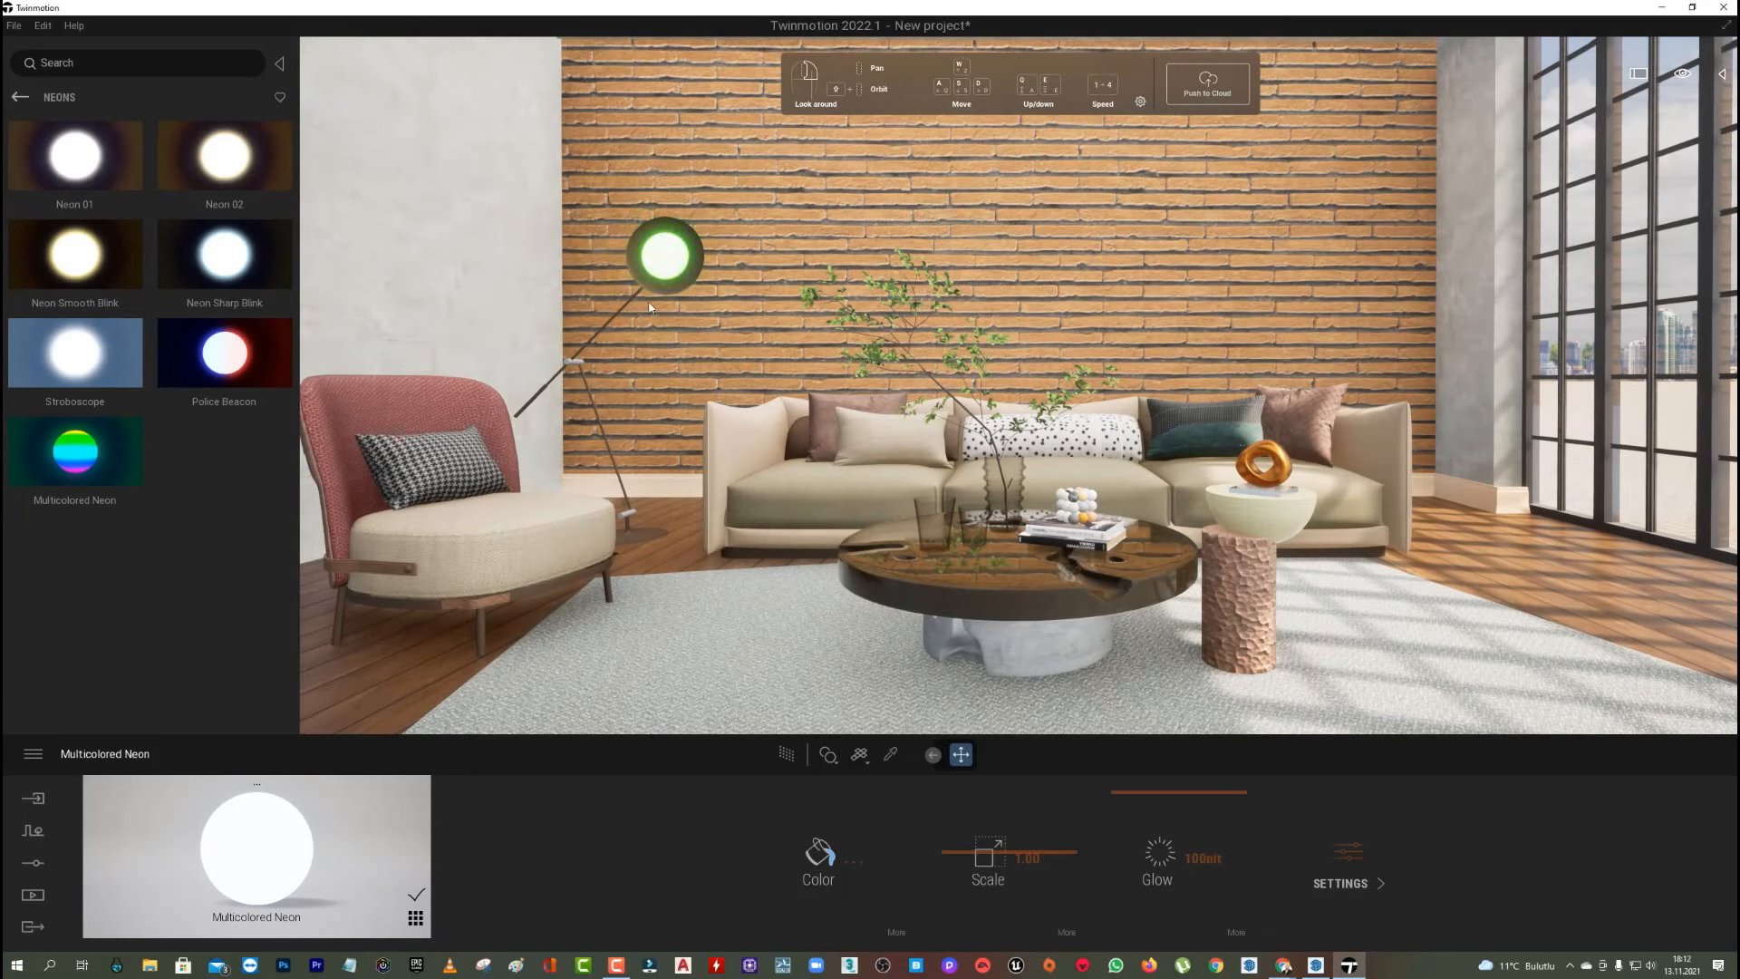
Apply the translucent Wax material to the ring sculpture on the small side table.
click(19, 98)
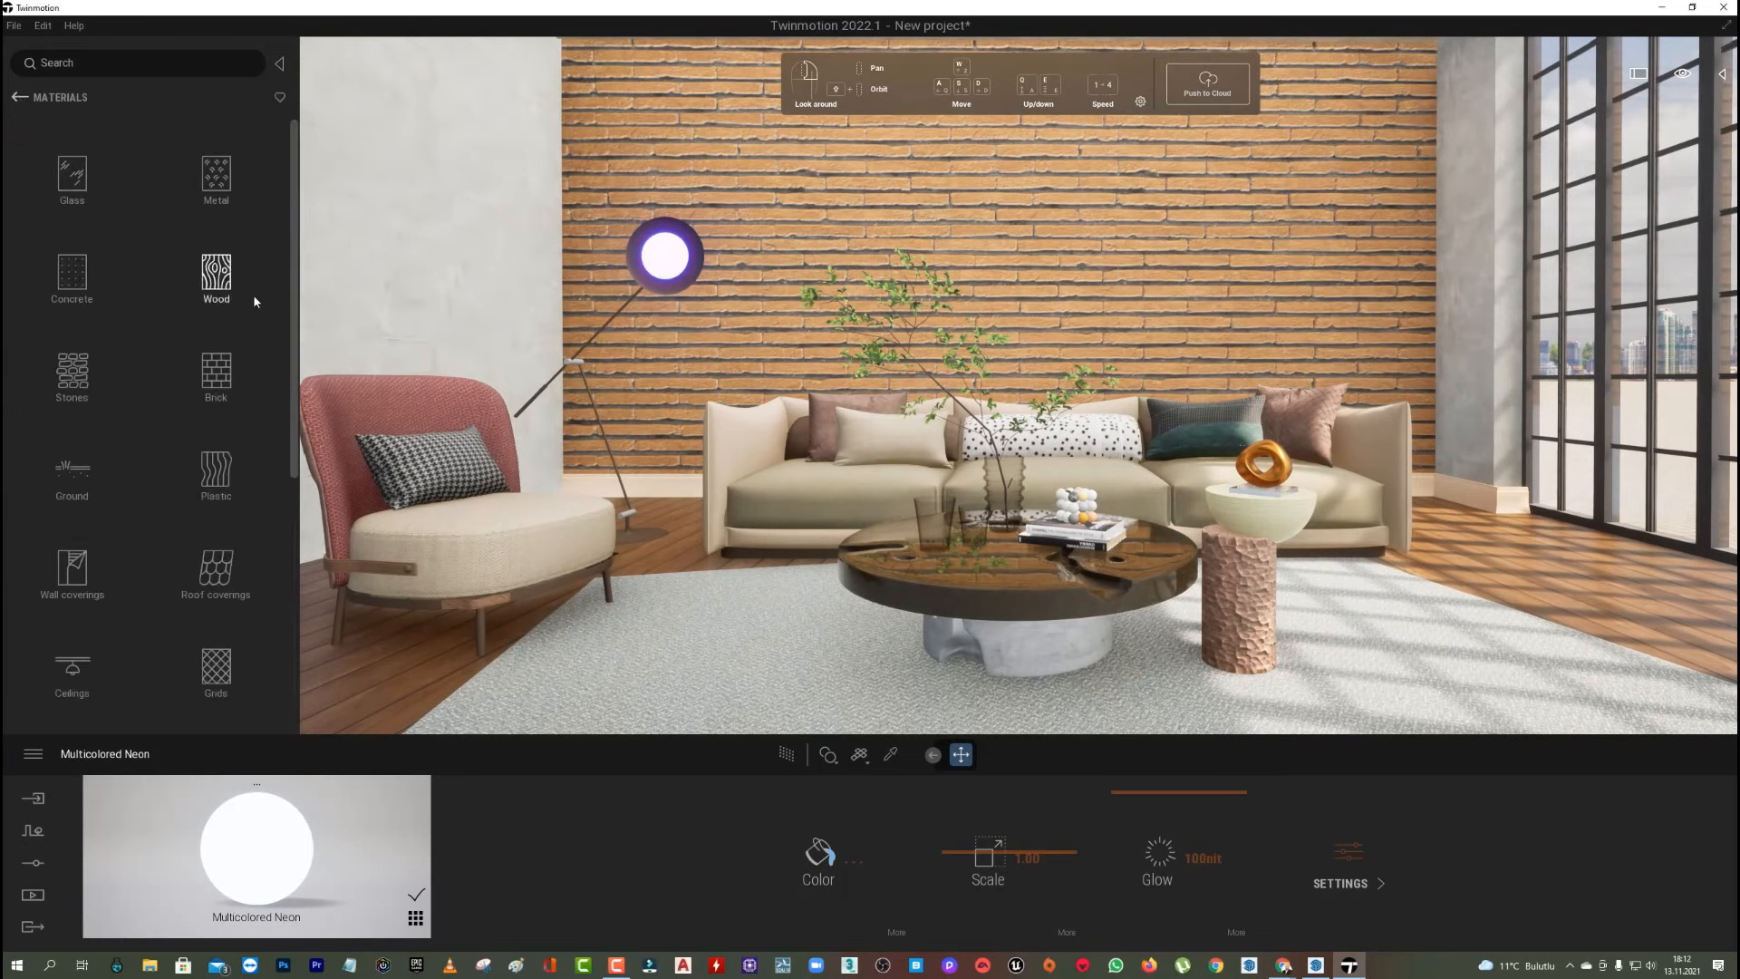
scroll(243, 349, down, 7)
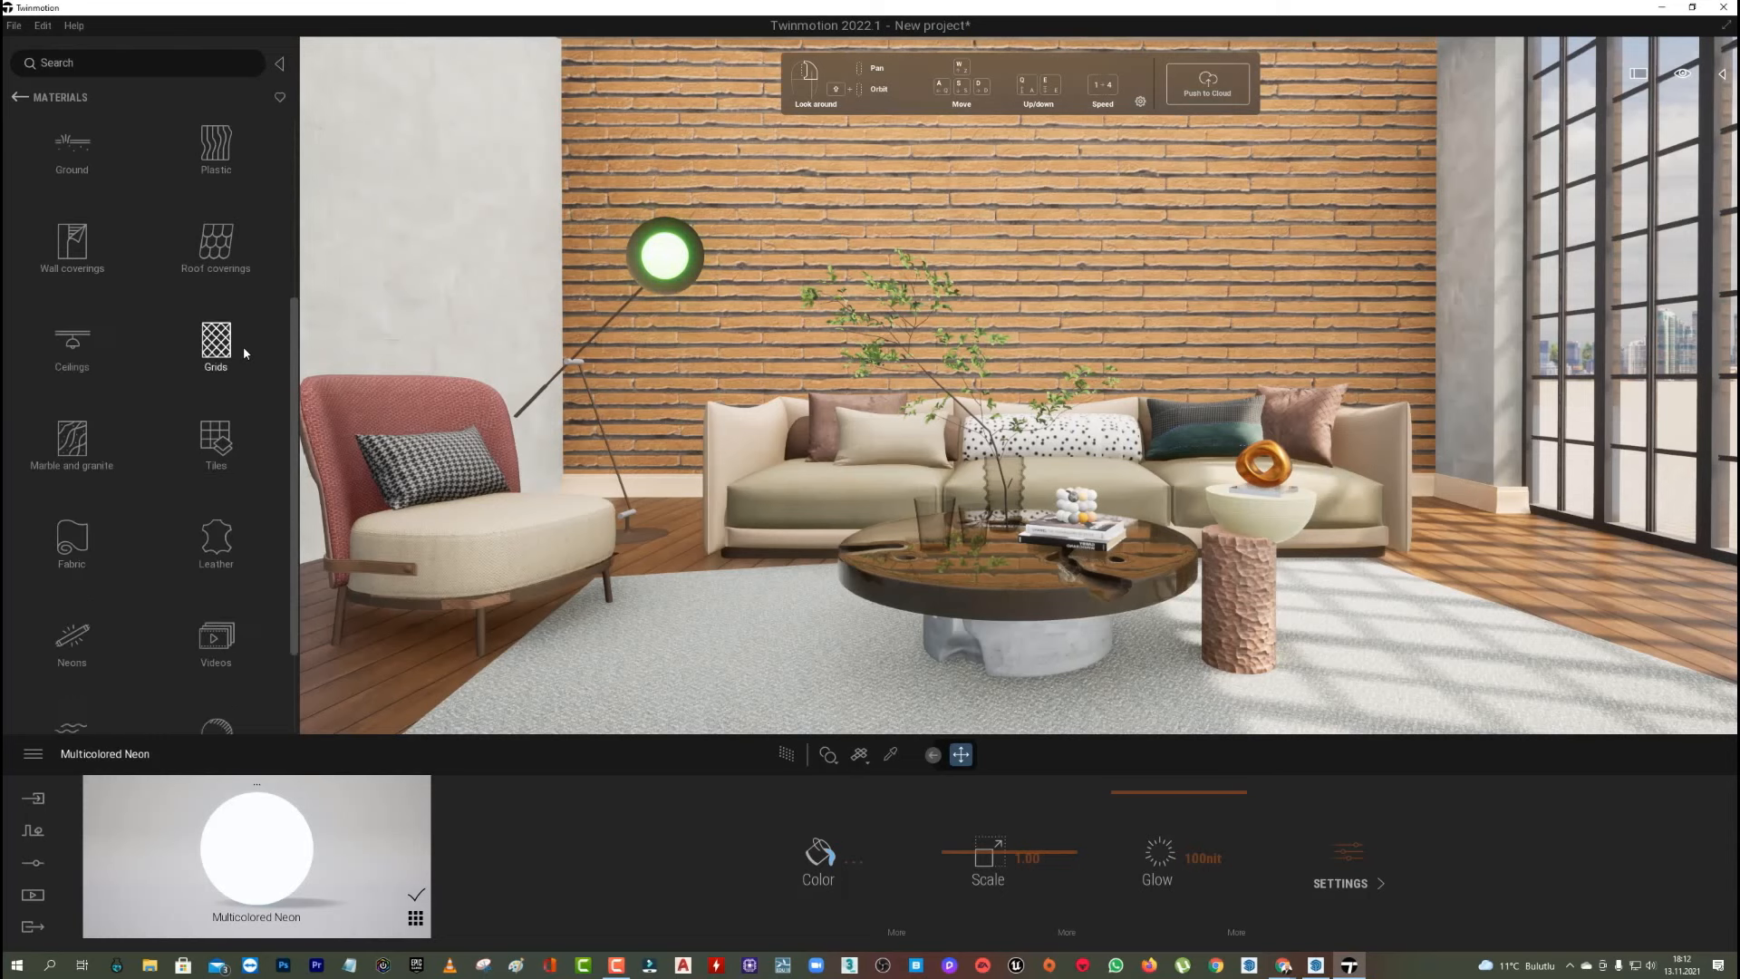
scroll(243, 351, down, 2)
click(222, 595)
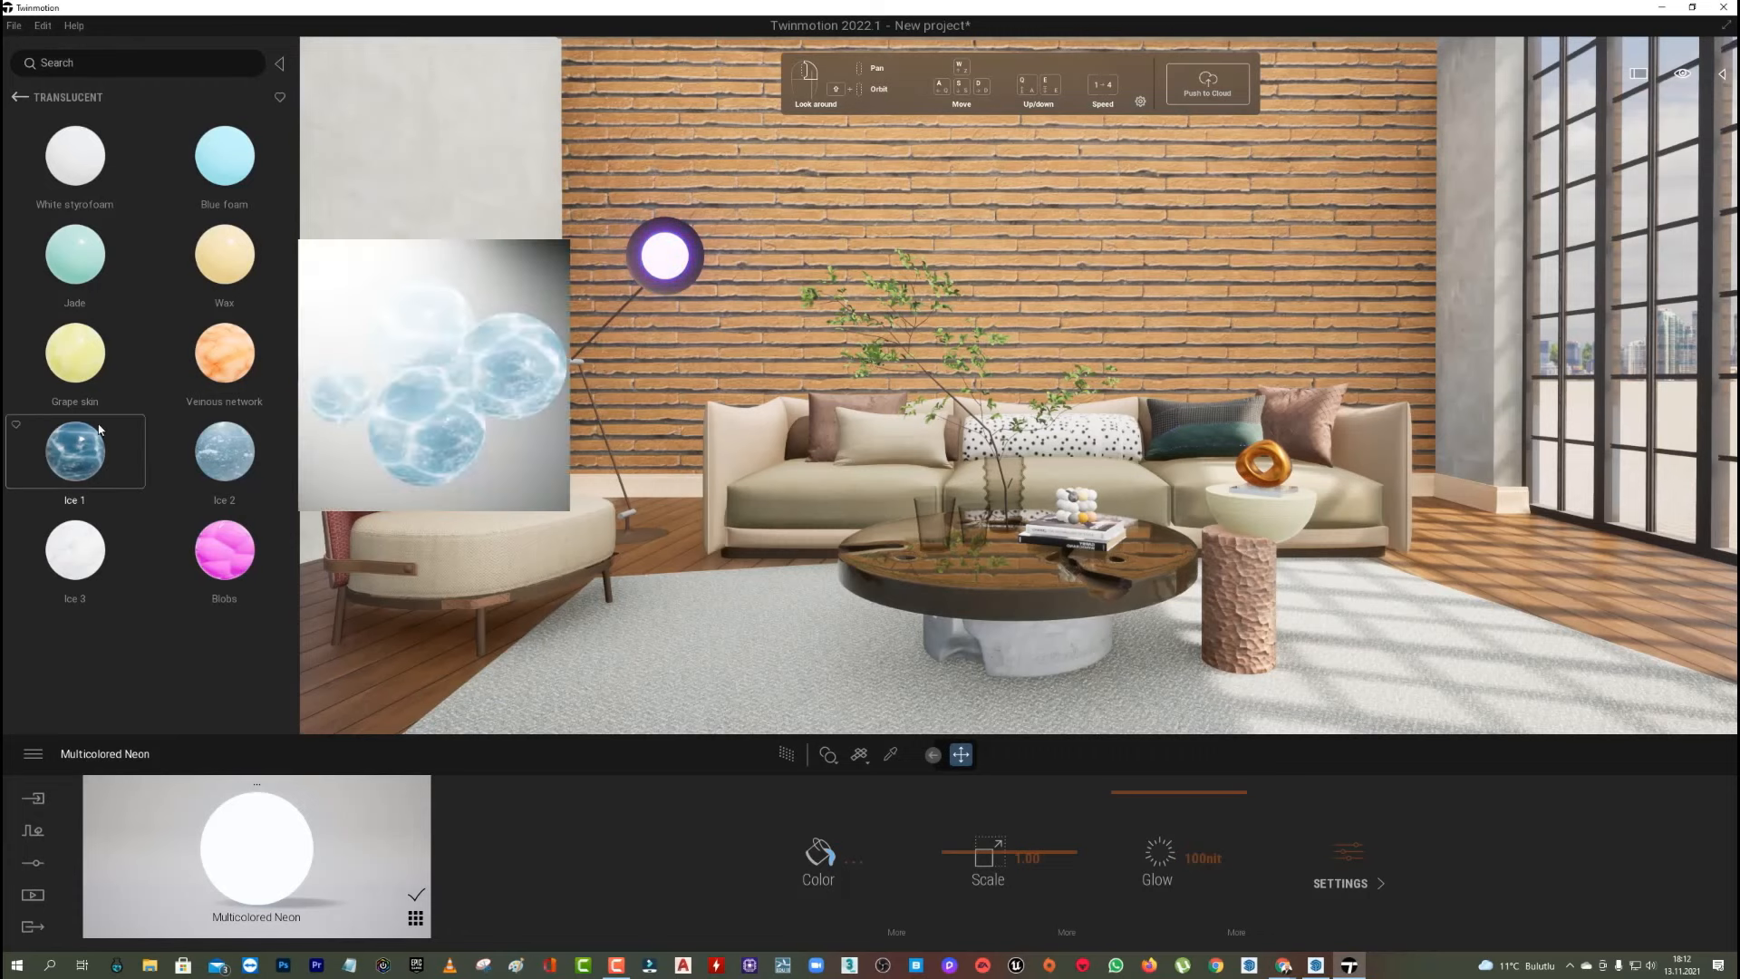
mouse_move(228, 245)
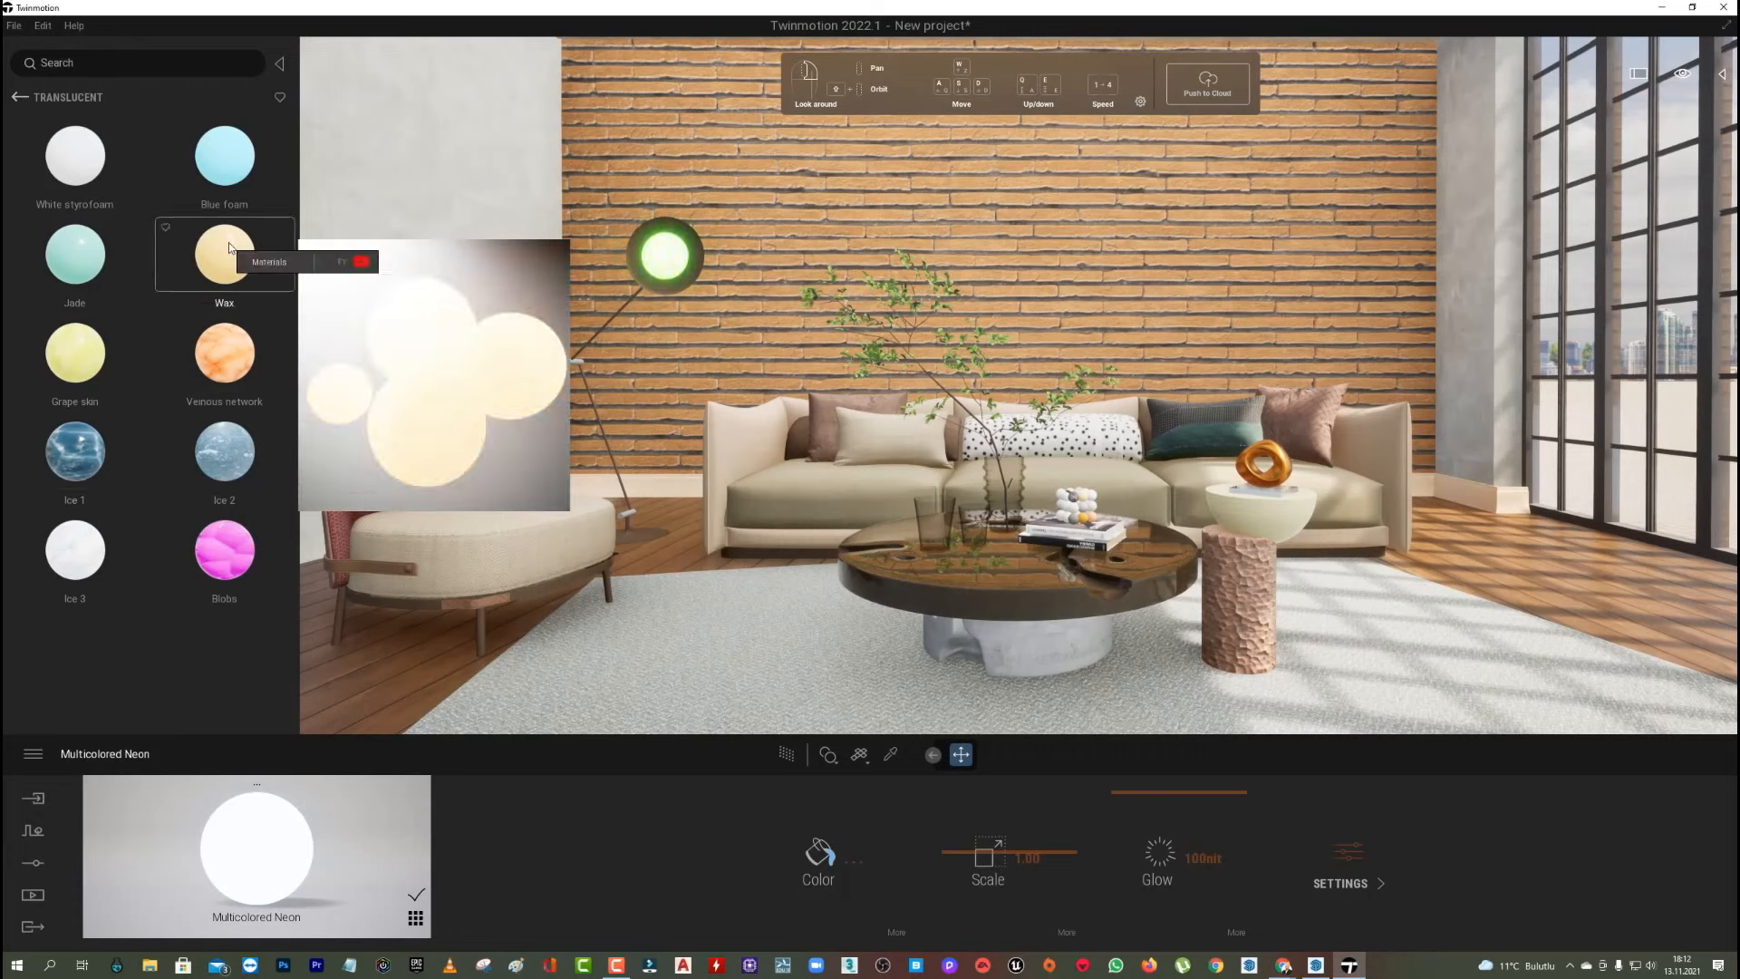
mouse_move(115, 153)
drag(227, 261, 1278, 459)
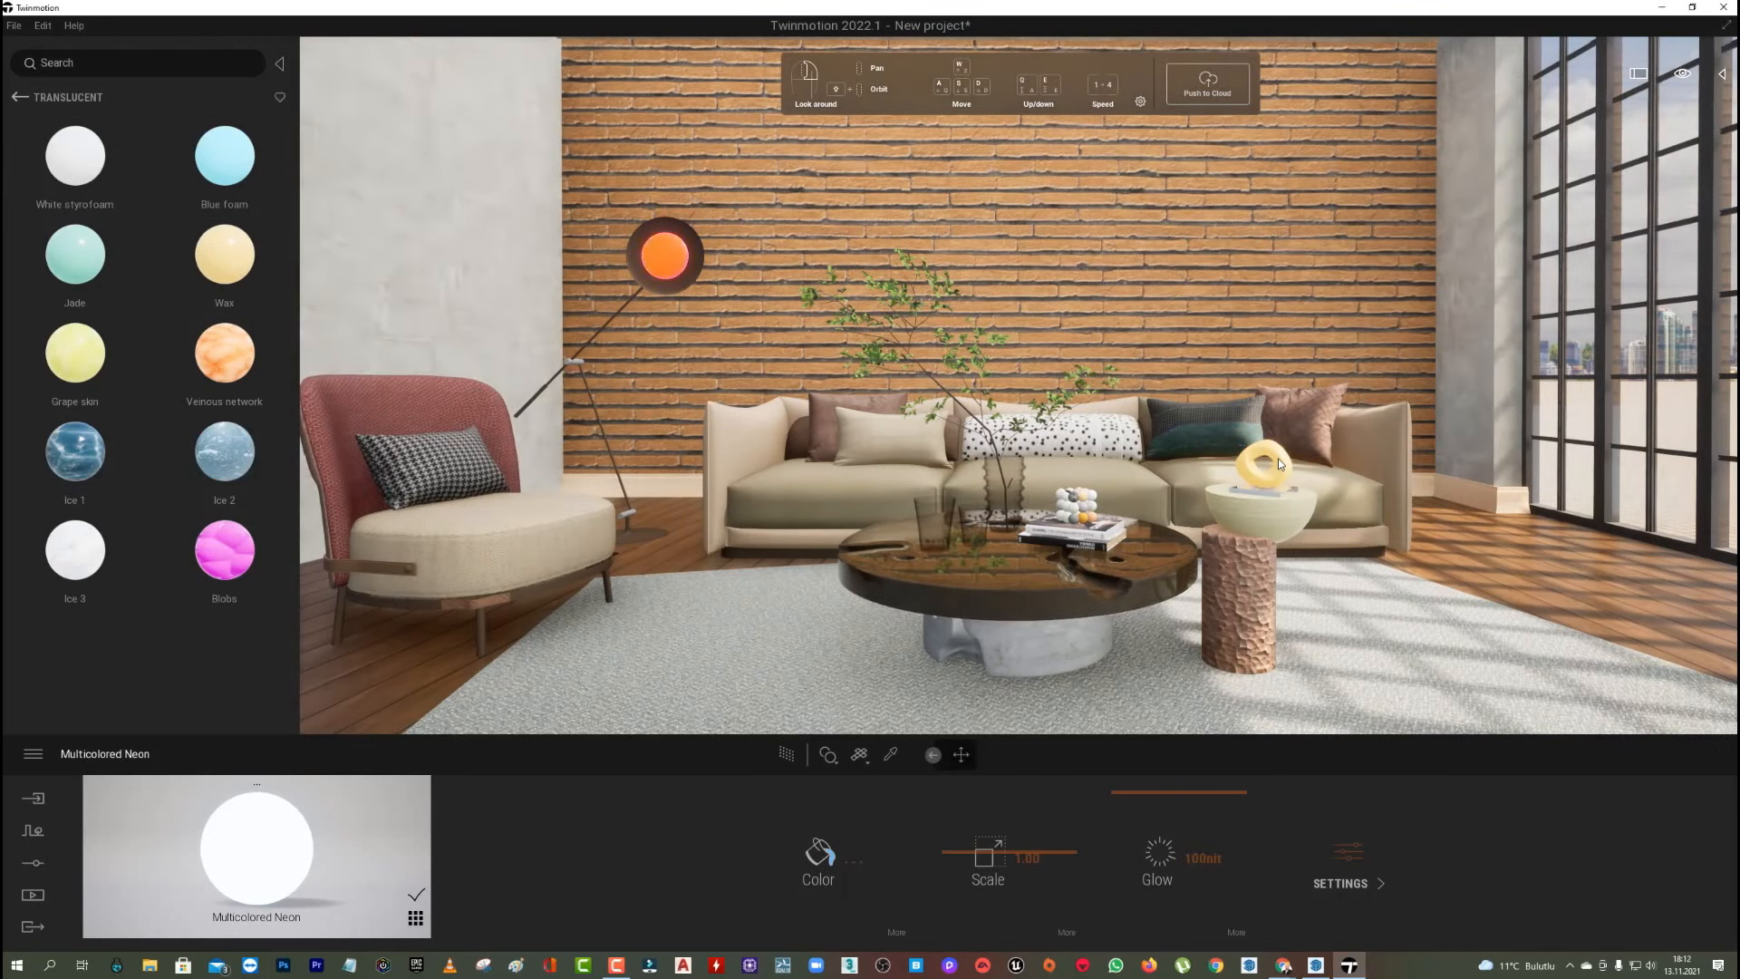
Apply the Cement tiles 10 material from the Tiles library to the wooden floor.
click(19, 97)
scroll(231, 260, down, 1)
scroll(230, 261, down, 2)
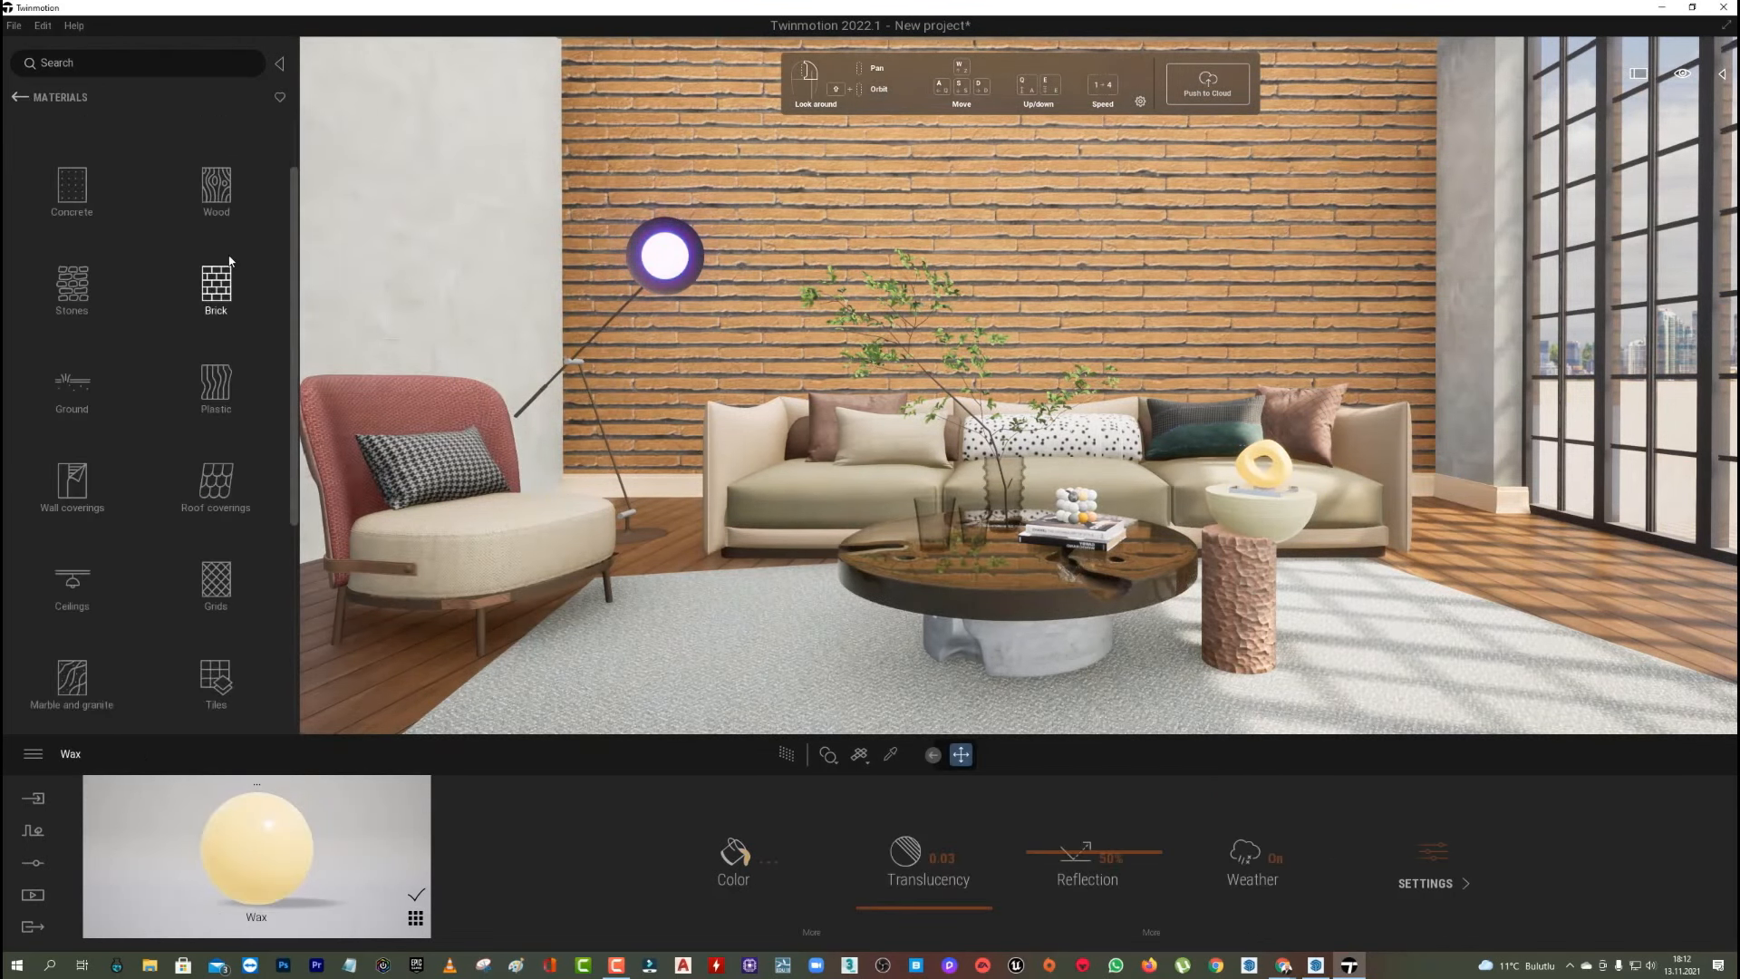
scroll(226, 268, down, 2)
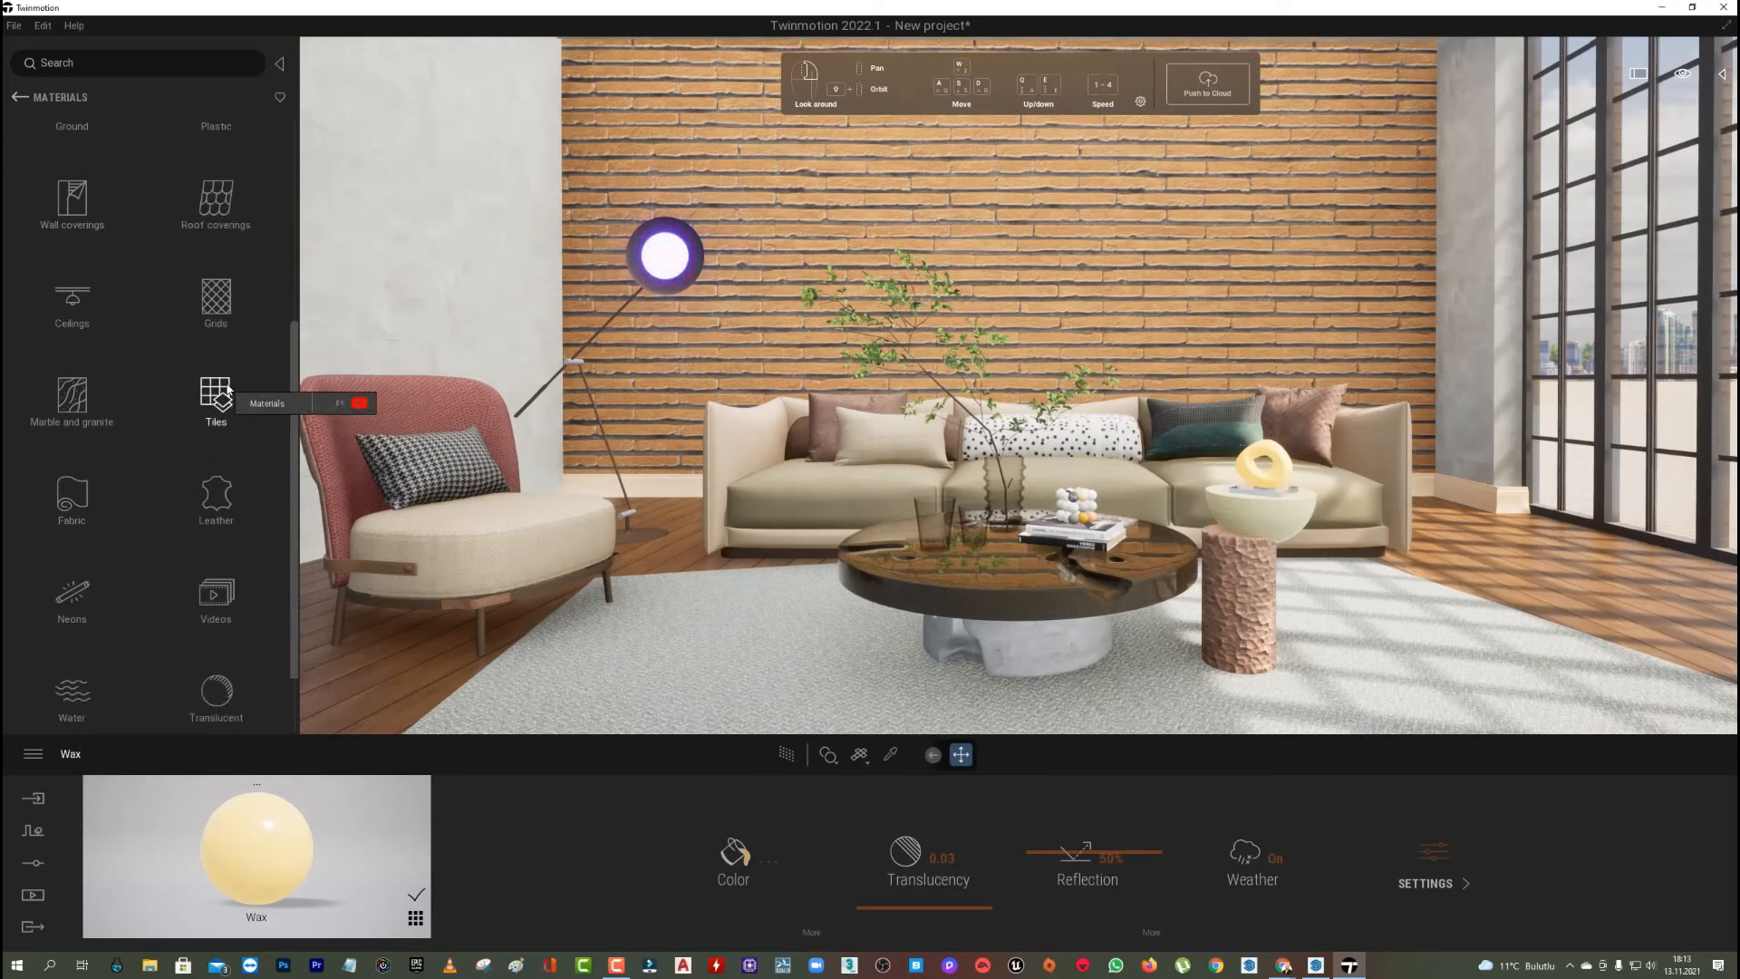
click(227, 388)
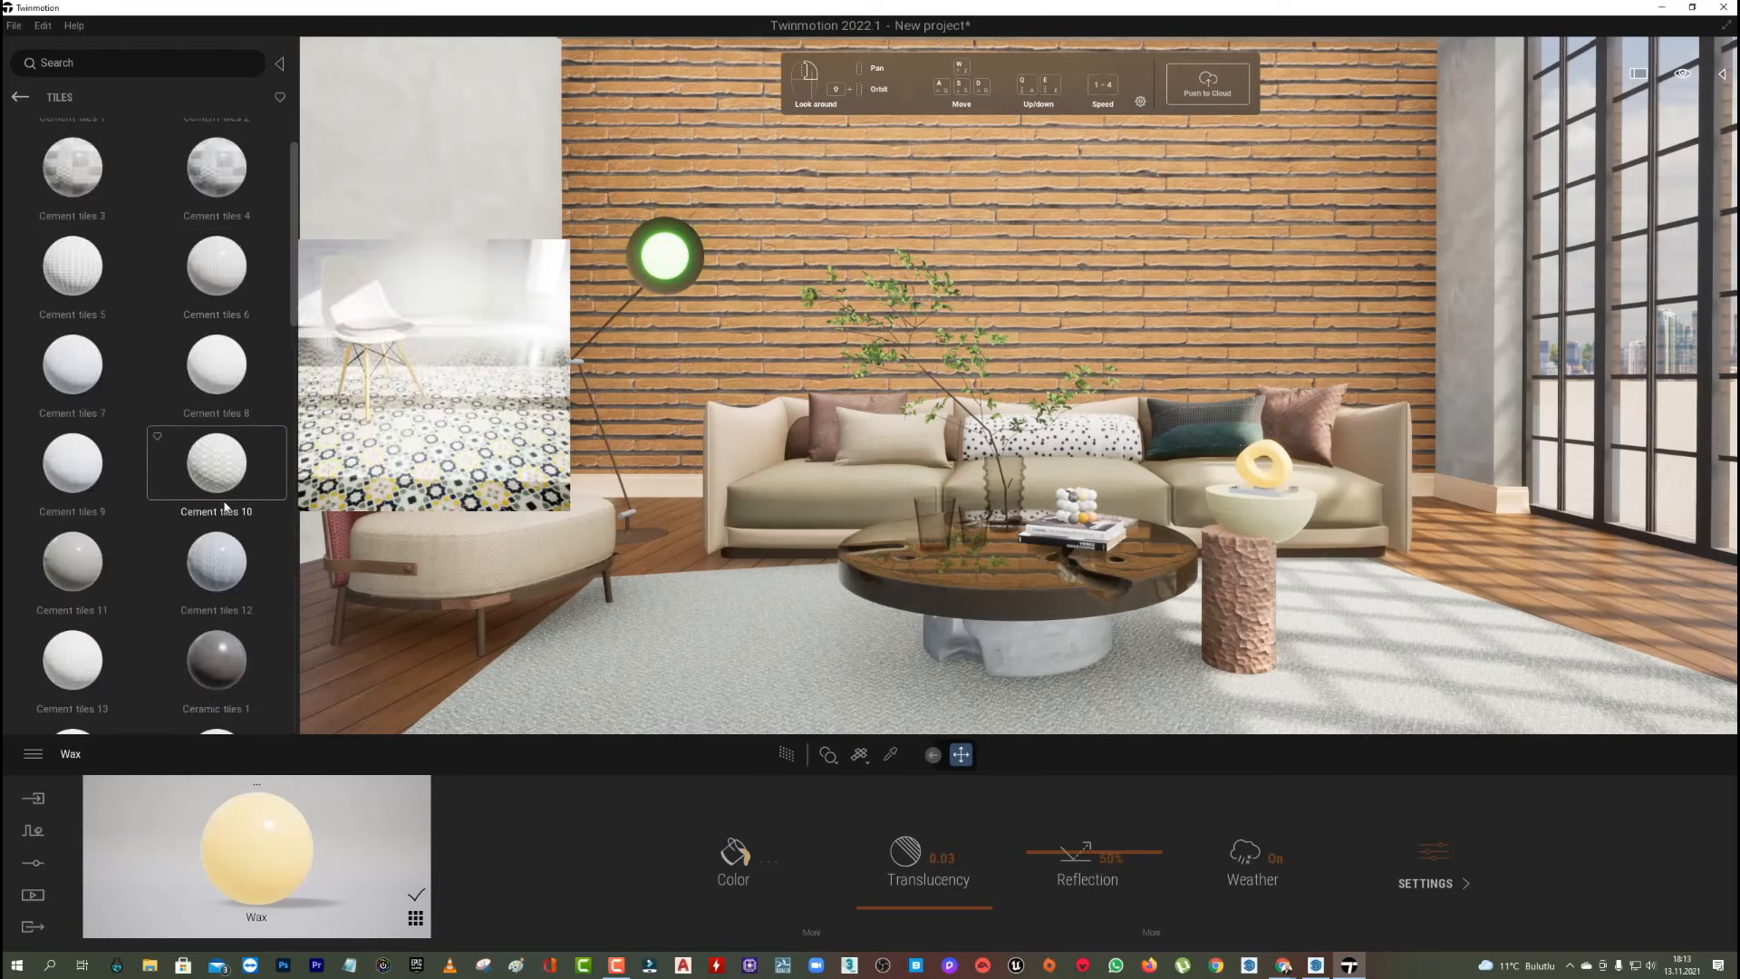
scroll(234, 457, down, 1)
drag(235, 462, 1591, 596)
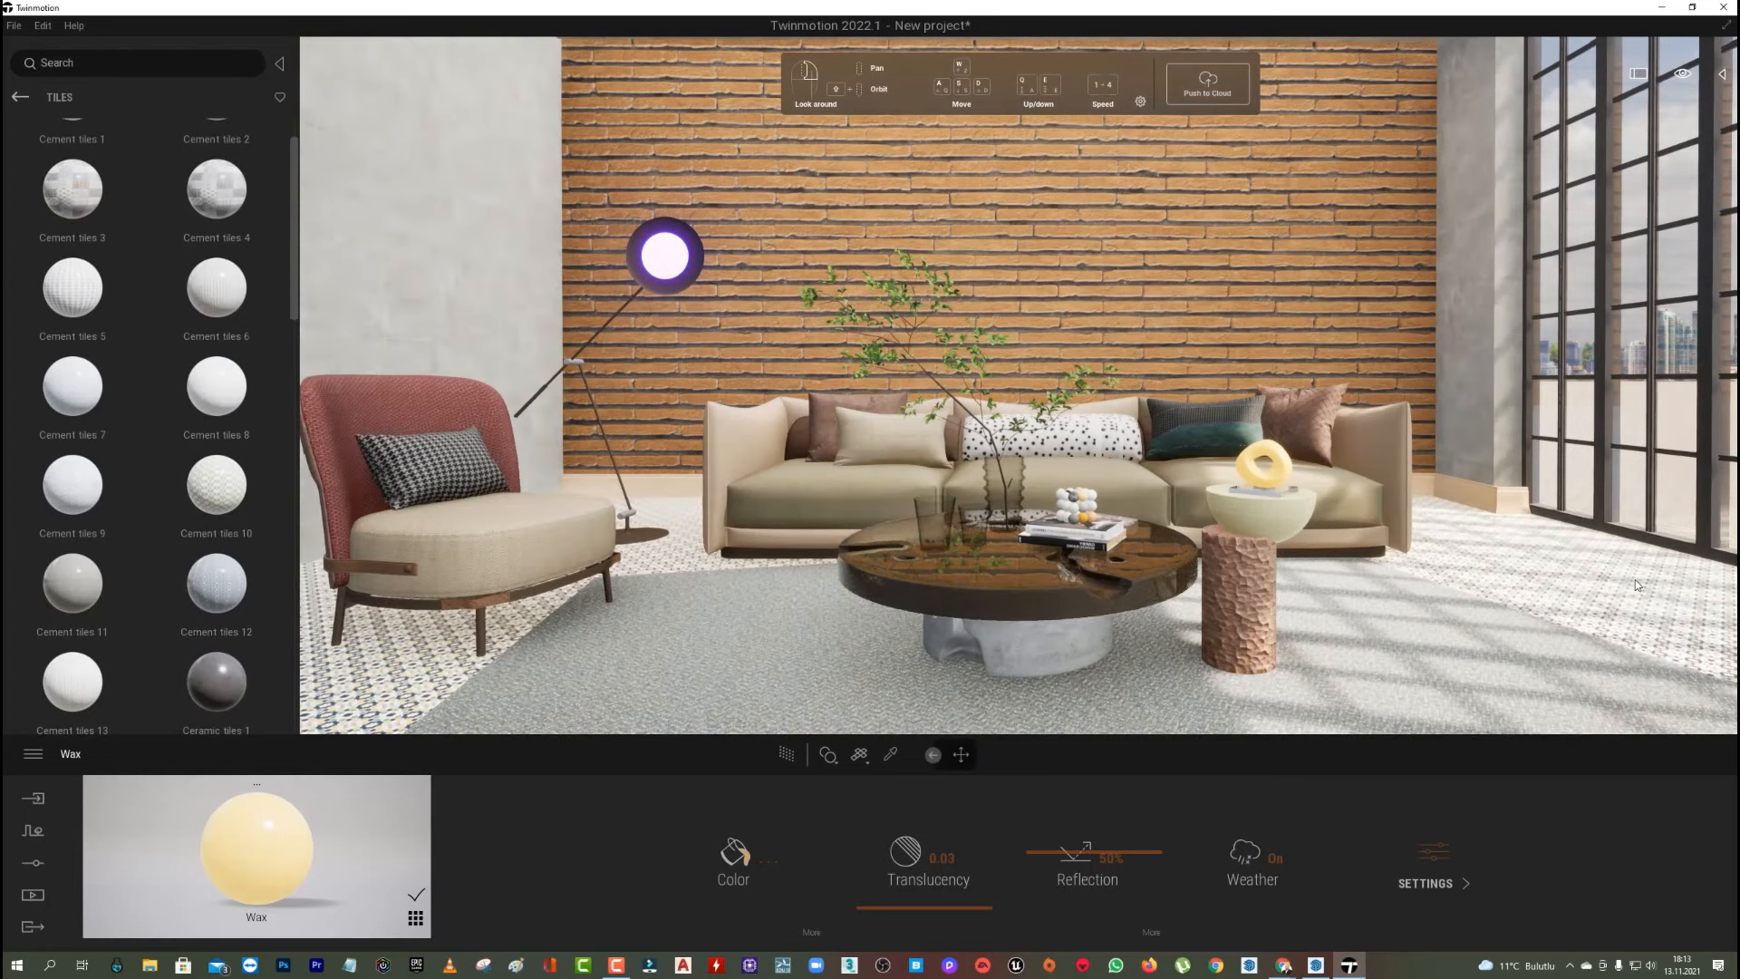
Look through the ceramic, concrete, metallic, mosaic, sandstone and stoneware materials in the Tiles library.
scroll(231, 587, down, 2)
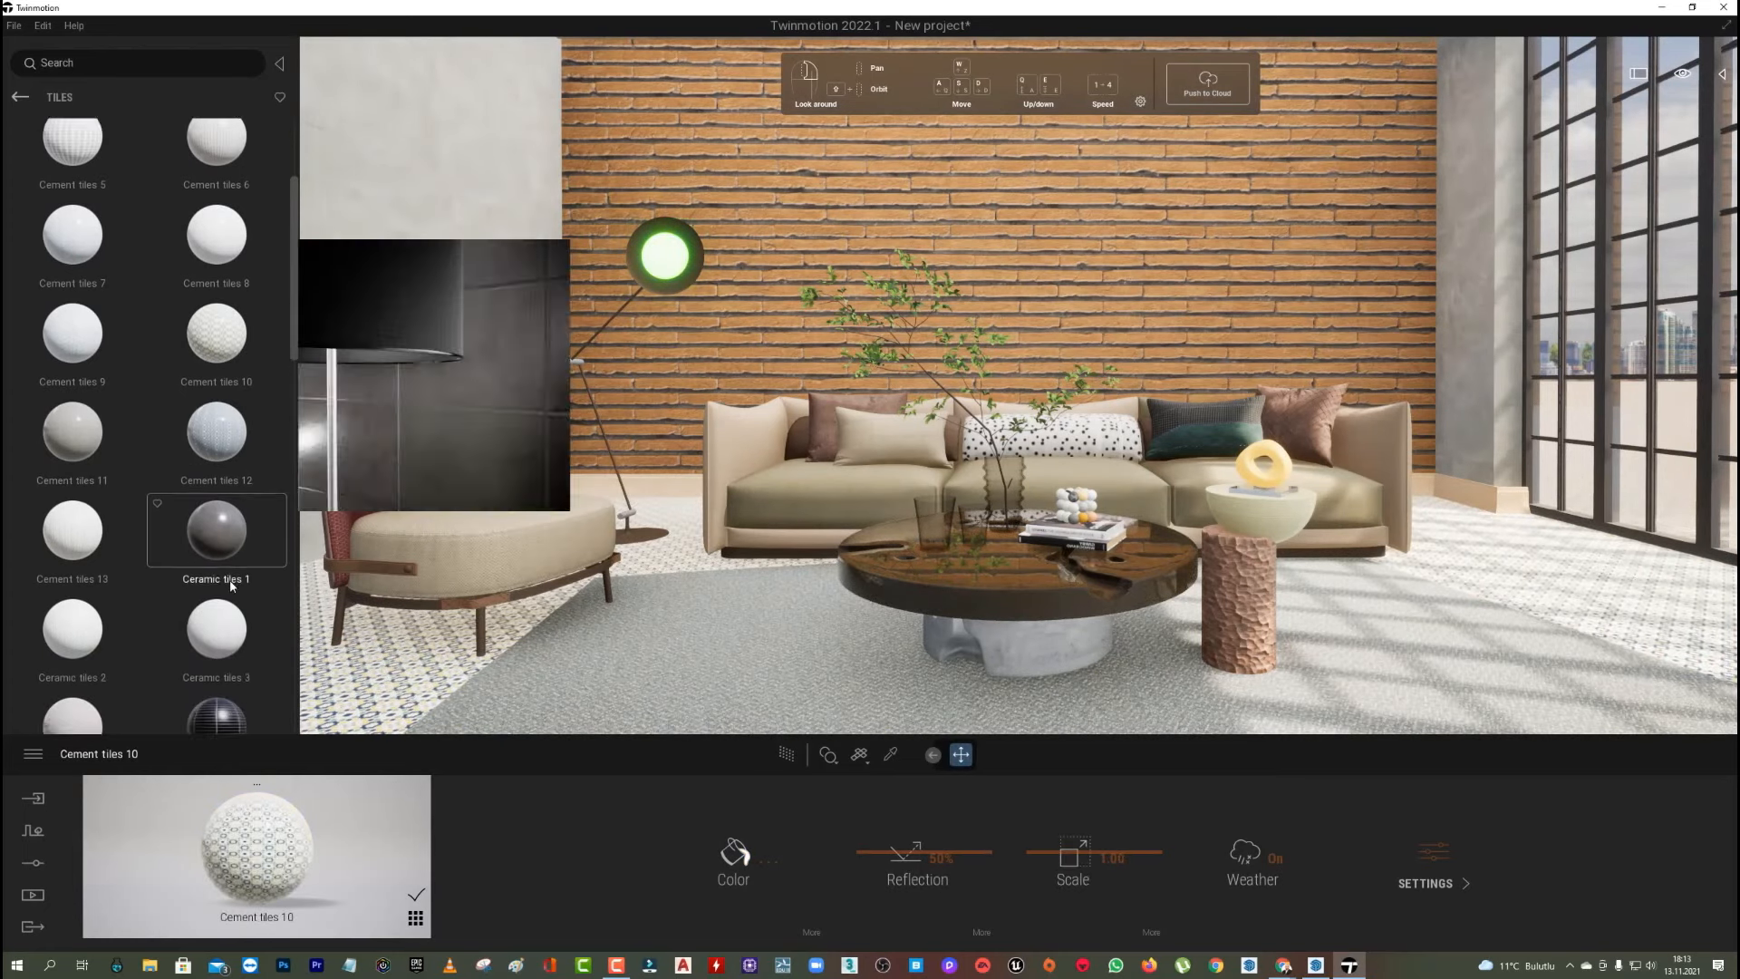
scroll(176, 598, down, 1)
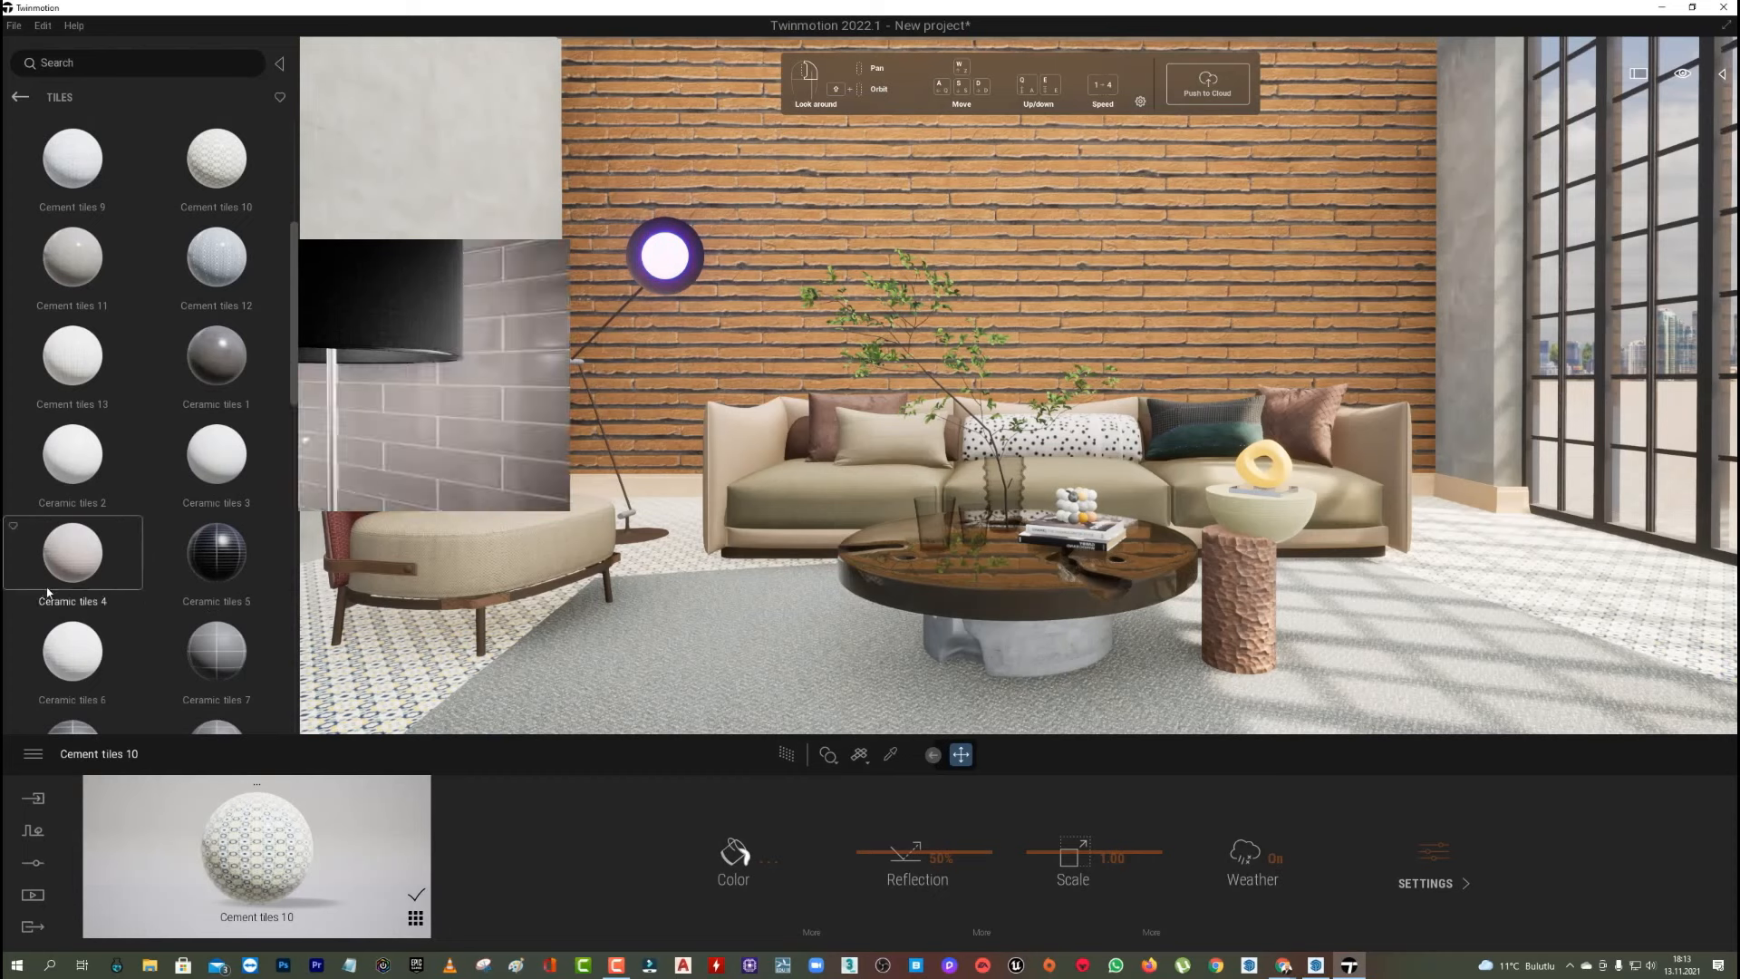
scroll(205, 602, down, 4)
scroll(193, 612, down, 3)
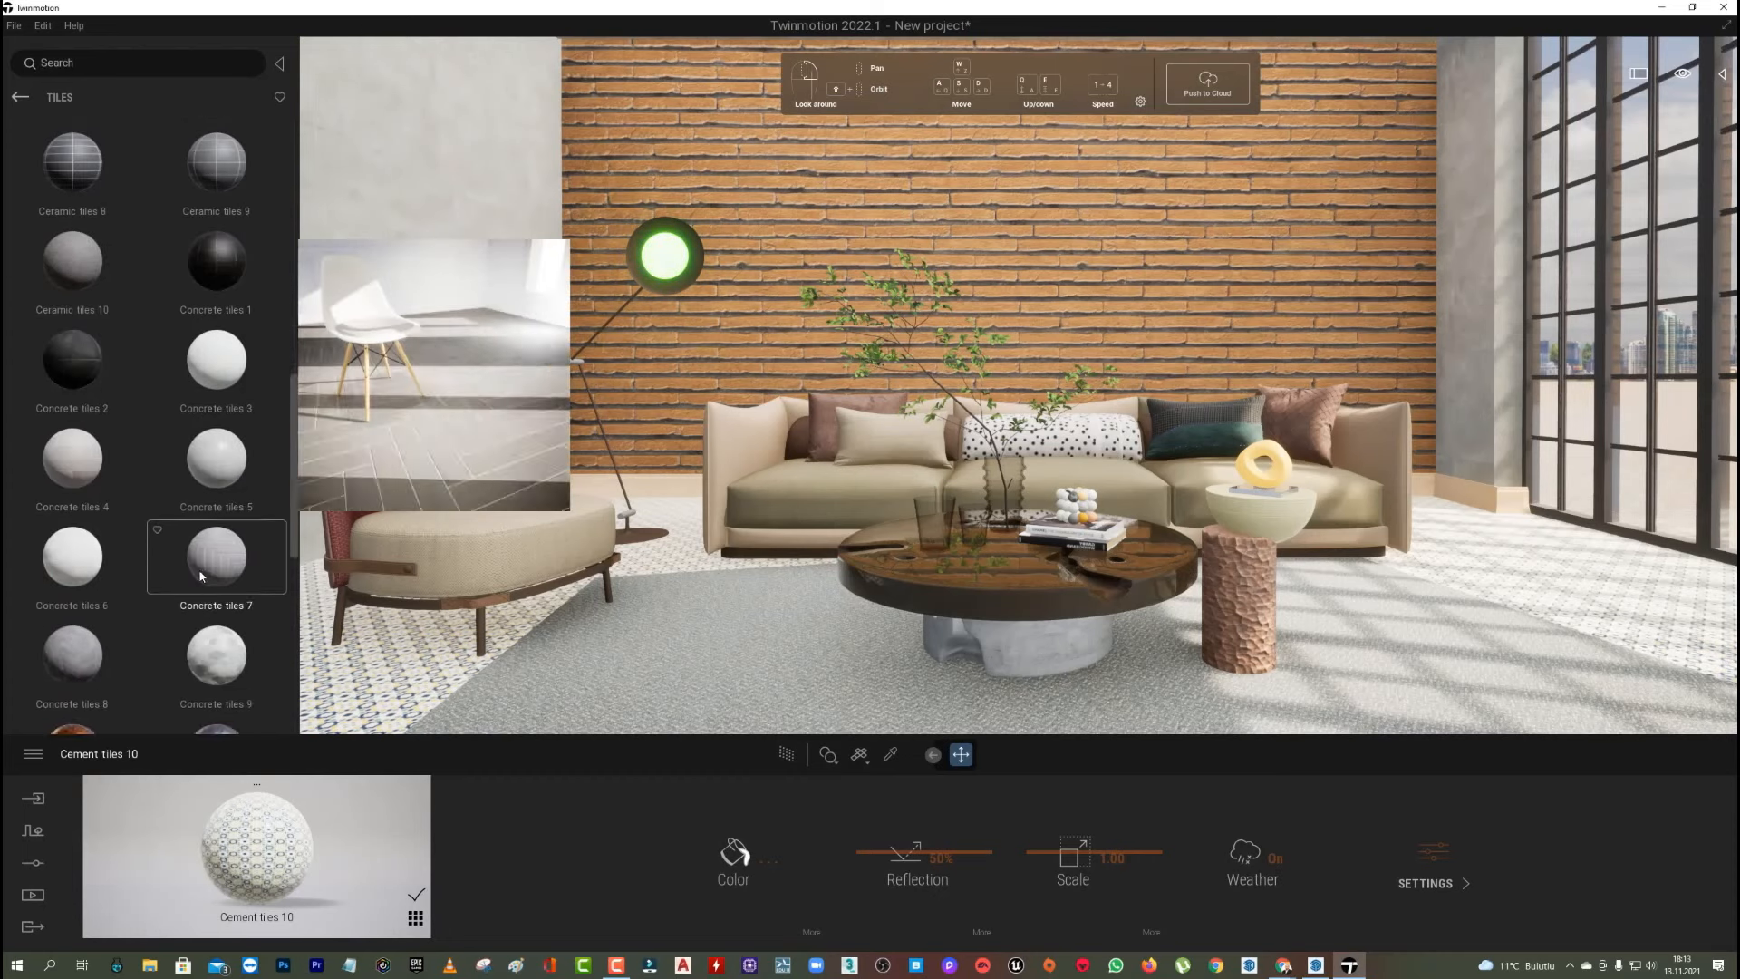
drag(90, 645, 803, 212)
scroll(96, 564, down, 2)
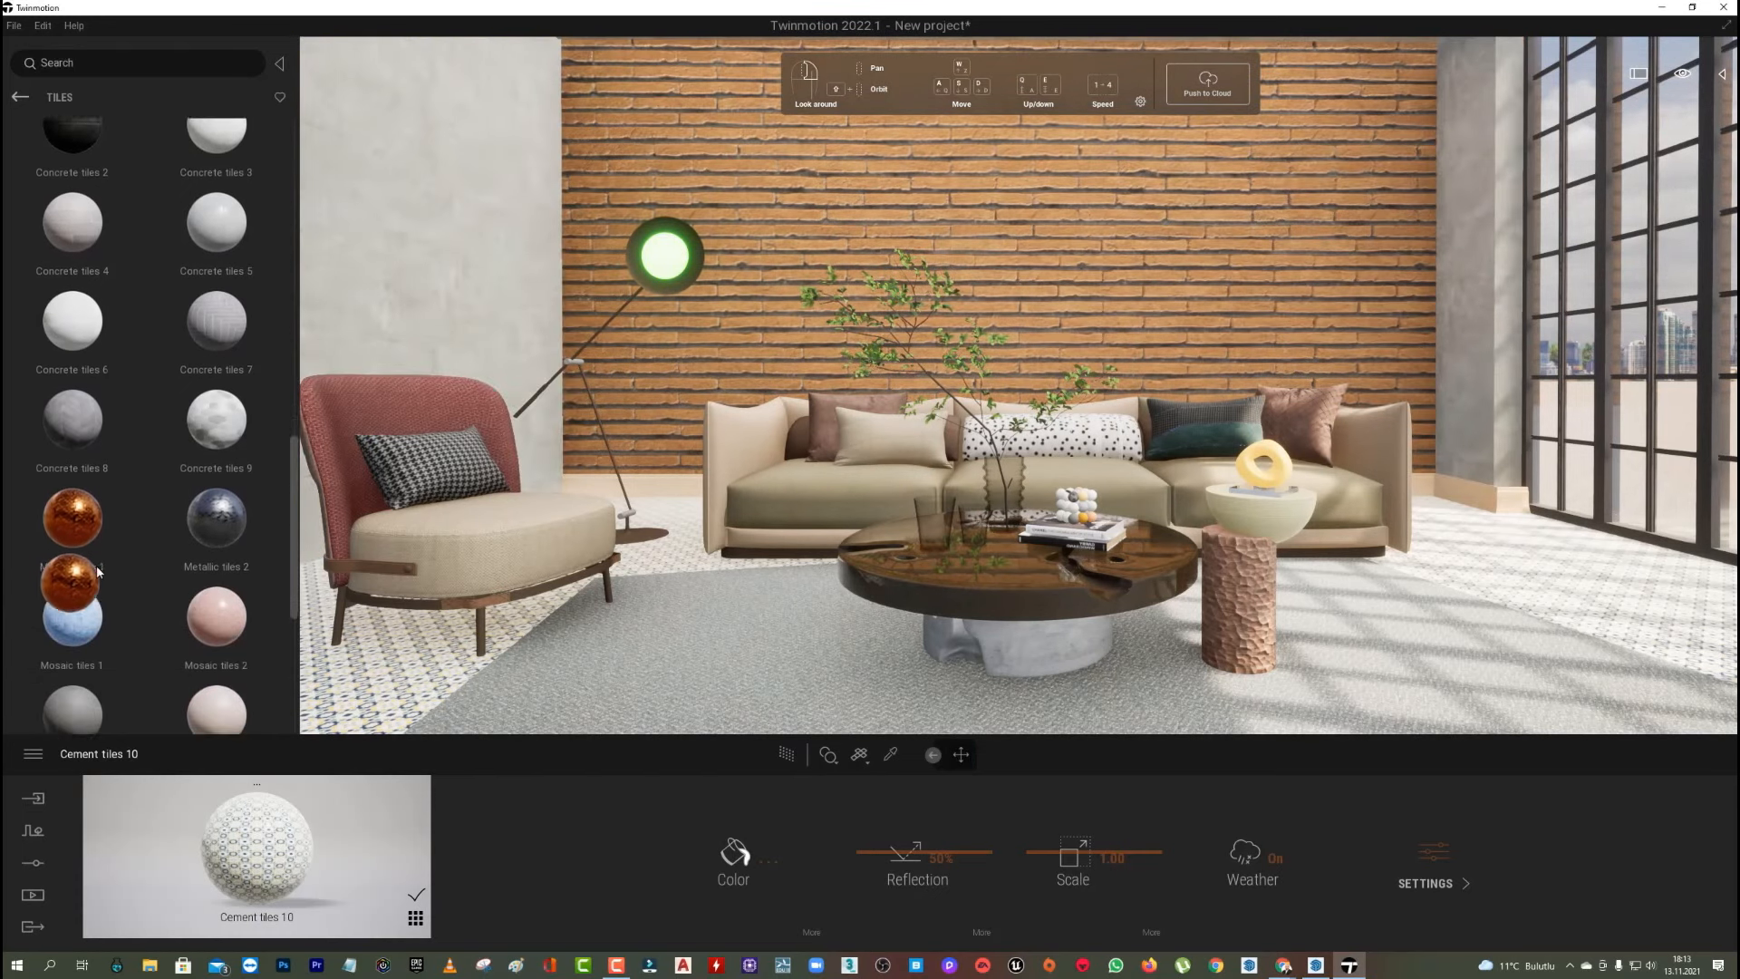
drag(210, 469, 136, 412)
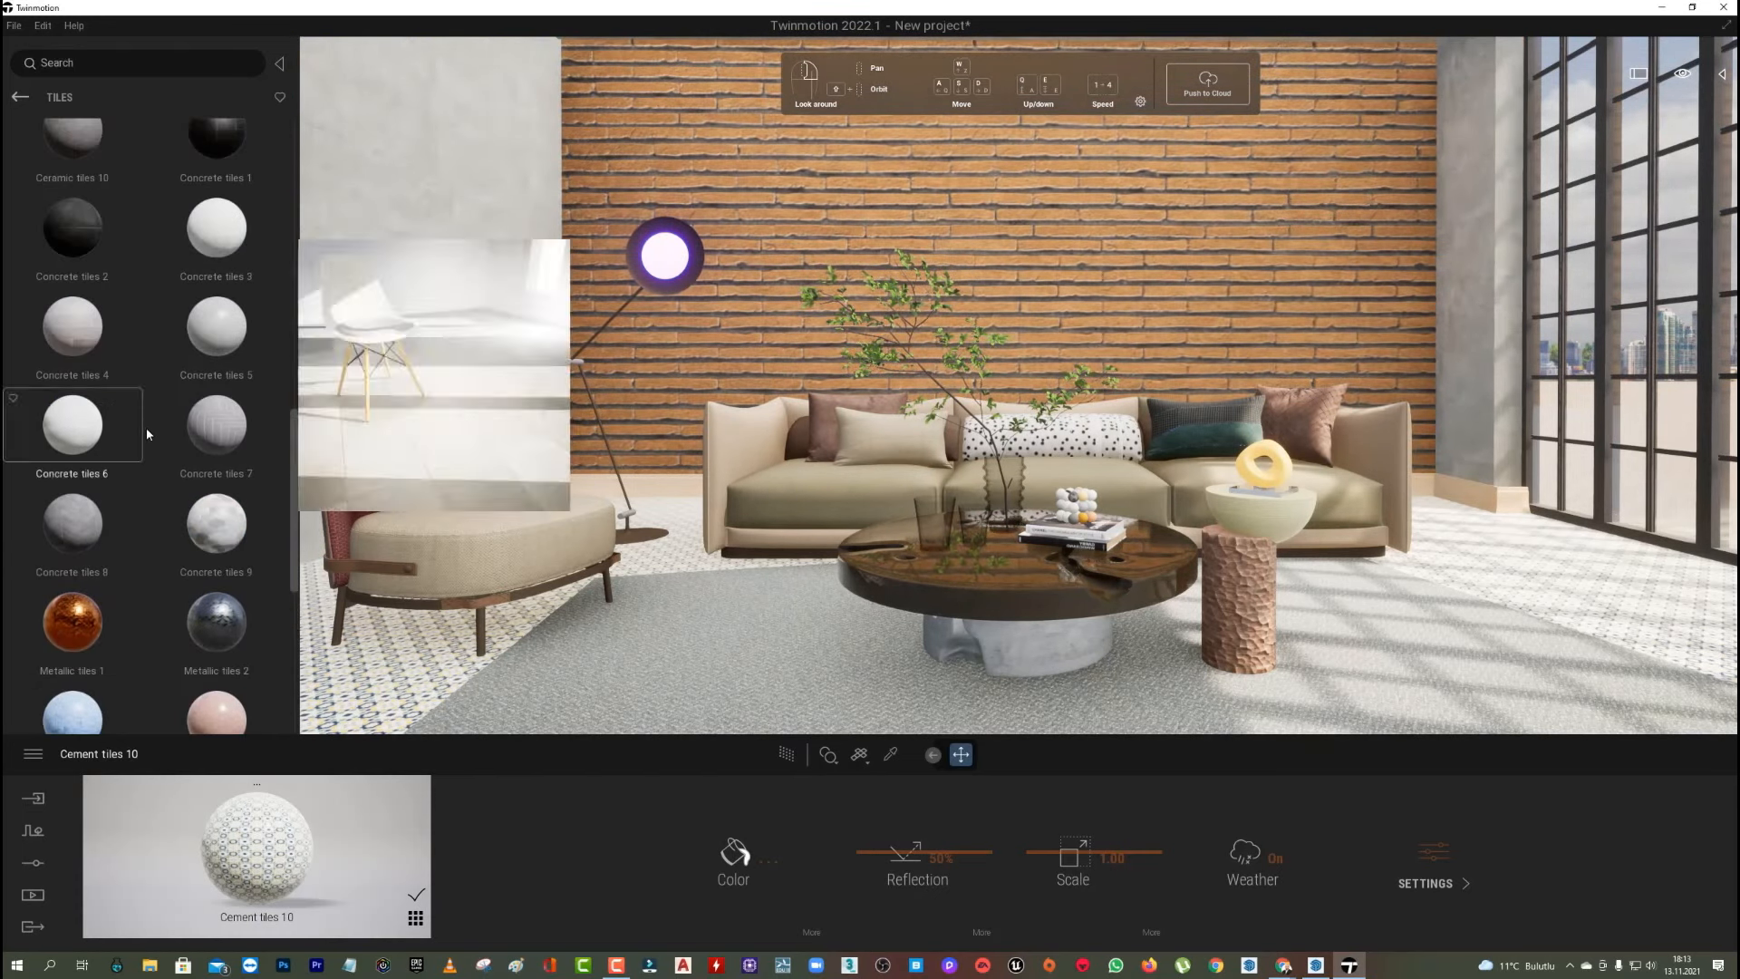
scroll(136, 507, down, 1)
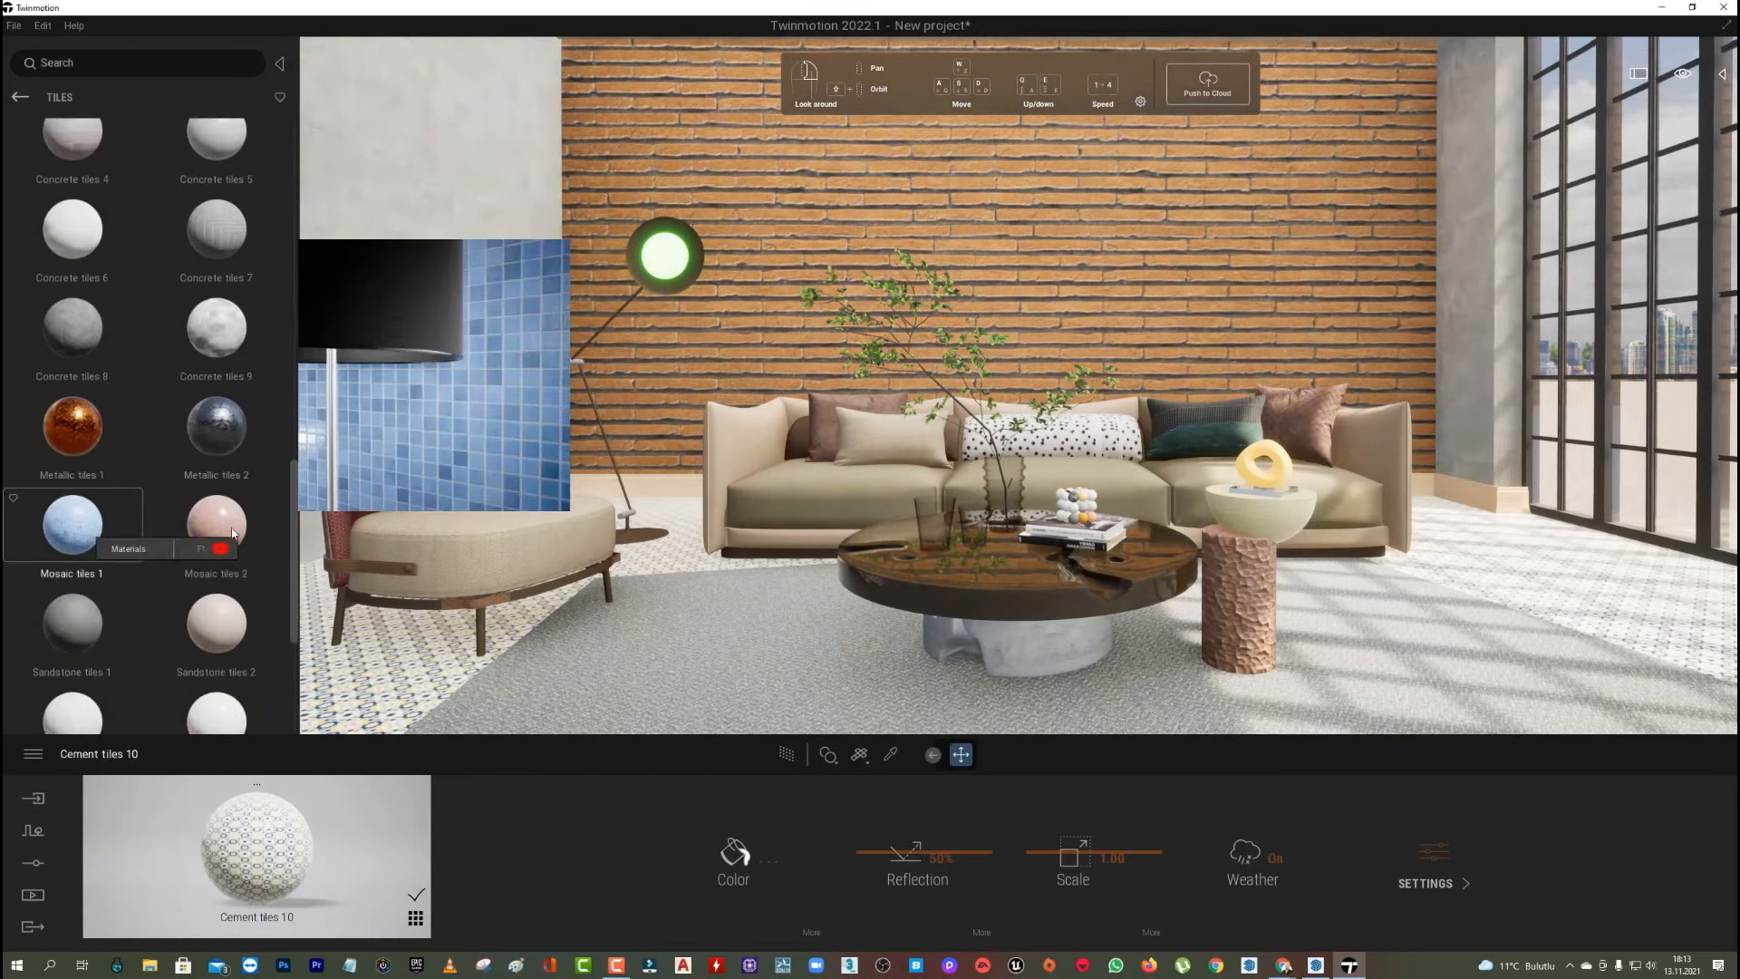
scroll(82, 536, down, 3)
scroll(163, 474, down, 1)
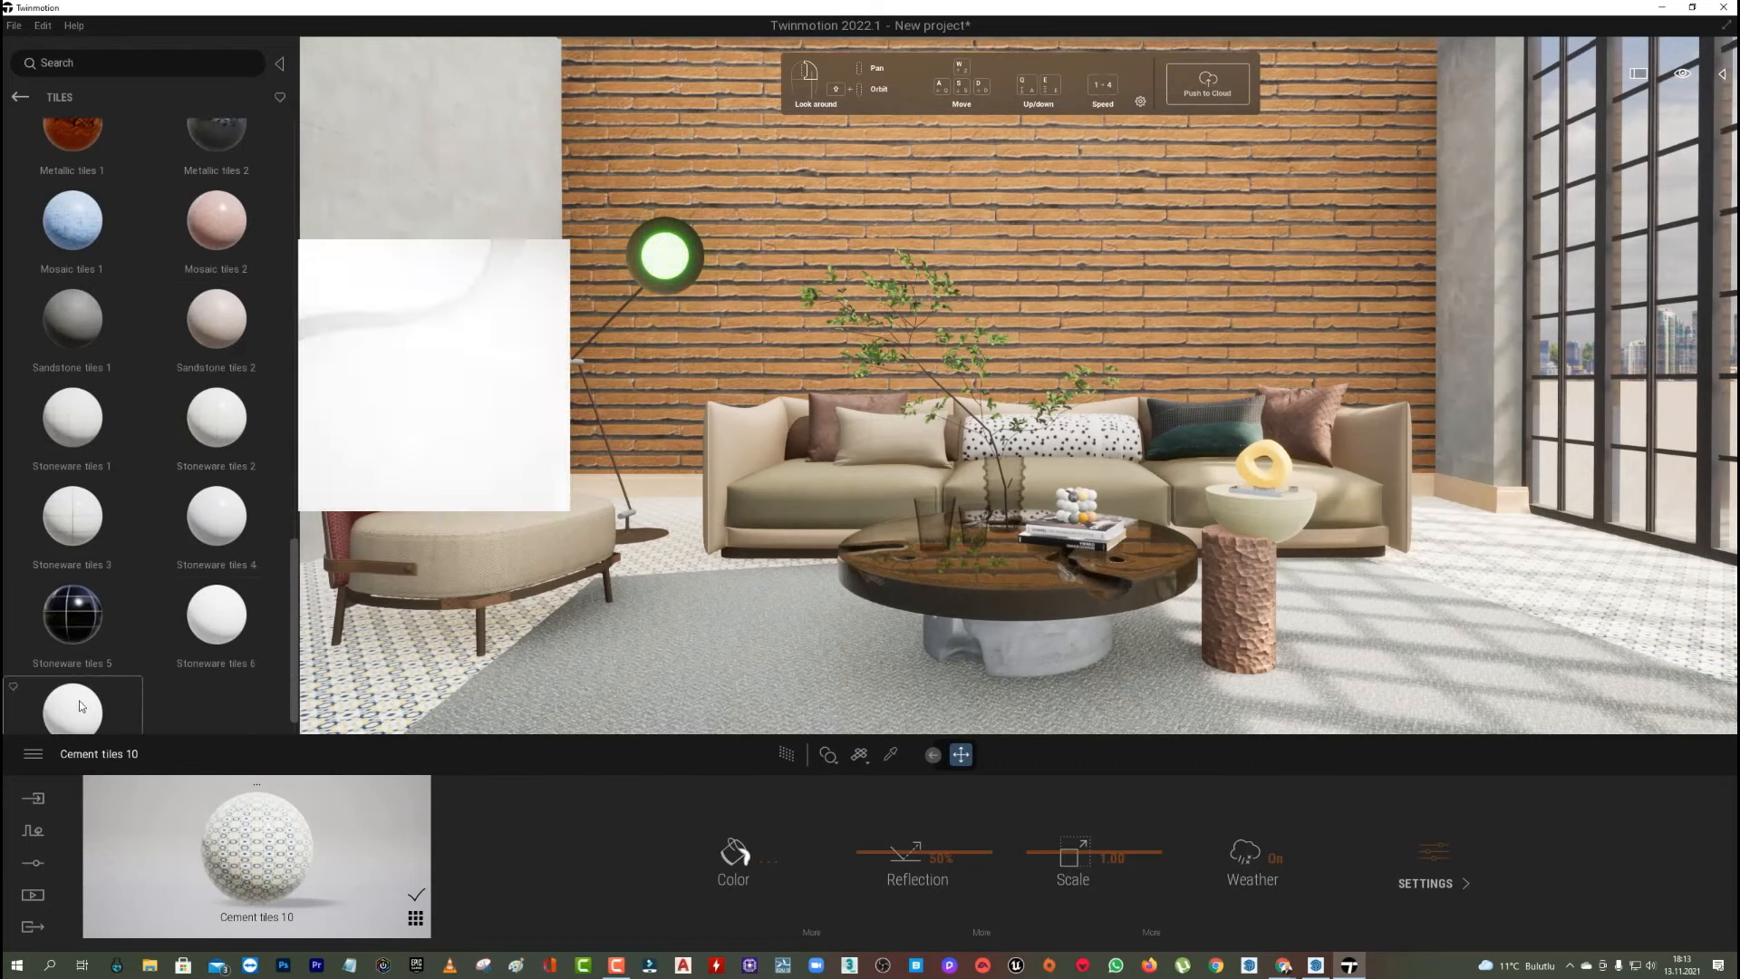
Try Cement tiles 10 at scale 3.97 on the floor and replace it with the Concrete tiles 8 material.
scroll(208, 408, up, 3)
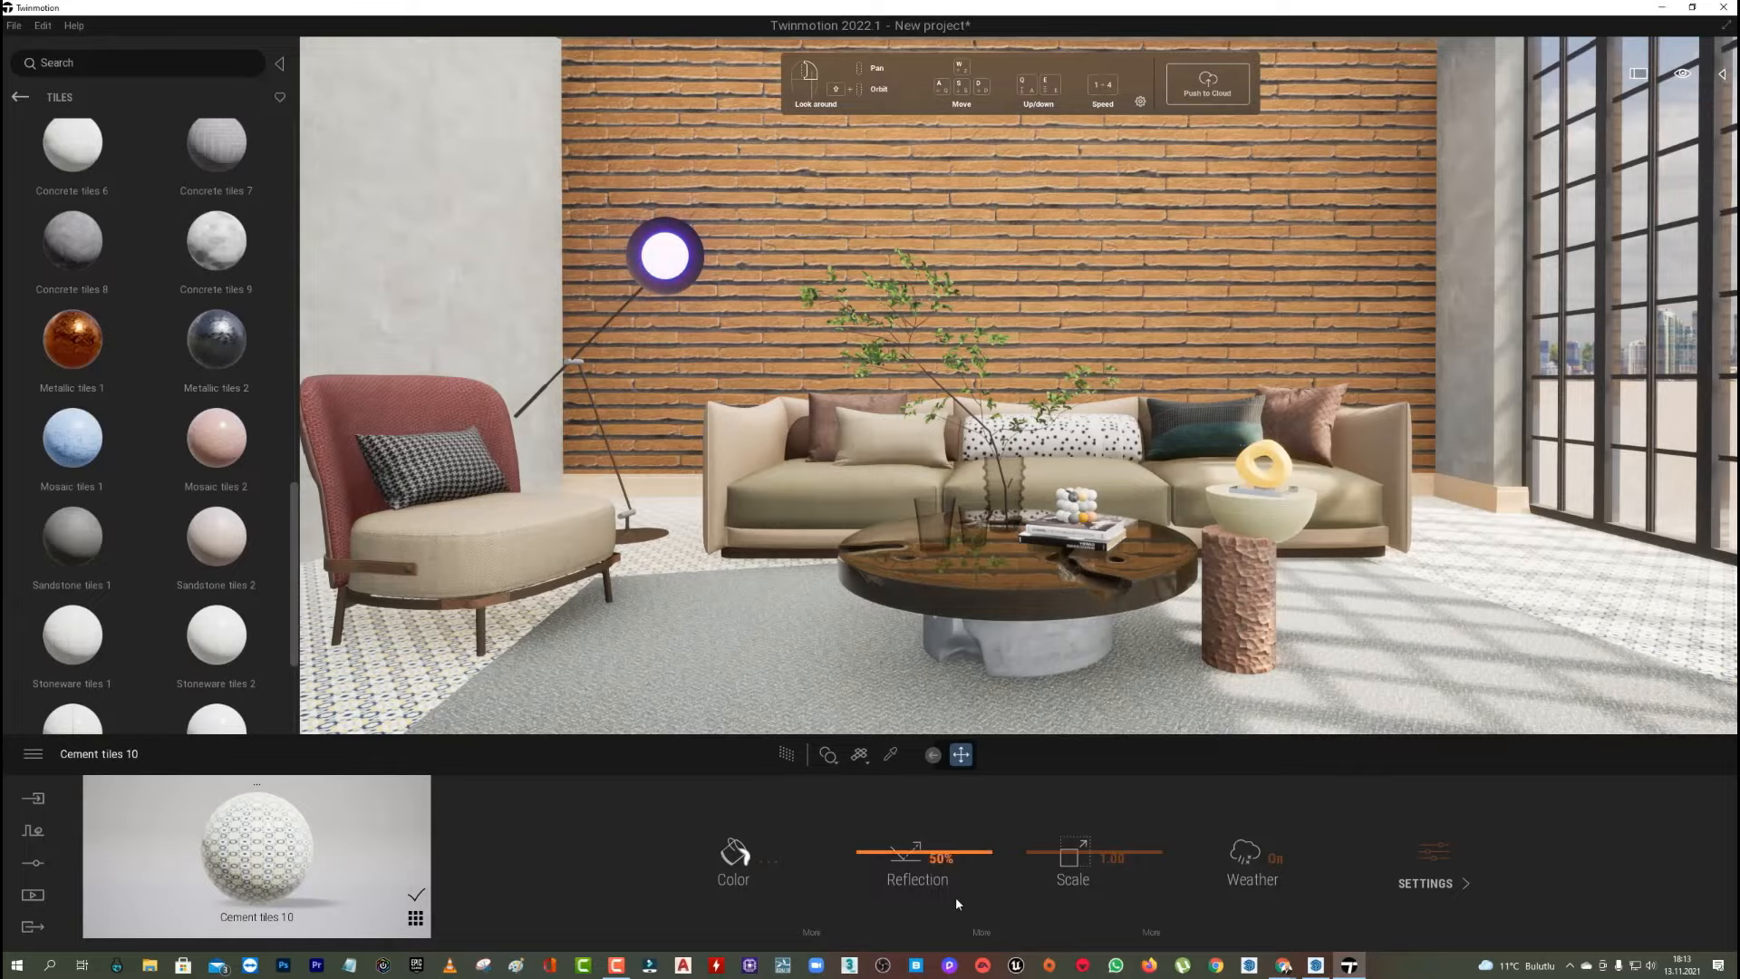
drag(1074, 847, 1081, 830)
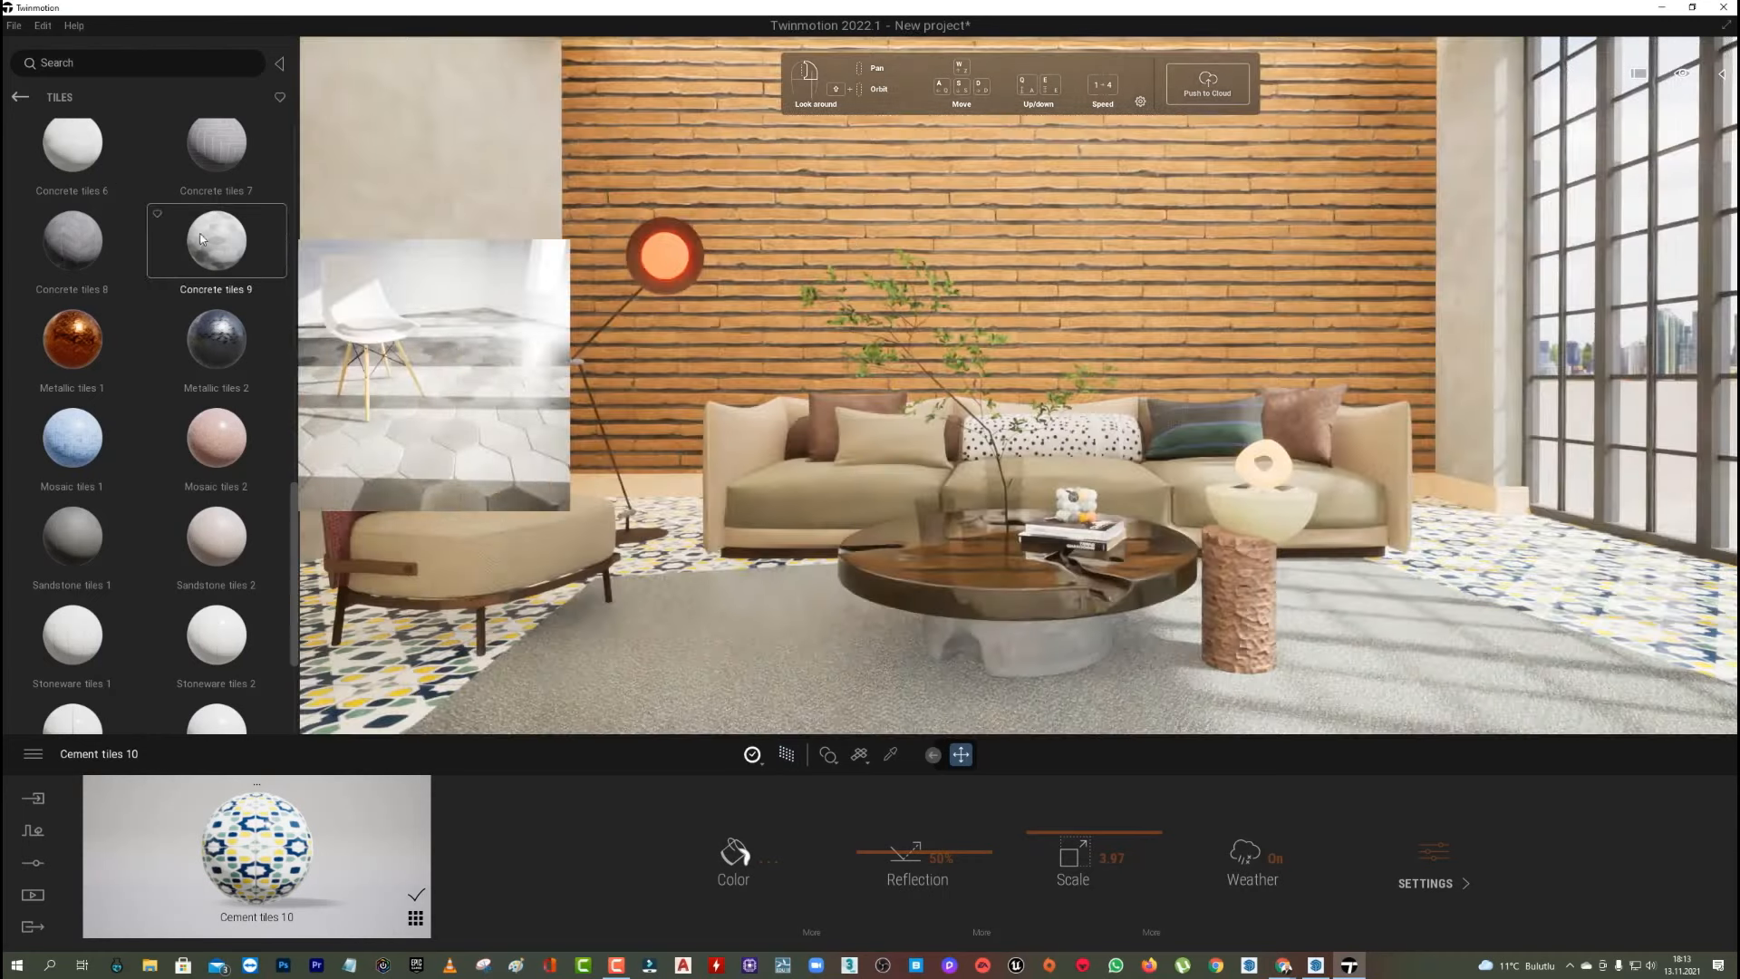
drag(145, 245, 1593, 562)
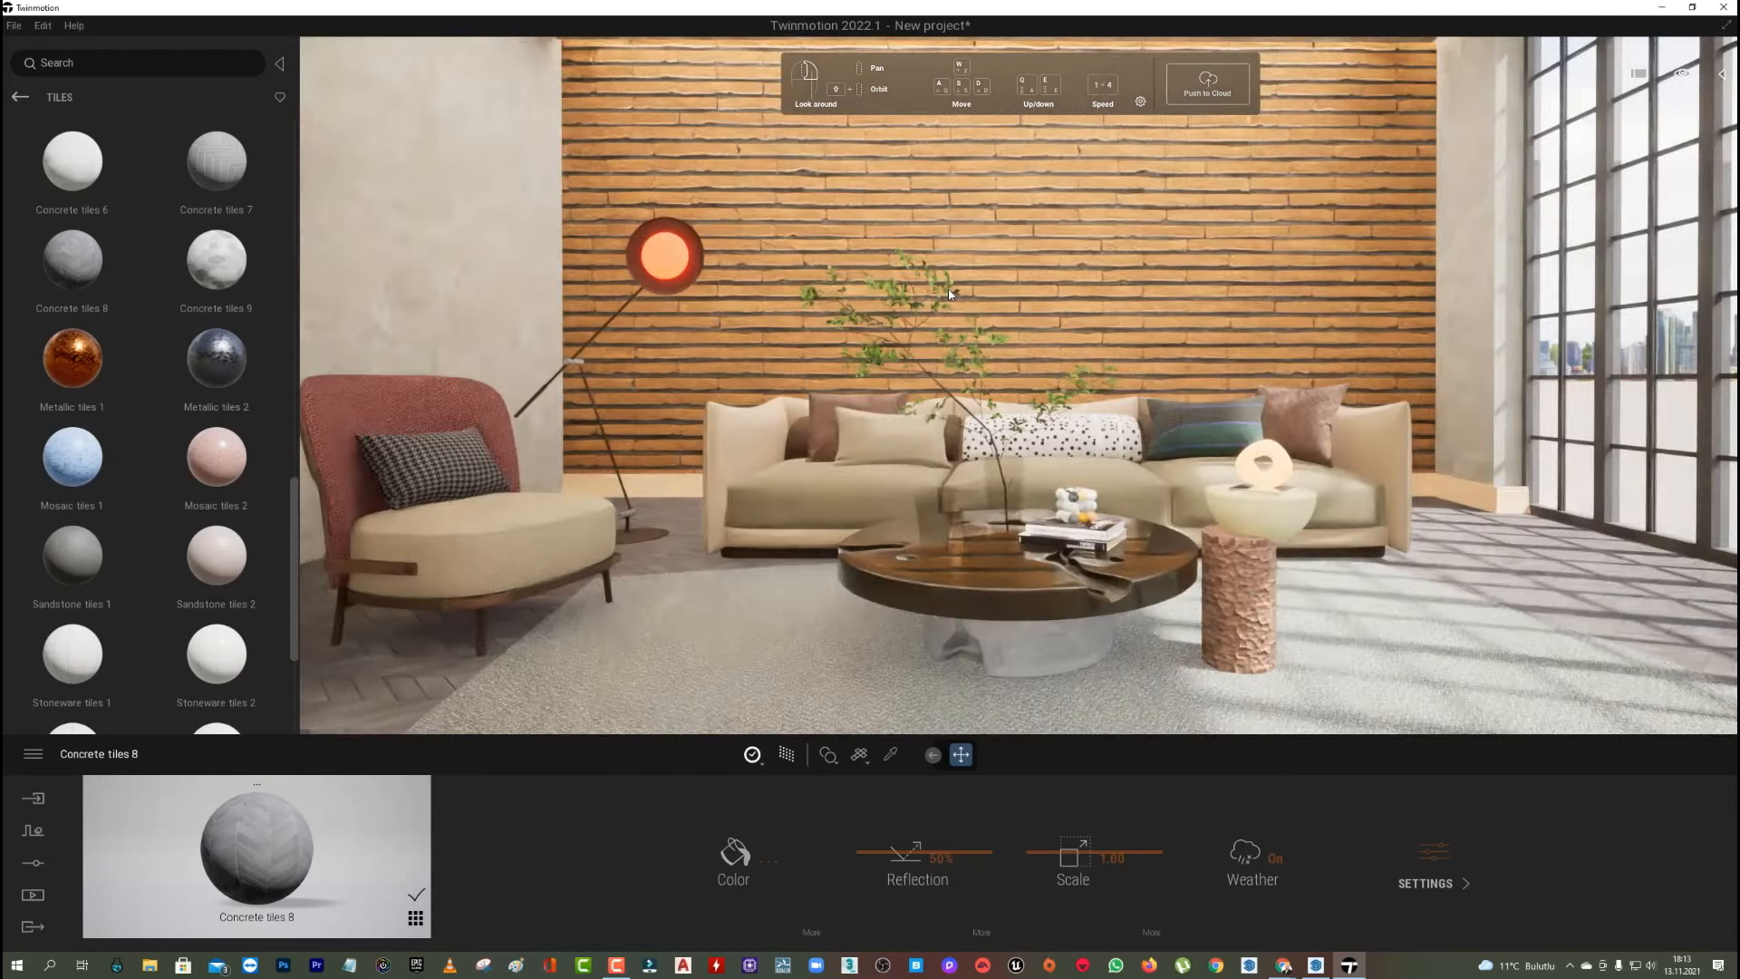
Try the Concrete tiles 2 material on the brick wall behind the sofa.
scroll(197, 406, up, 2)
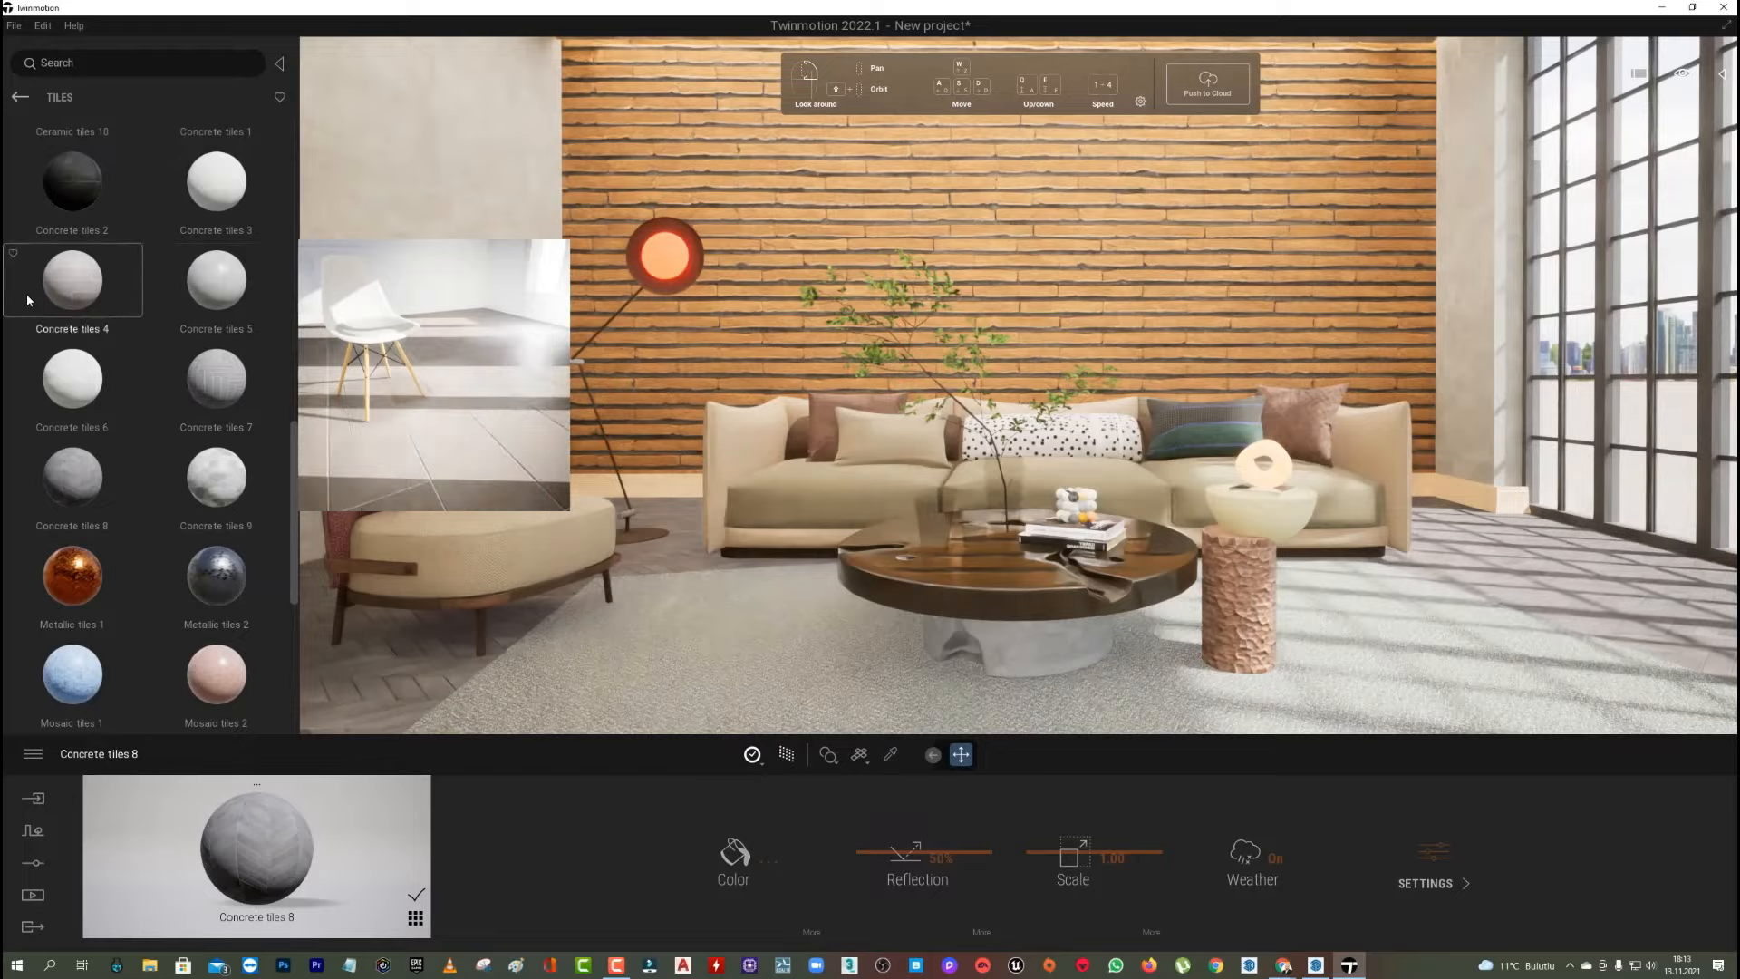
scroll(80, 312, up, 3)
drag(100, 399, 882, 241)
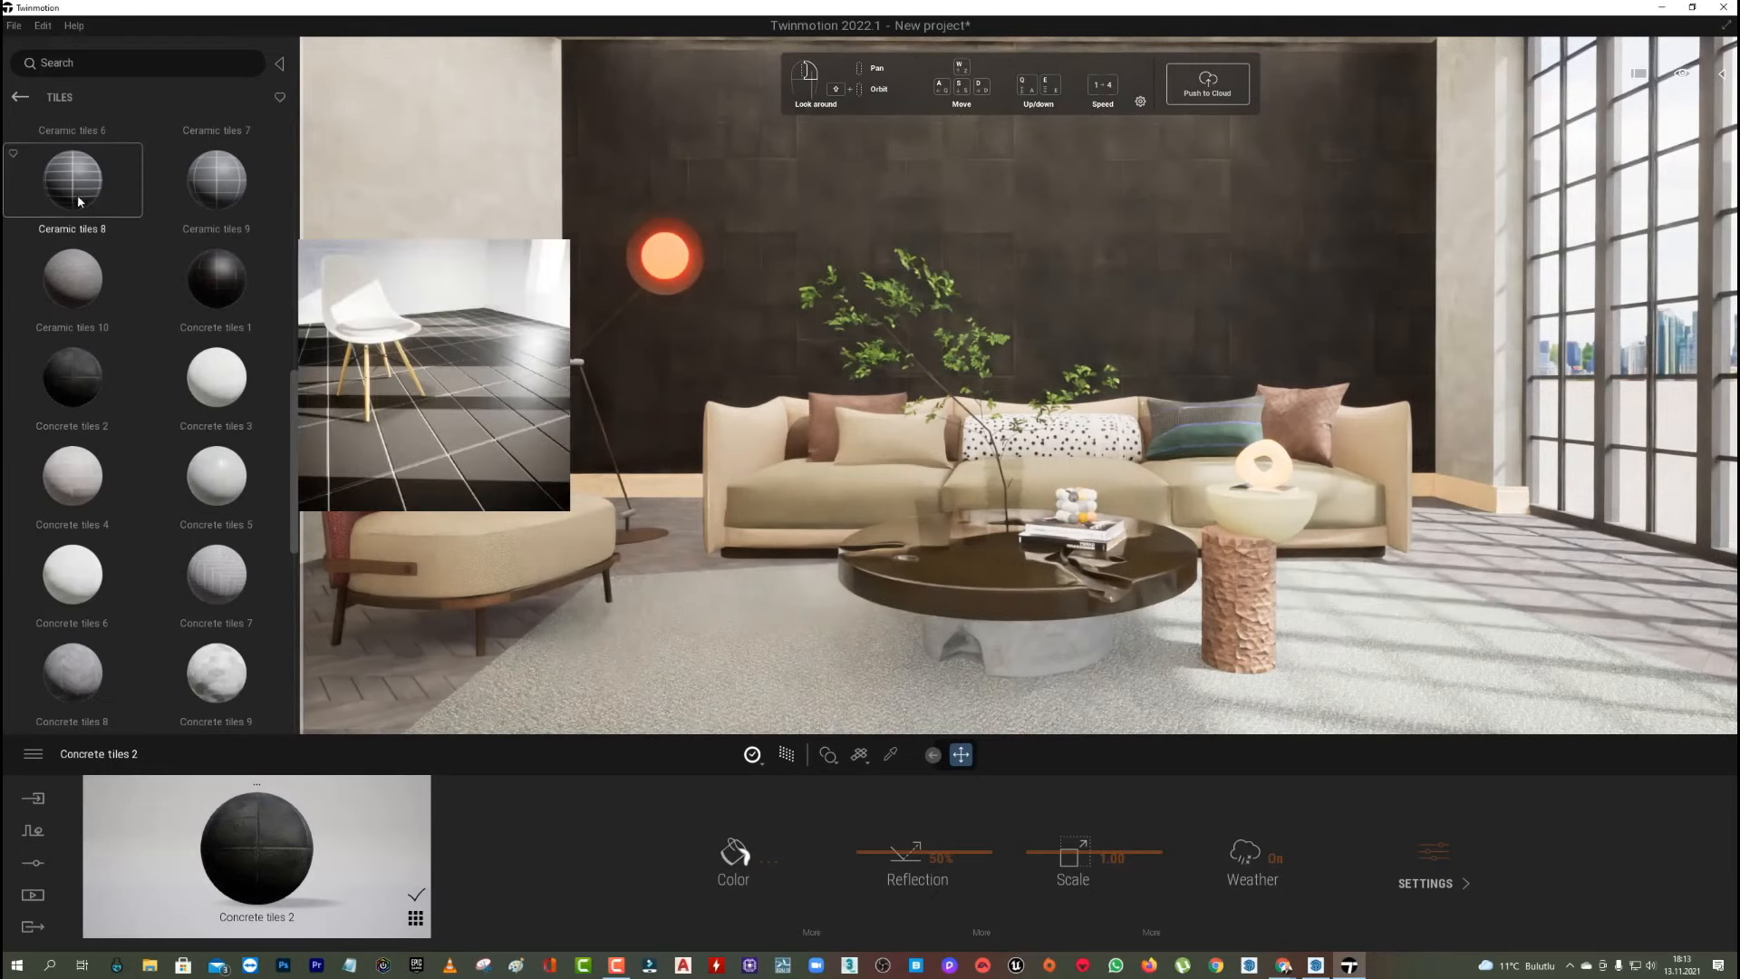
Apply Ceramic tiles 10 at scale 7.24 to the wall behind the sofa and preview it with the Path Tracer.
drag(150, 266, 877, 242)
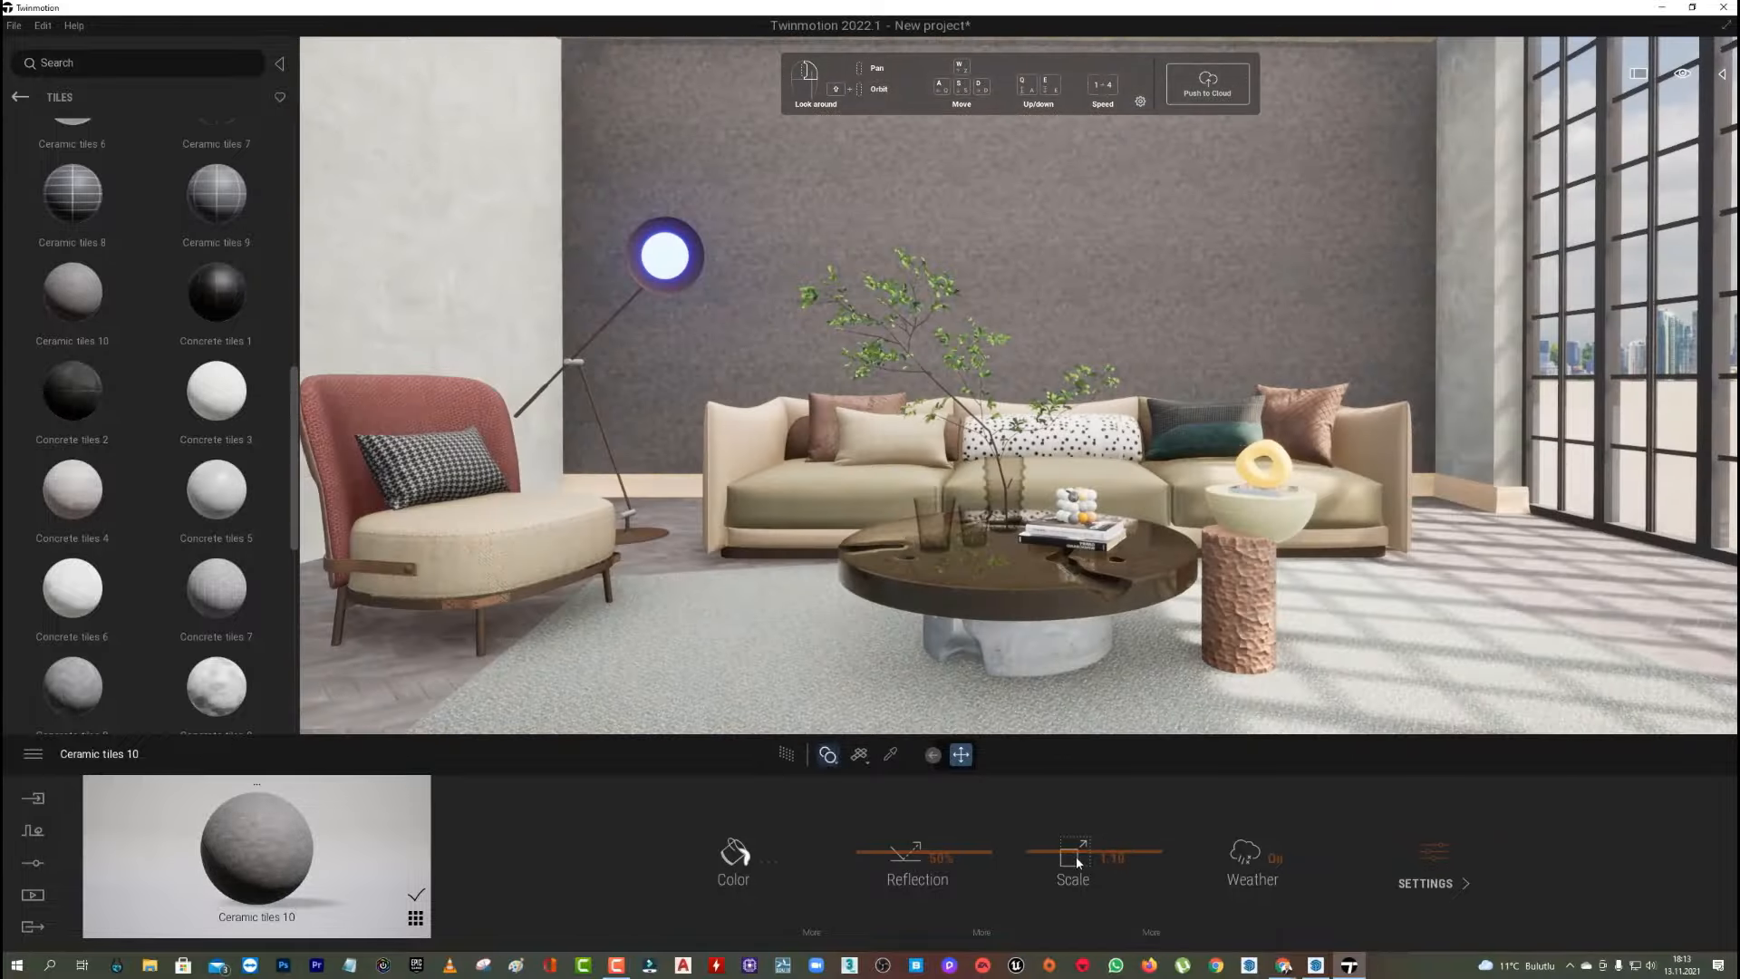
drag(1074, 856, 1111, 809)
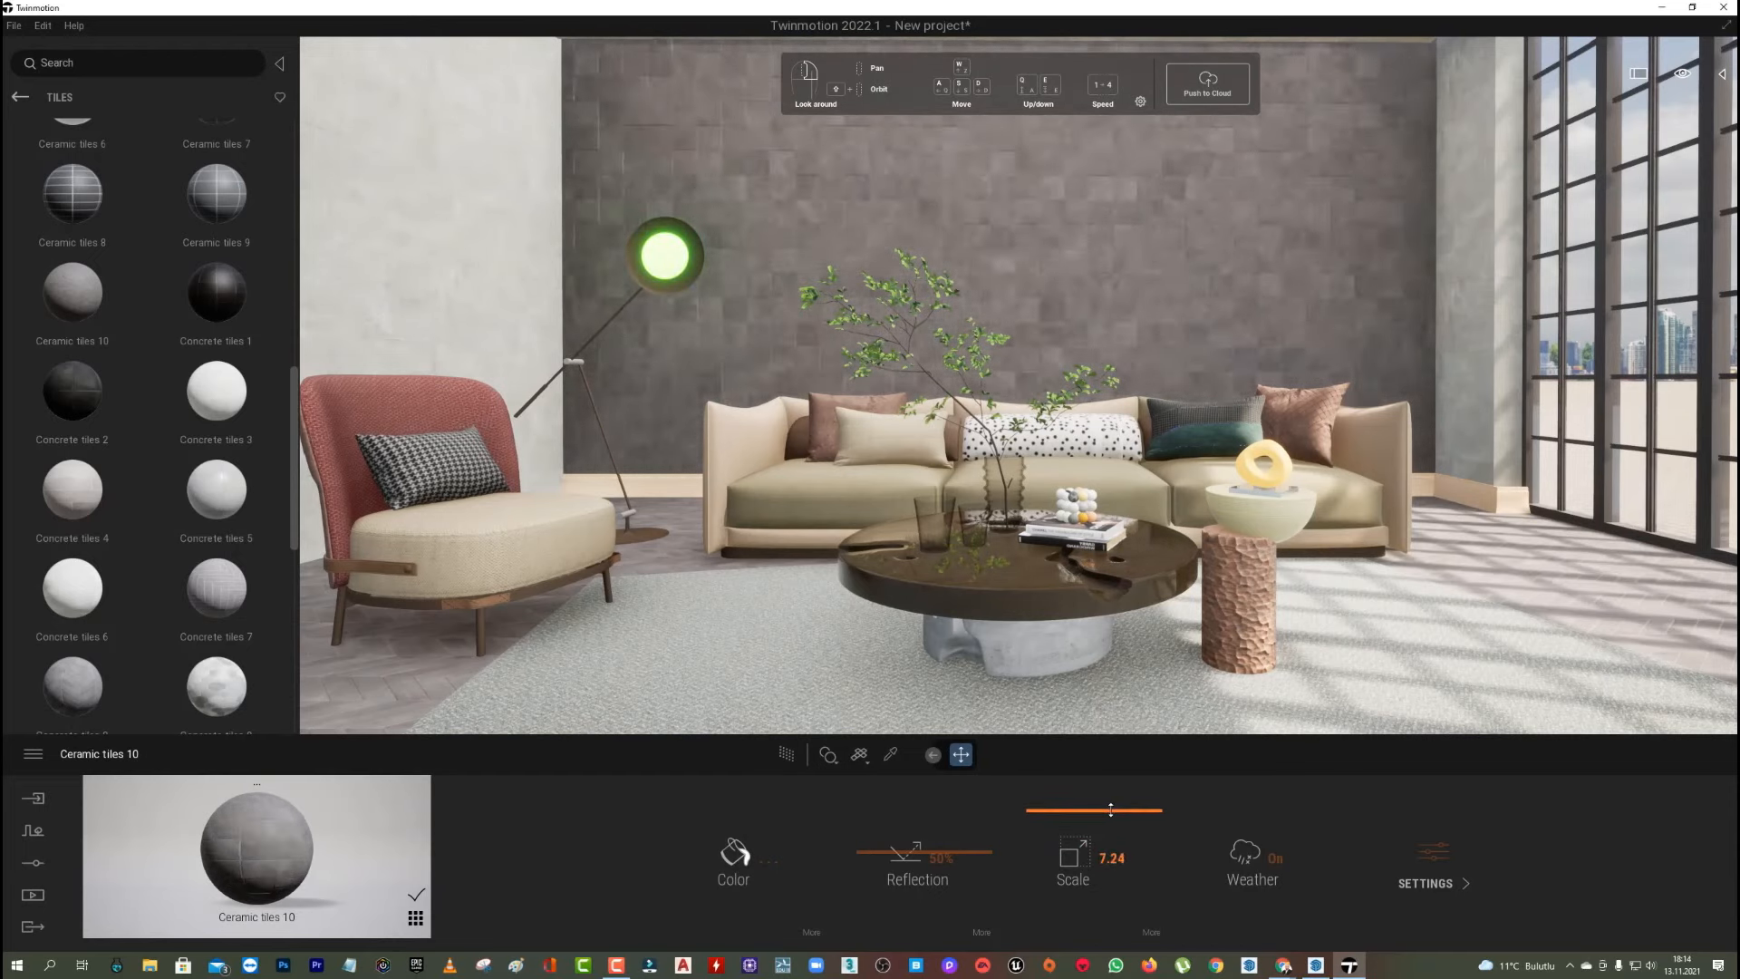
click(786, 756)
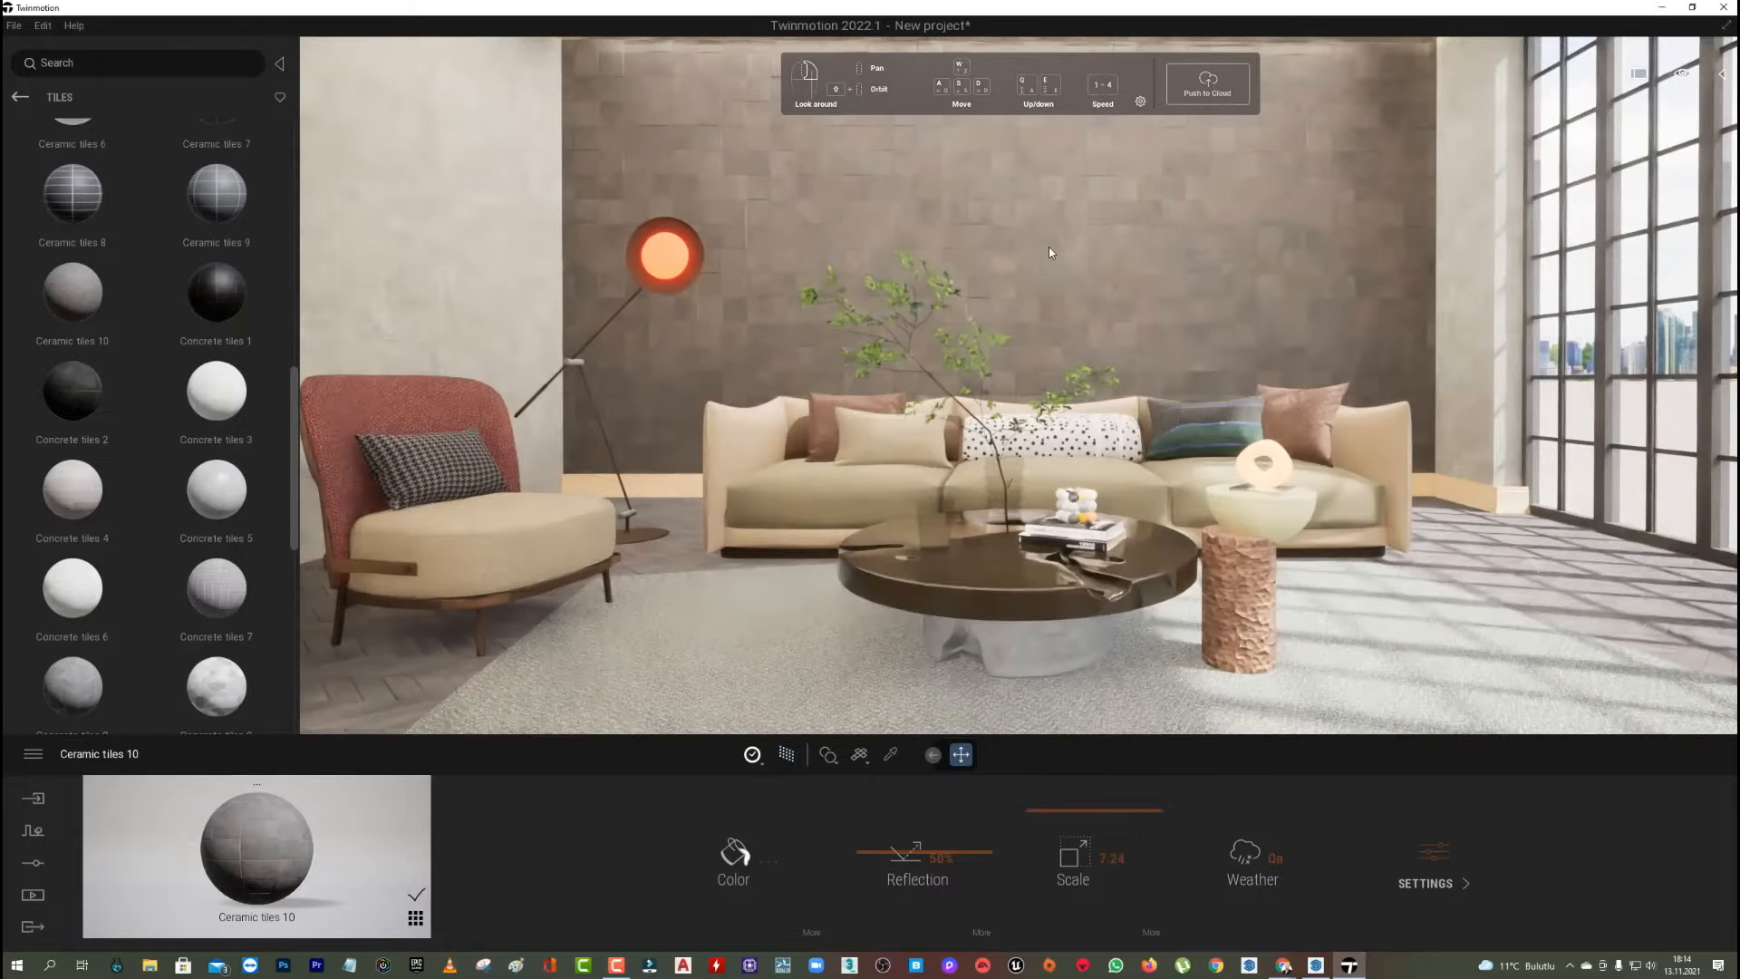
Apply the Bronze material from the Metal library to the ring sculpture on the small side table.
click(20, 97)
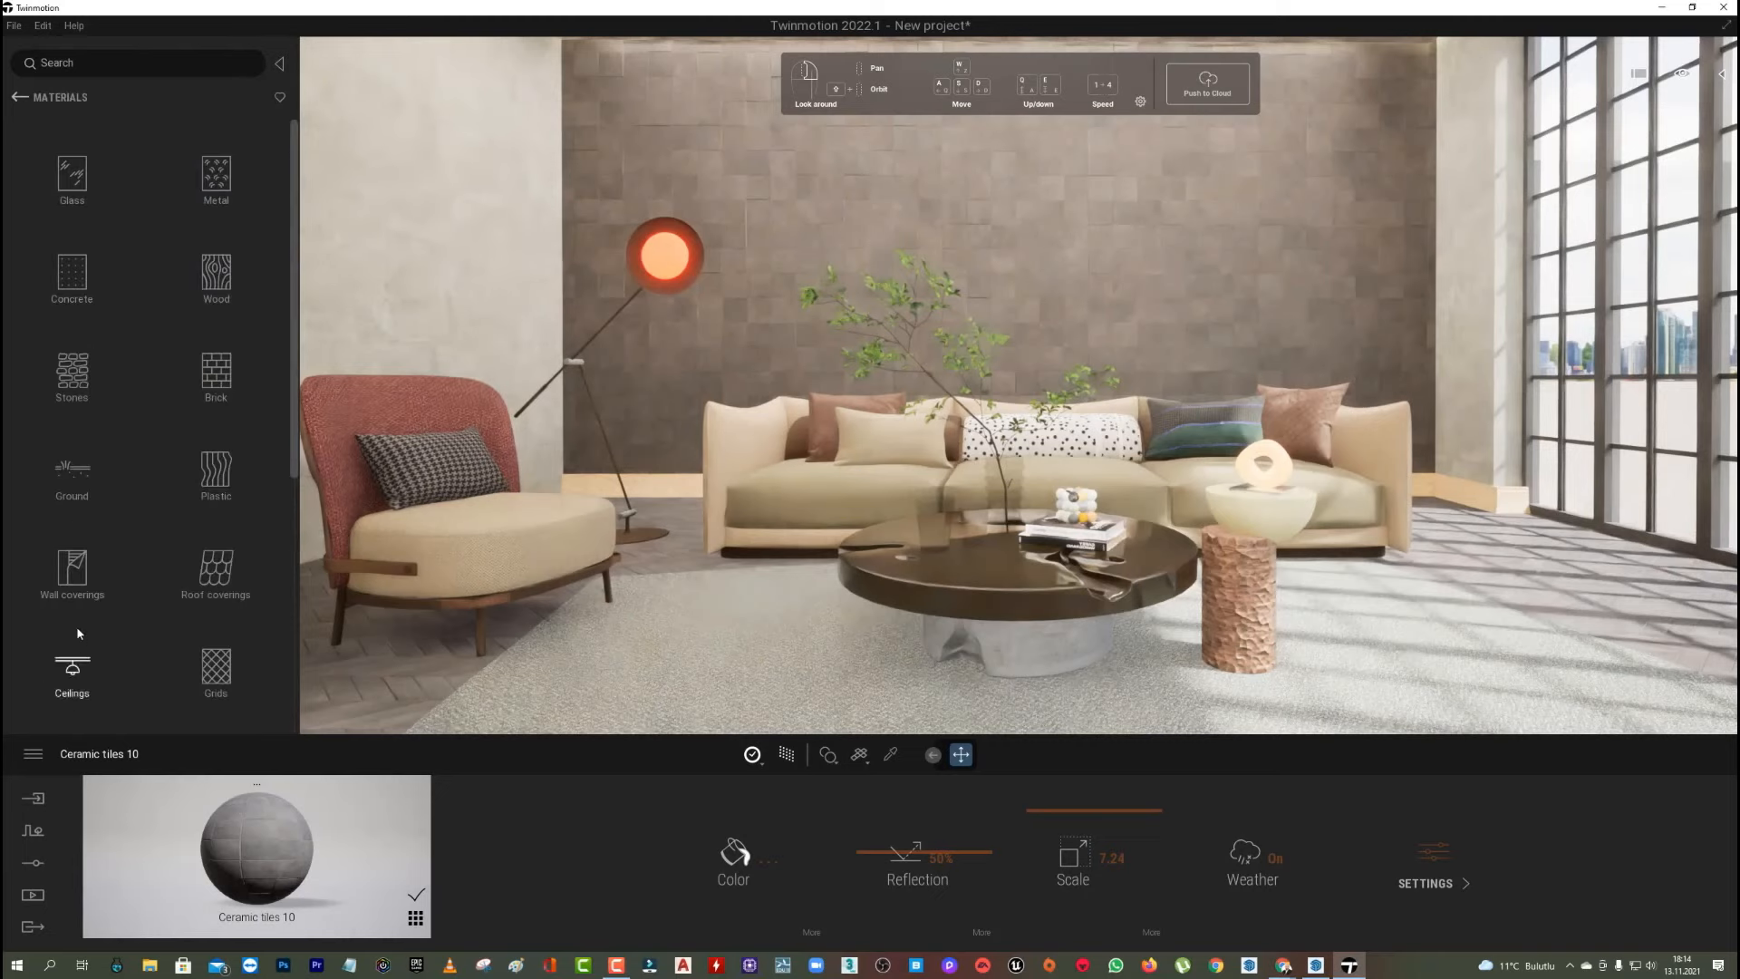
scroll(127, 489, down, 1)
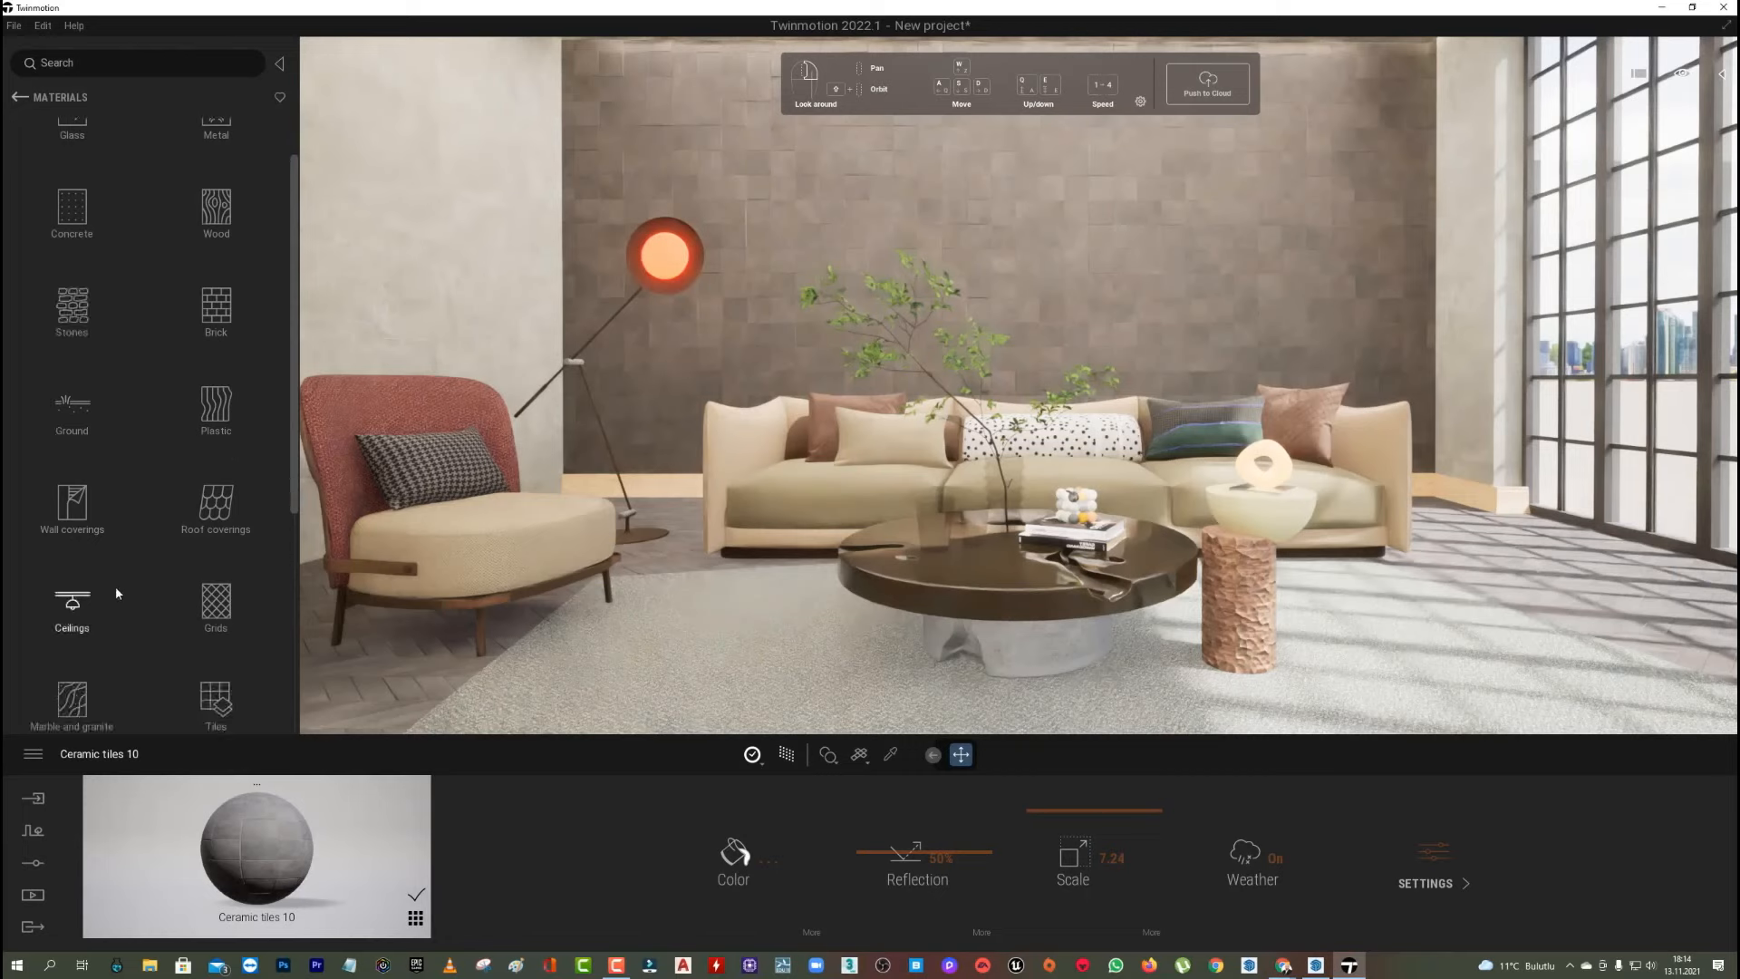
click(120, 595)
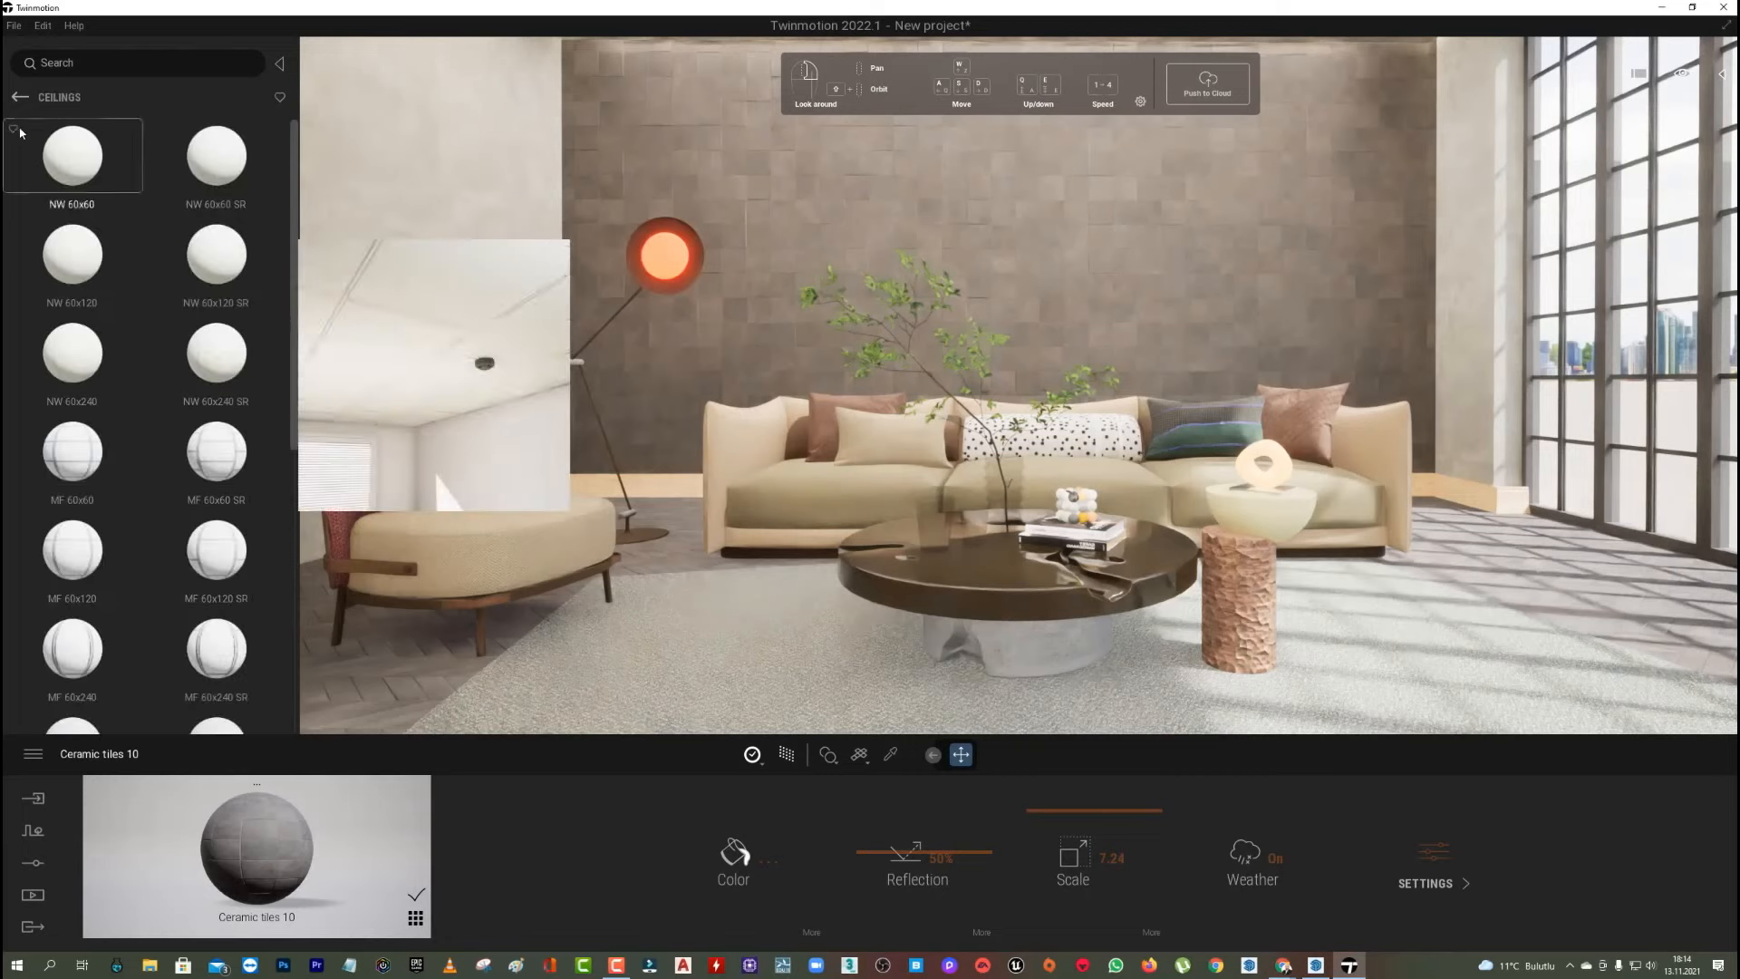
click(20, 97)
click(216, 174)
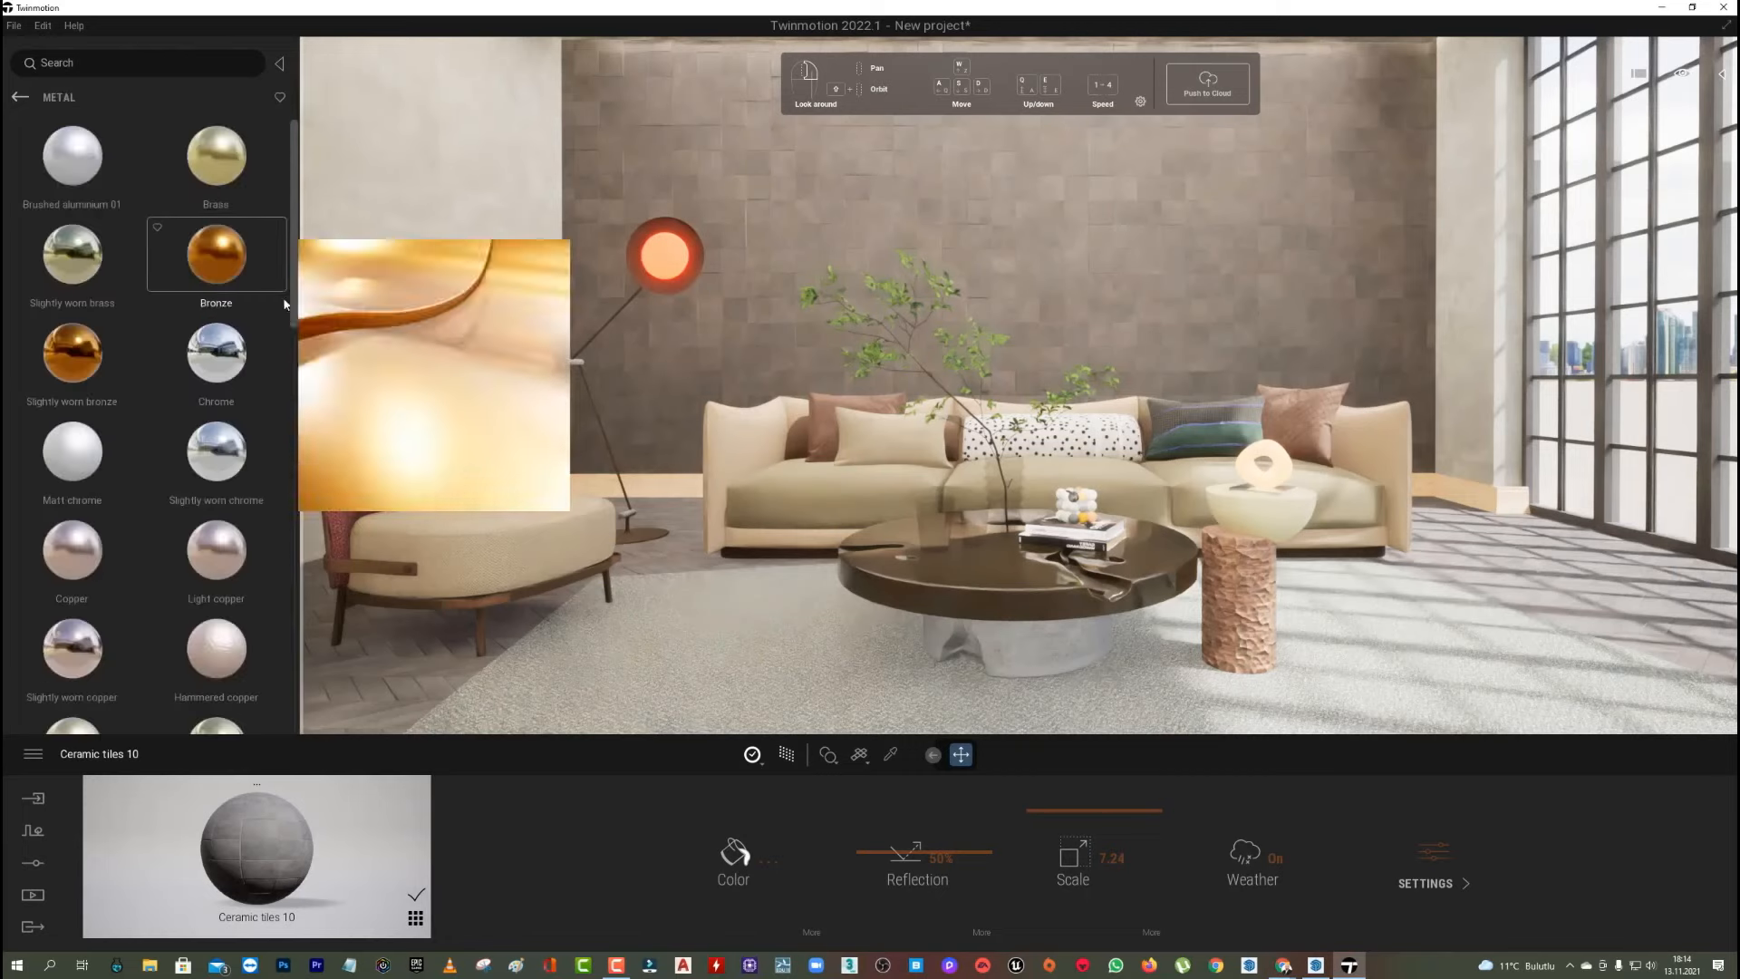
drag(215, 263, 1264, 467)
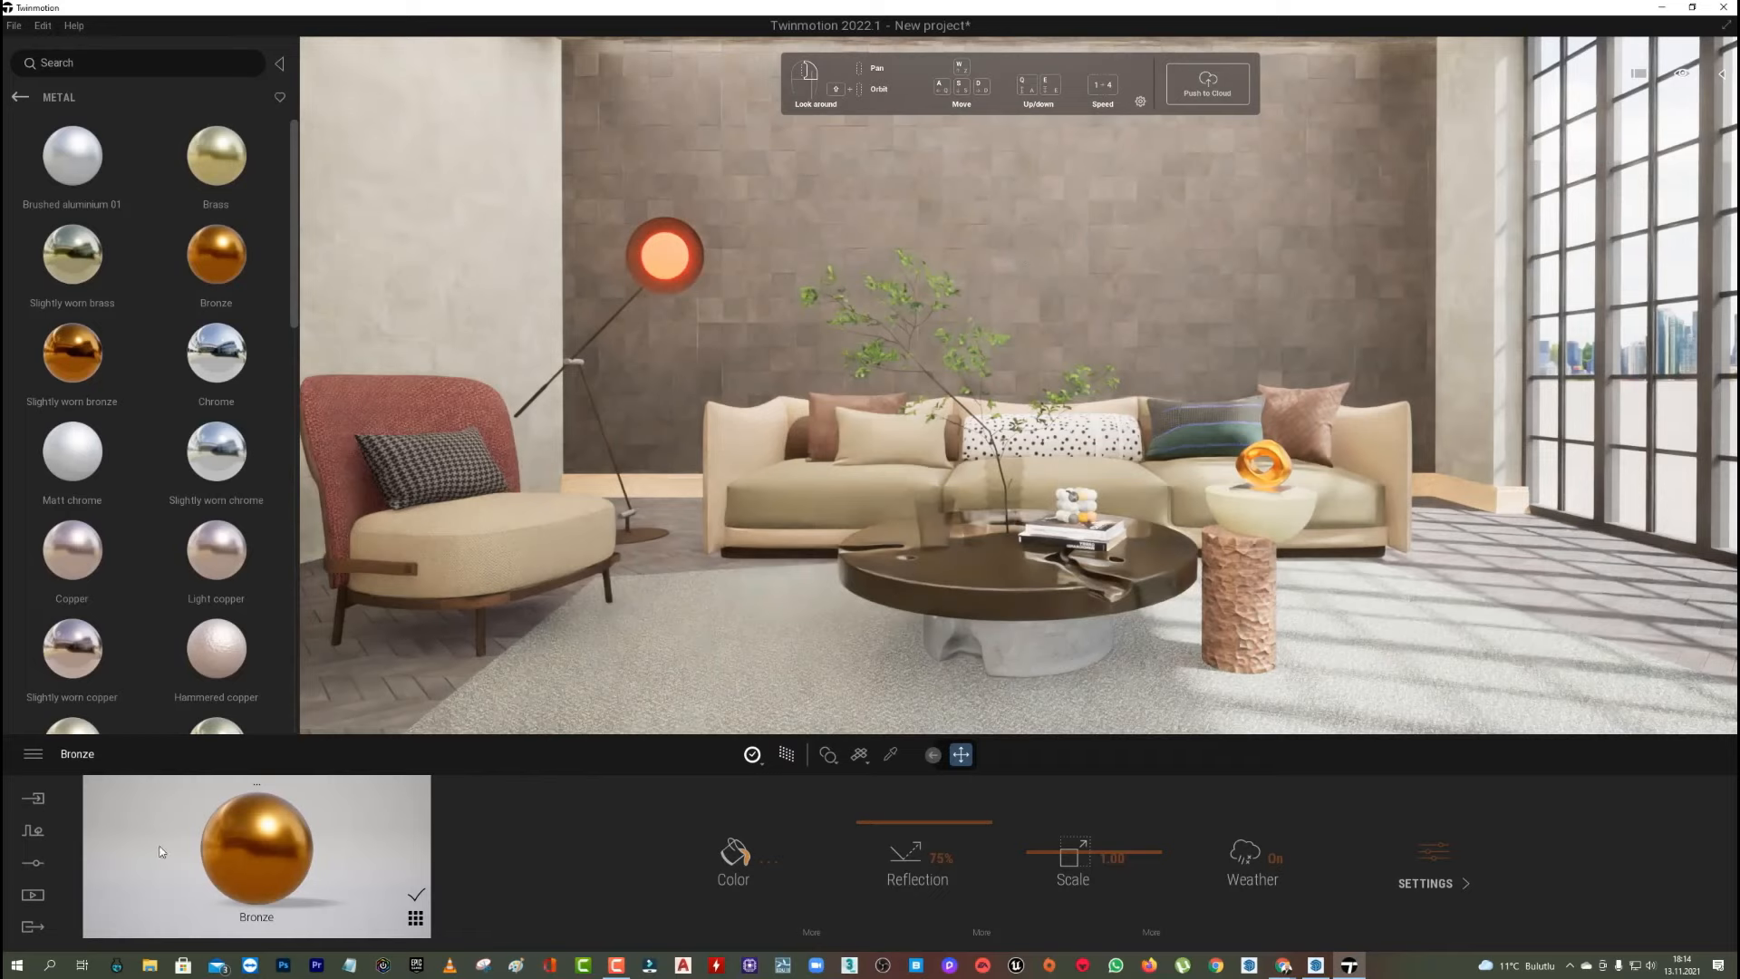
Check the Path Tracer renderer settings and set the lighting exposure to -0.17.
click(32, 862)
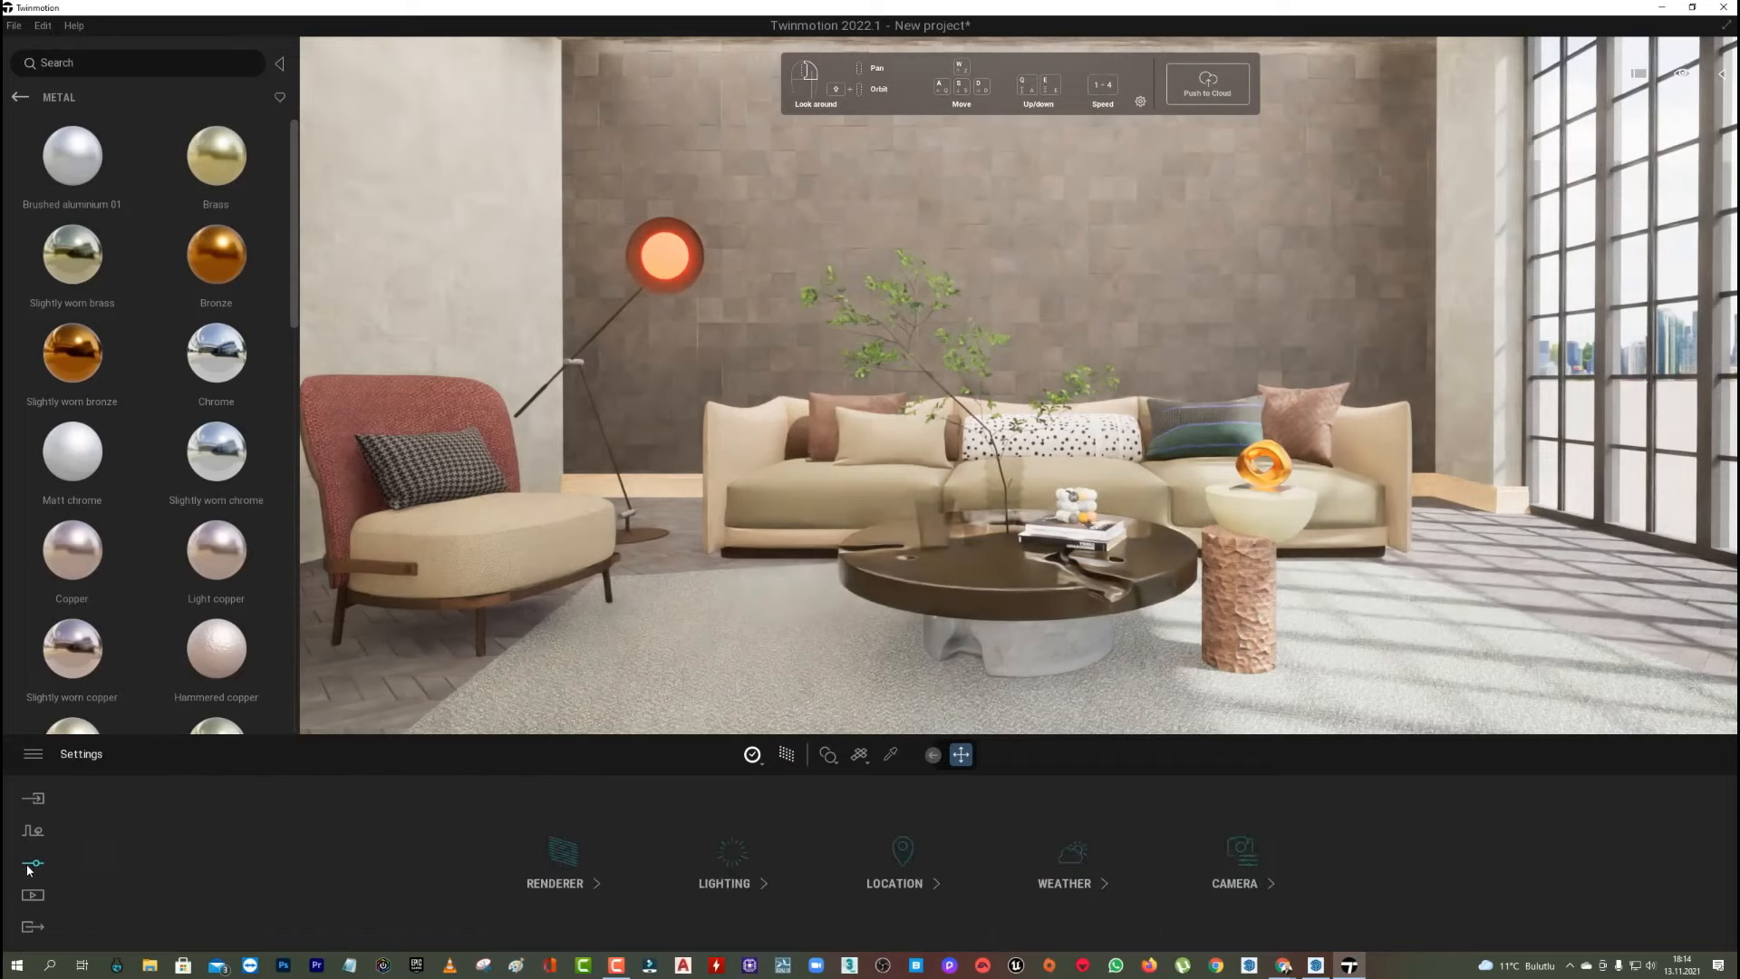
click(566, 856)
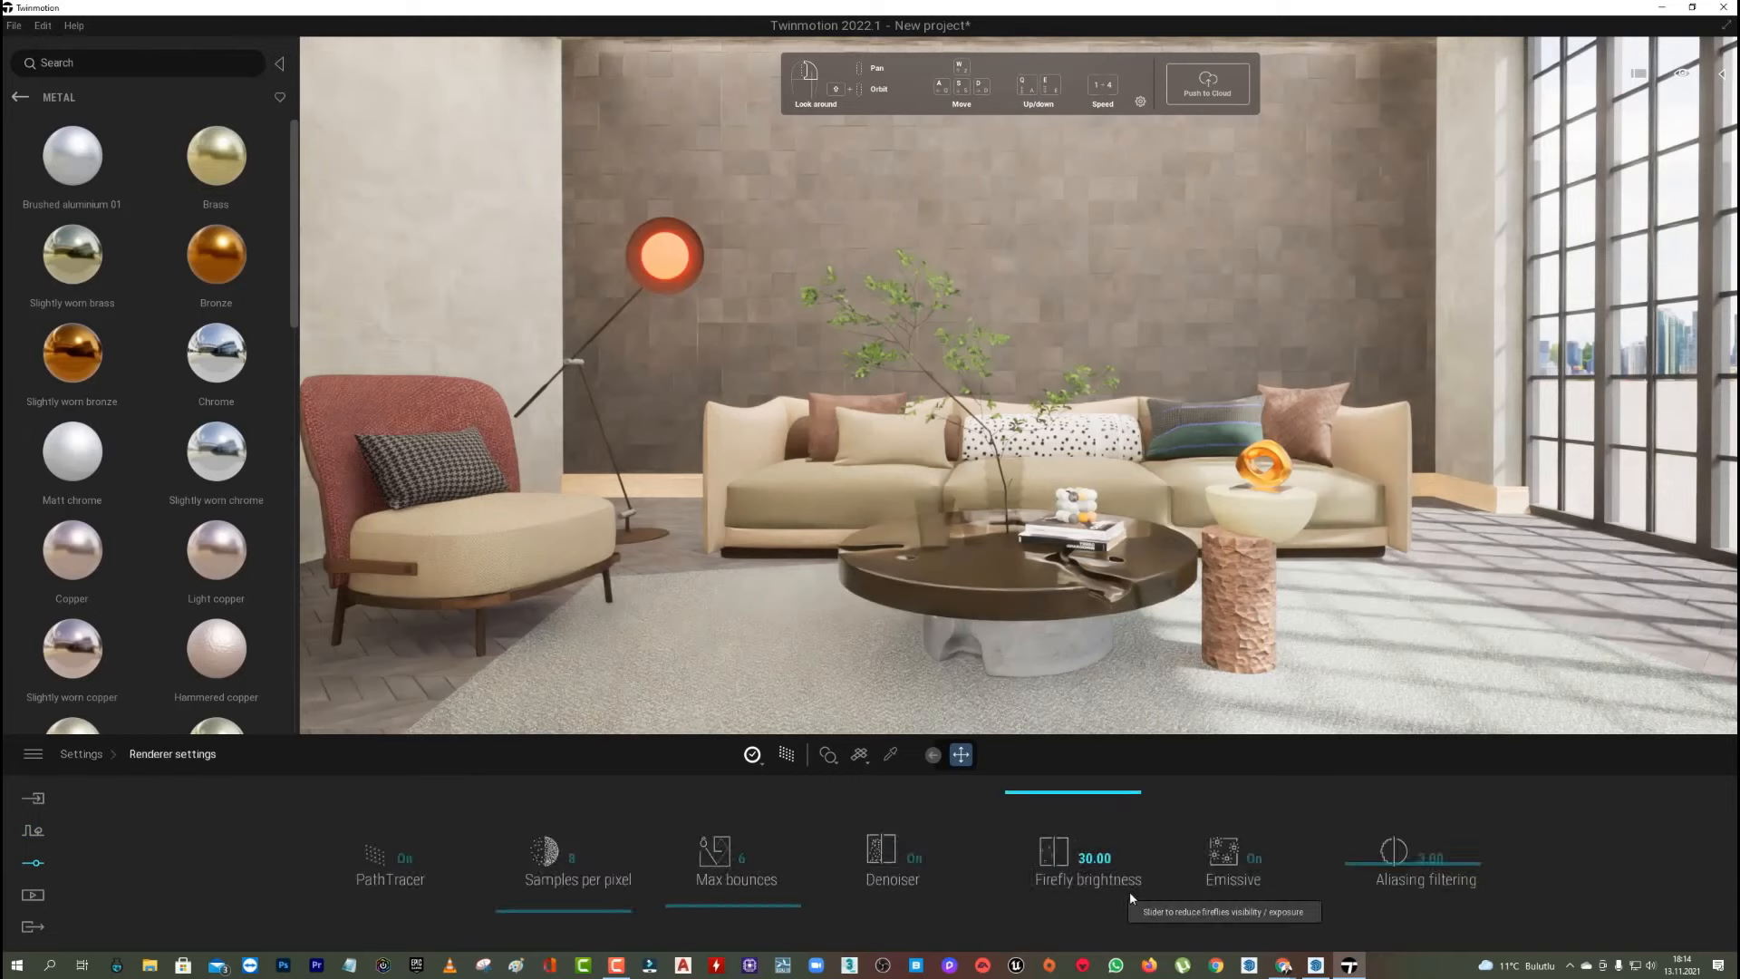
click(34, 868)
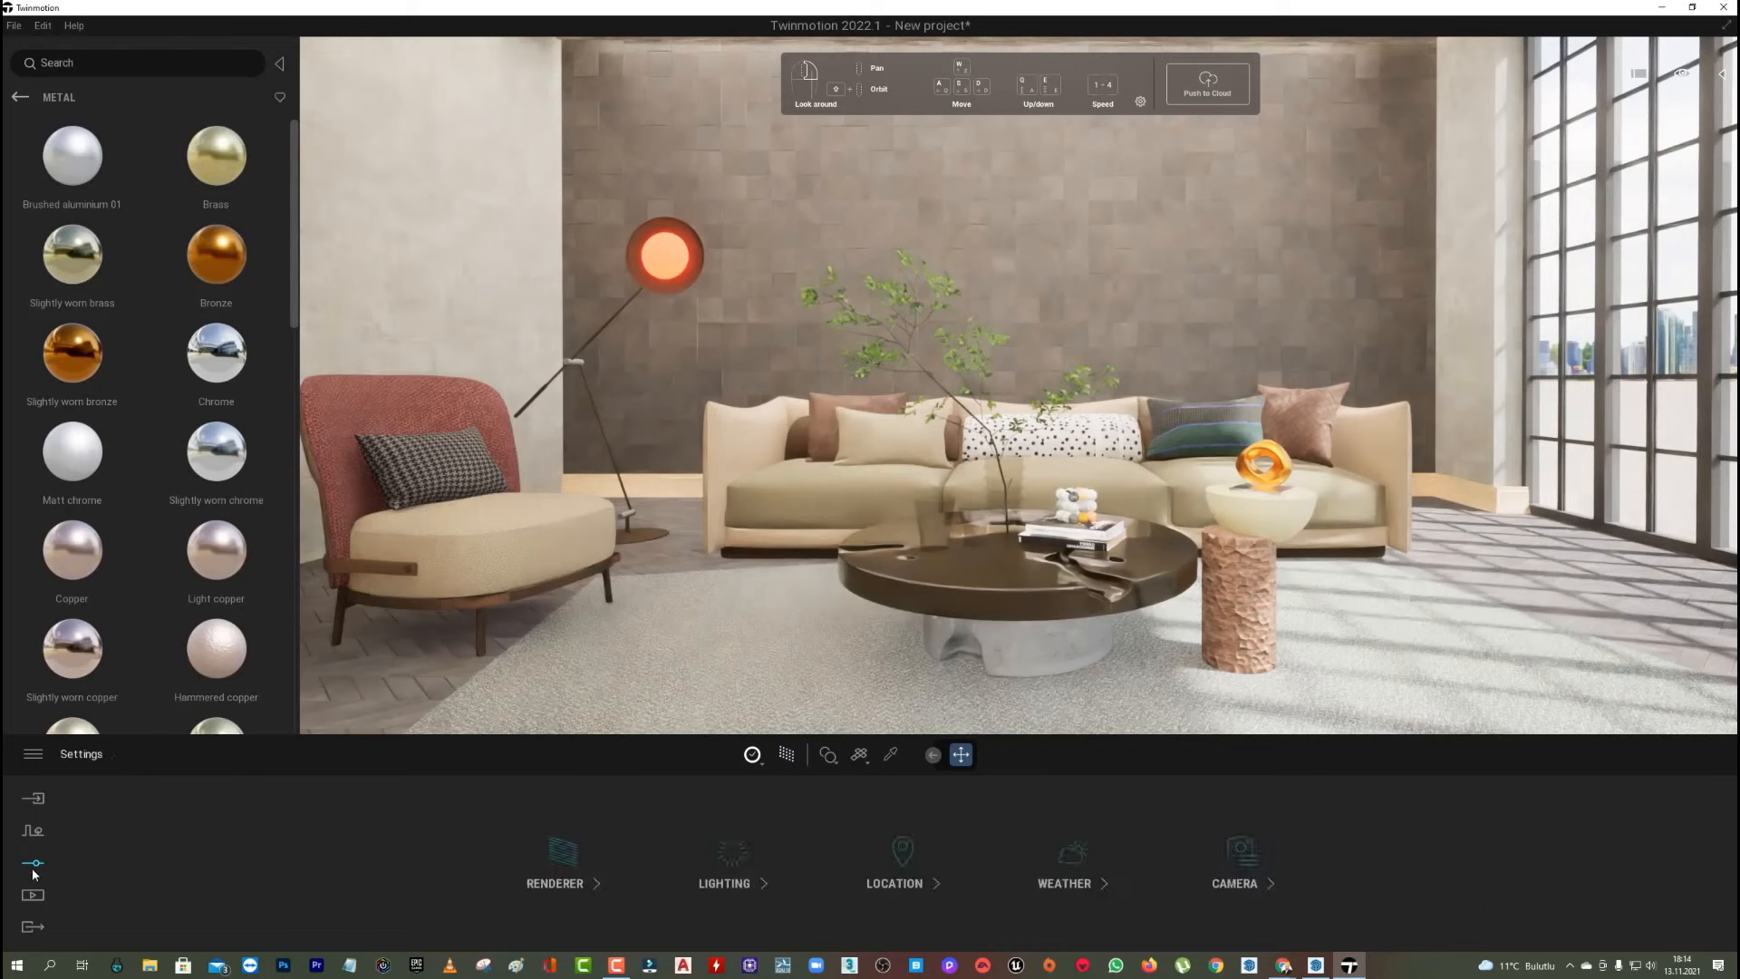
click(718, 863)
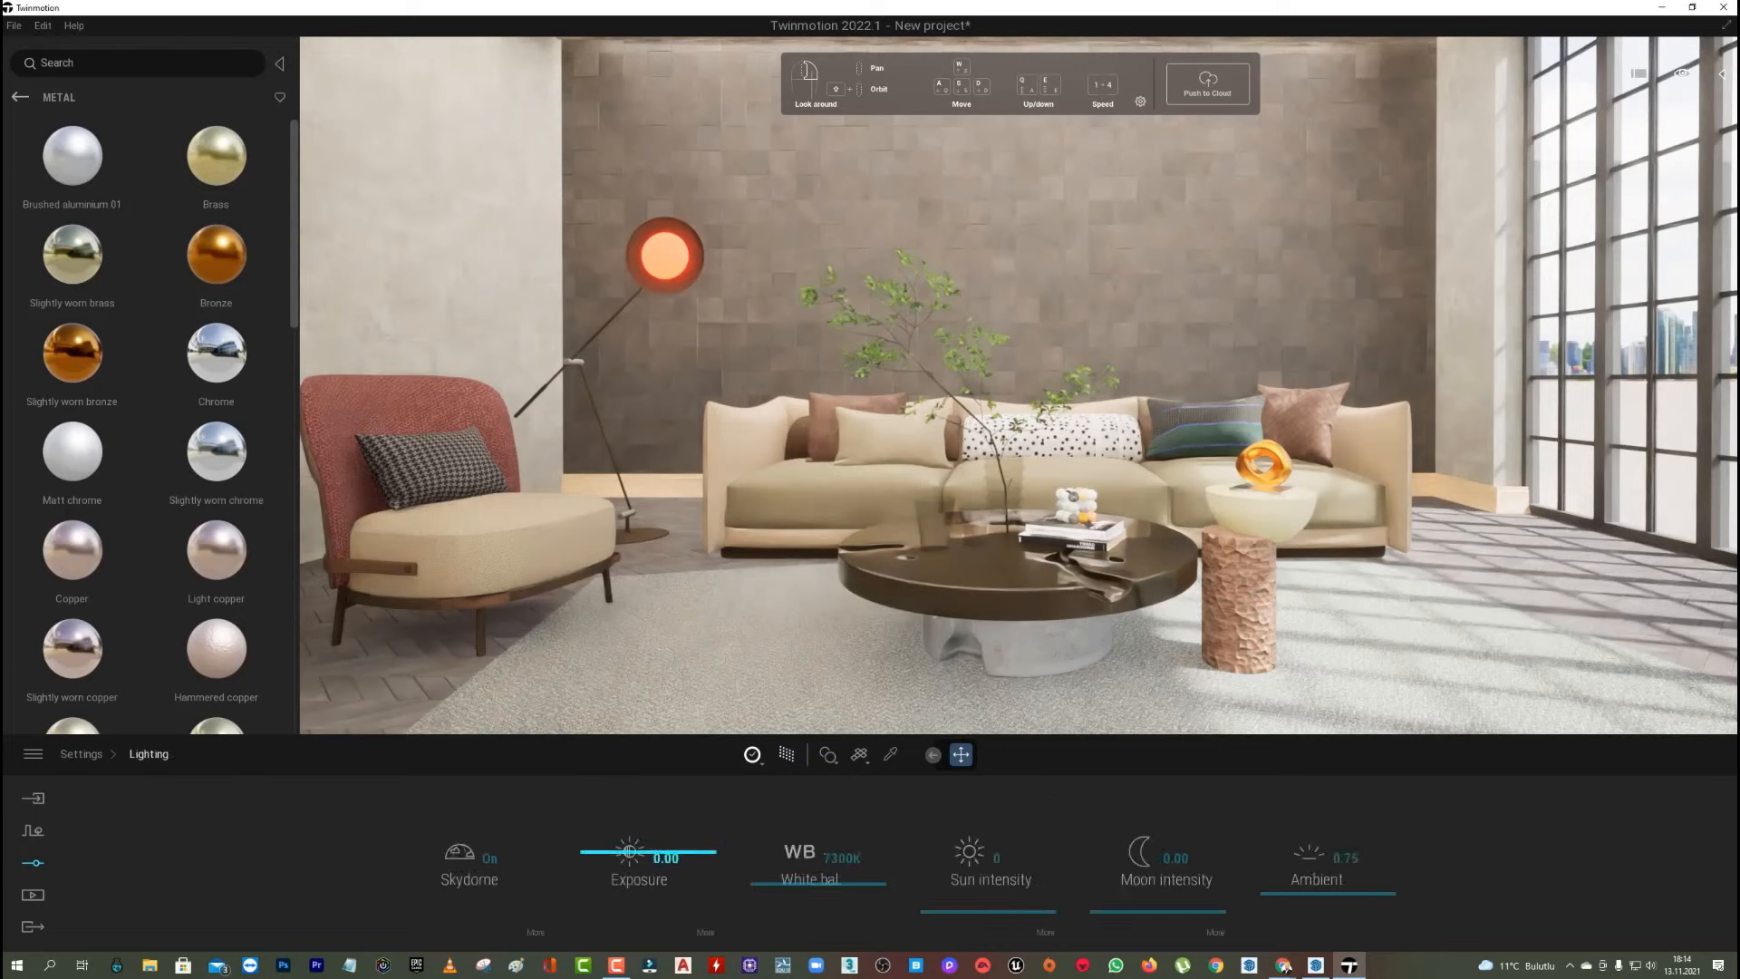
drag(628, 856, 629, 857)
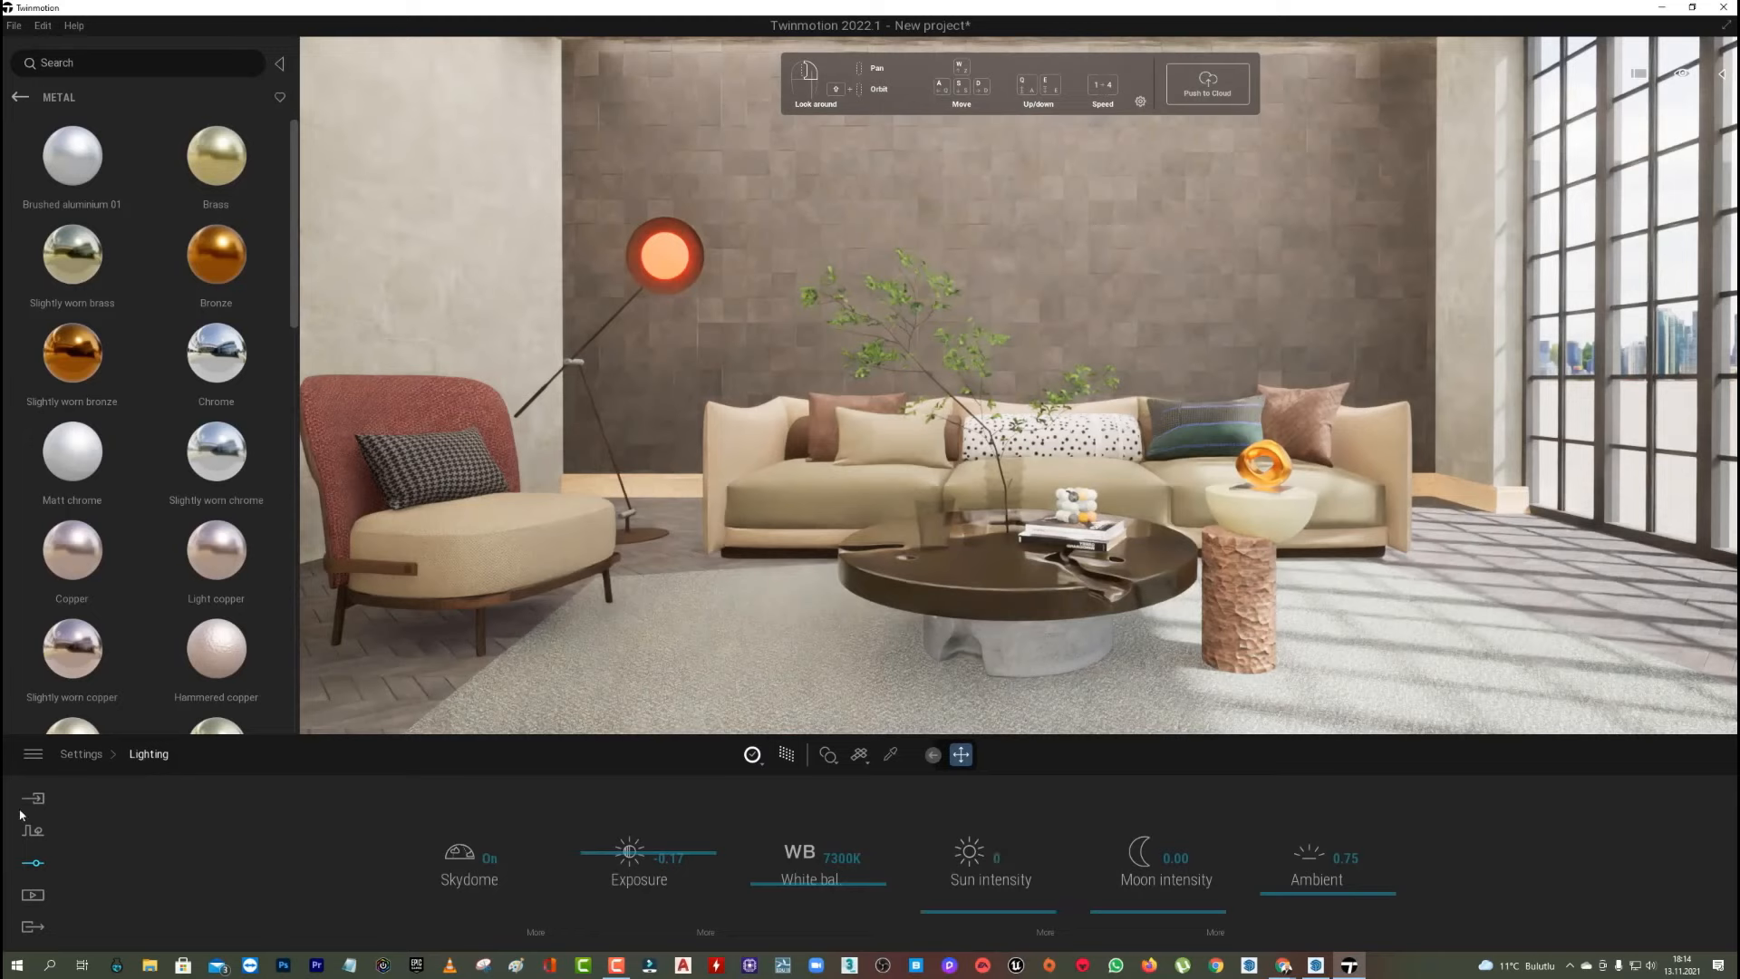
Create a media image from the current living room view.
click(34, 902)
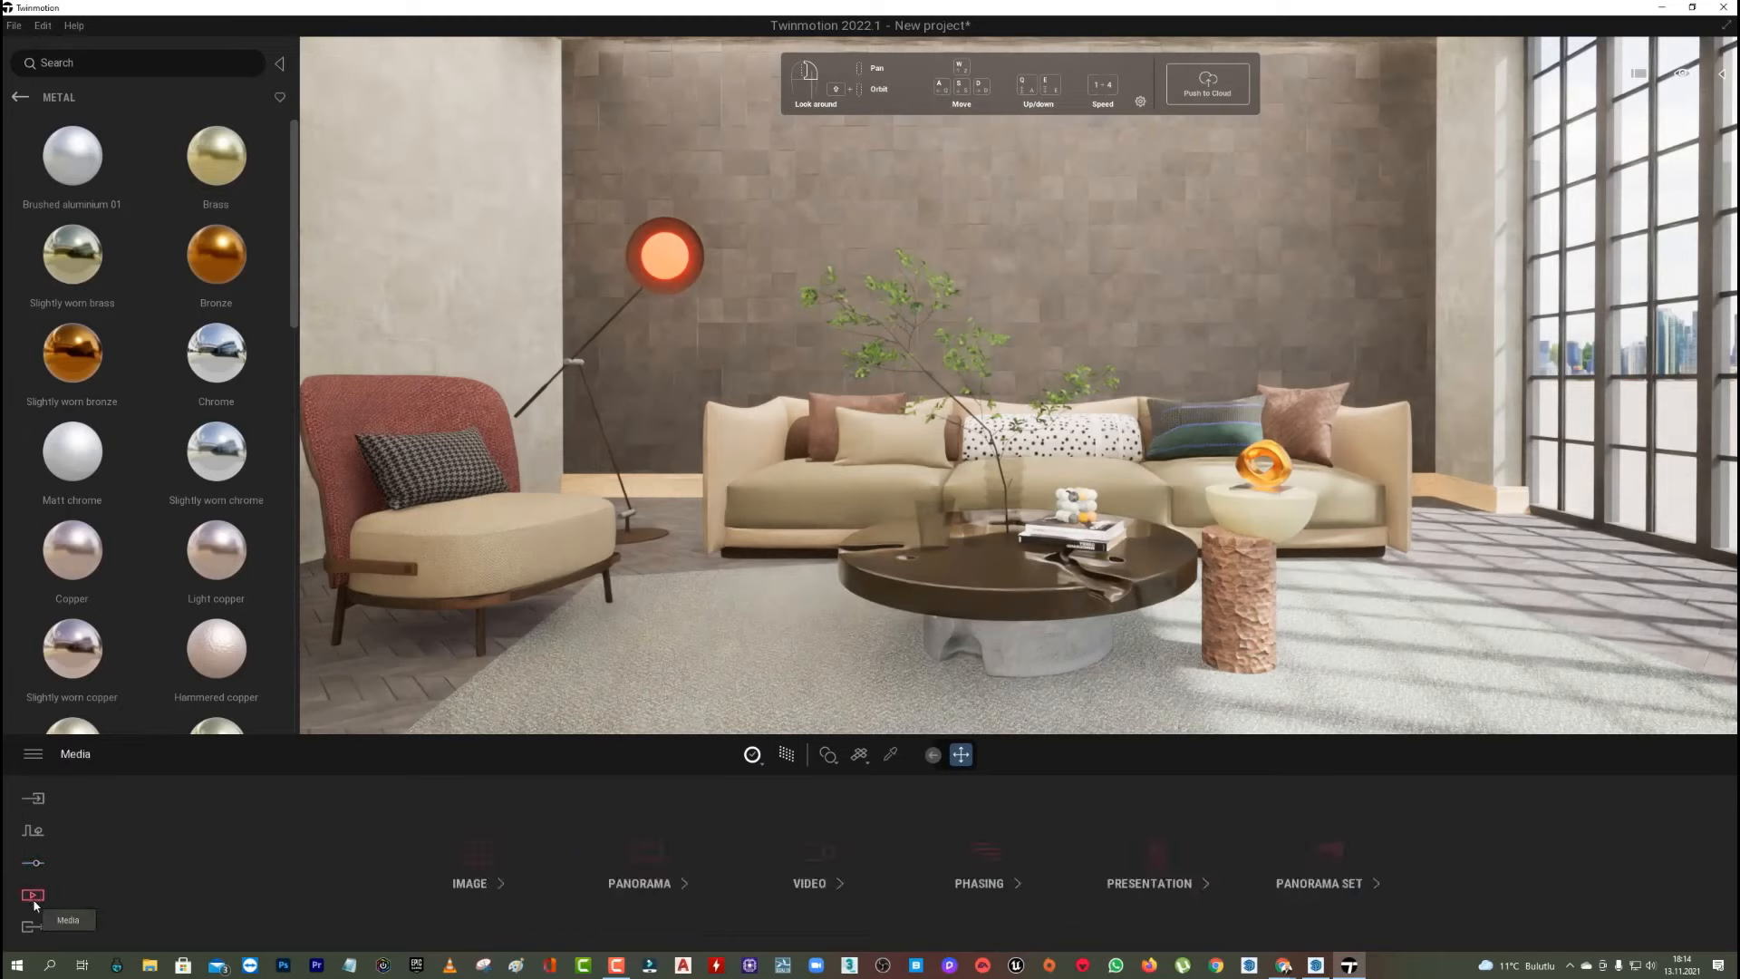
click(462, 870)
click(150, 851)
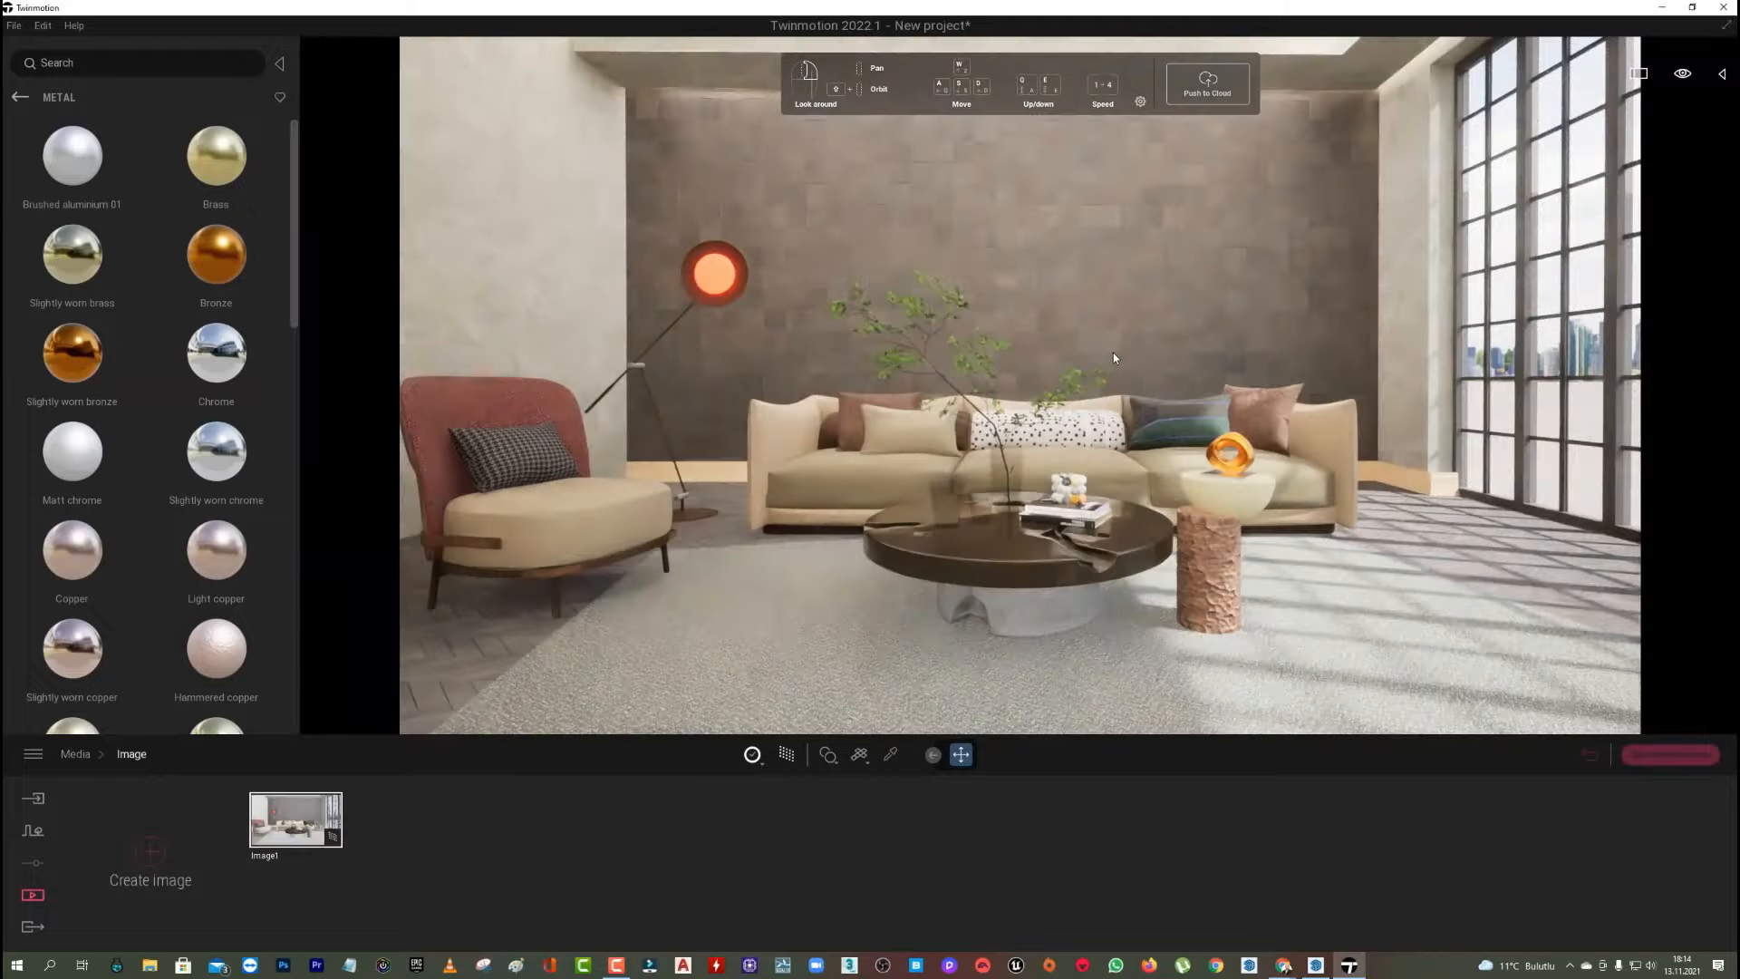
Switch off the Path Tracer and examine the living room from different distances, sides and heights for a suitable camera angle.
click(1123, 357)
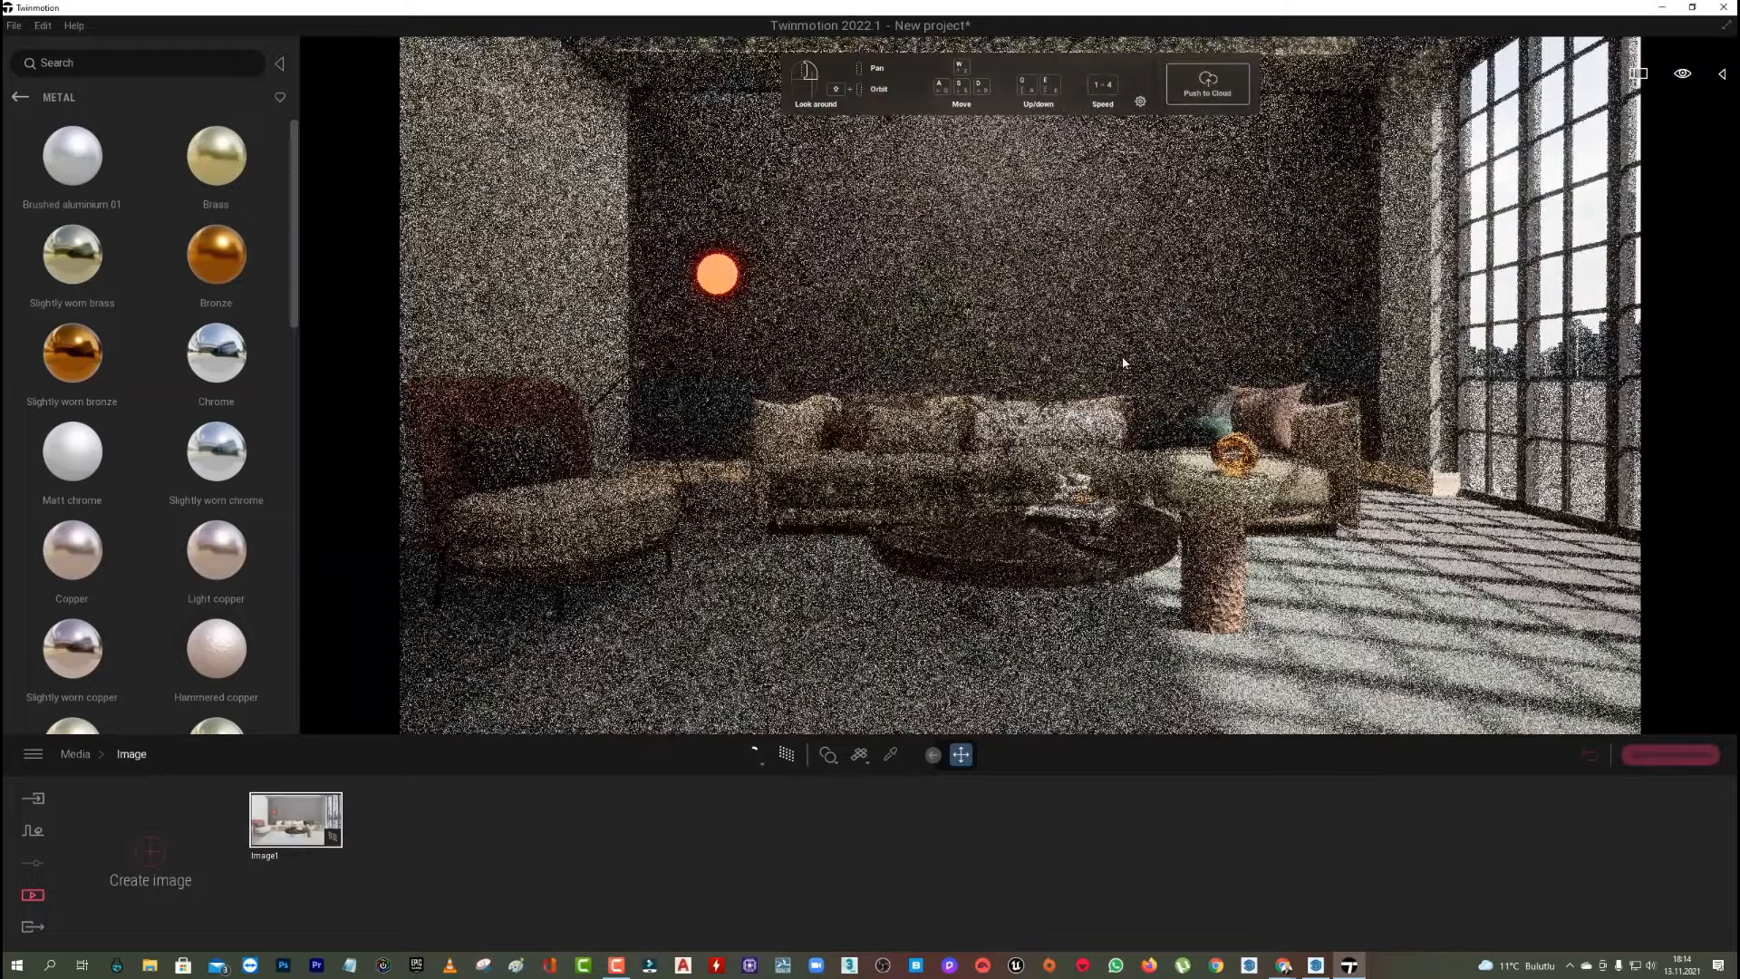
key(r)
key(a)
key(d)
key(s)
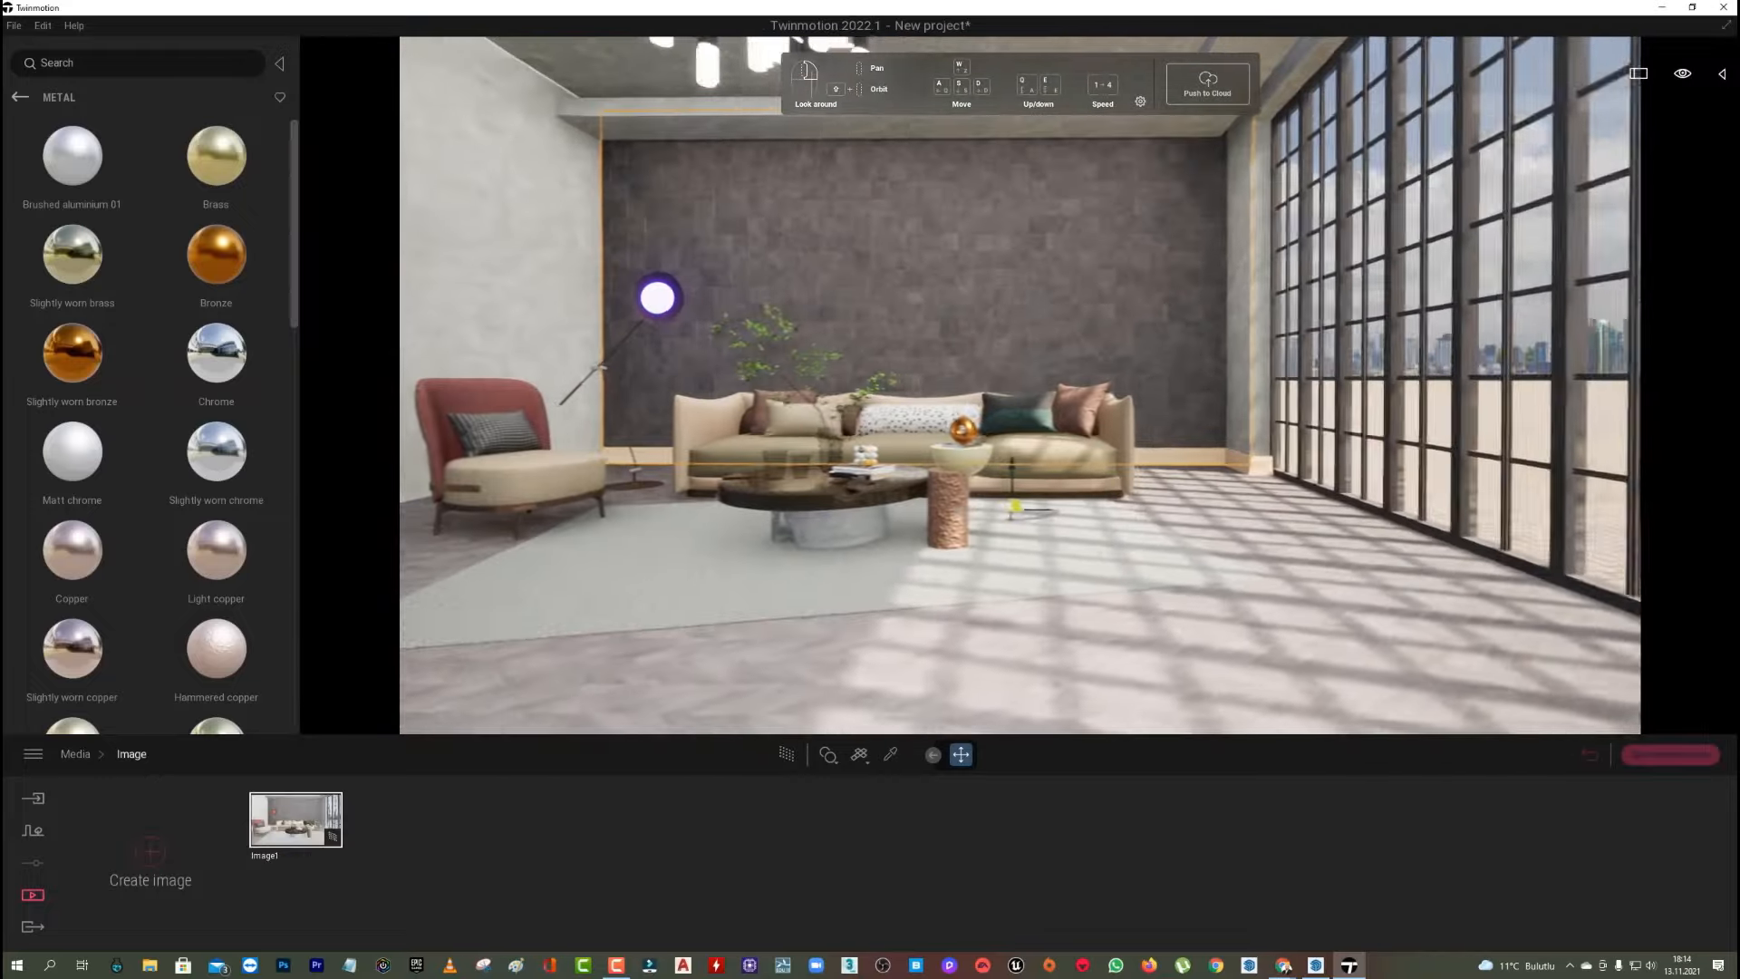
key(w)
key(s)
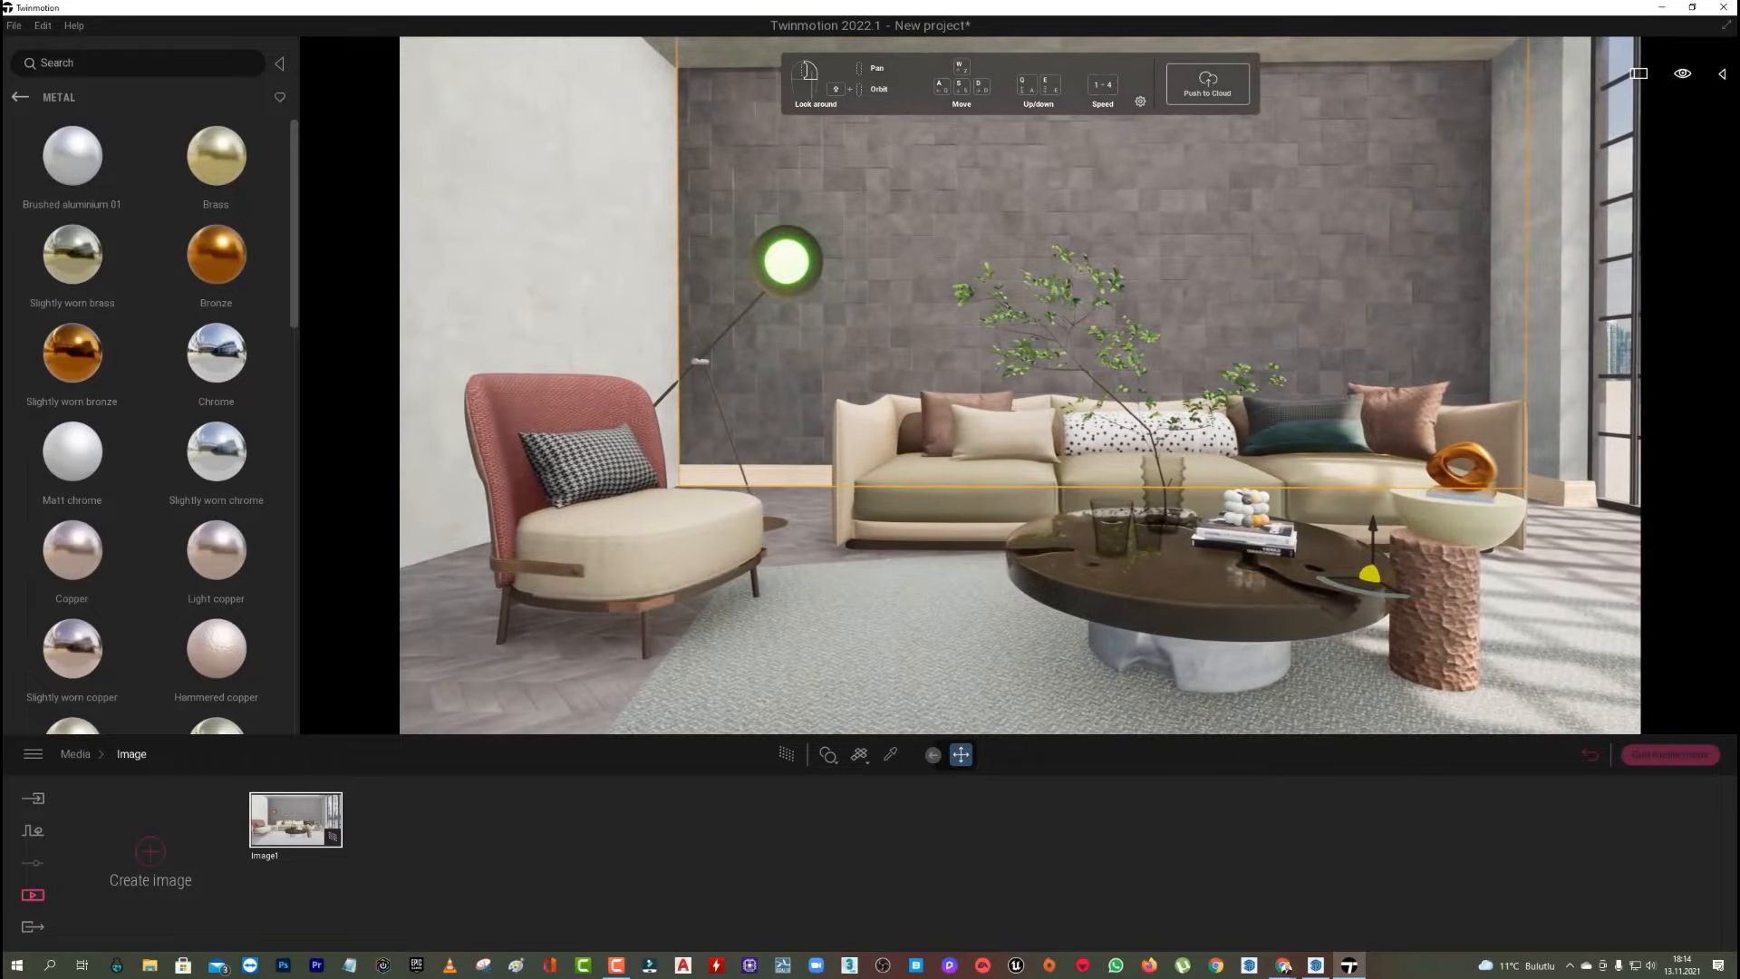
key(w)
key(a)
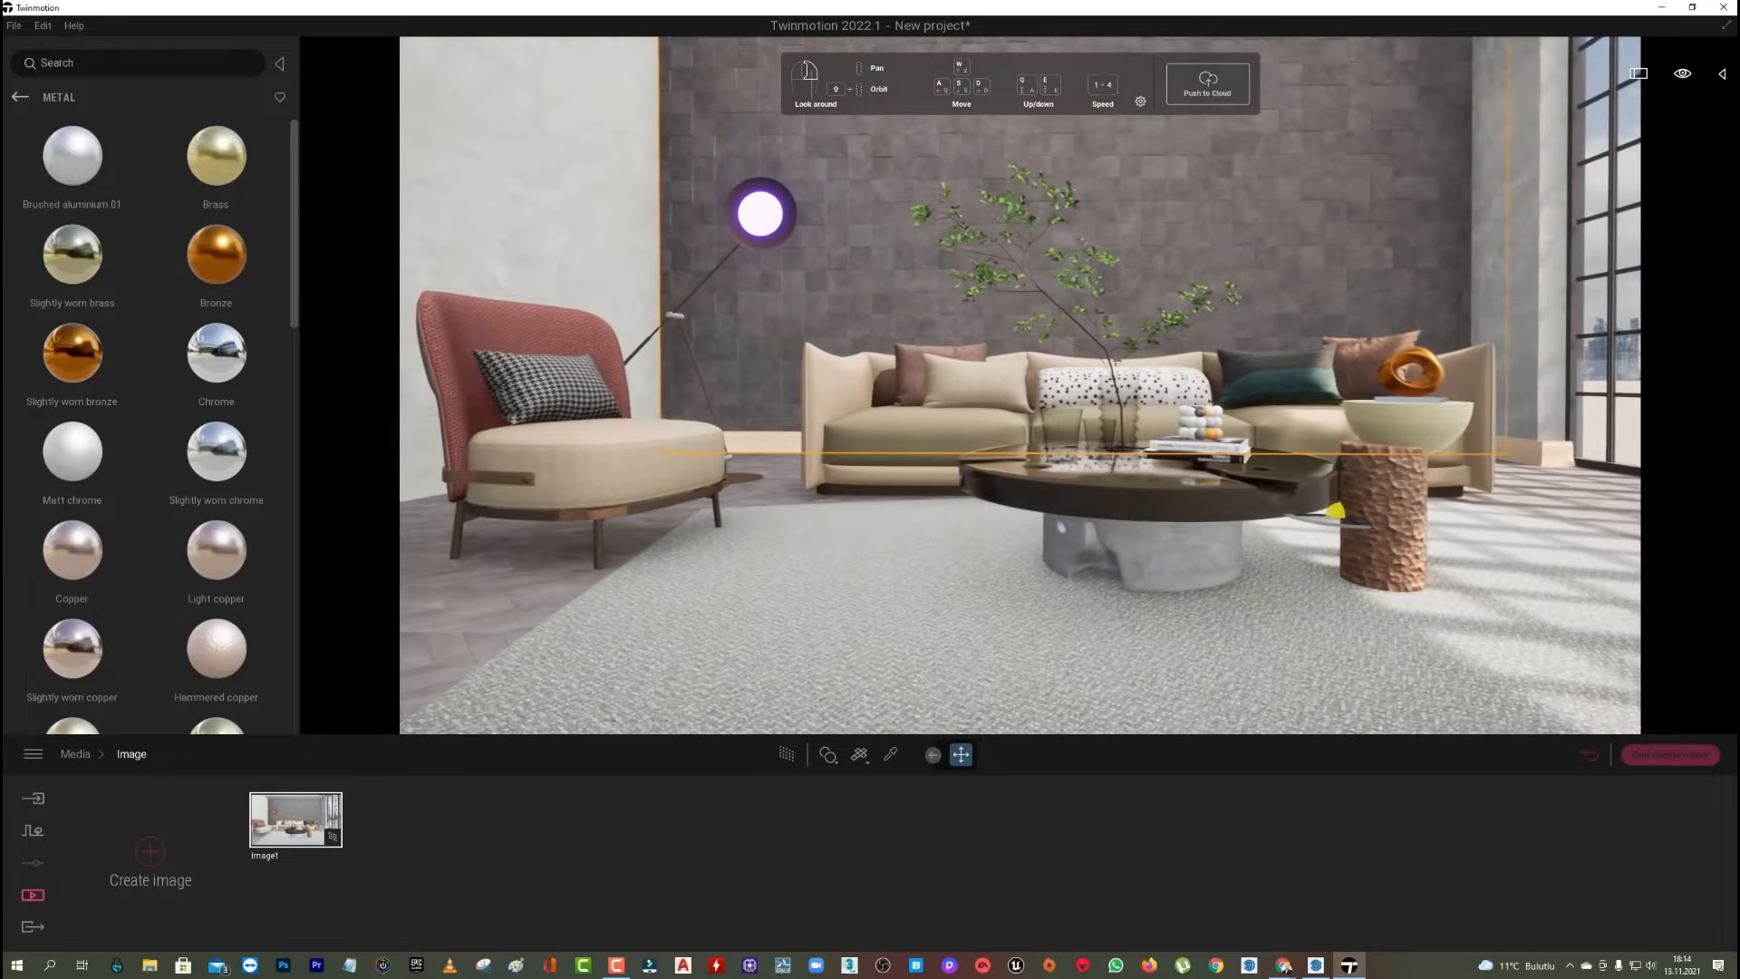
key(q)
key(e)
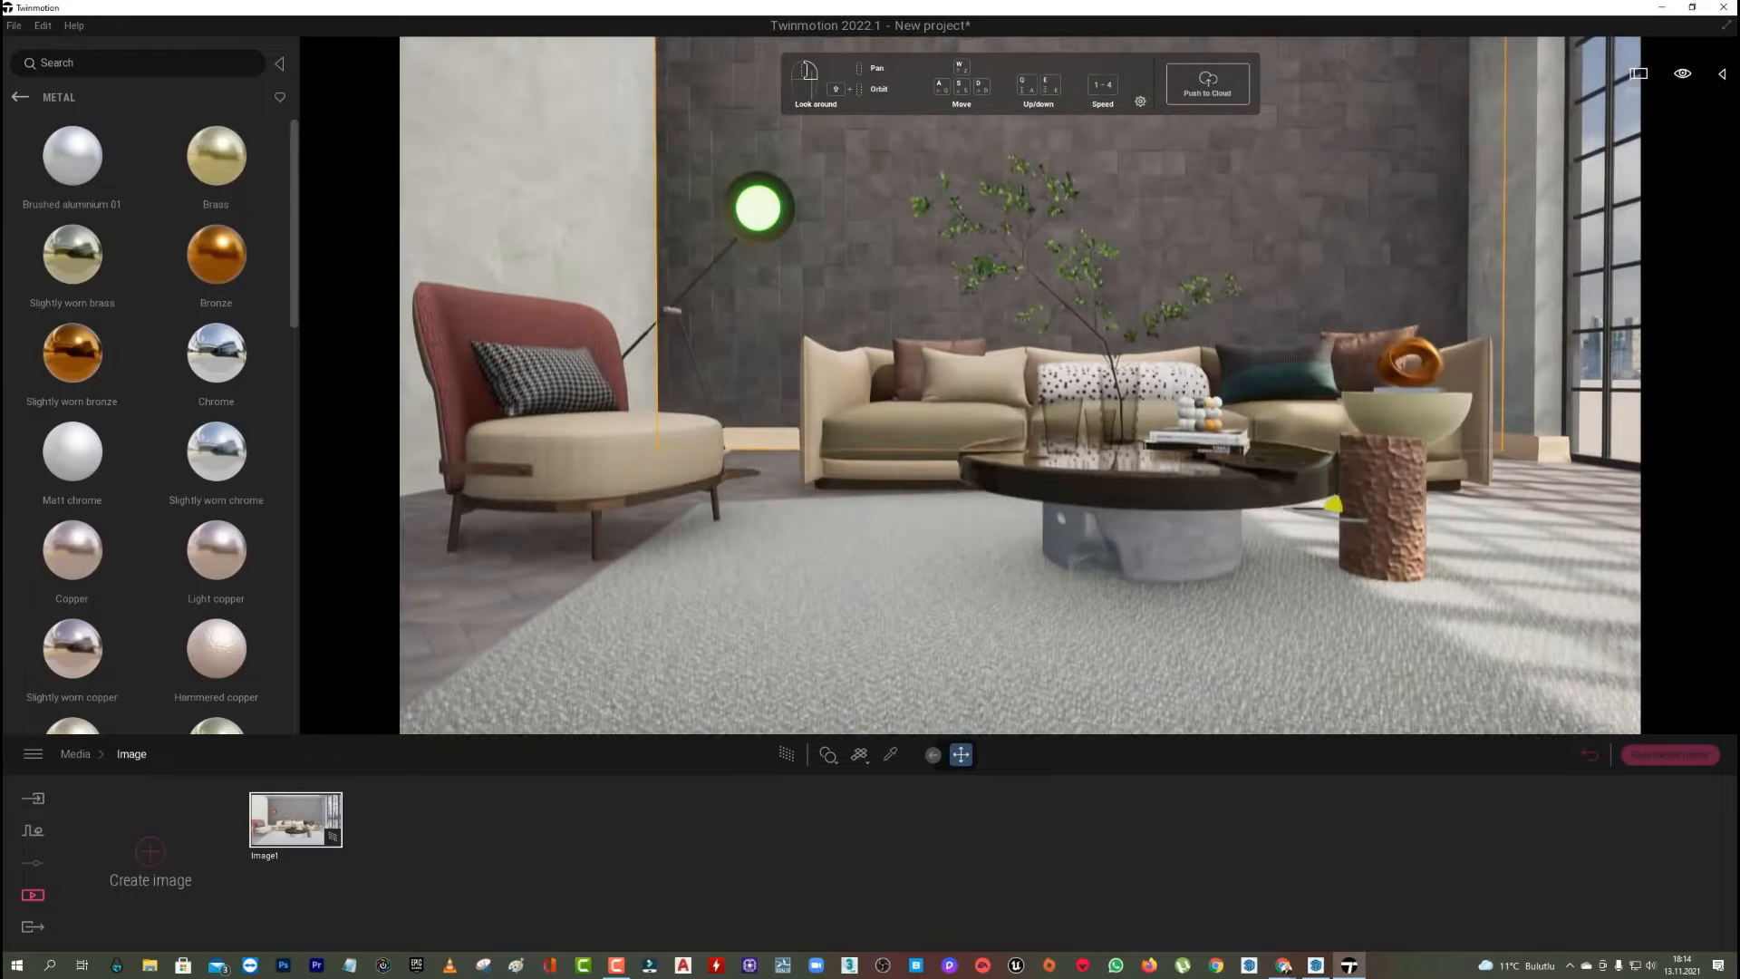
key(e)
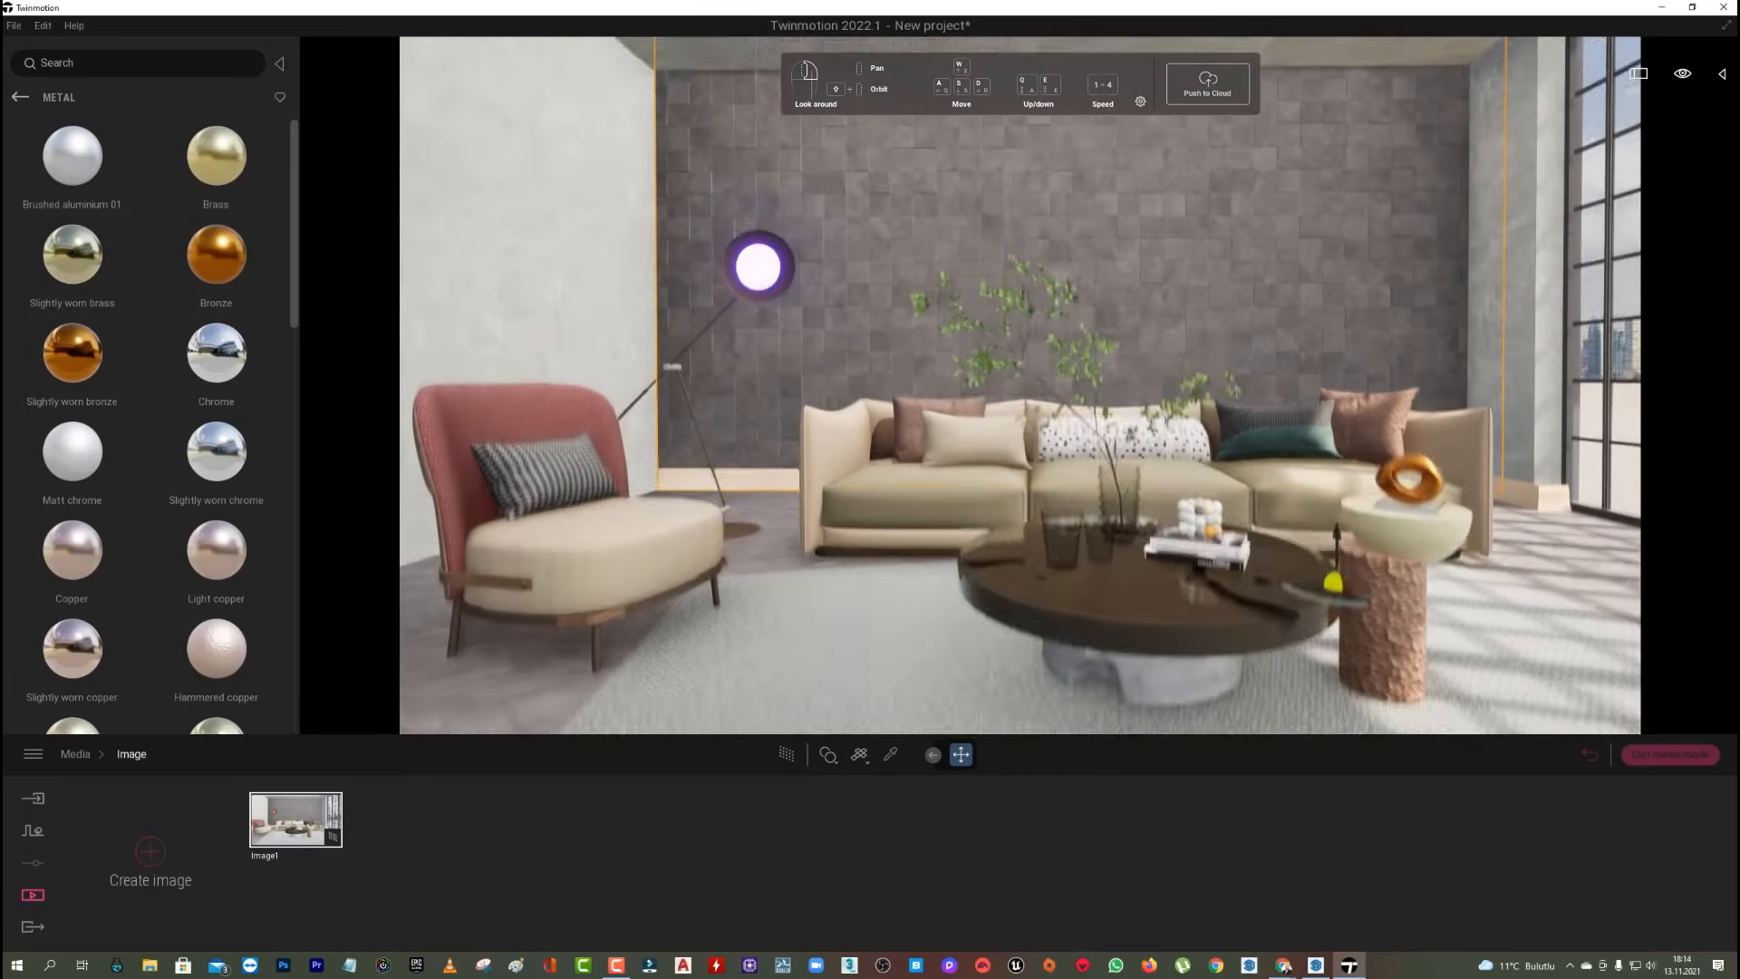
key(d)
key(s)
key(a)
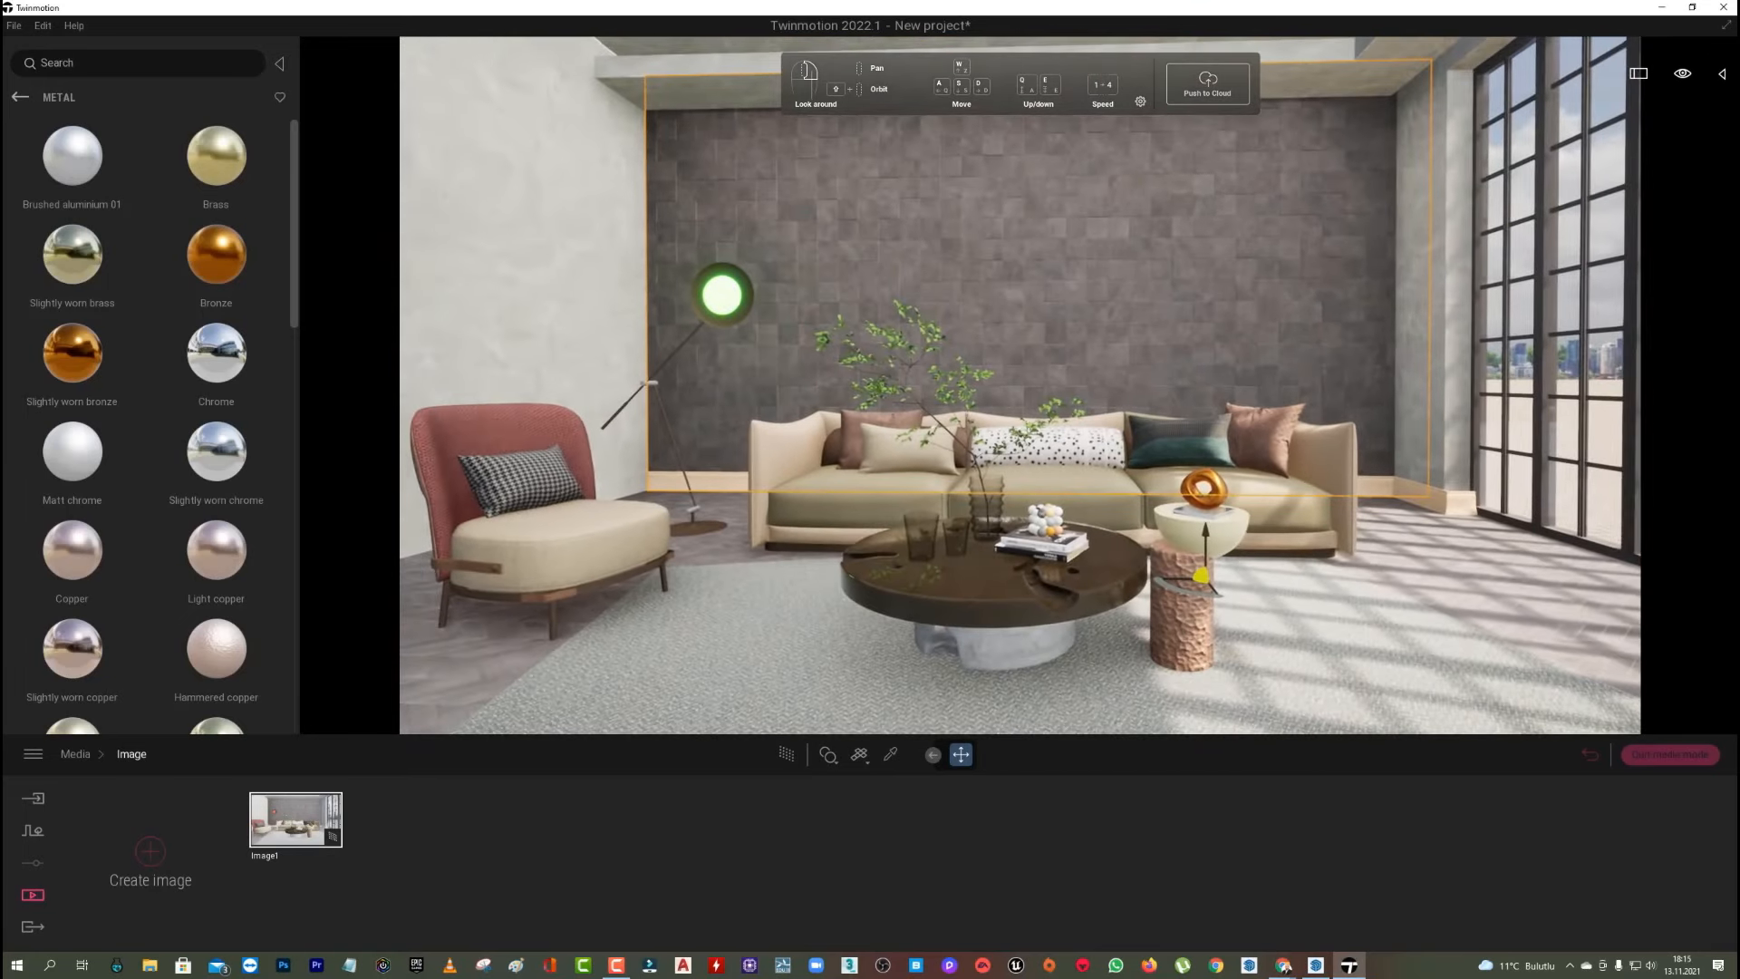
key(q)
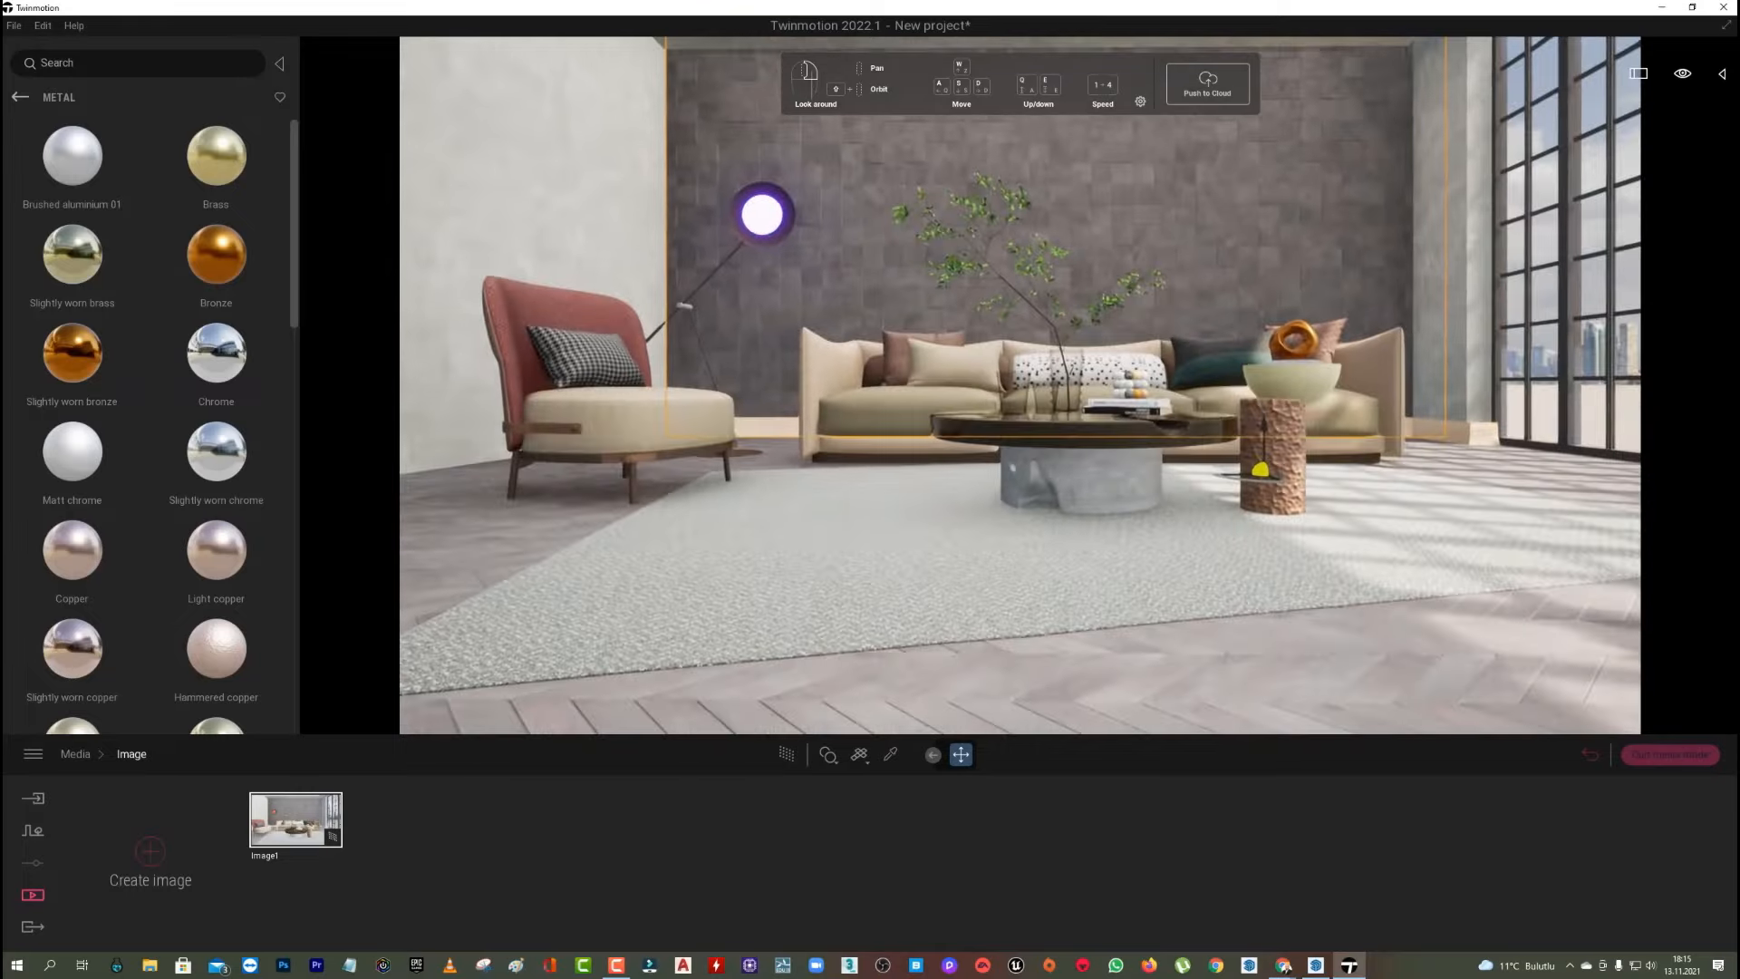
key(e)
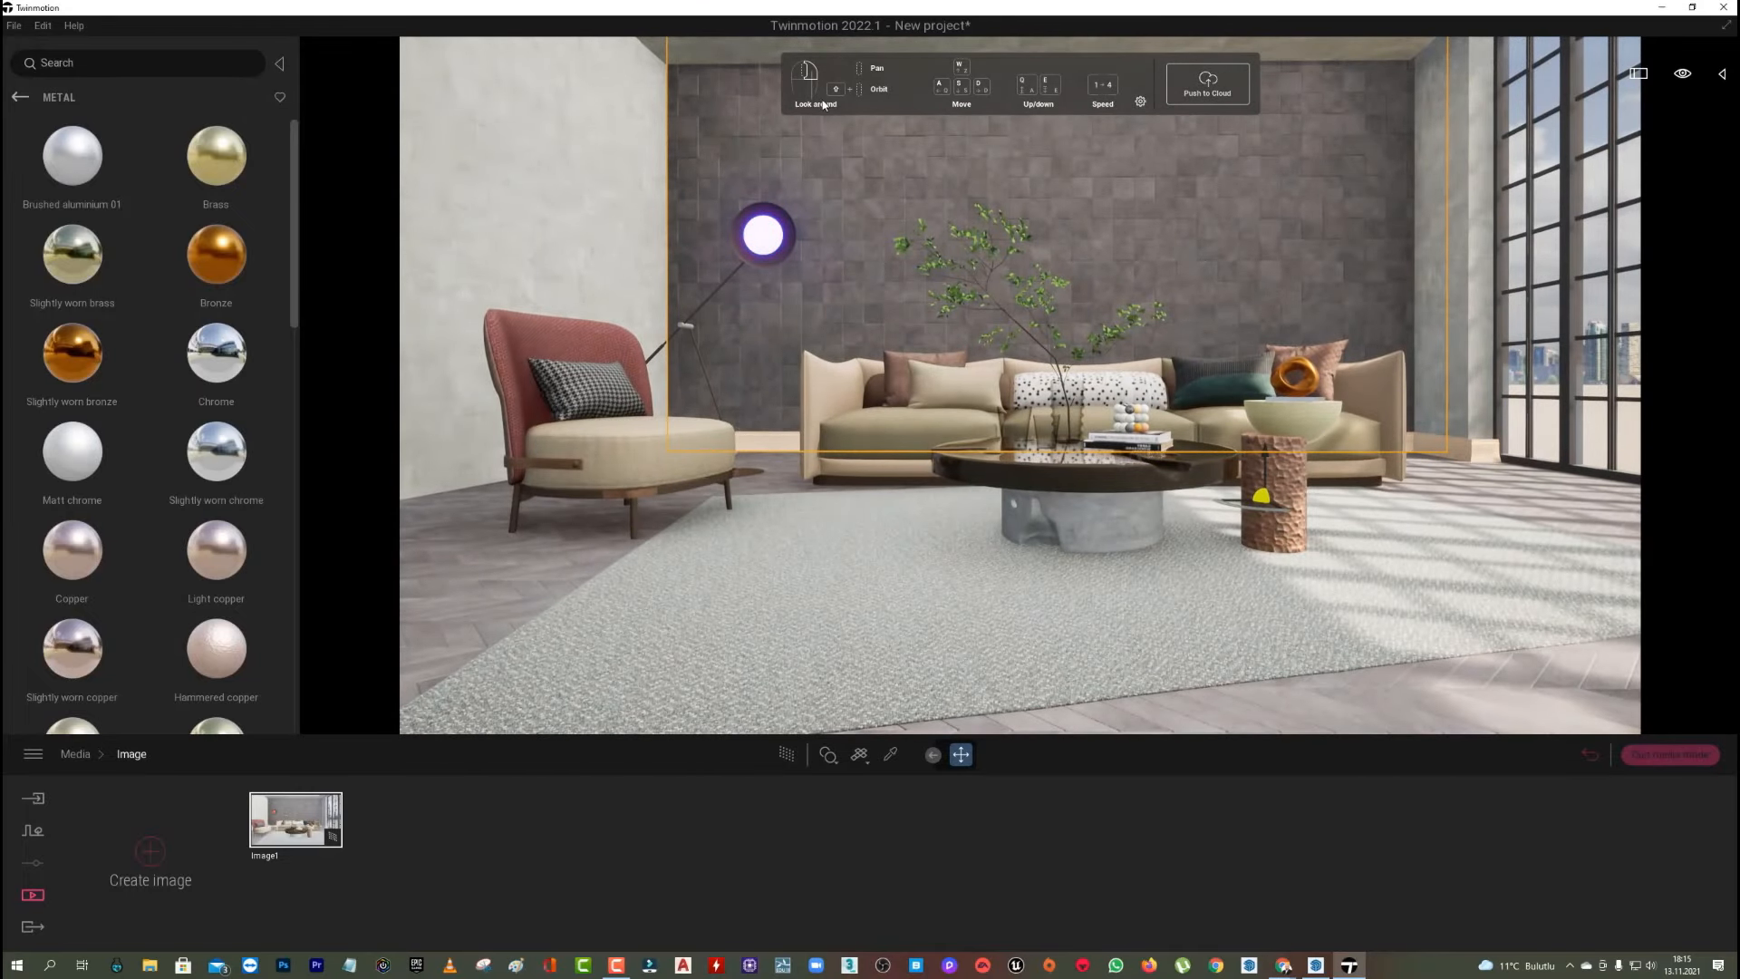
key(q)
key(e)
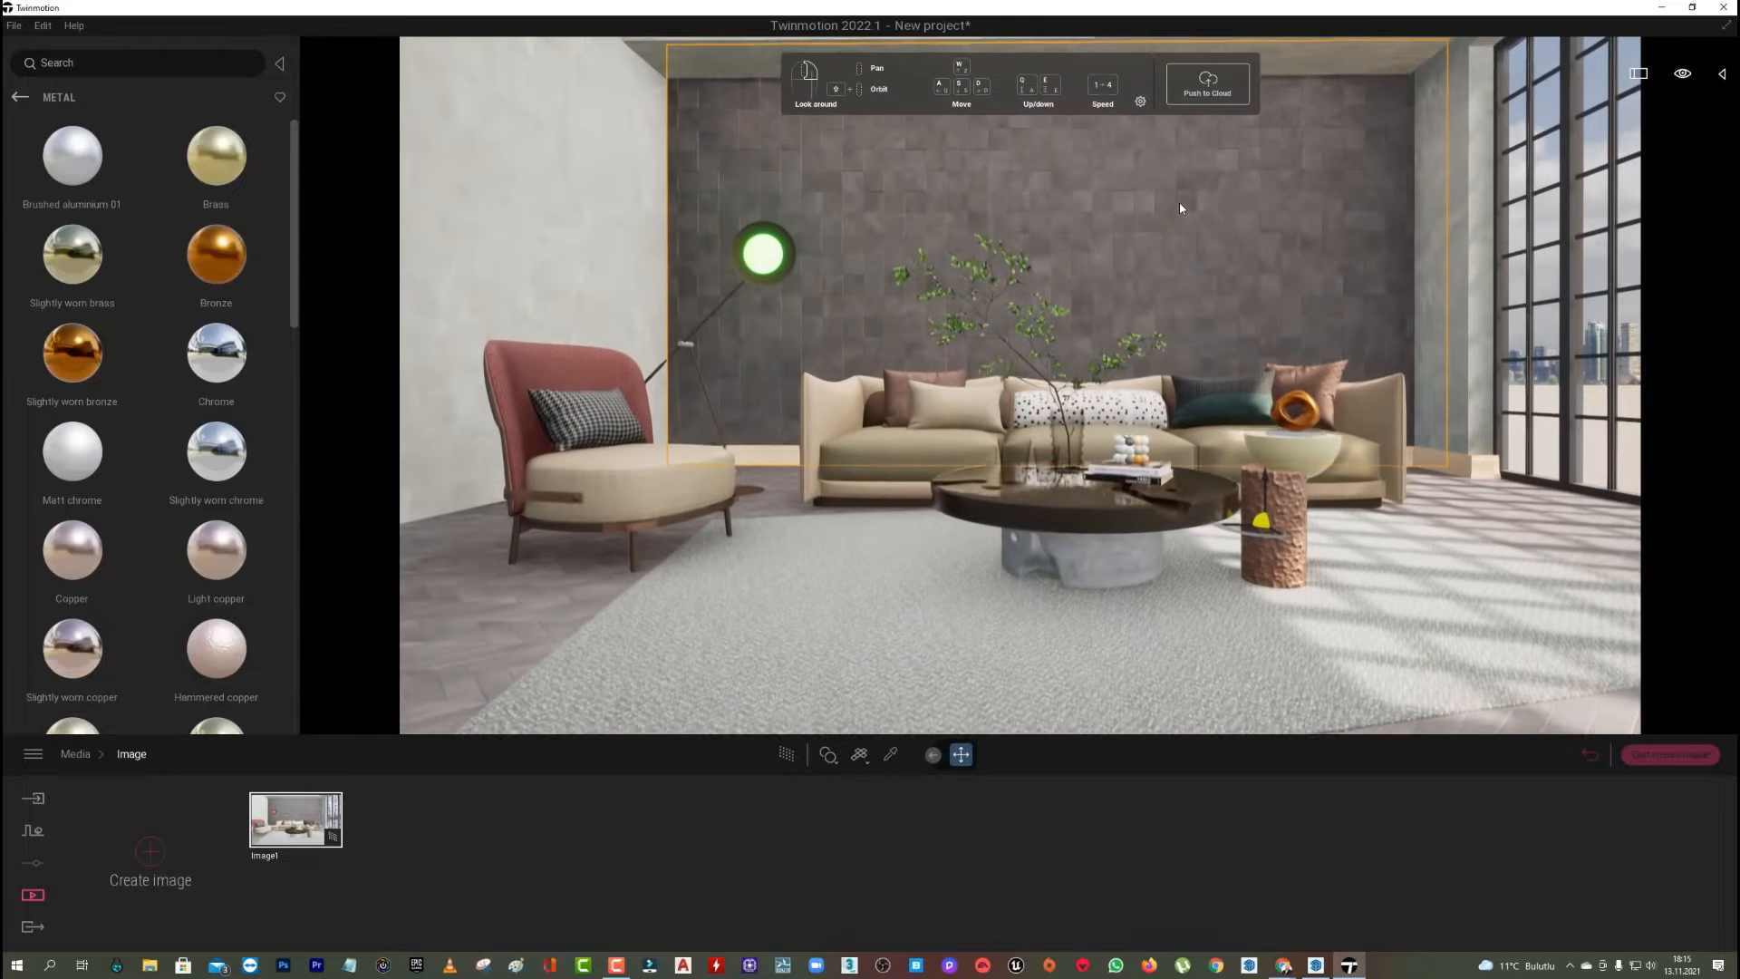
Examine the coffee table's base and the rug from floor level with the Path Tracer, and switch back to real-time rendering.
key(q)
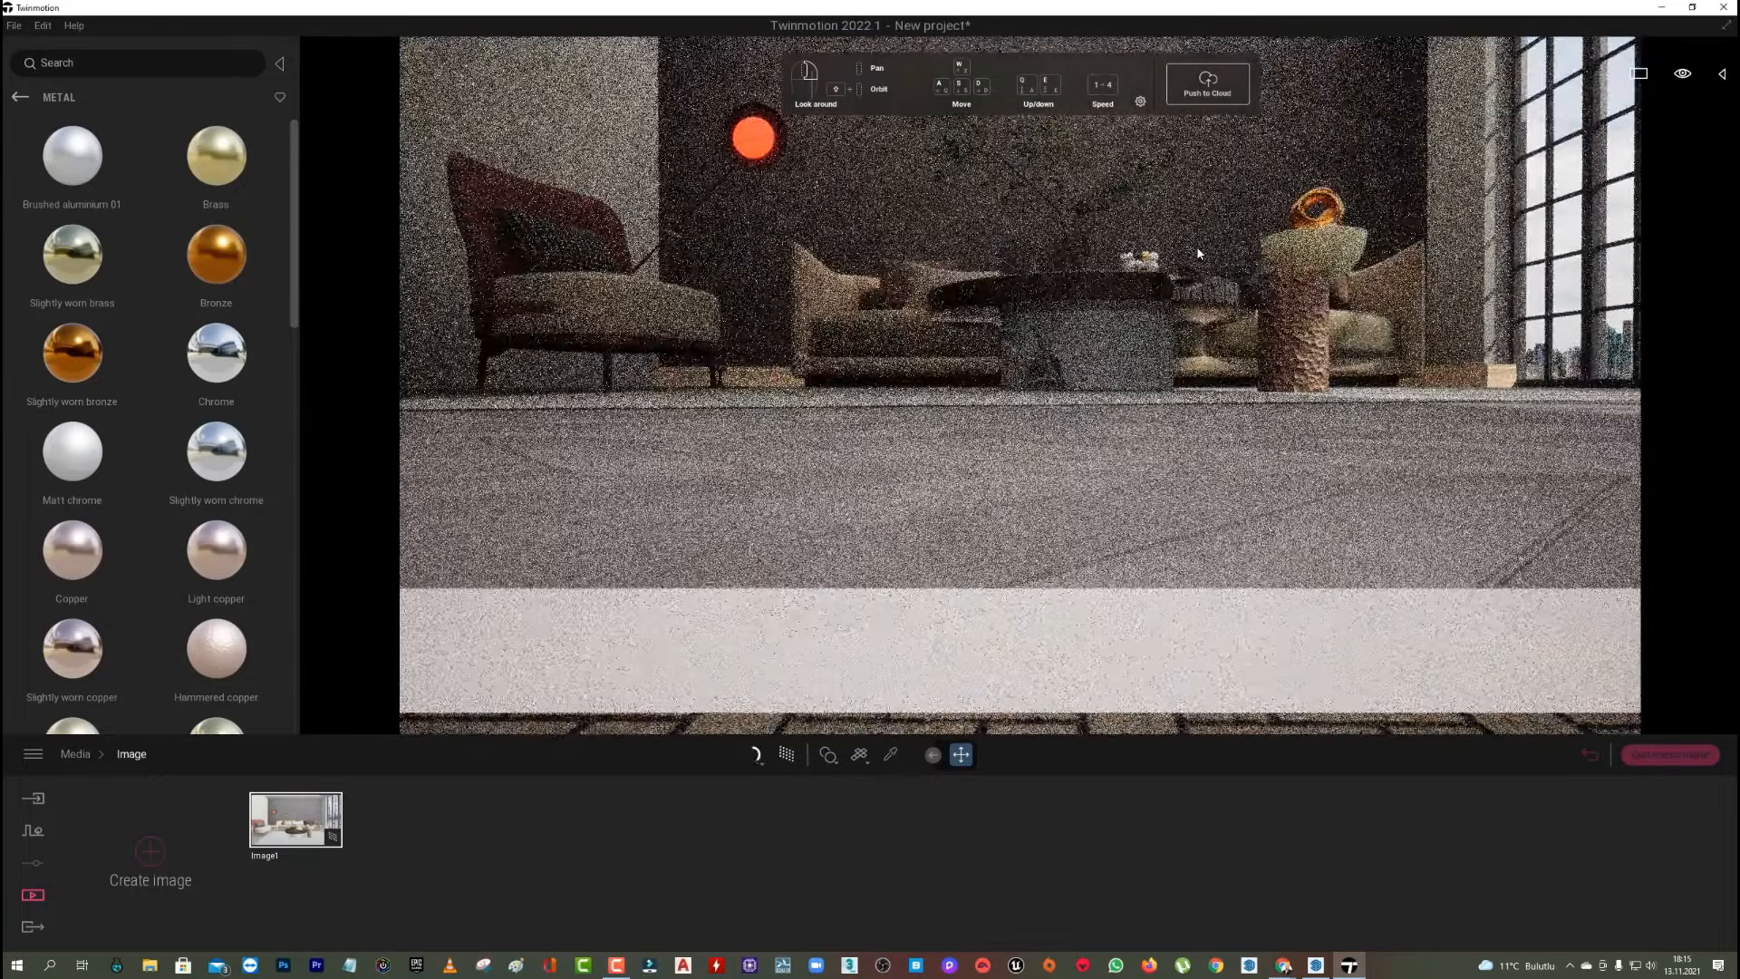
key(w)
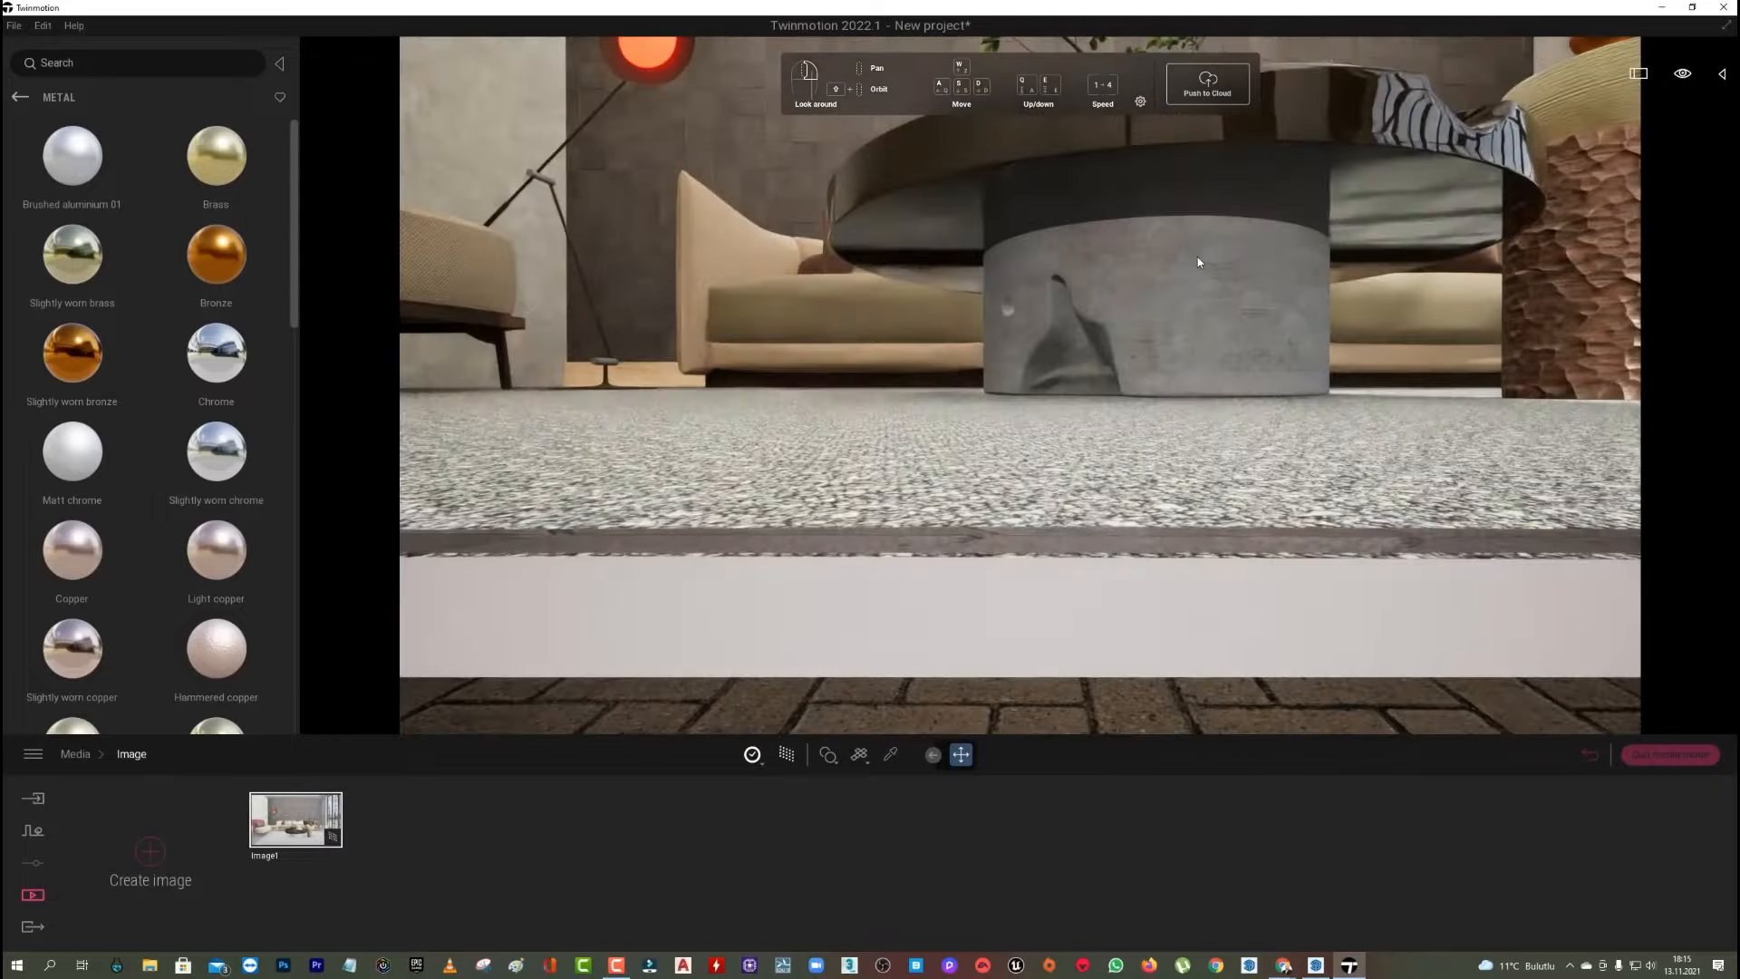
click(1198, 262)
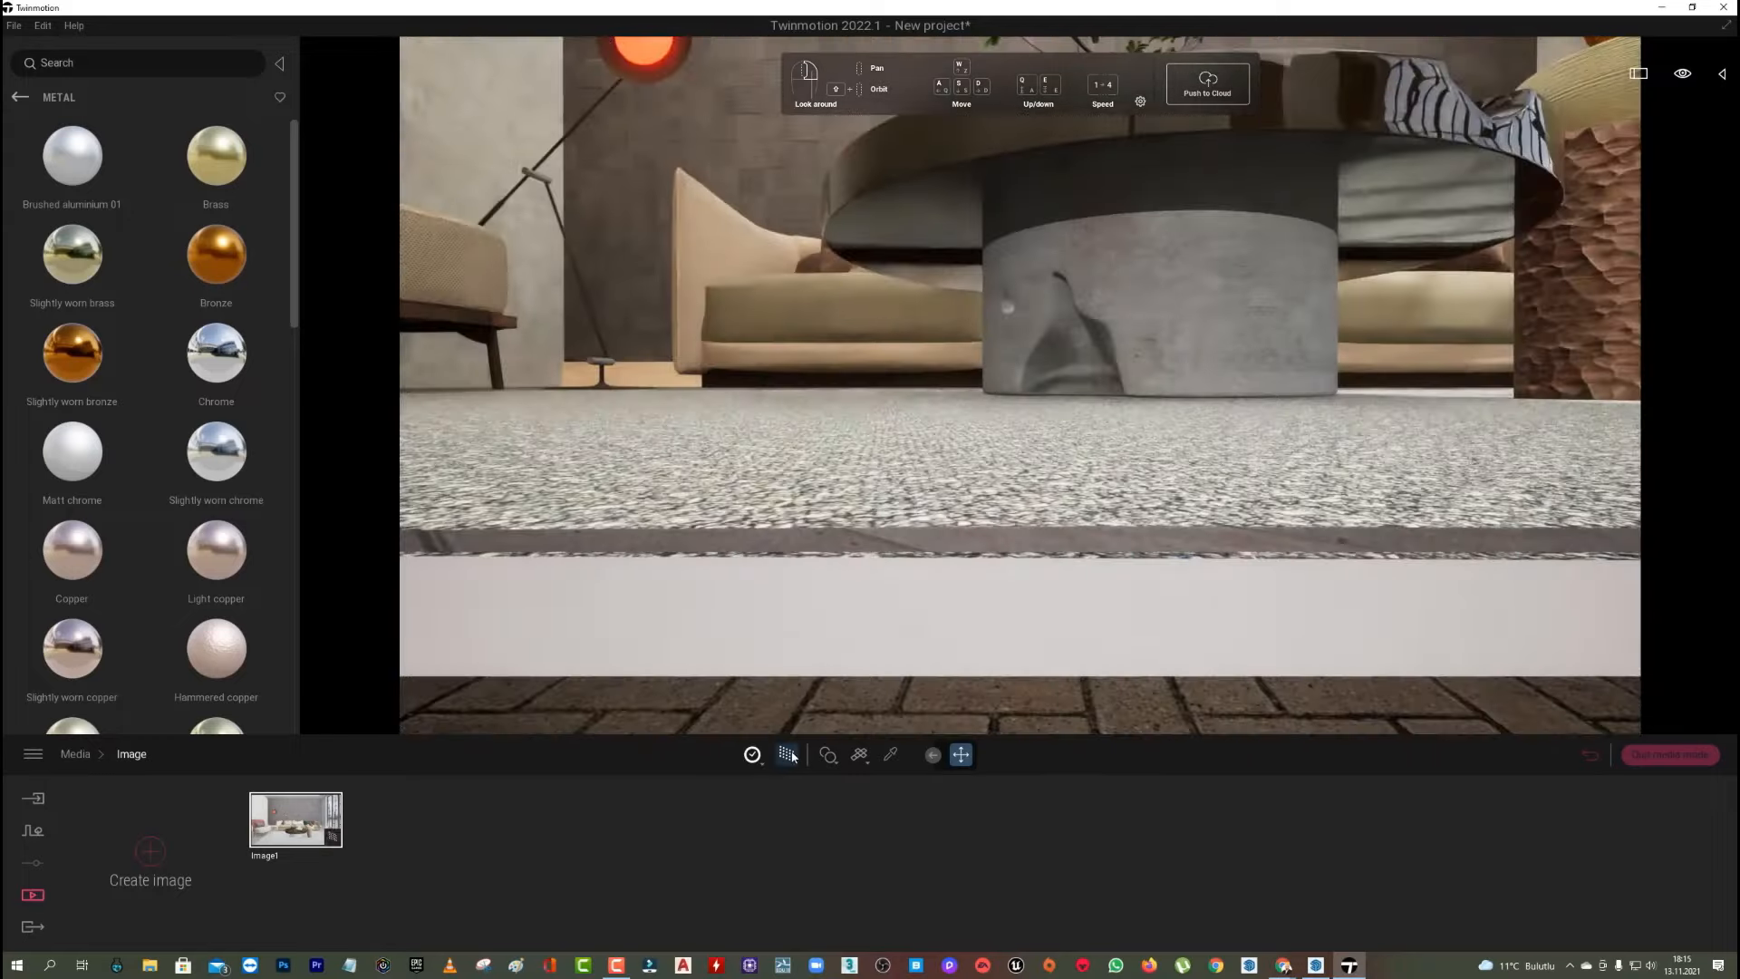
click(786, 754)
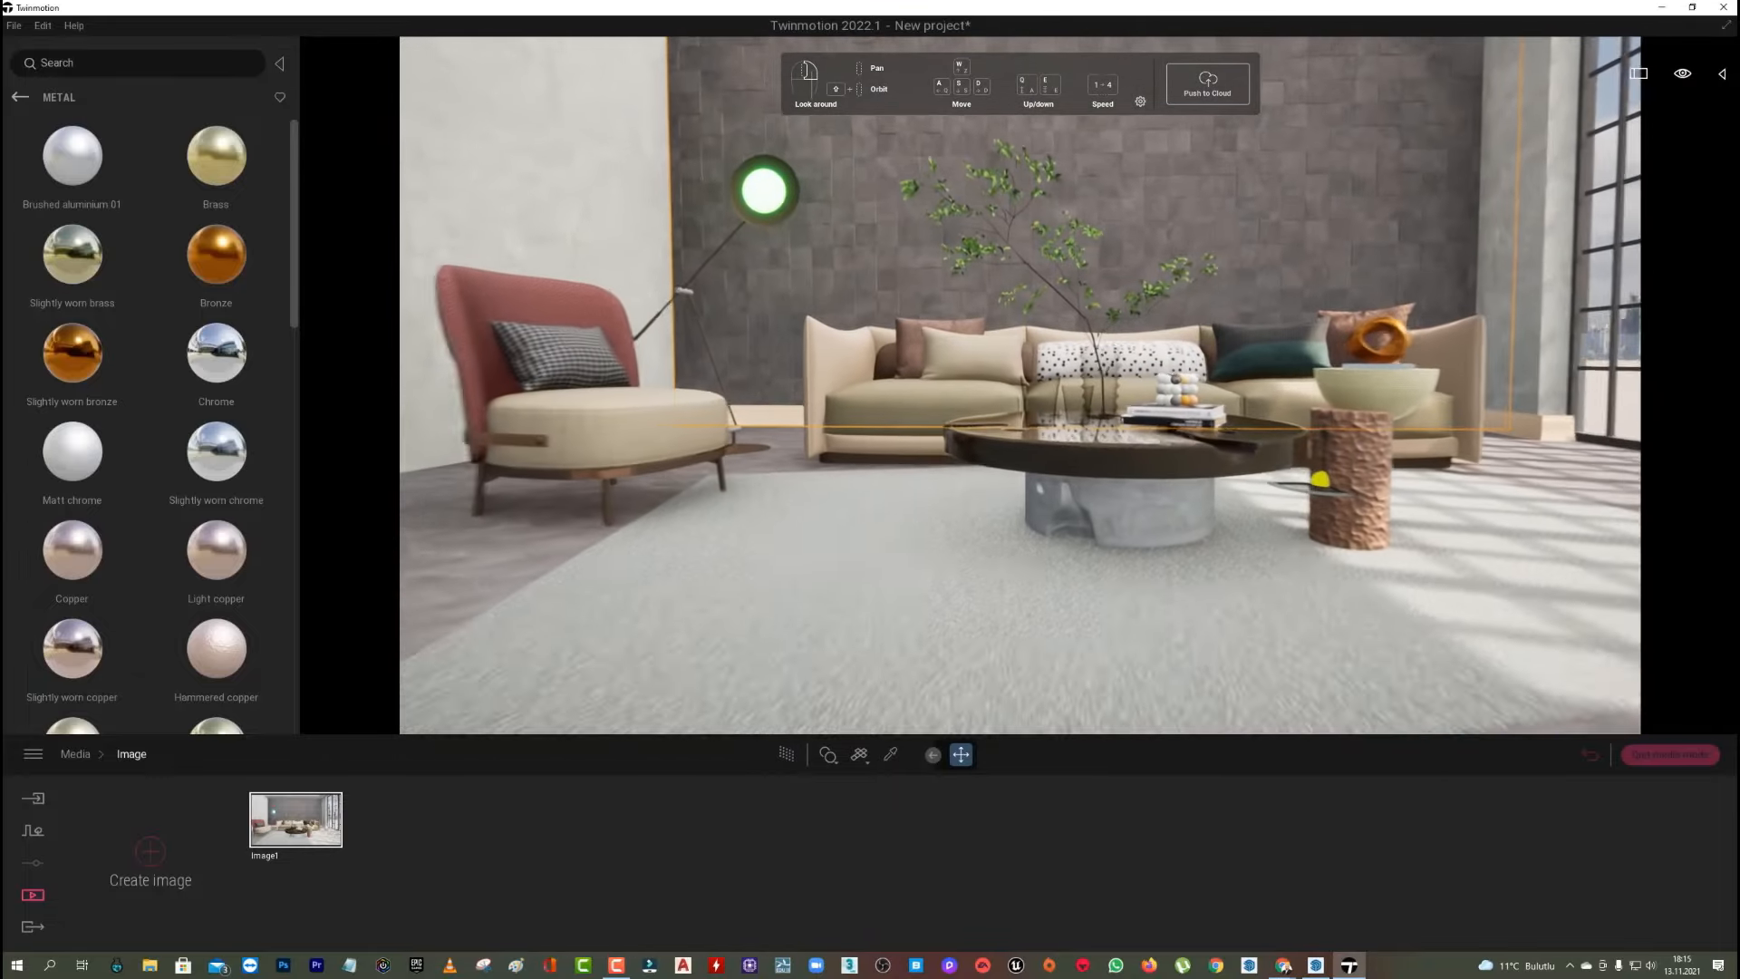
Examine the living room from lower viewpoints and from the armchair side, and return to the saved Image1 view.
key(w)
key(q)
key(e)
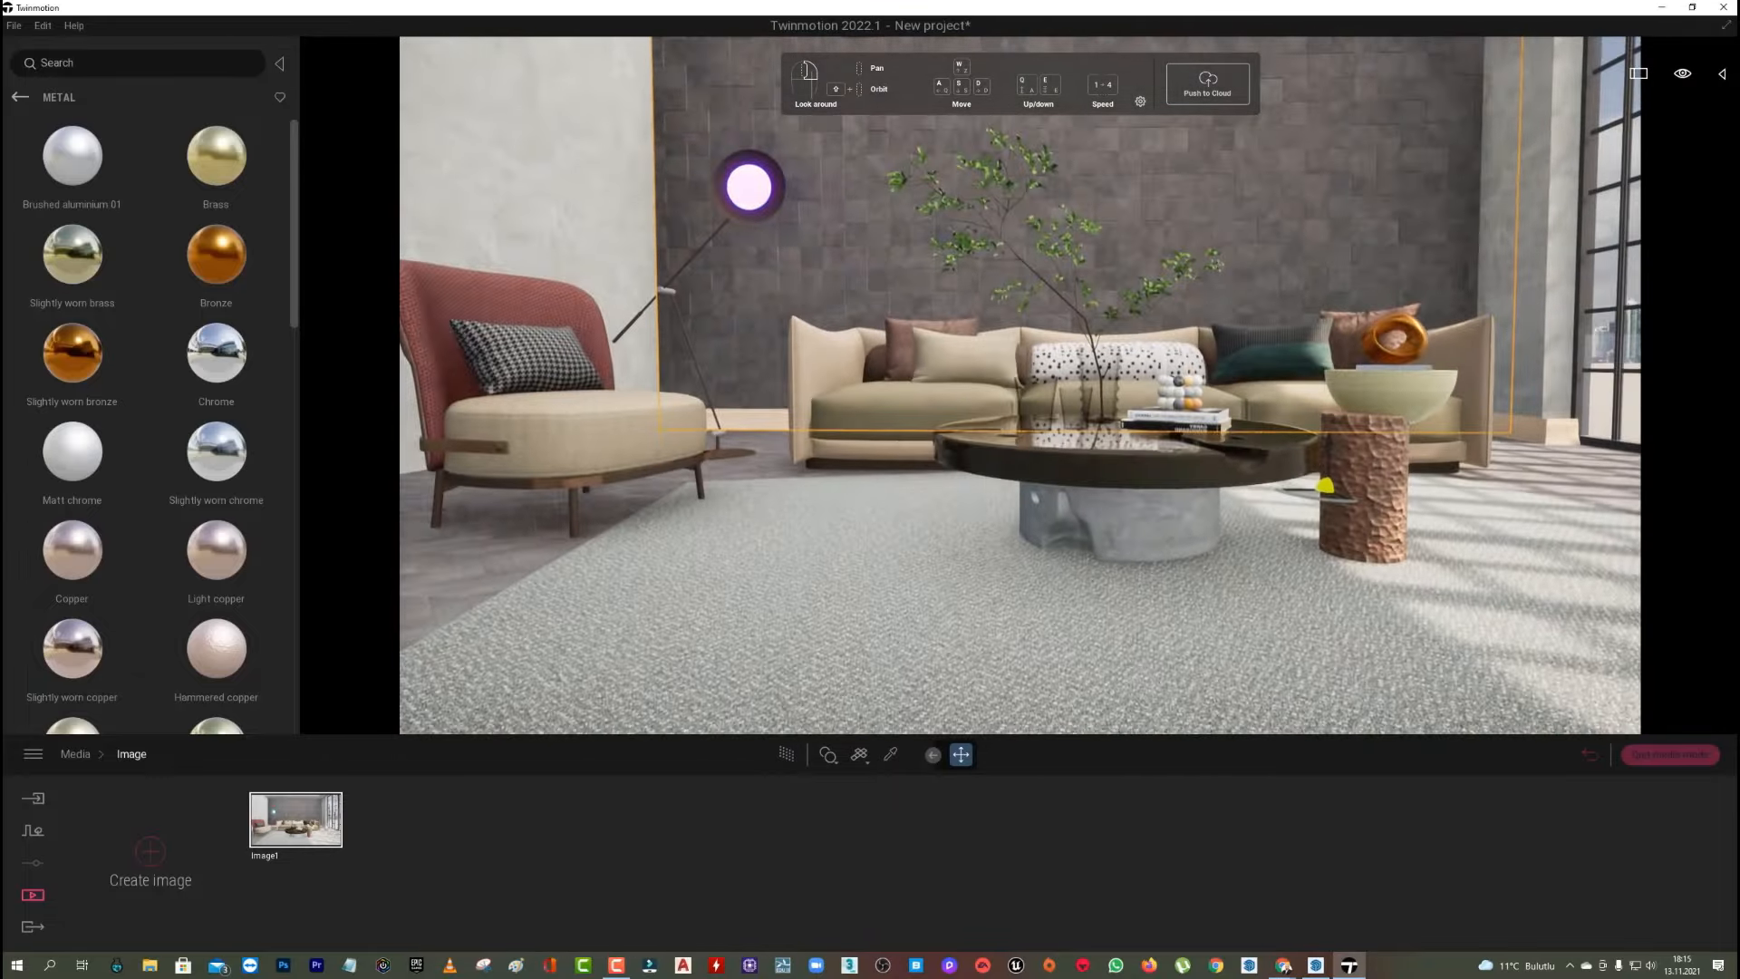
key(e)
key(s)
key(a)
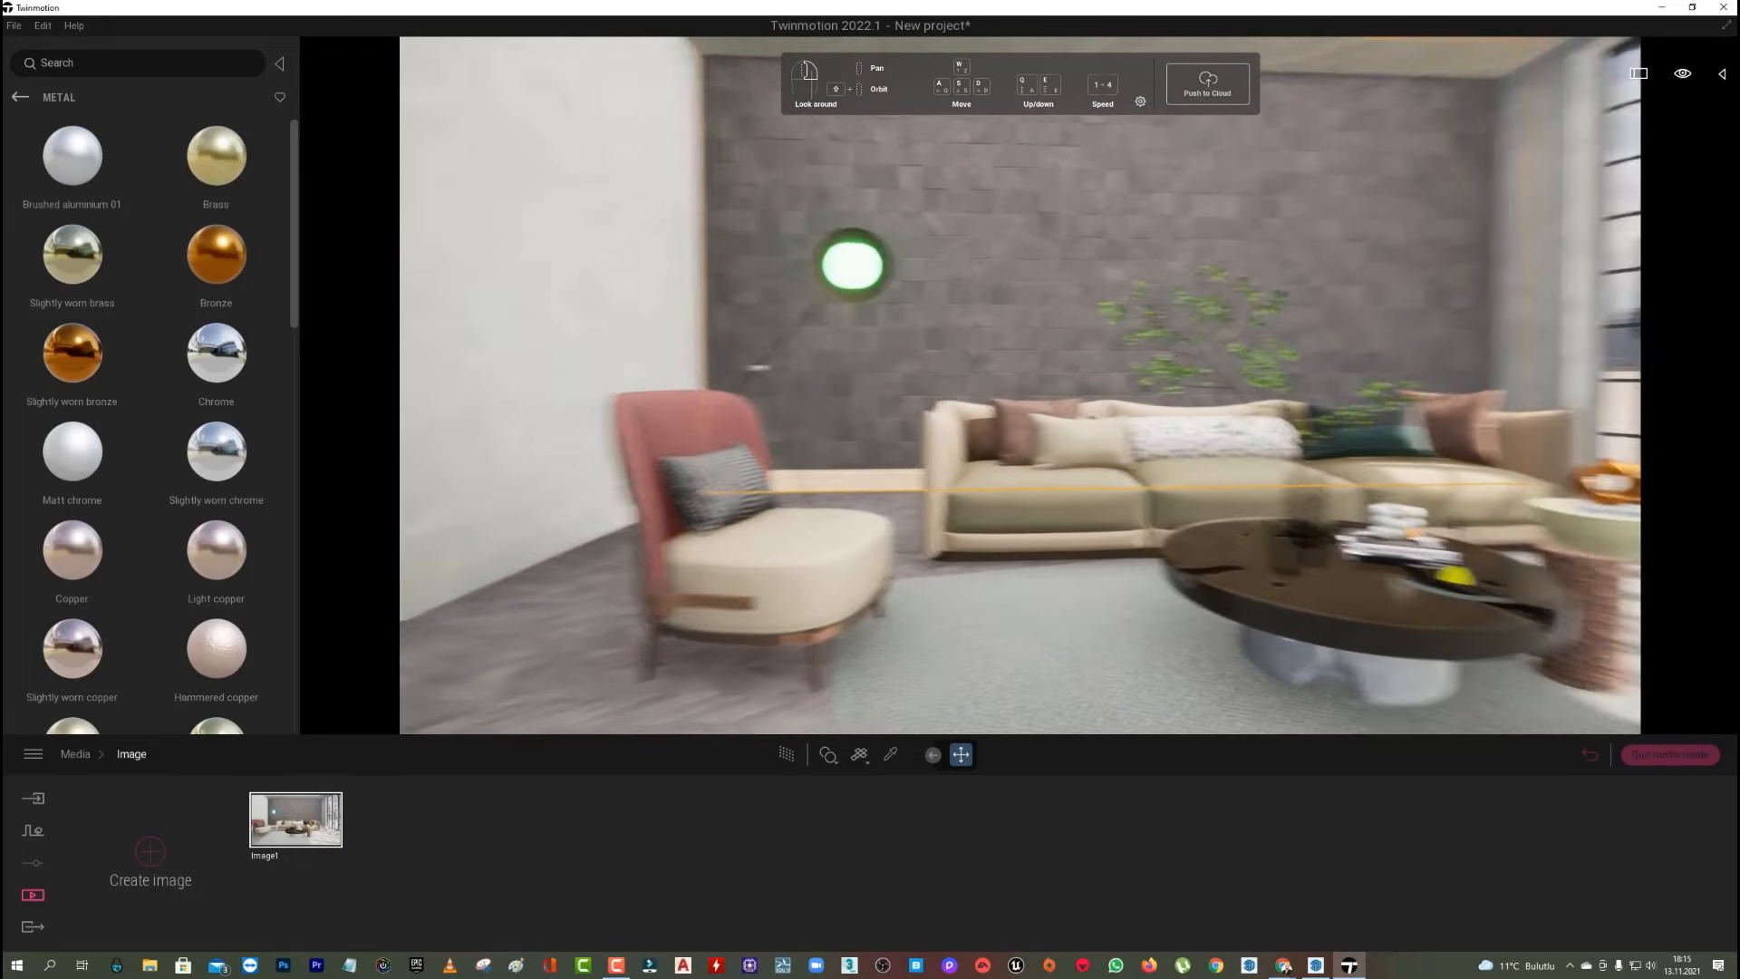
key(d)
click(305, 839)
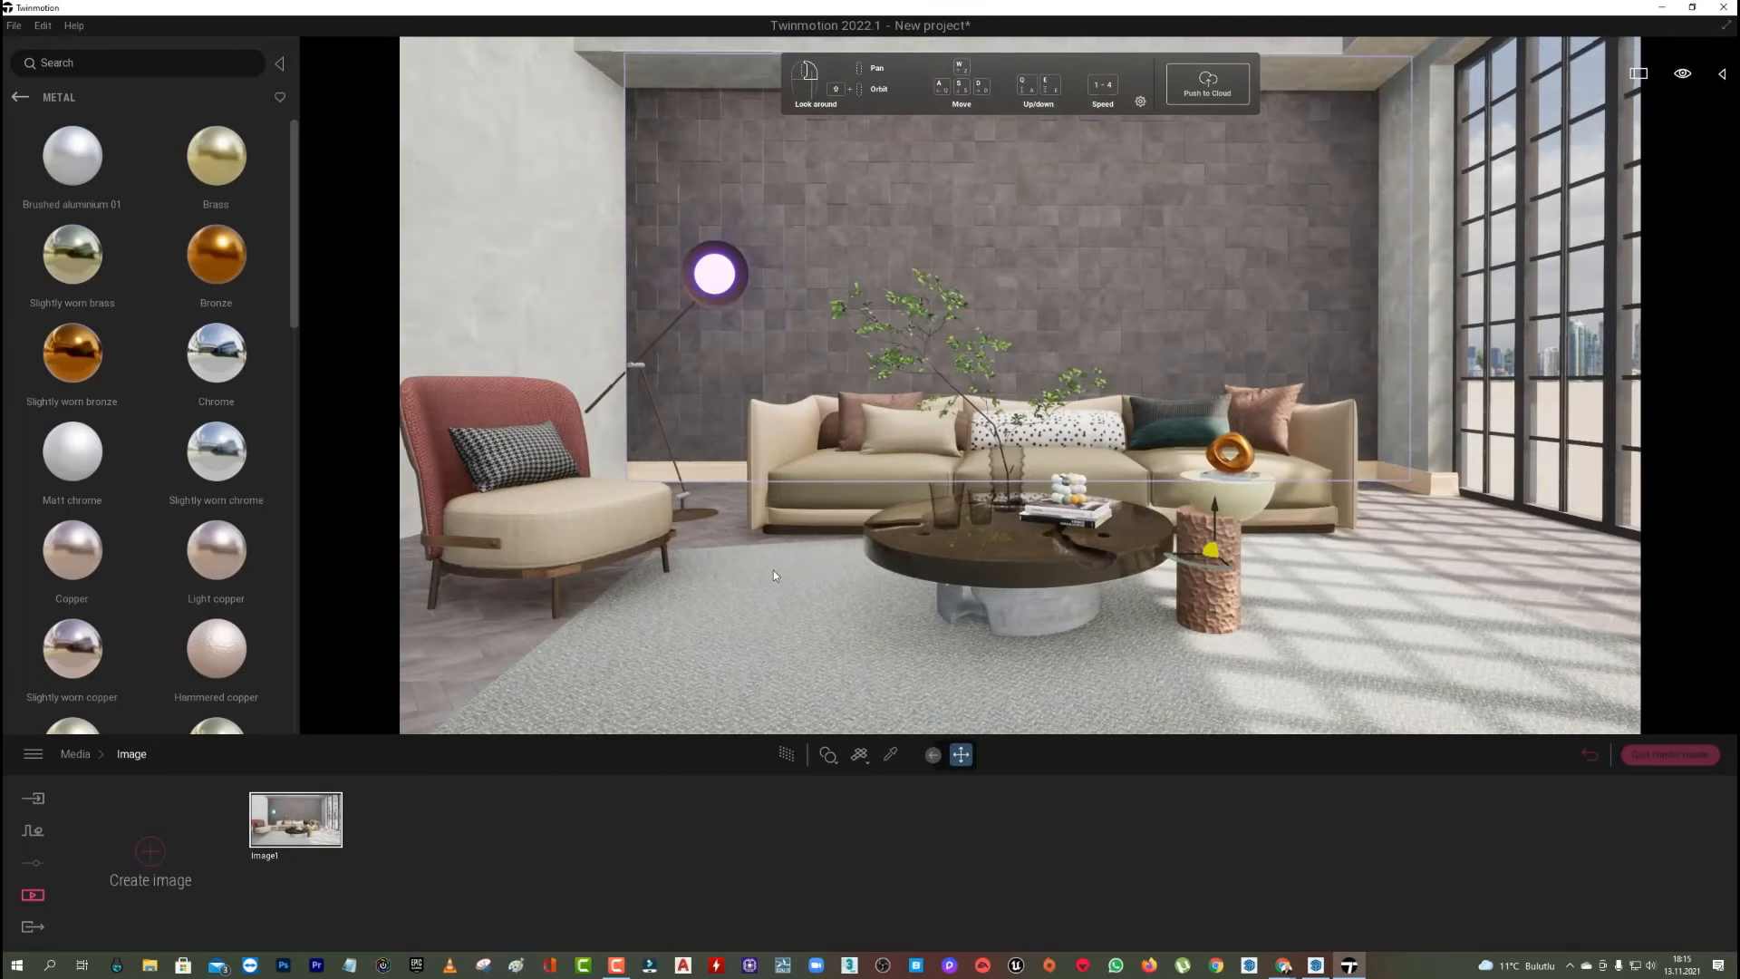
Examine the seating area from nearer and farther viewpoints at low height for an alternative camera angle.
key(d)
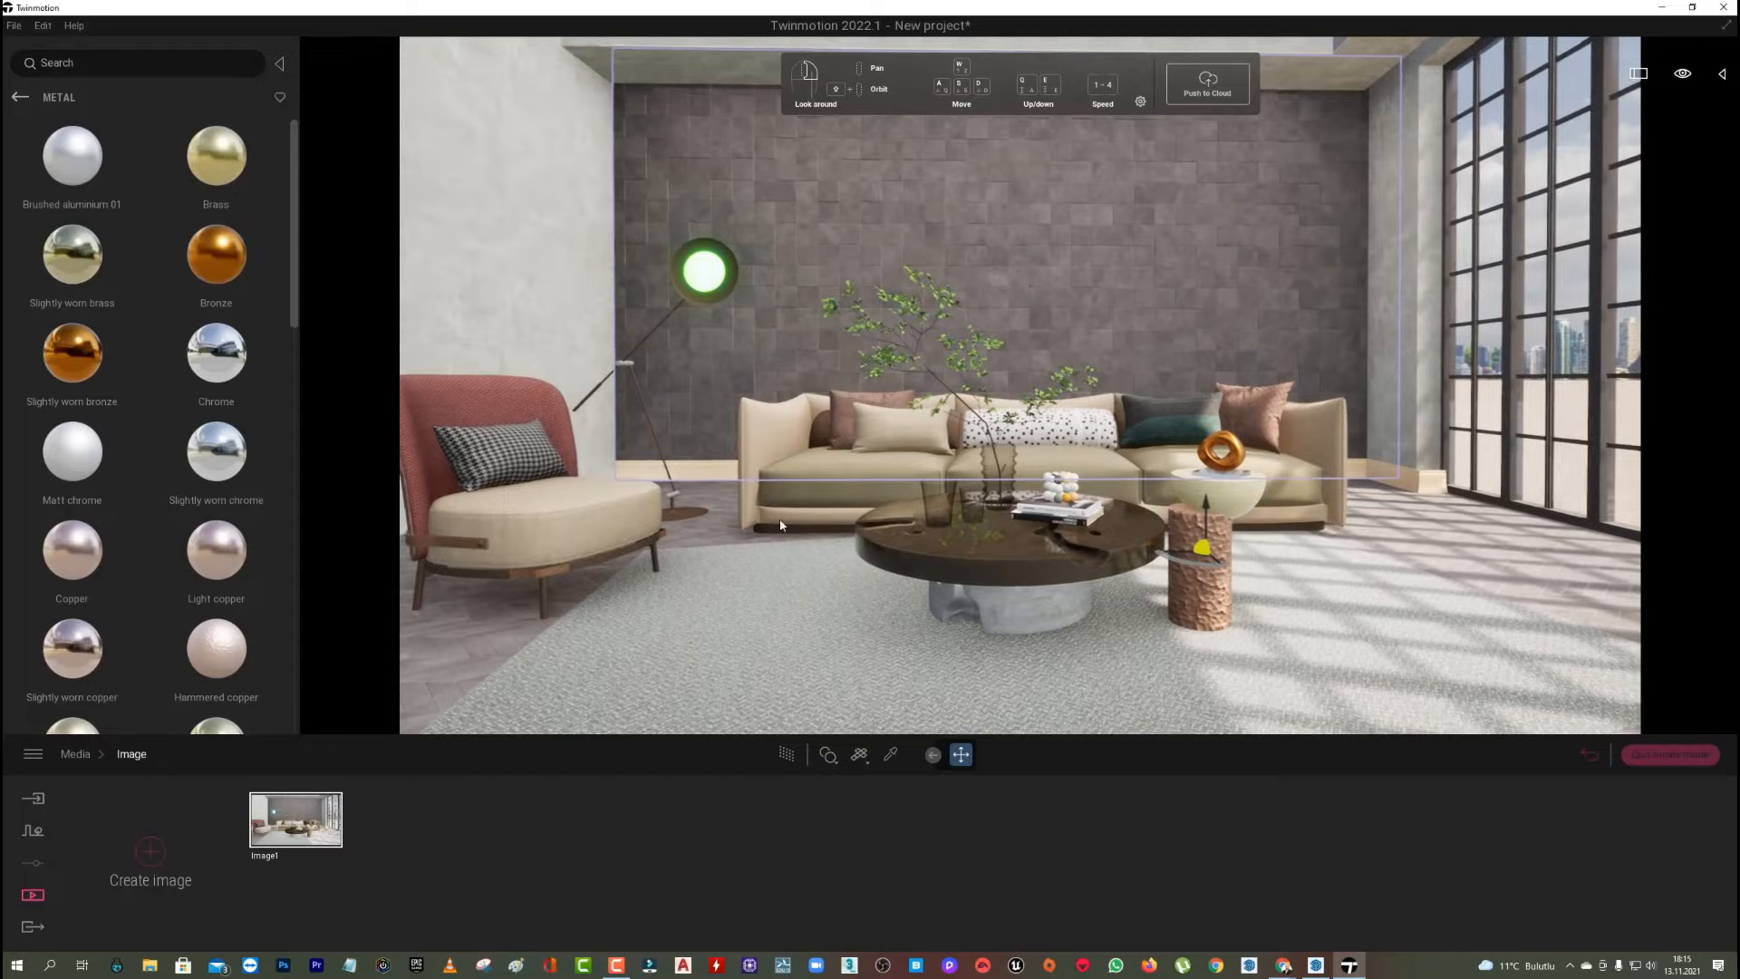
key(a)
key(q)
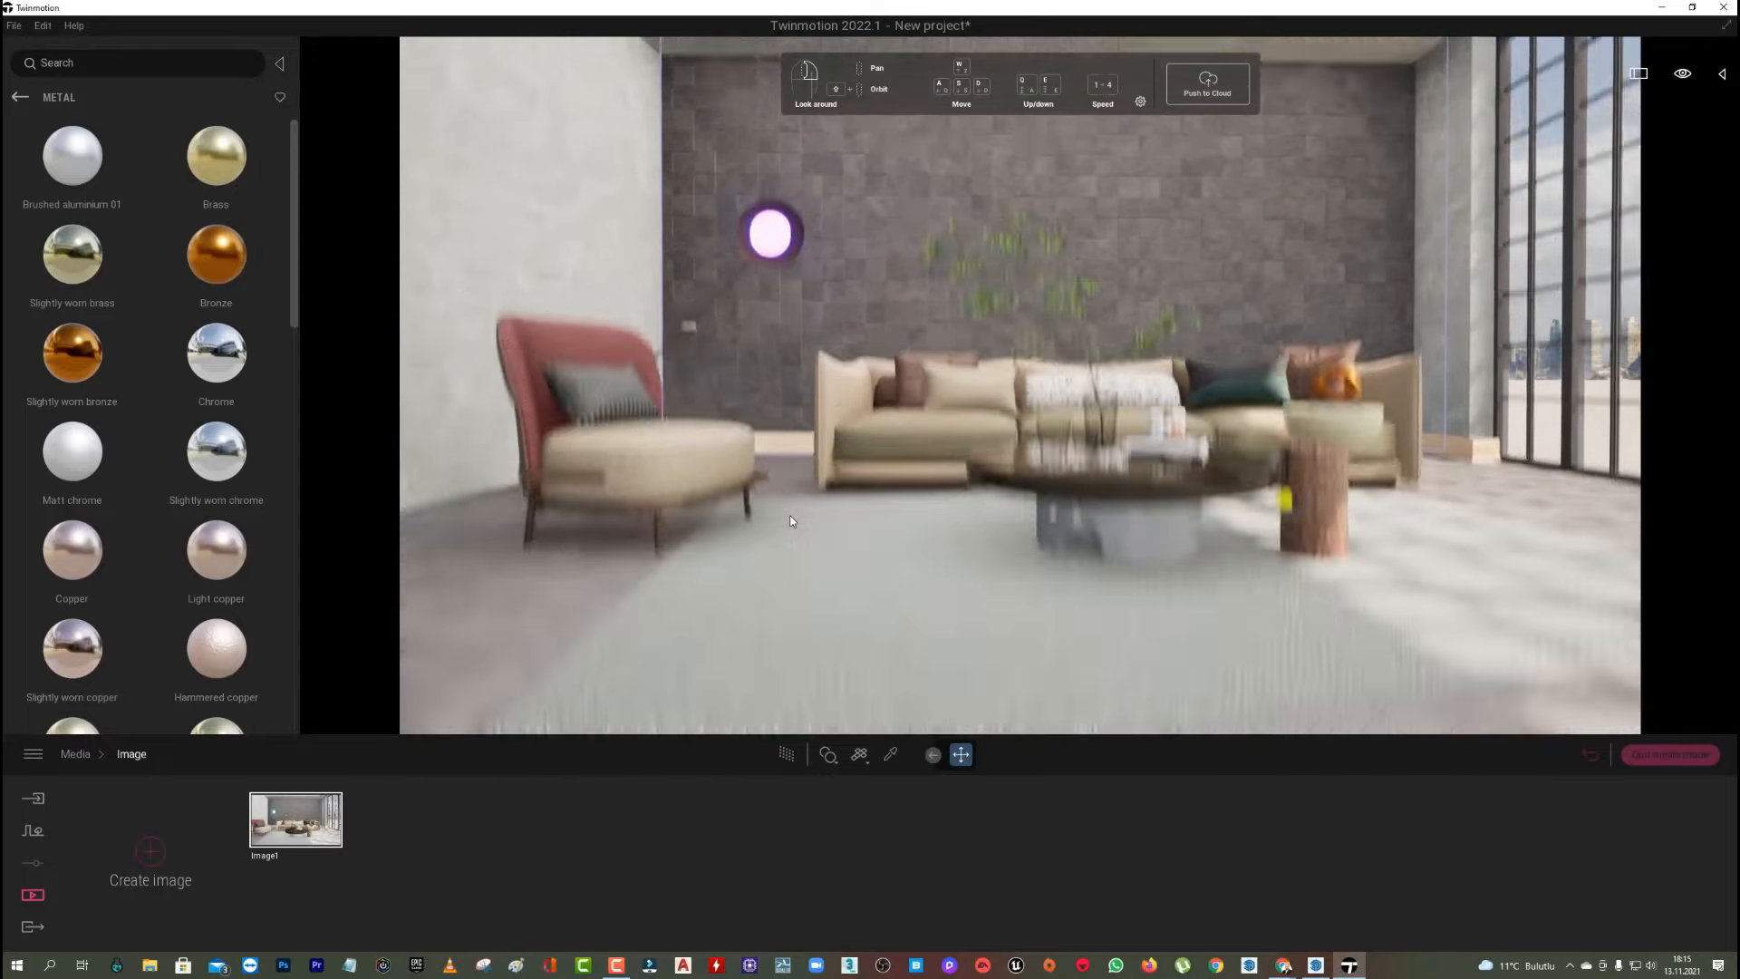
key(w)
key(q)
key(e)
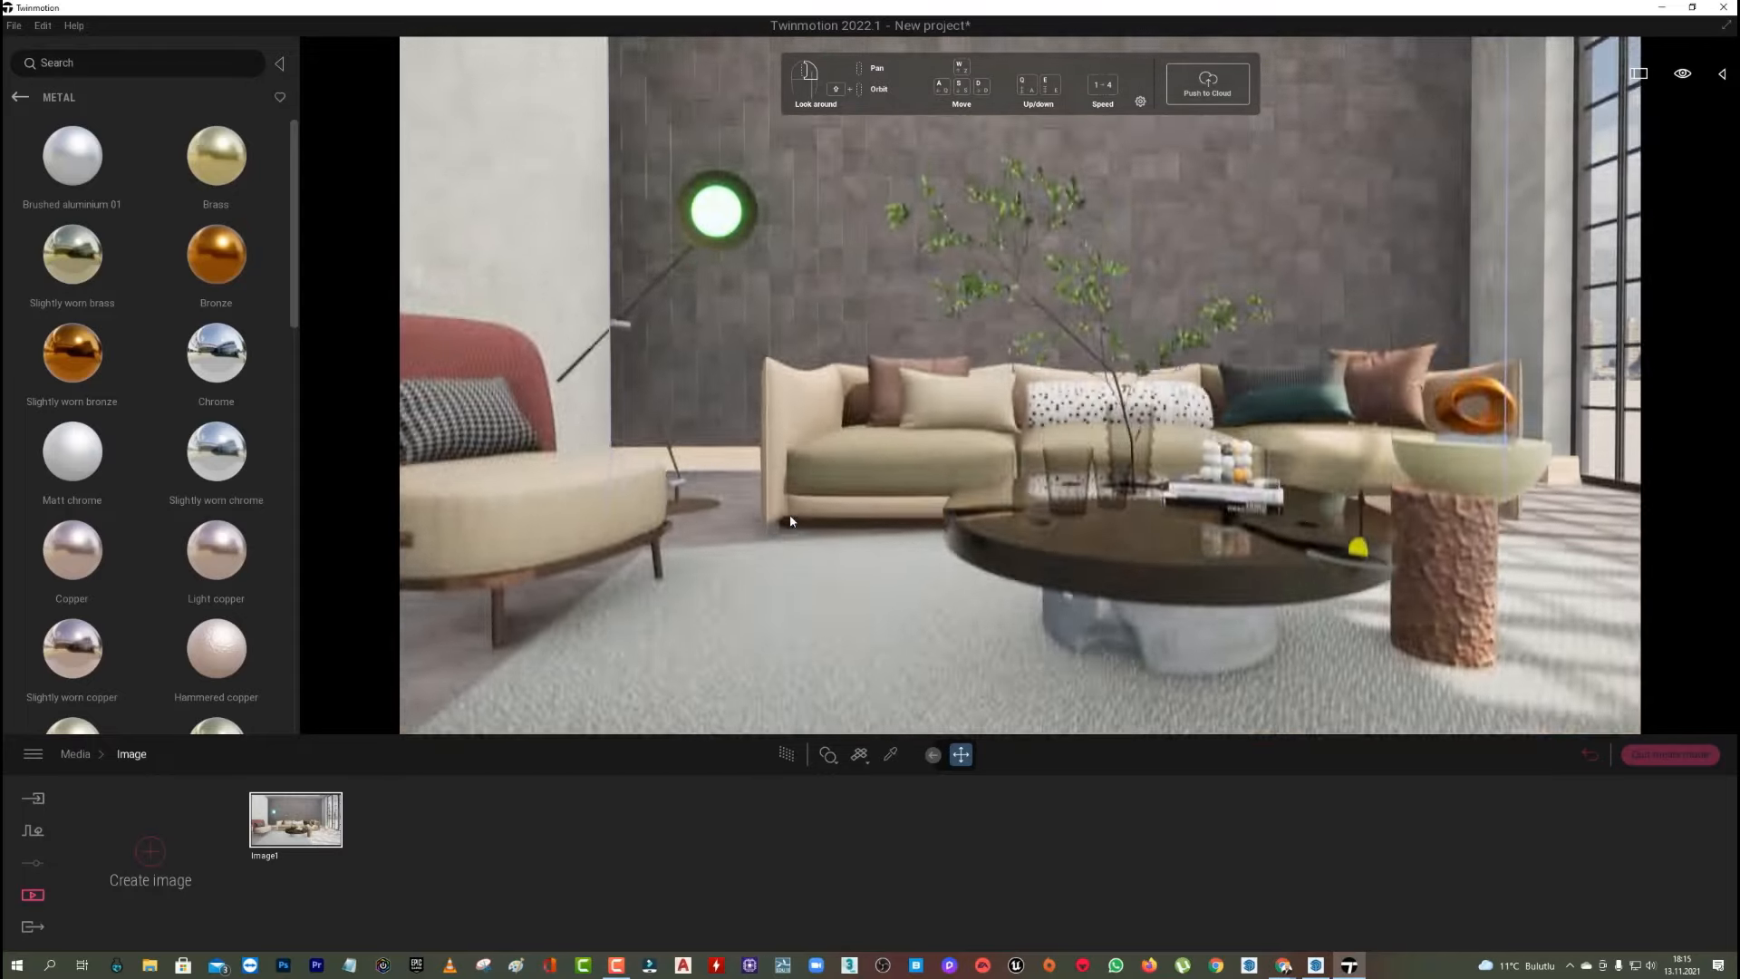
key(q)
key(s)
key(q)
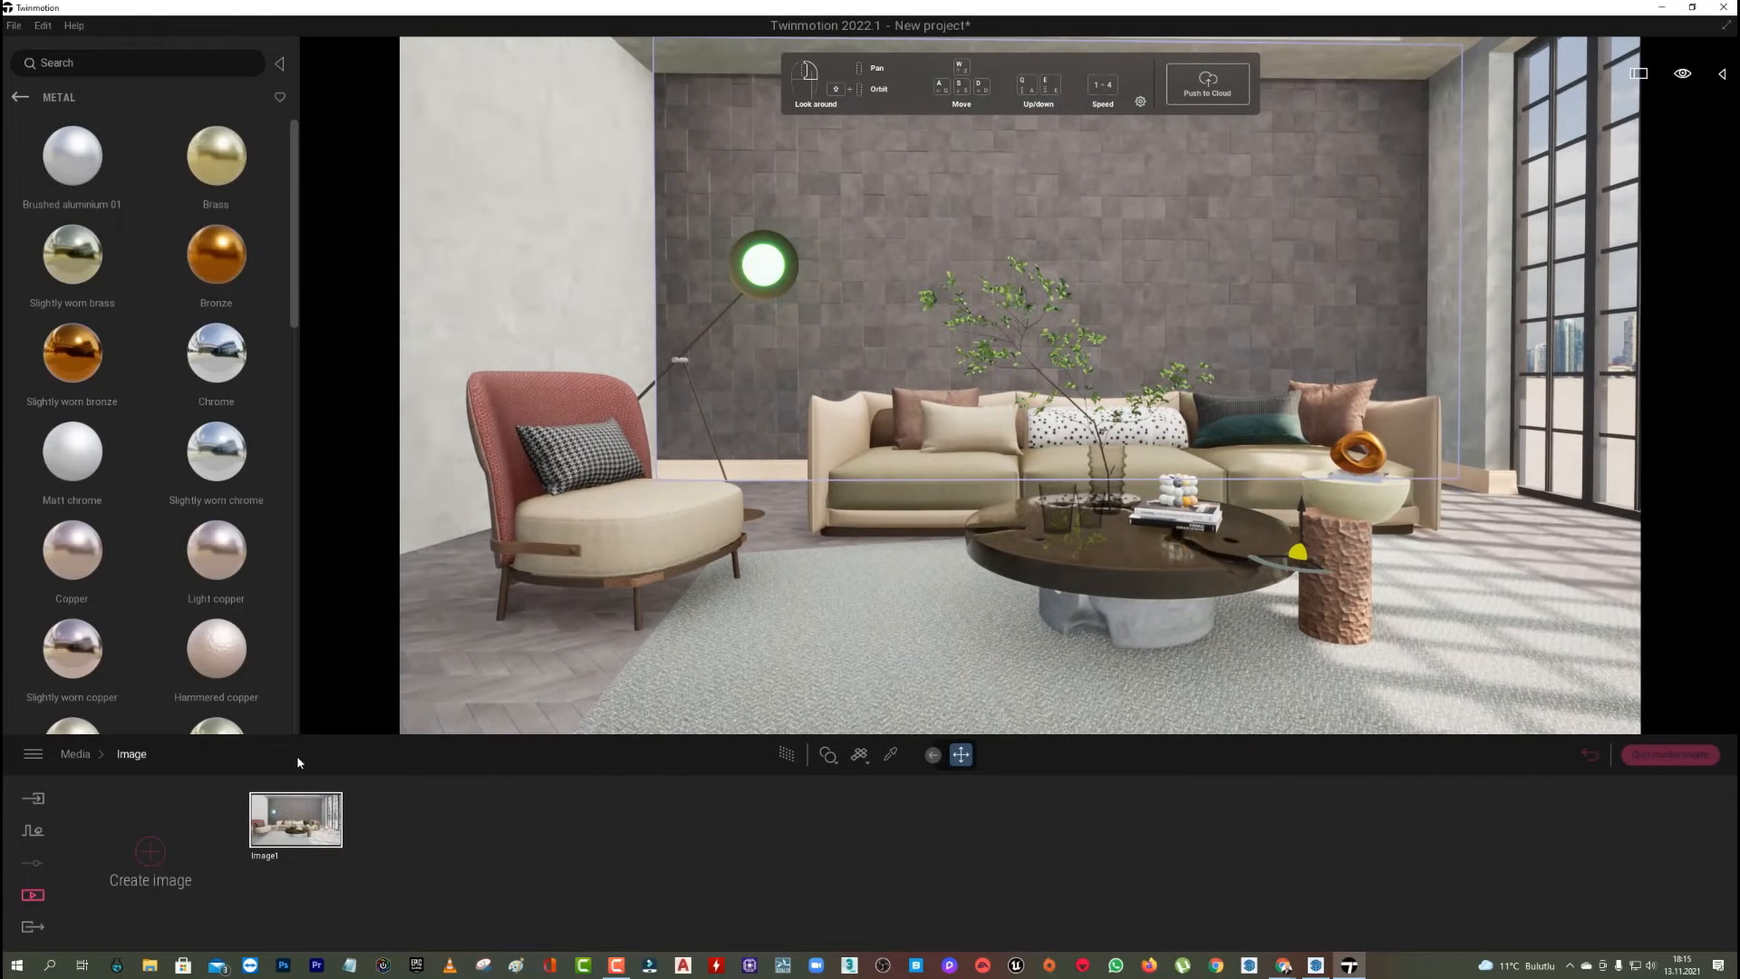
Restore the Image1 view and inspect the filter types in its camera visual effects, keeping the filter at None.
click(332, 854)
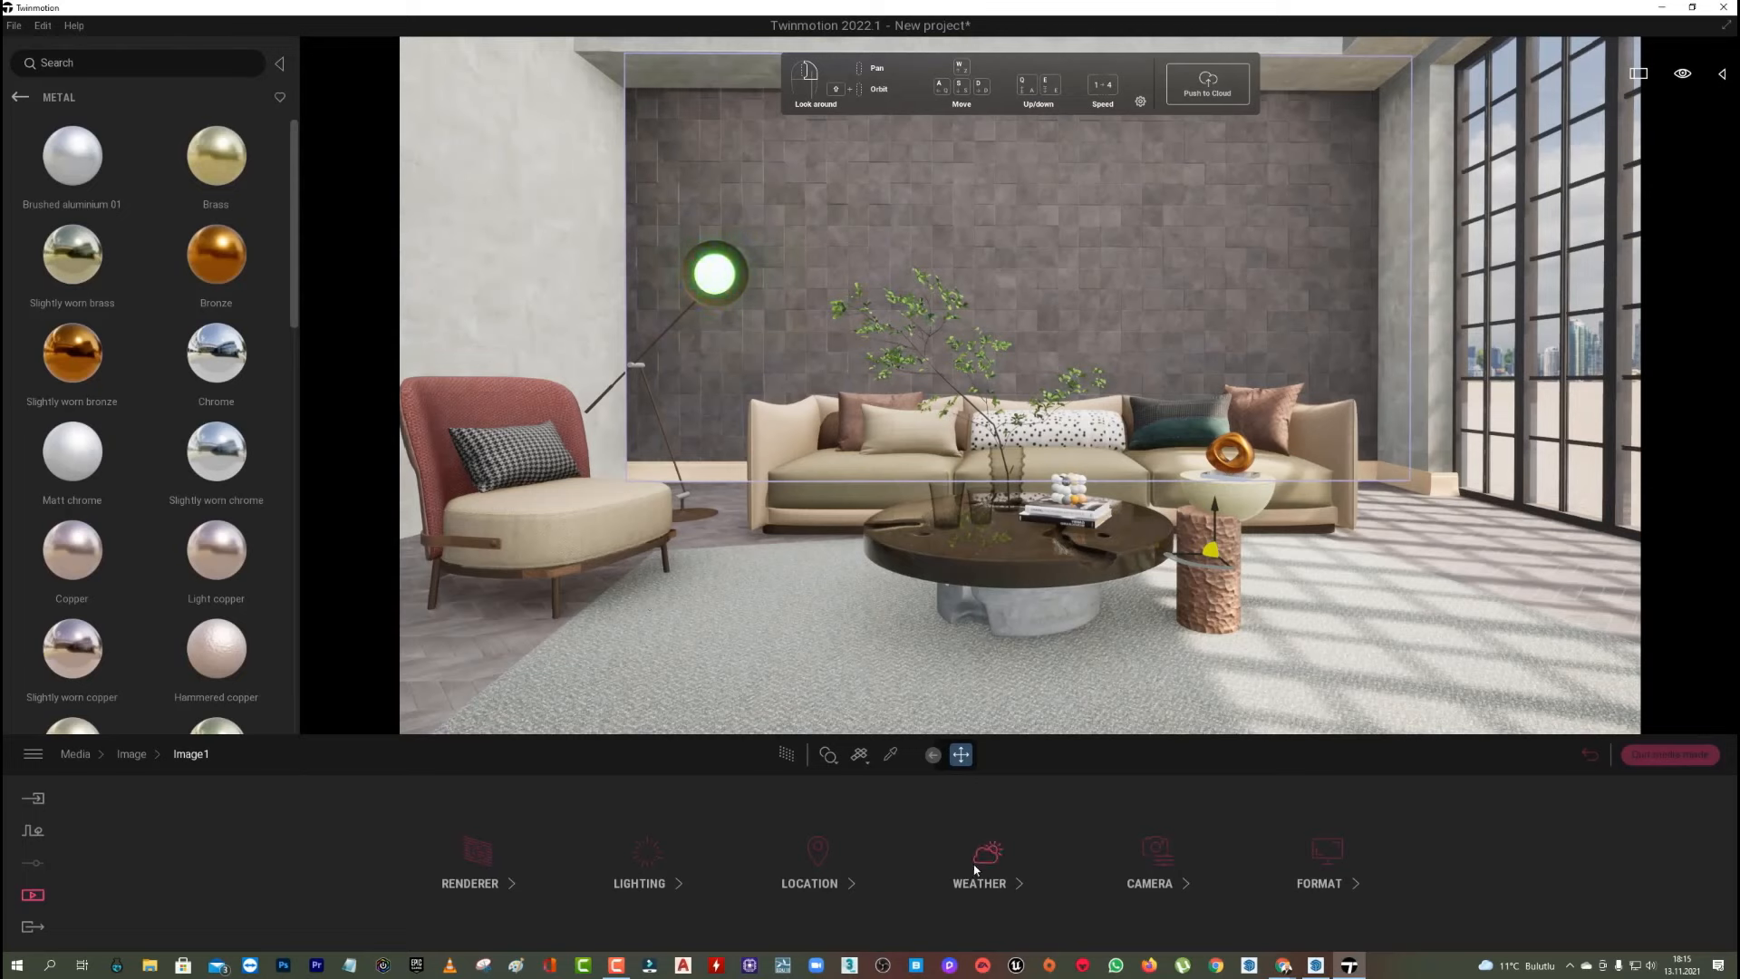
click(1155, 852)
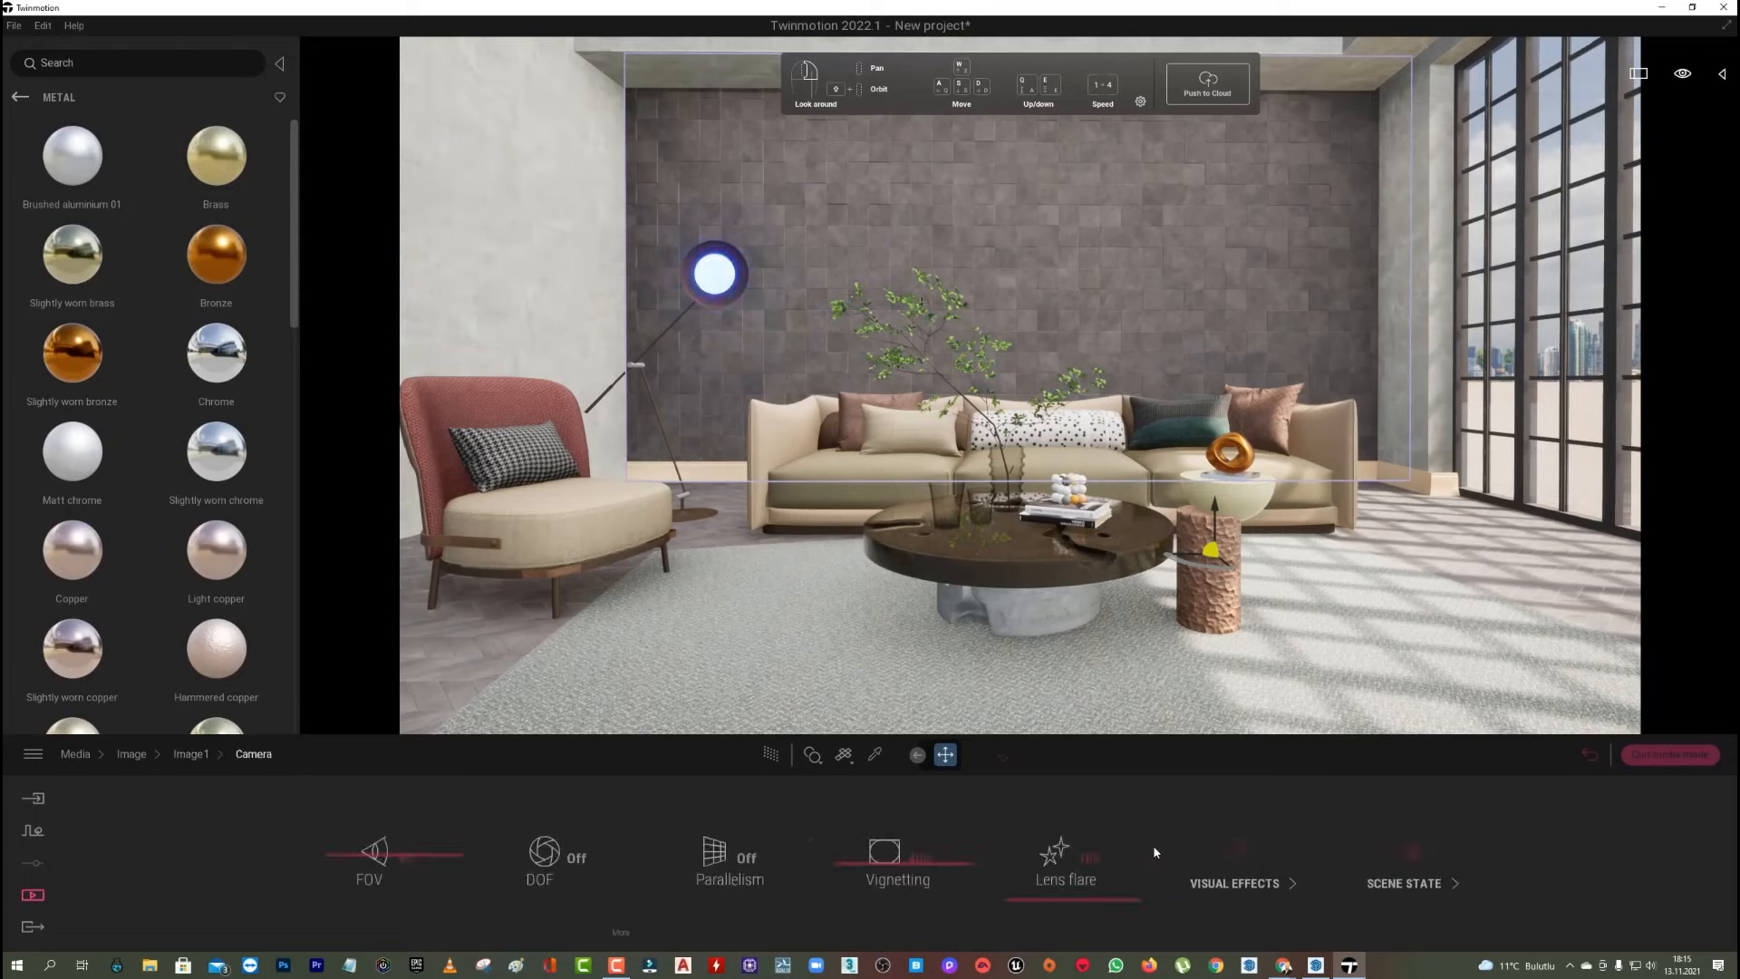
click(1238, 852)
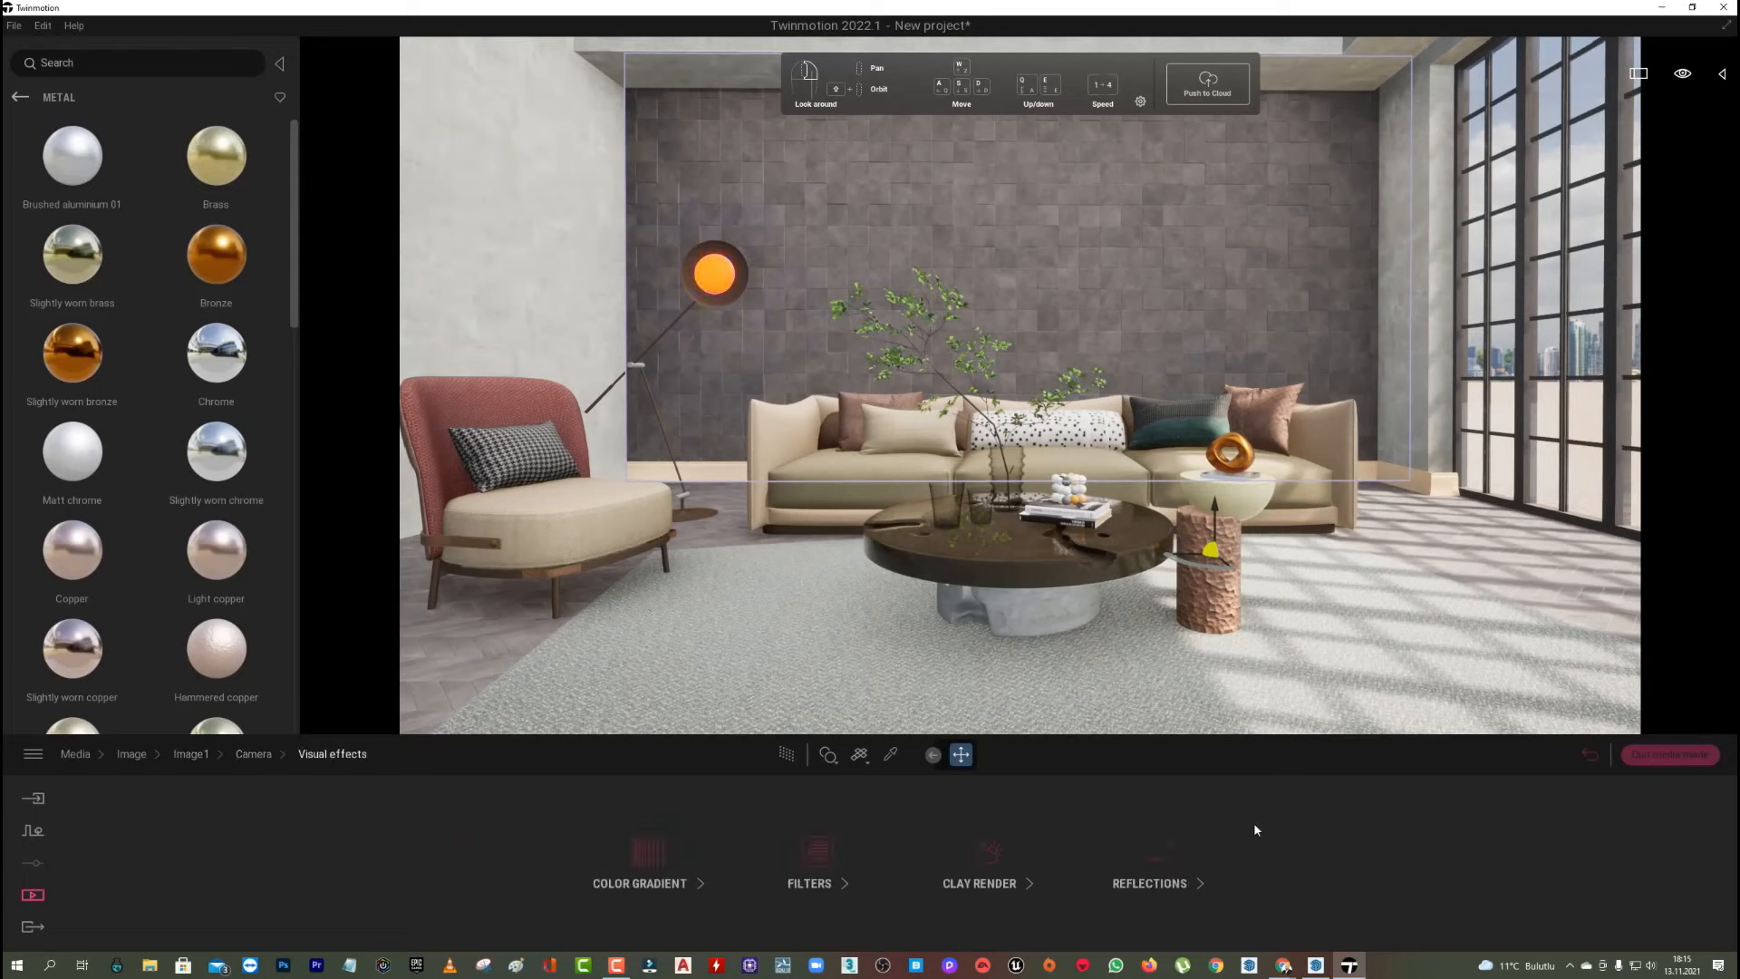
click(820, 852)
click(920, 858)
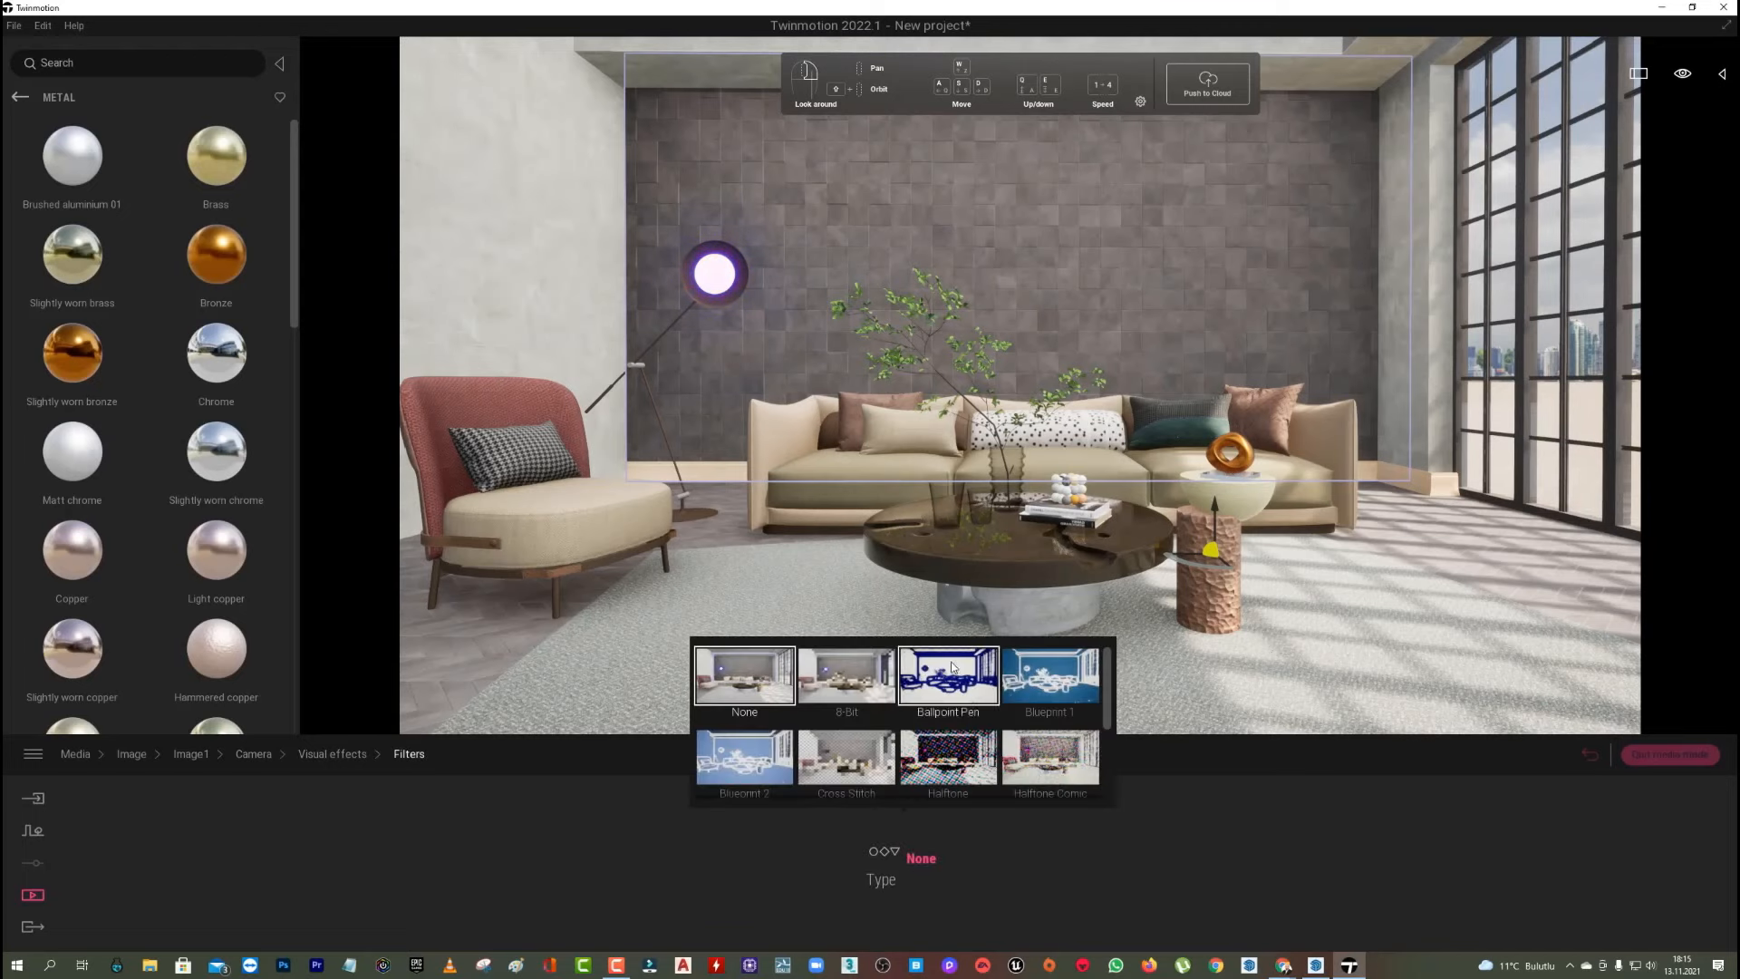
click(883, 872)
click(373, 756)
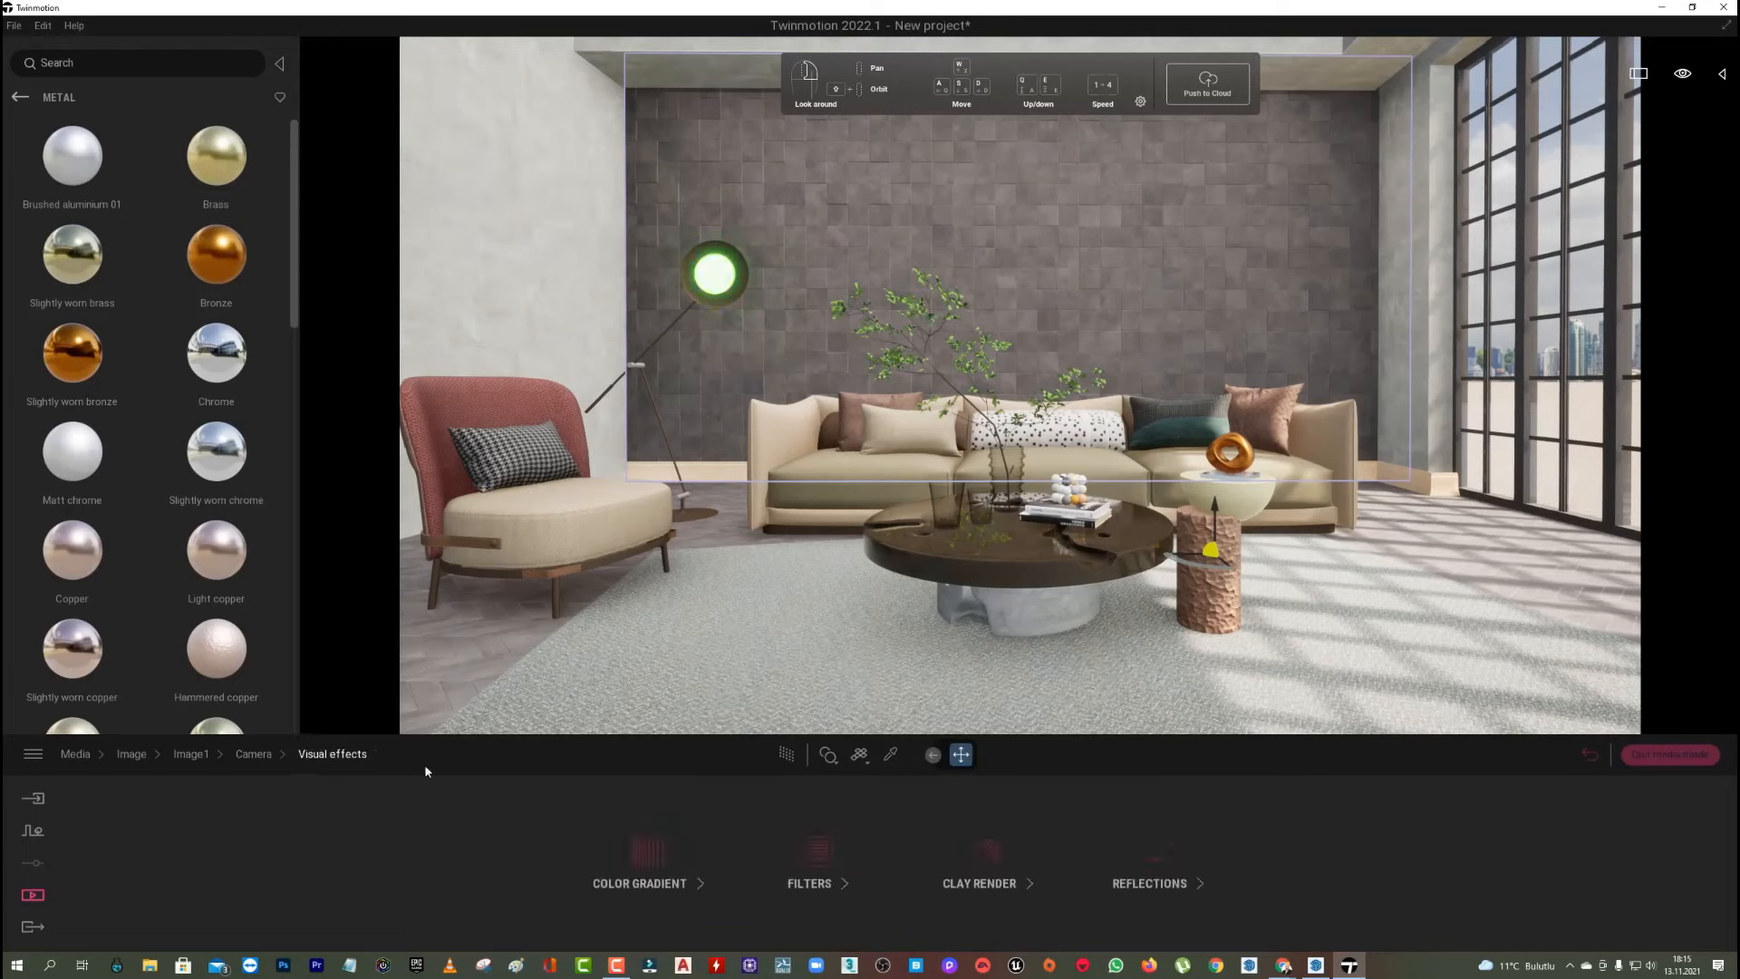
Check the reflections option in Image1's visual effects and turn on Parallelism for its camera.
click(1155, 855)
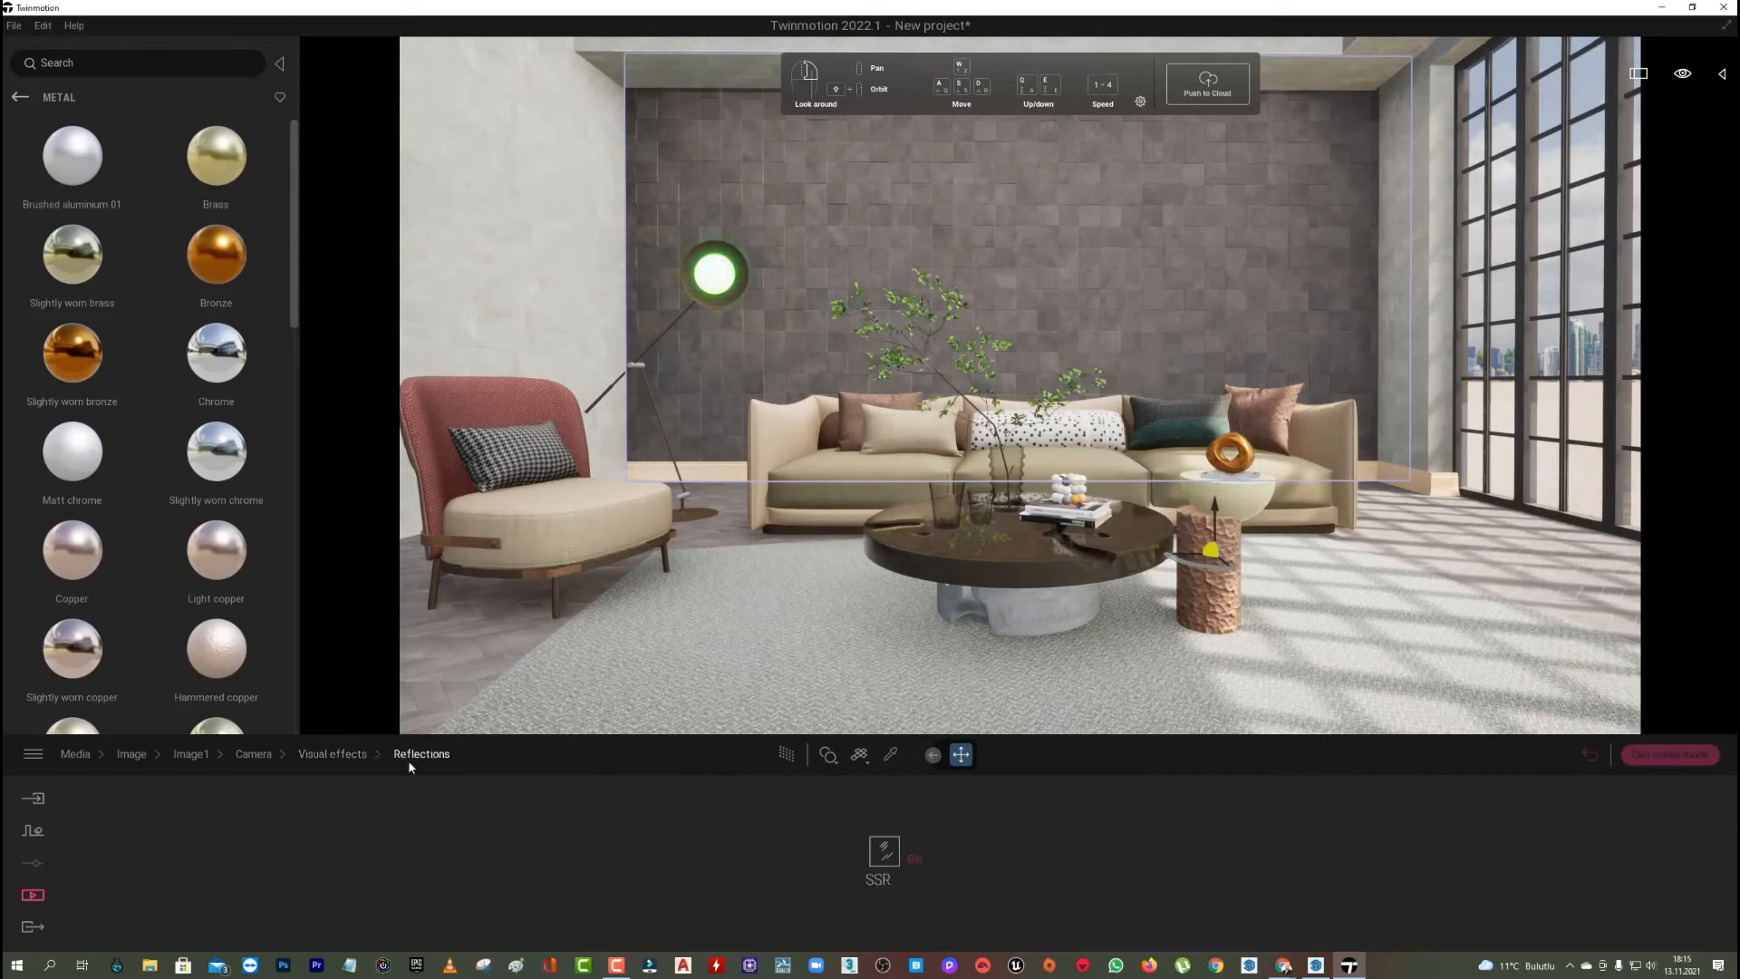
click(345, 755)
click(254, 754)
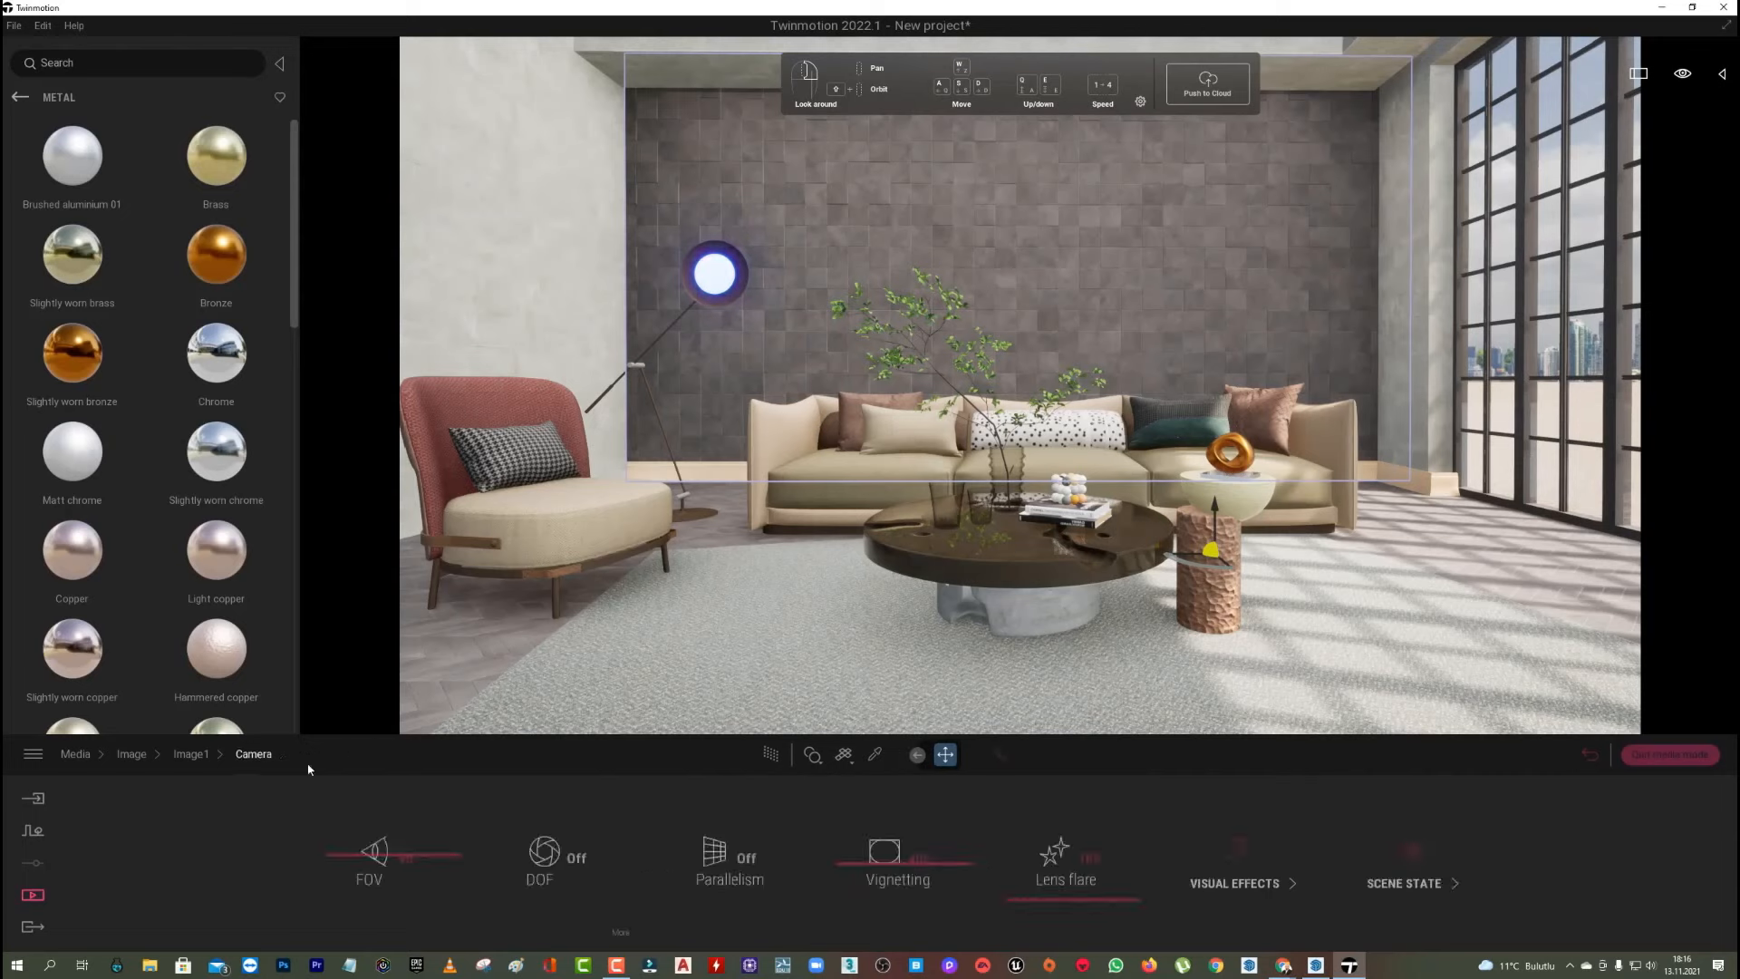
click(745, 857)
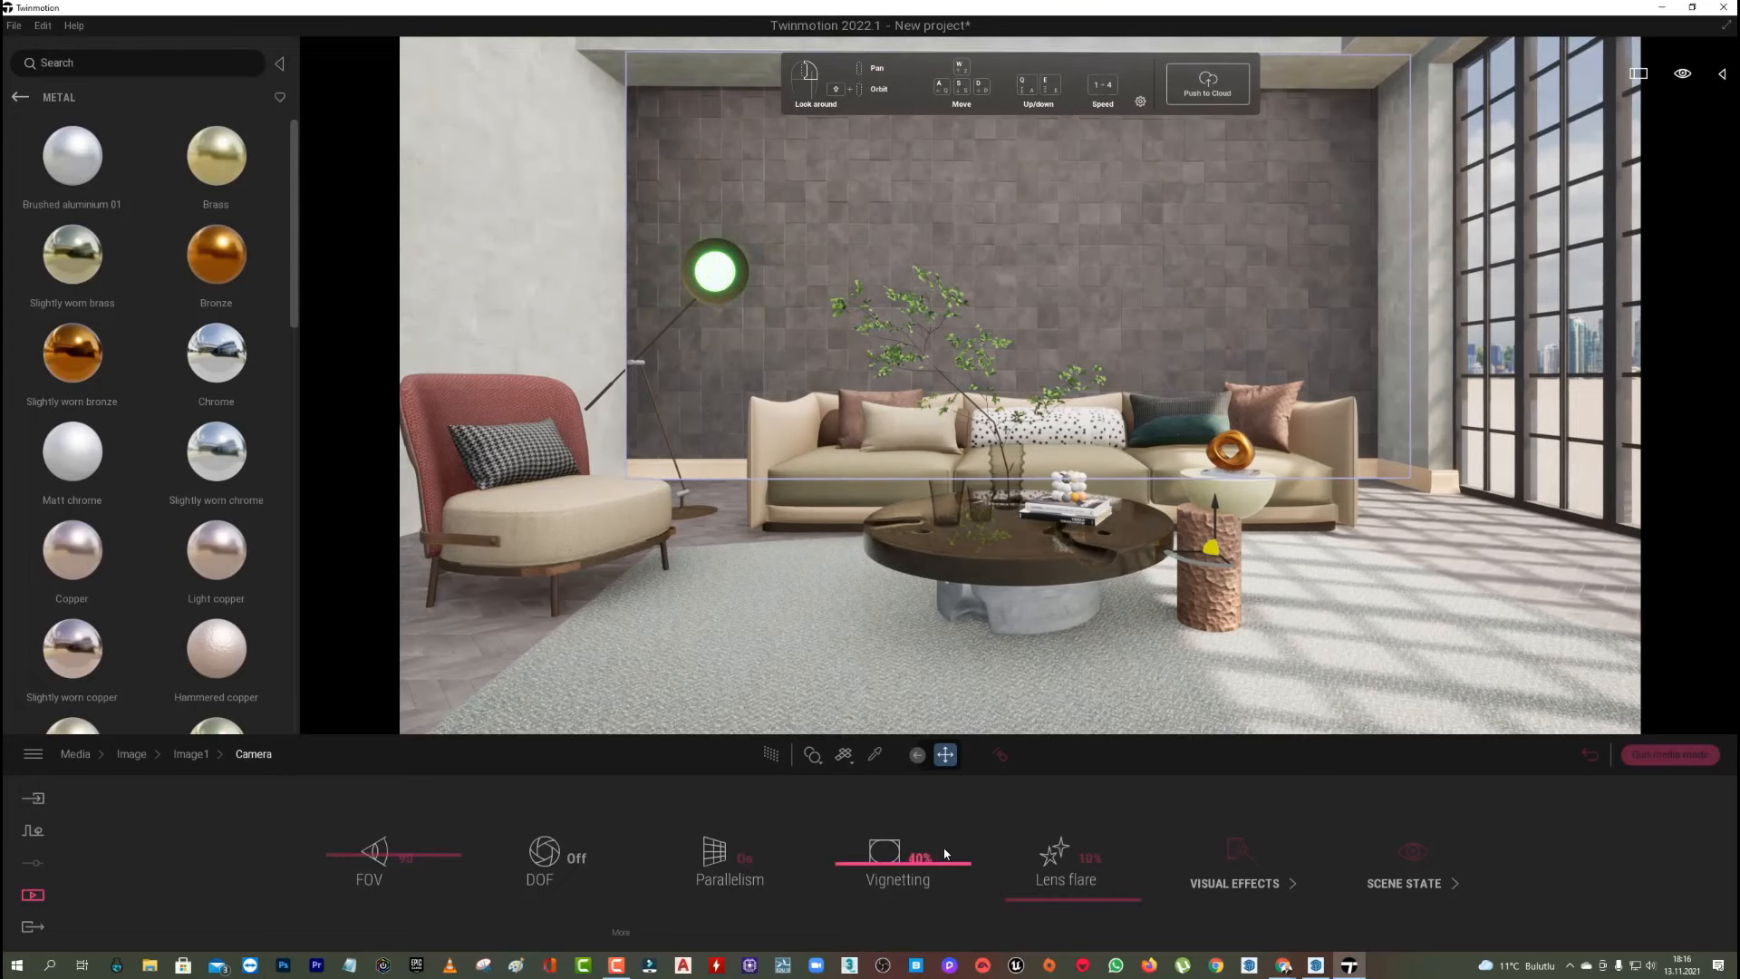